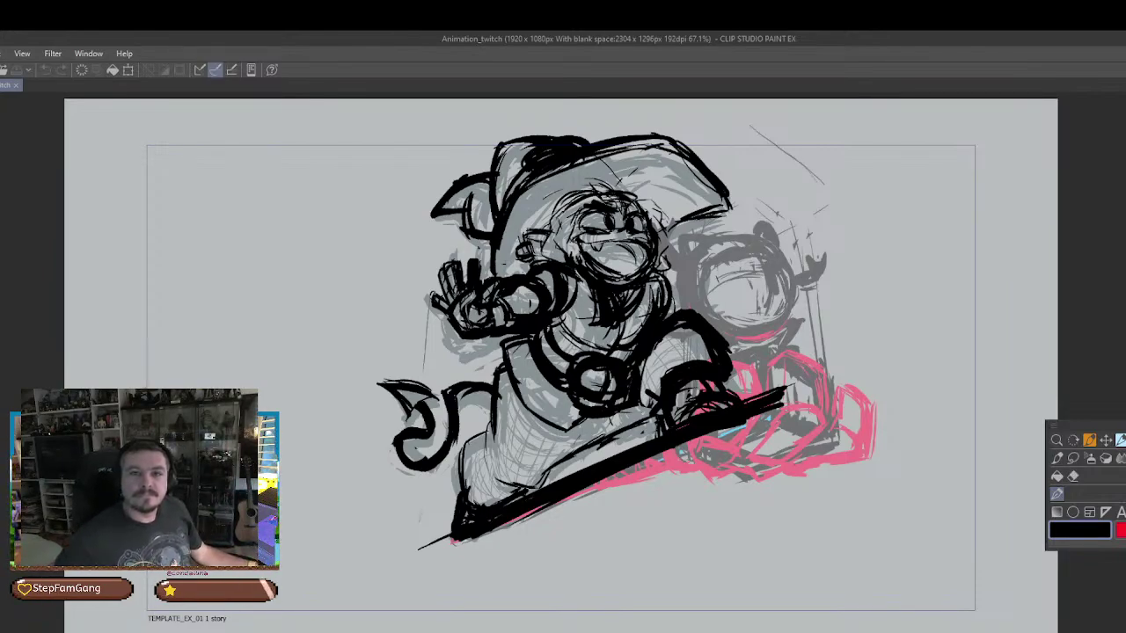
key("alt+Tab")
key("alt+Tab")
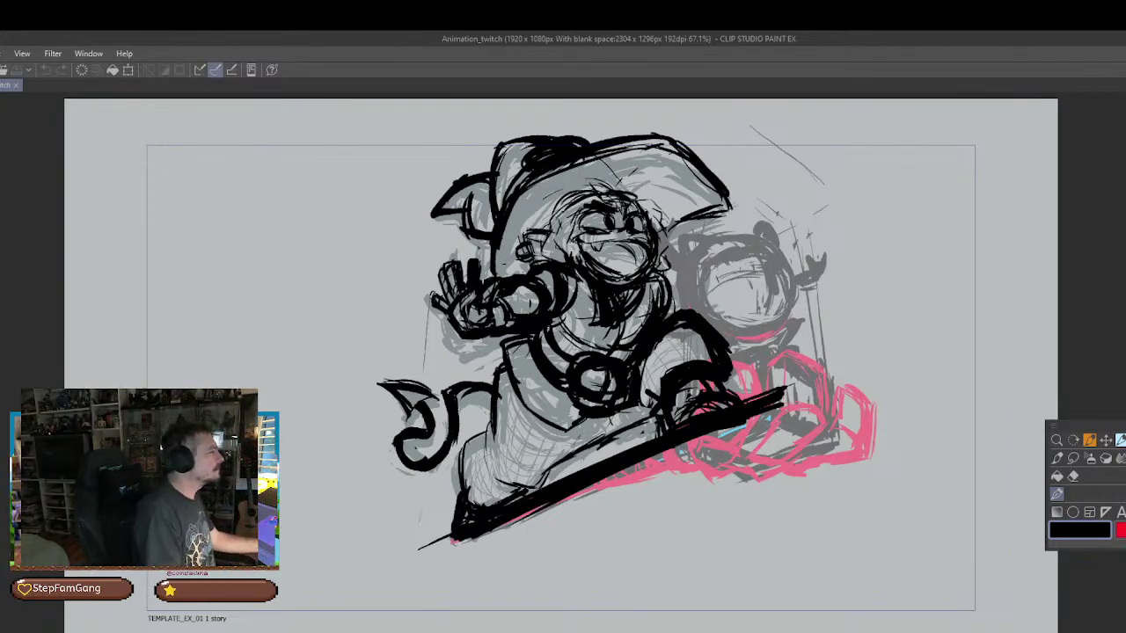
Sketch black pen strokes around the outer edge of the rightmost pink shape on the black character's frame
scroll(754, 424, "up", 1)
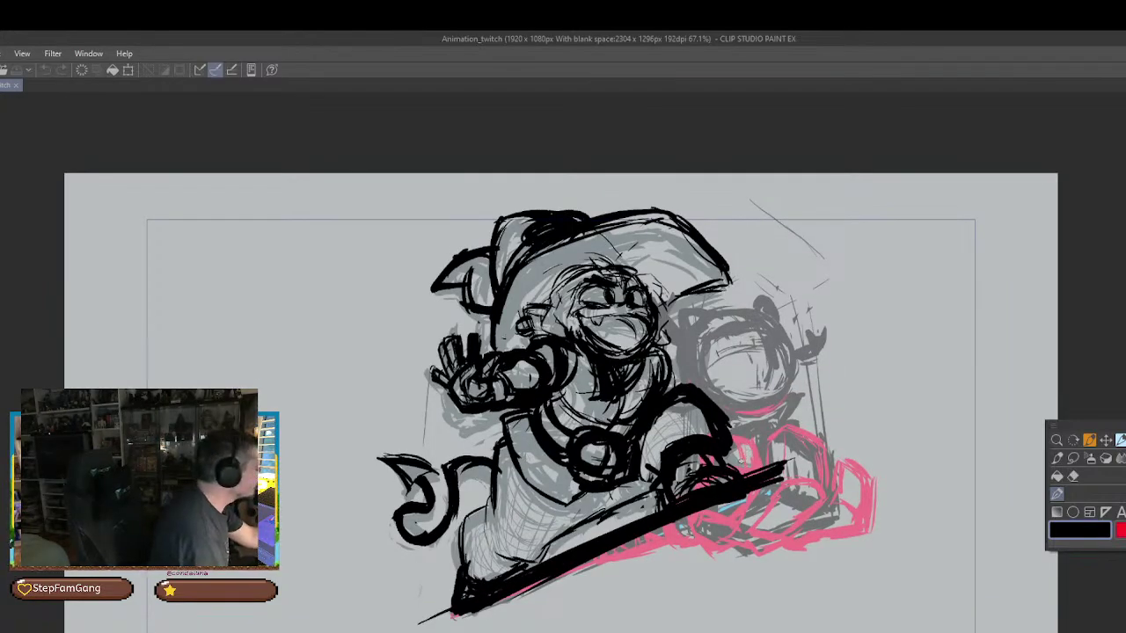
scroll(744, 480, "down", 2)
left_click_drag(750, 504, 701, 501)
left_click(1058, 496)
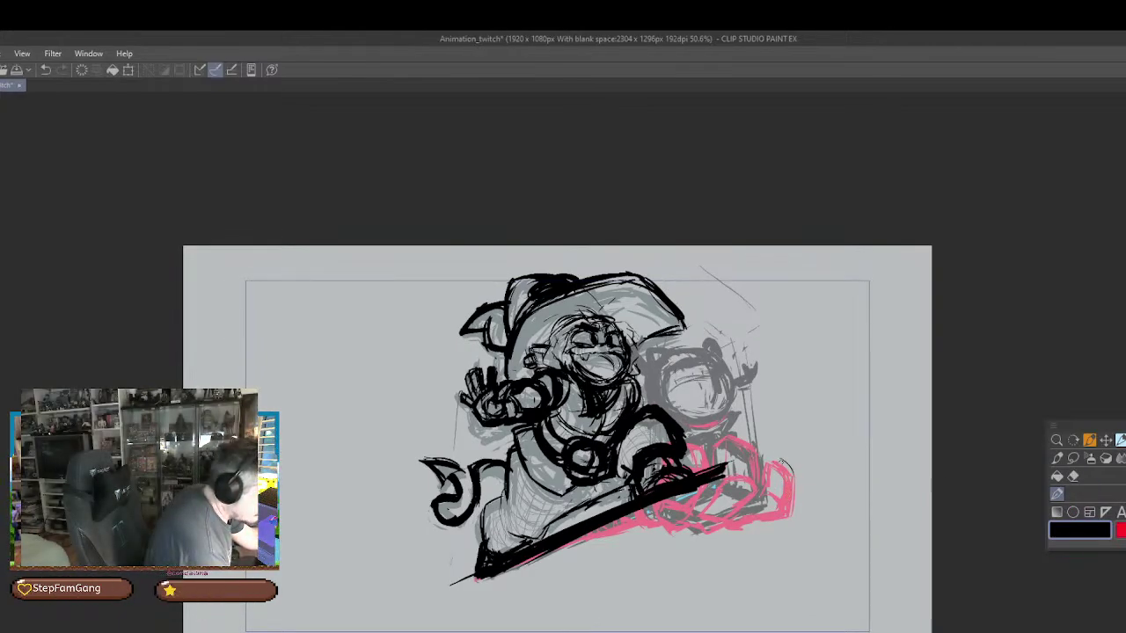
left_click_drag(779, 459, 797, 505)
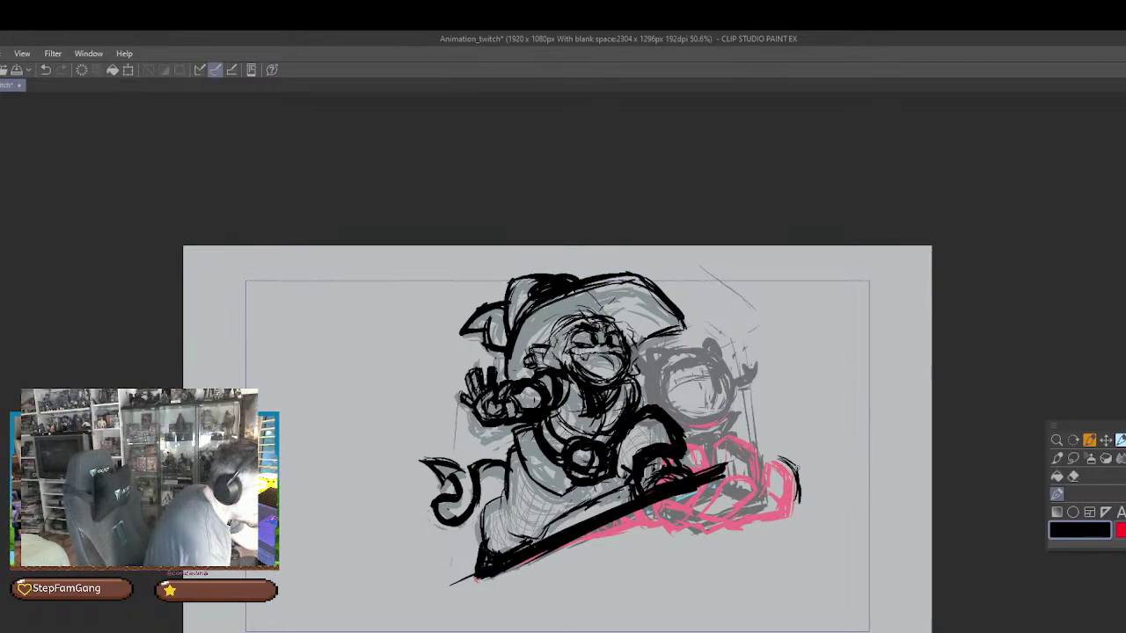
mouse_move(766, 463)
left_mouse_down()
mouse_move(781, 454)
mouse_move(796, 471)
mouse_move(794, 513)
mouse_move(779, 513)
mouse_move(780, 456)
mouse_move(777, 488)
left_mouse_up()
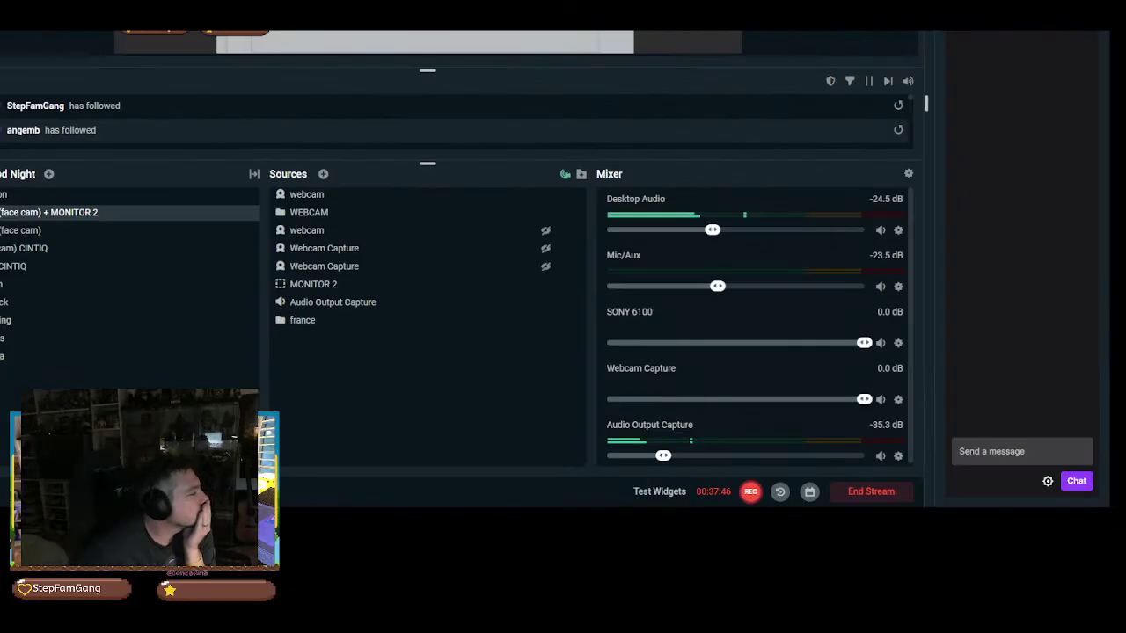
key("alt+Tab")
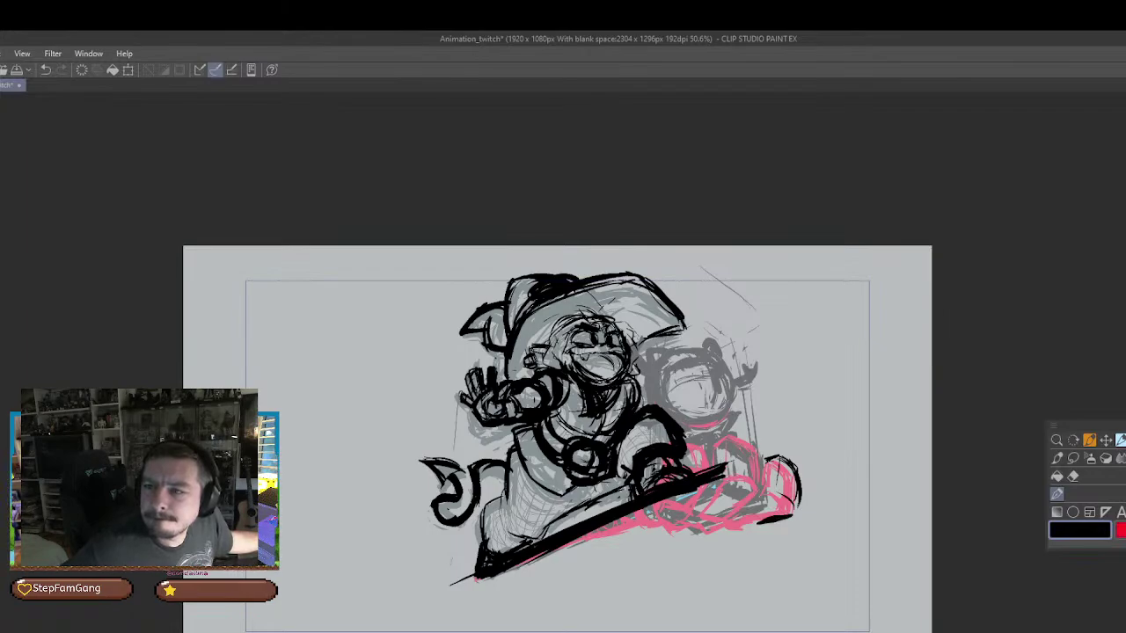
key("alt+Tab")
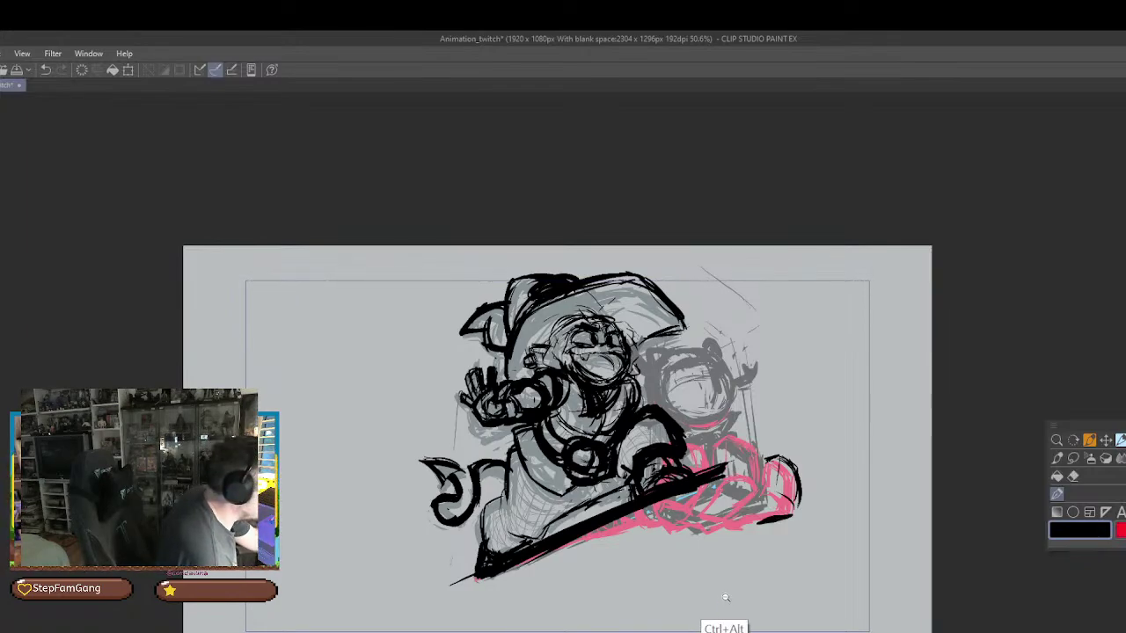
Erase the black strokes around the outer edge of the rightmost pink shape
left_click_drag(726, 601, 694, 603)
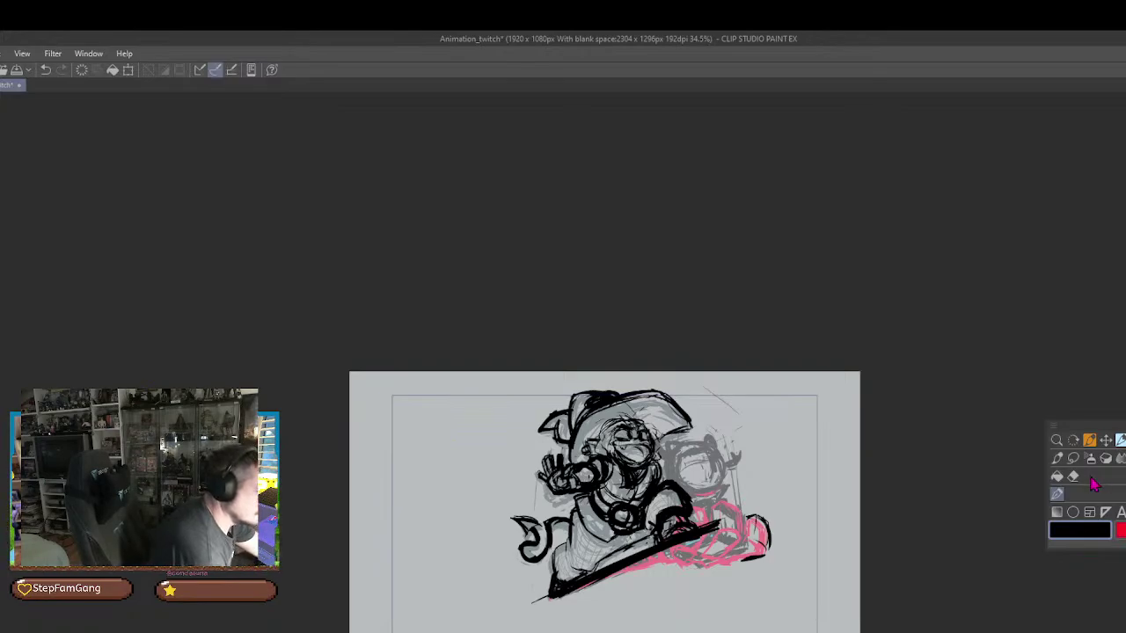
mouse_move(748, 515)
left_mouse_down()
mouse_move(770, 520)
mouse_move(770, 553)
mouse_move(753, 556)
mouse_move(768, 542)
mouse_move(760, 512)
left_mouse_up()
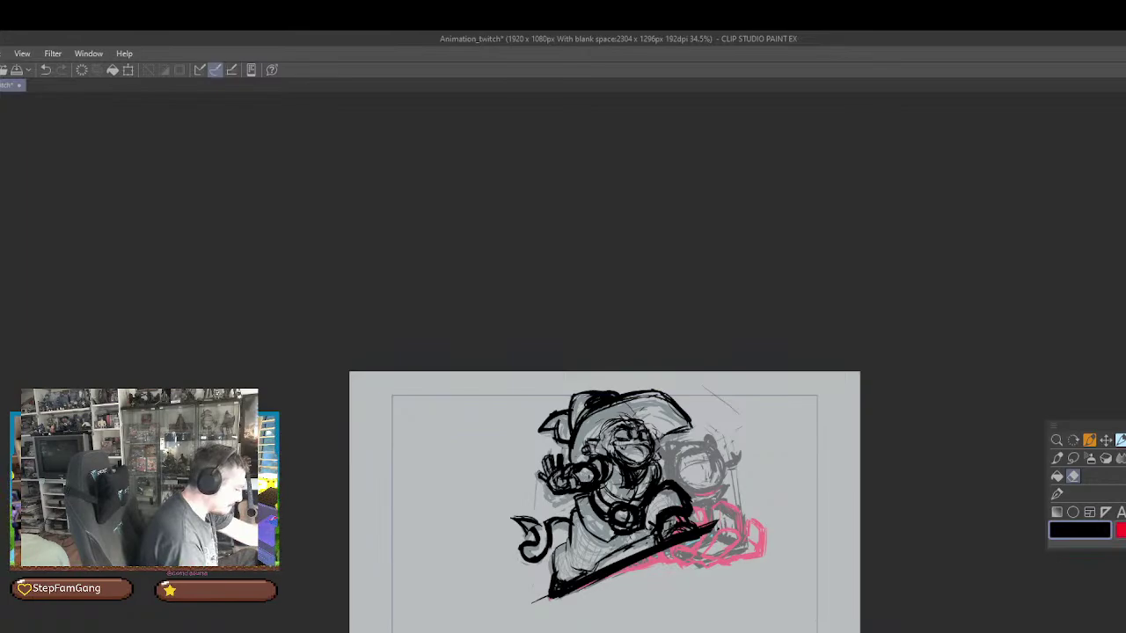
Flip between the black character drawing and the next frame, ending on the frame with the pink rough sketch
key("Right")
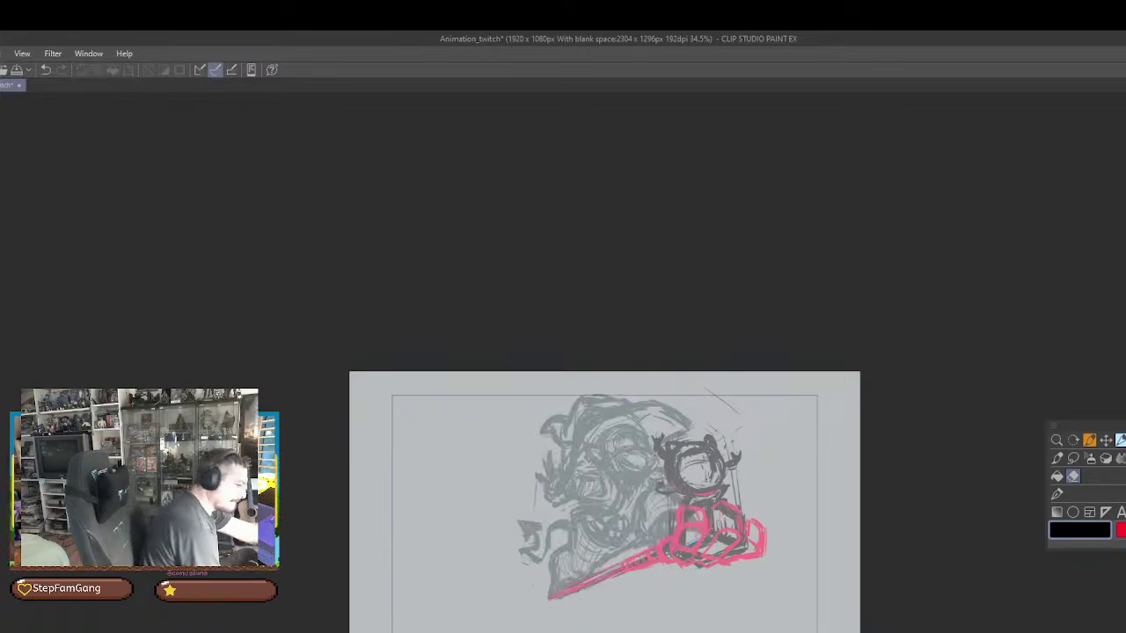
key("ctrl+z")
key("Delete")
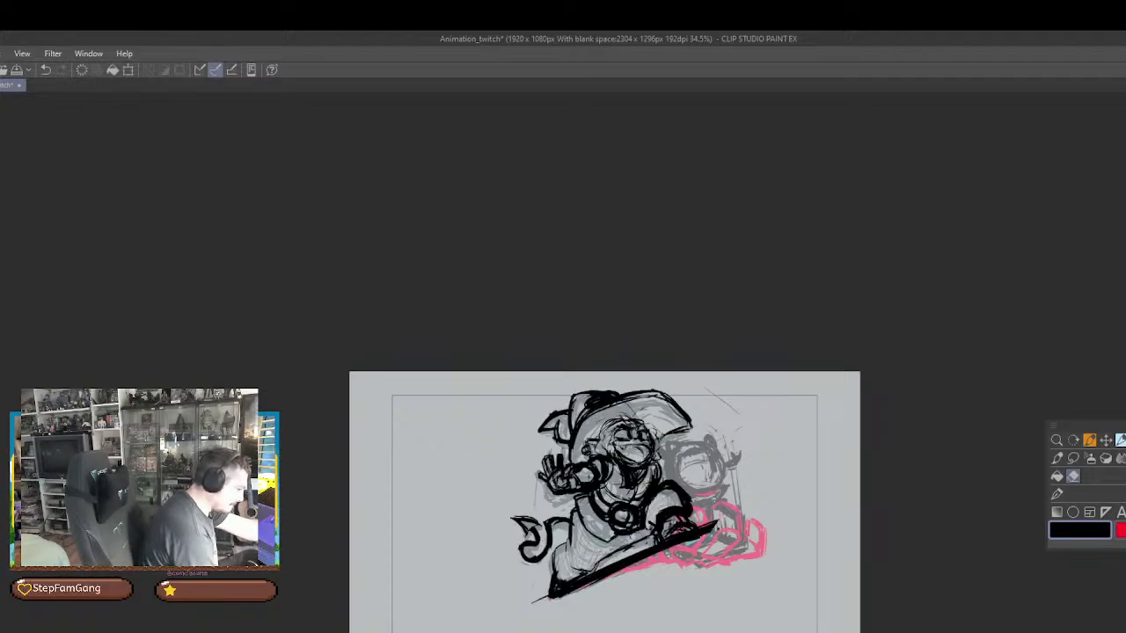
key("Right")
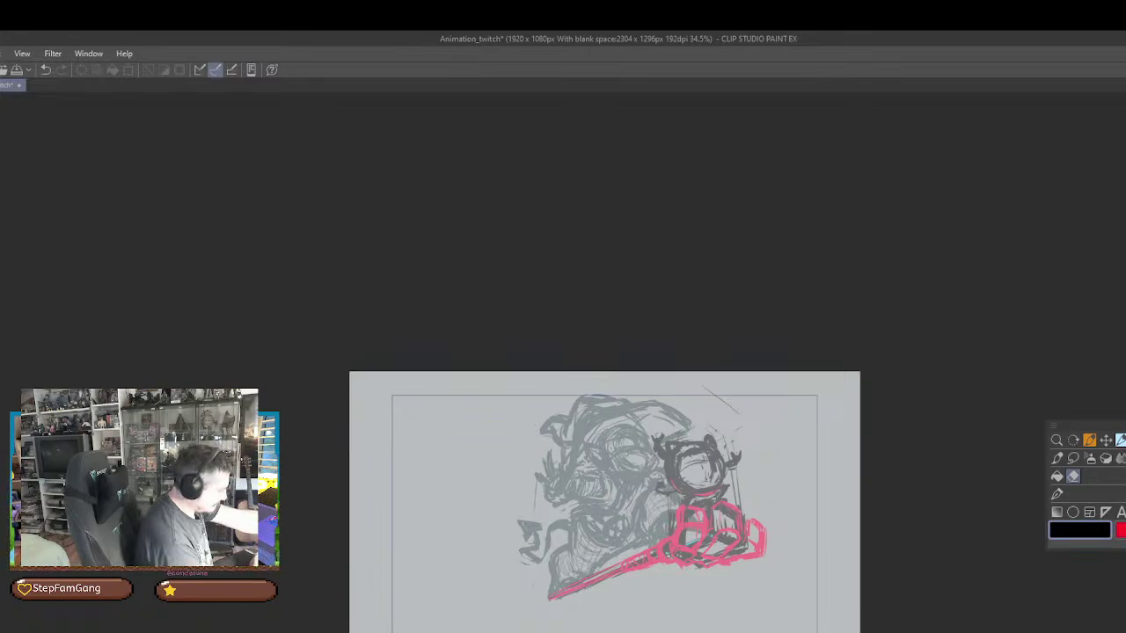
key("Left")
key("Right")
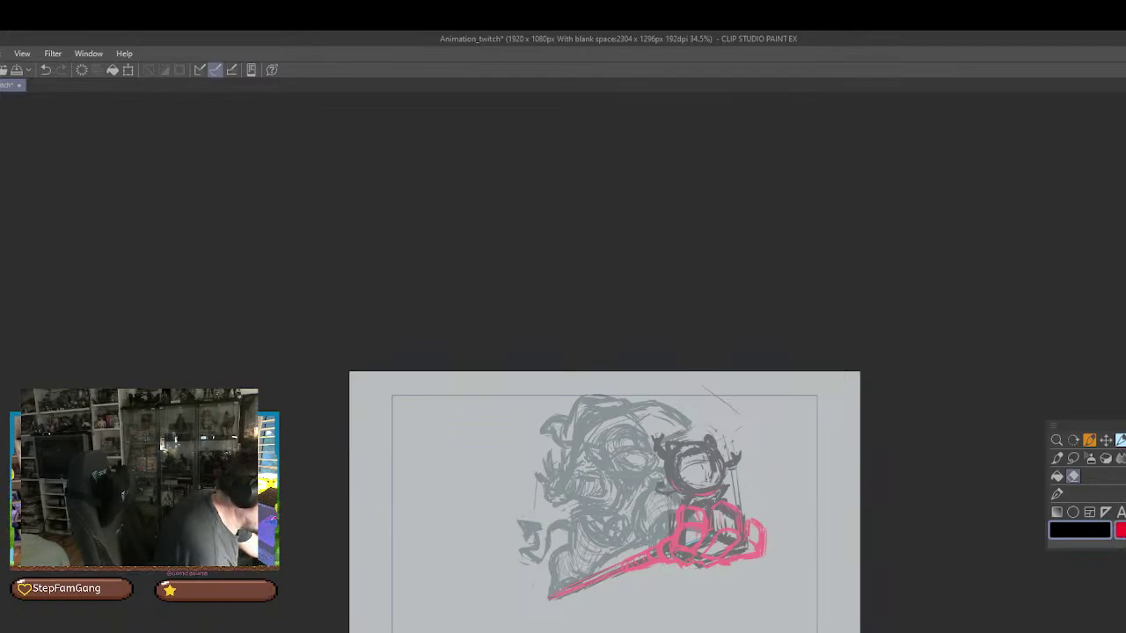
Change the red drawing colour to bright green, hex 00FFA7, and switch from the eraser to the pen
double_click(1120, 530)
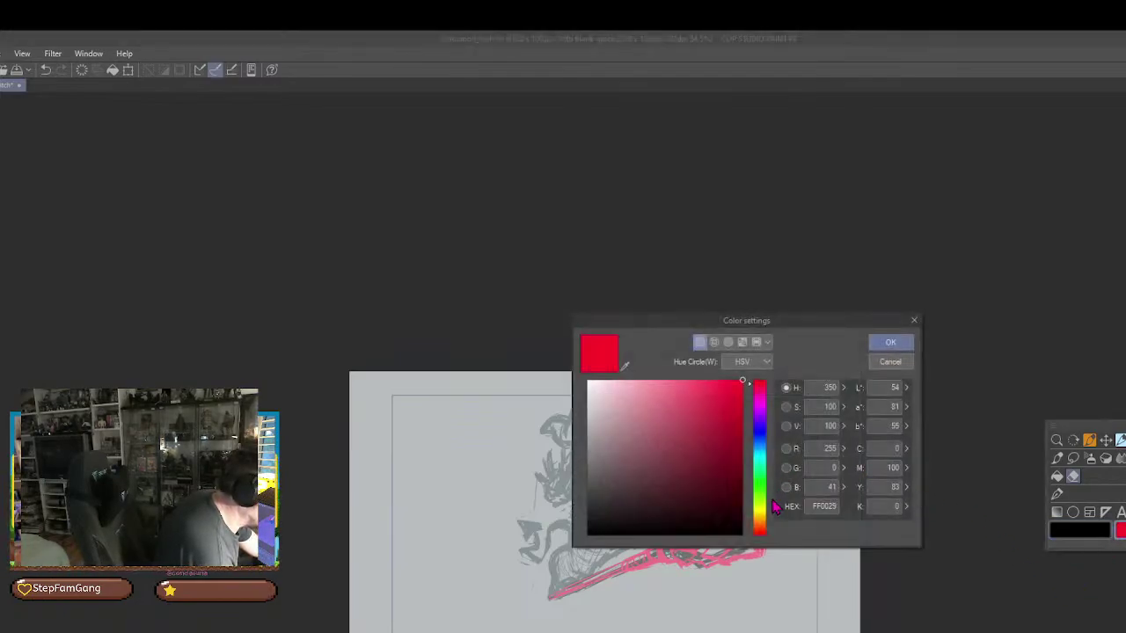
left_click(763, 468)
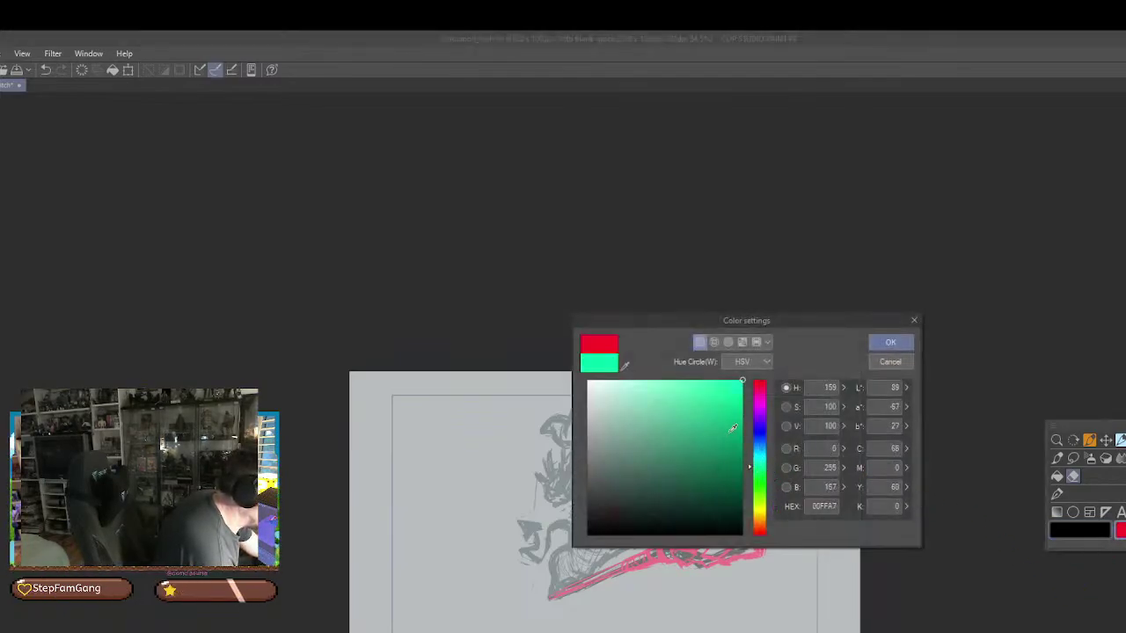
left_click(891, 343)
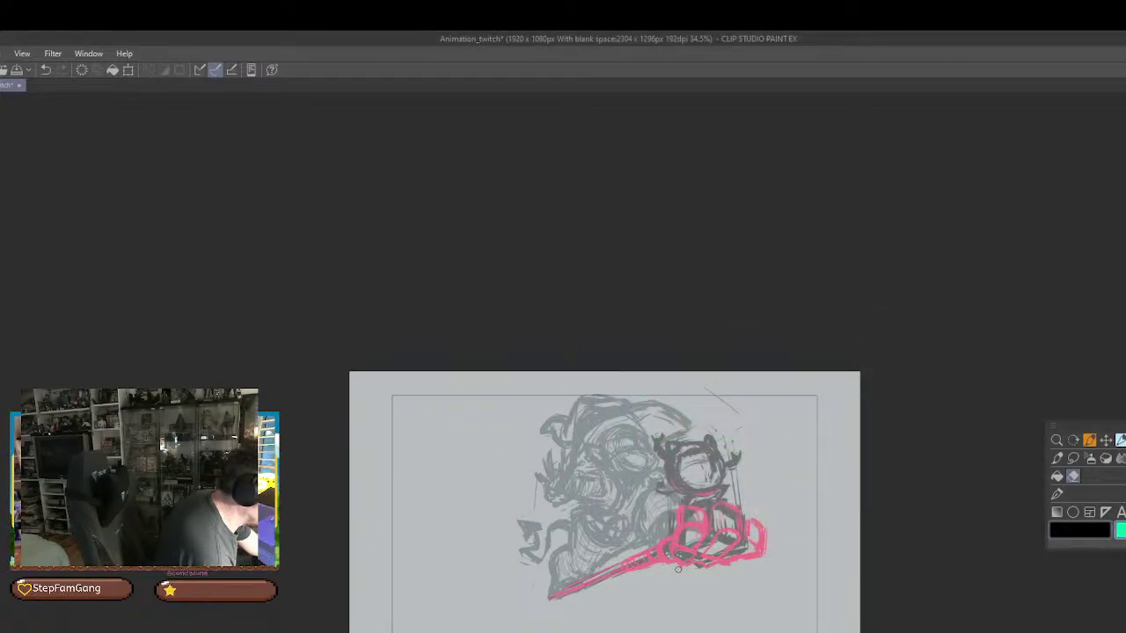
left_click(1056, 494)
left_click_drag(717, 468, 675, 517)
left_click_drag(746, 504, 677, 603)
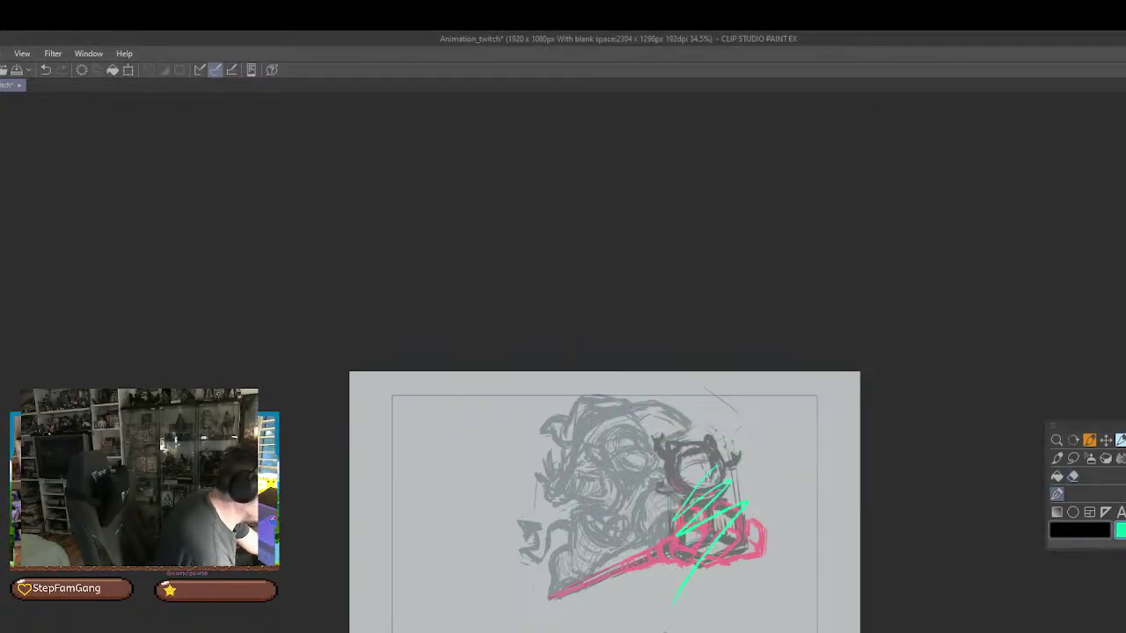
key("ctrl+z")
key("ctrl+z")
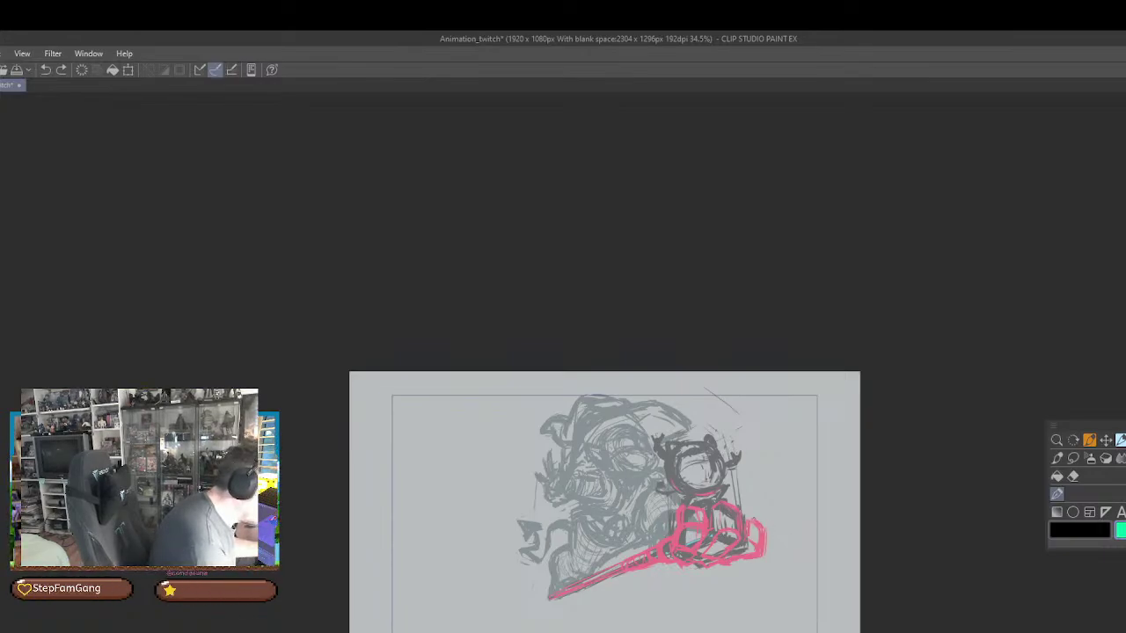
Trace a green rounded shape over the pink sketch directly below the small character's head
left_click_drag(687, 505, 694, 501)
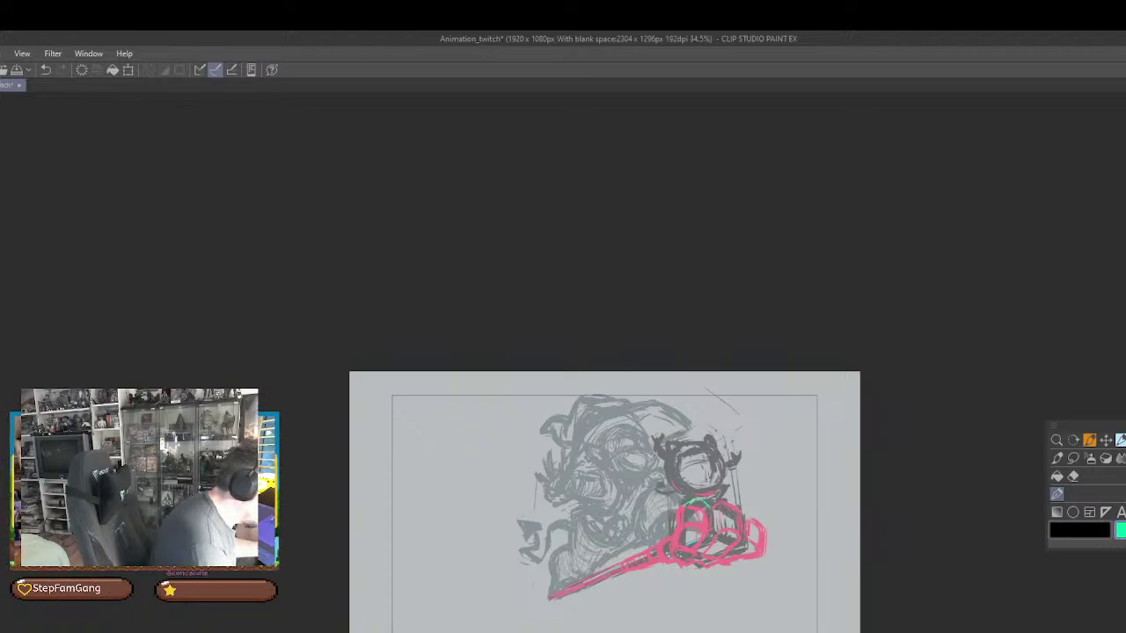
key("ctrl+z")
left_click_drag(687, 505, 709, 512)
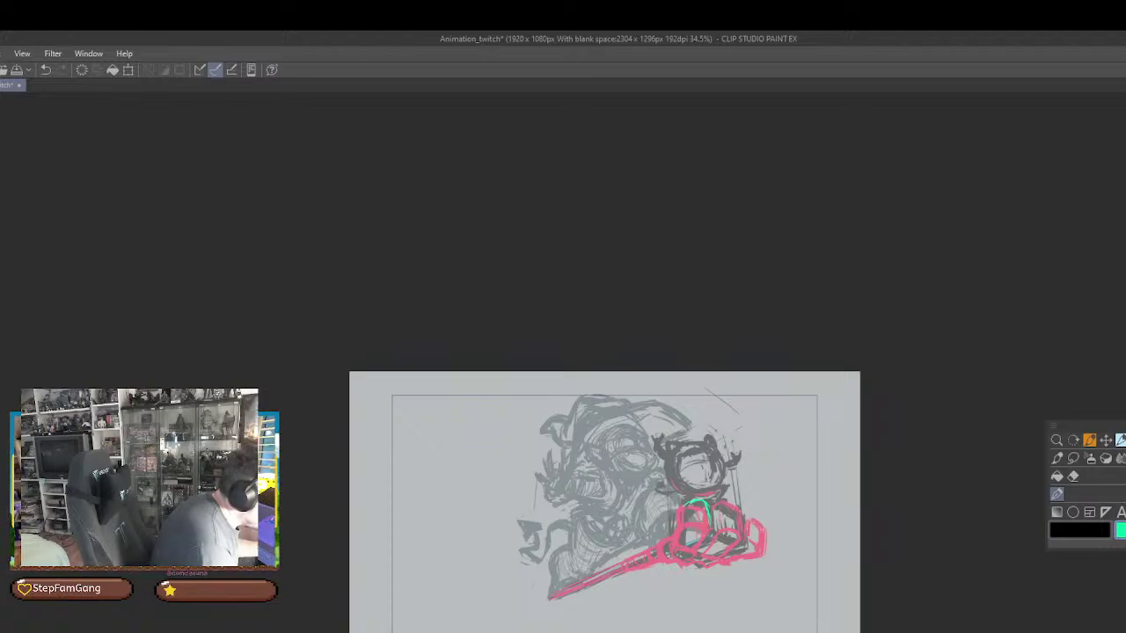
mouse_move(693, 501)
left_mouse_down()
mouse_move(686, 526)
mouse_move(715, 529)
mouse_move(705, 546)
mouse_move(685, 531)
mouse_move(679, 546)
mouse_move(708, 542)
mouse_move(700, 551)
left_mouse_up()
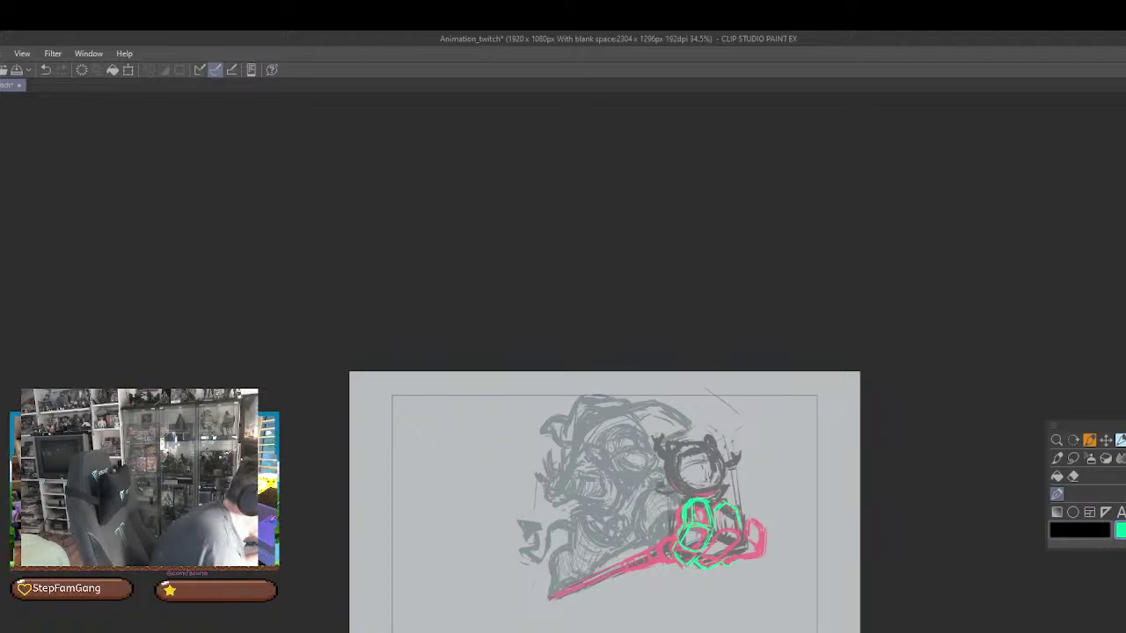
Outline the middle and rightmost rounded shapes of the pink sketch in green
left_click_drag(724, 505, 727, 528)
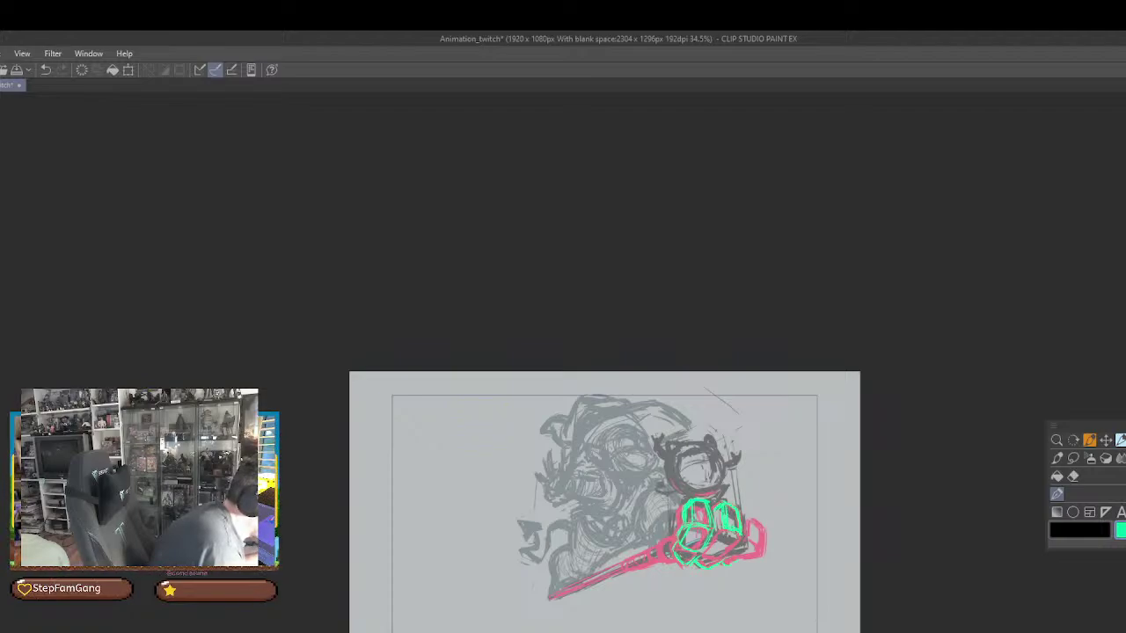
mouse_move(723, 533)
left_mouse_down()
mouse_move(706, 549)
mouse_move(730, 555)
mouse_move(719, 562)
left_mouse_up()
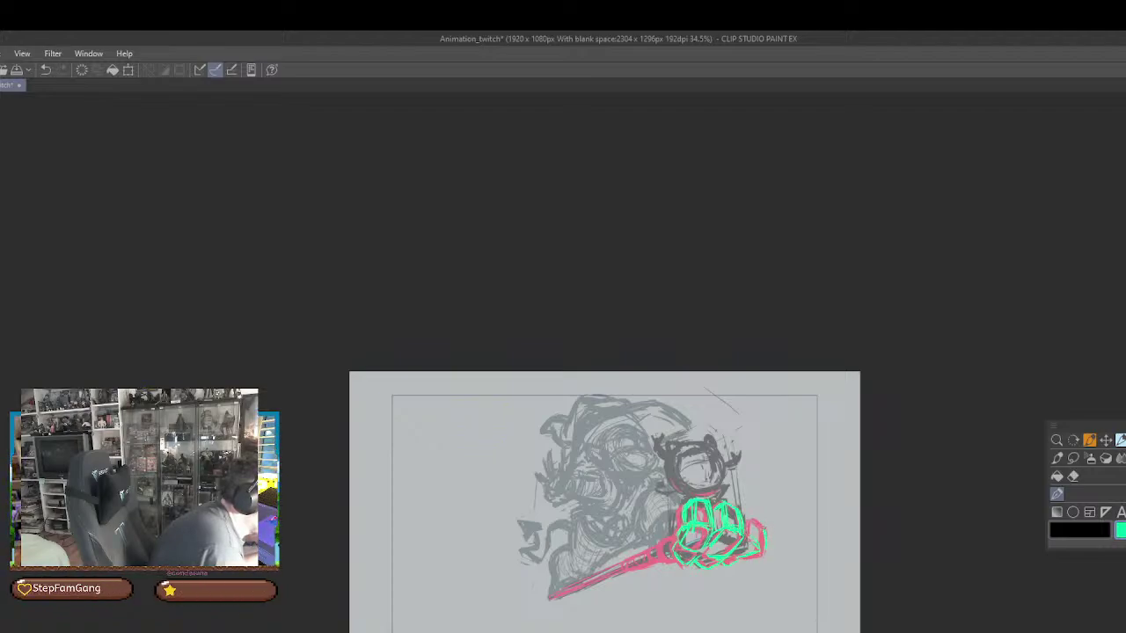
key("ctrl+z")
mouse_move(766, 533)
left_mouse_down()
mouse_move(763, 548)
mouse_move(766, 536)
left_mouse_up()
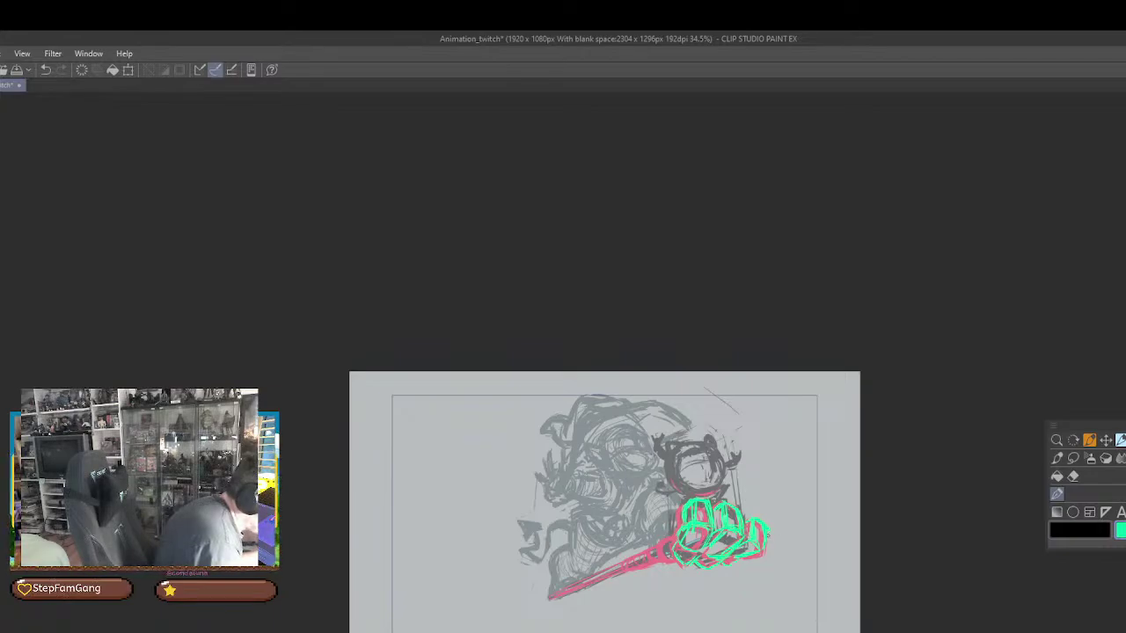
Trim the rough edges of the green rounded shapes with the eraser and redraw their contours with the pen
left_click(1072, 476)
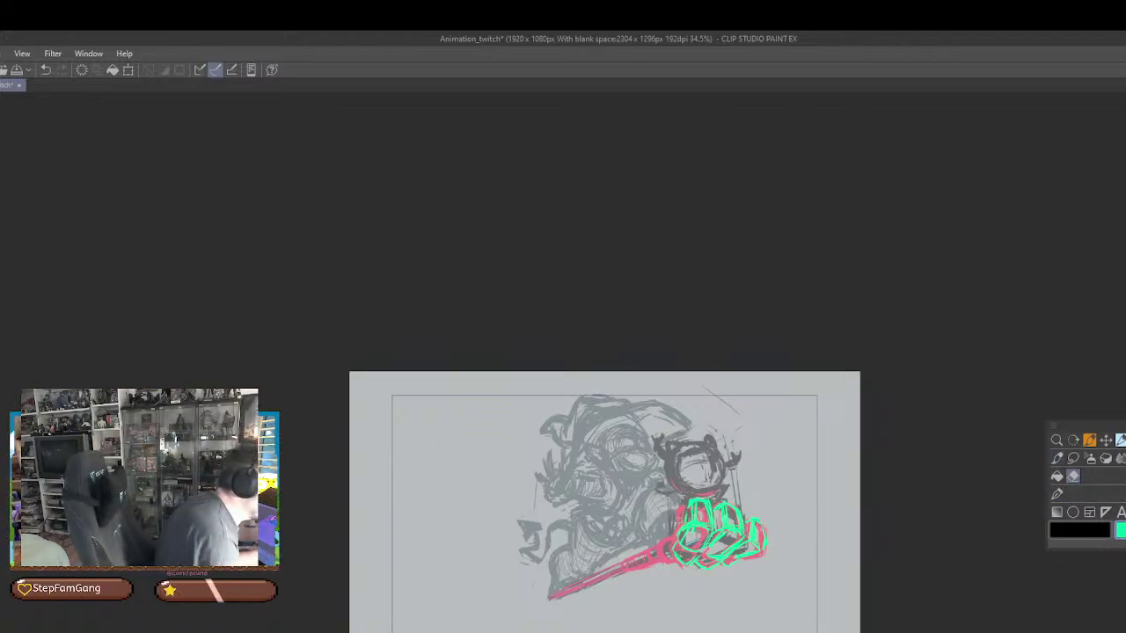
key("p")
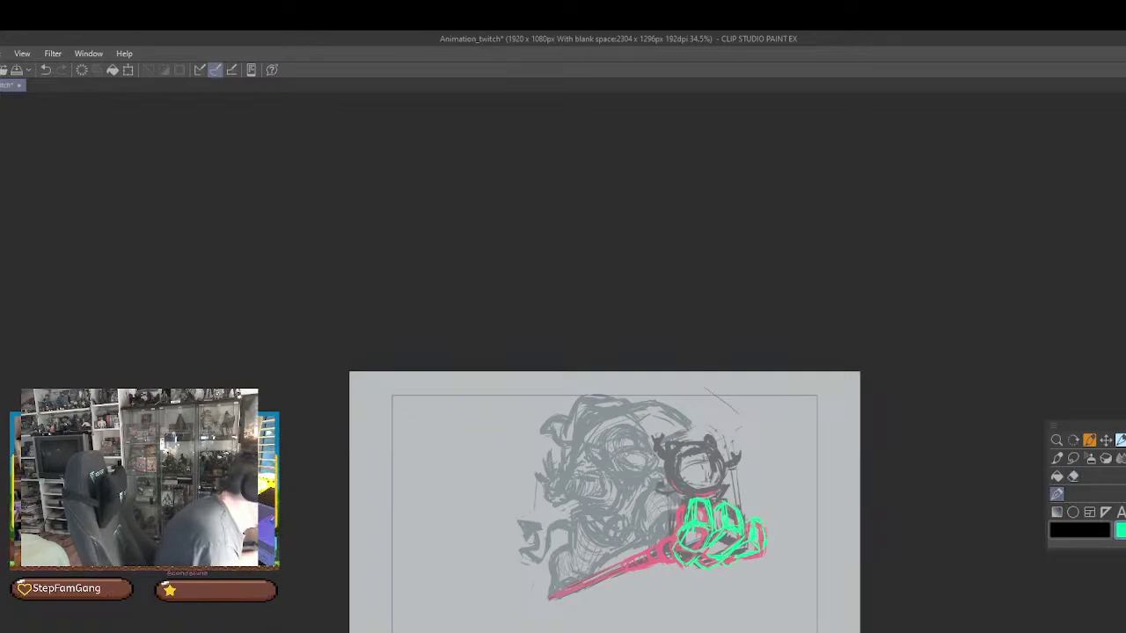
left_click(1073, 477)
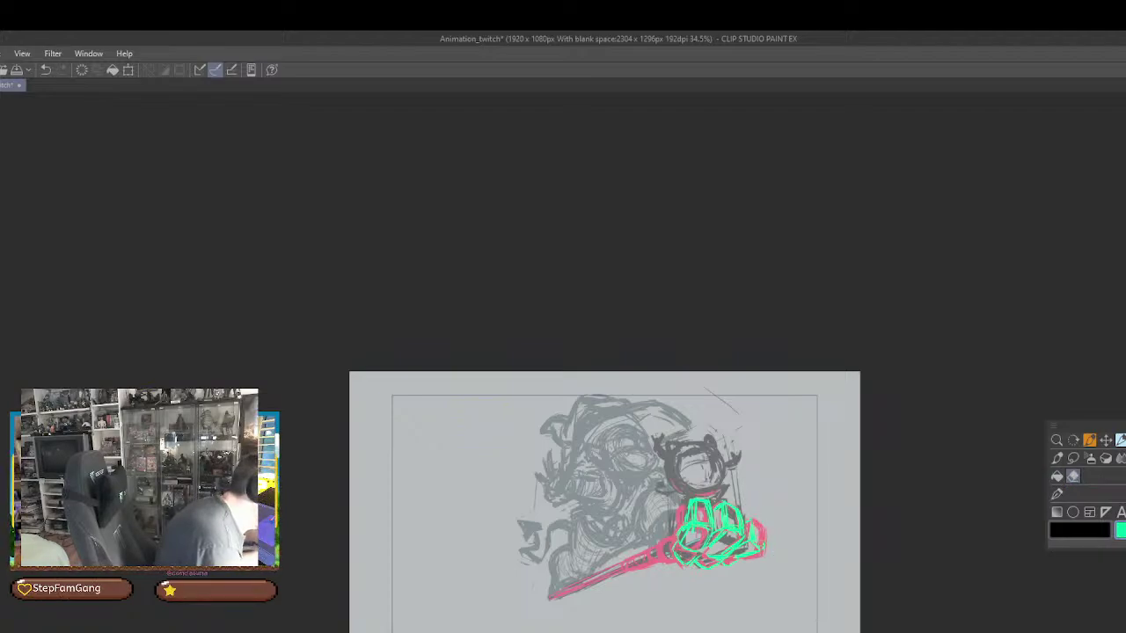
left_click(1057, 493)
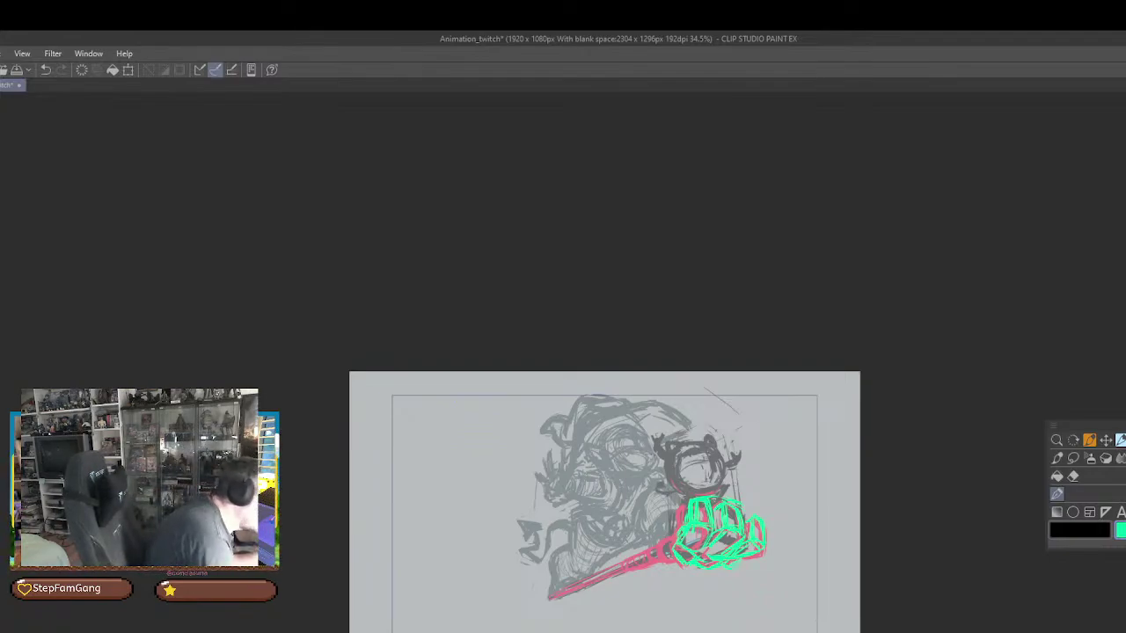
Add green rounded shapes where the pink bar meets the cluster, and clean up the cluster's upper edge with the eraser
mouse_move(678, 535)
left_mouse_down()
mouse_move(666, 549)
mouse_move(683, 565)
left_mouse_up()
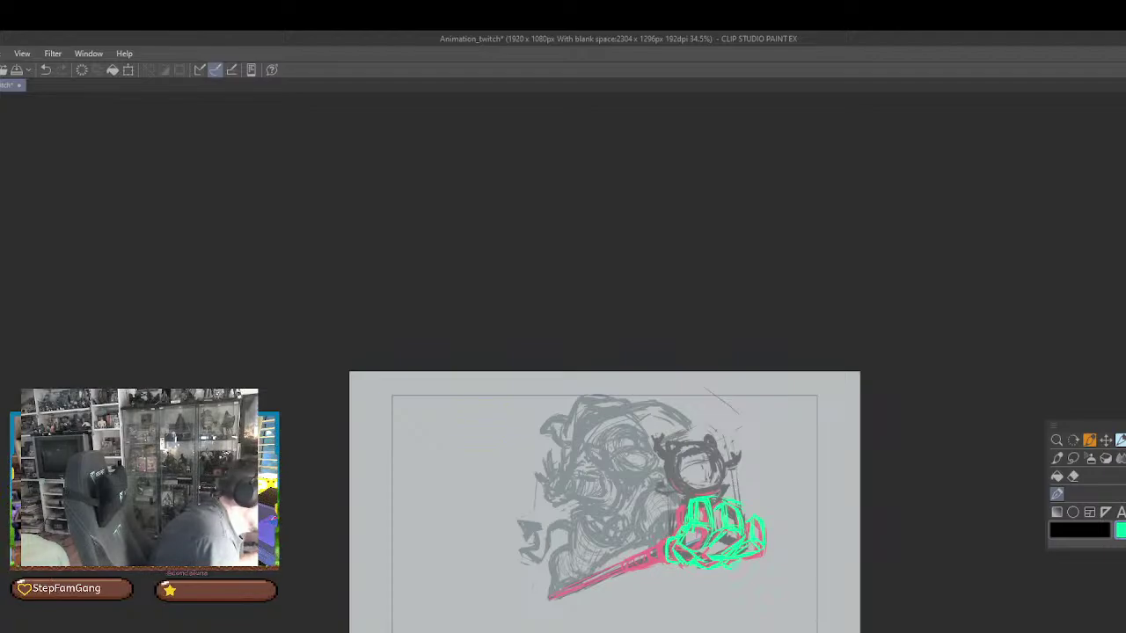
mouse_move(677, 533)
left_mouse_down()
mouse_move(669, 560)
mouse_move(659, 543)
mouse_move(664, 561)
left_mouse_up()
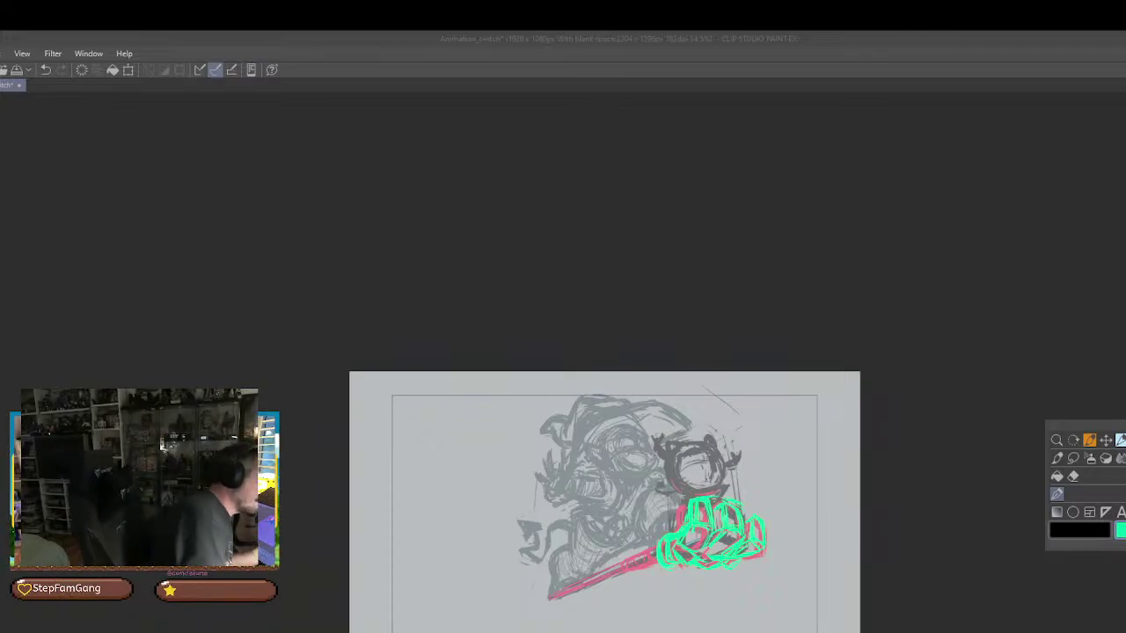
left_click(1073, 475)
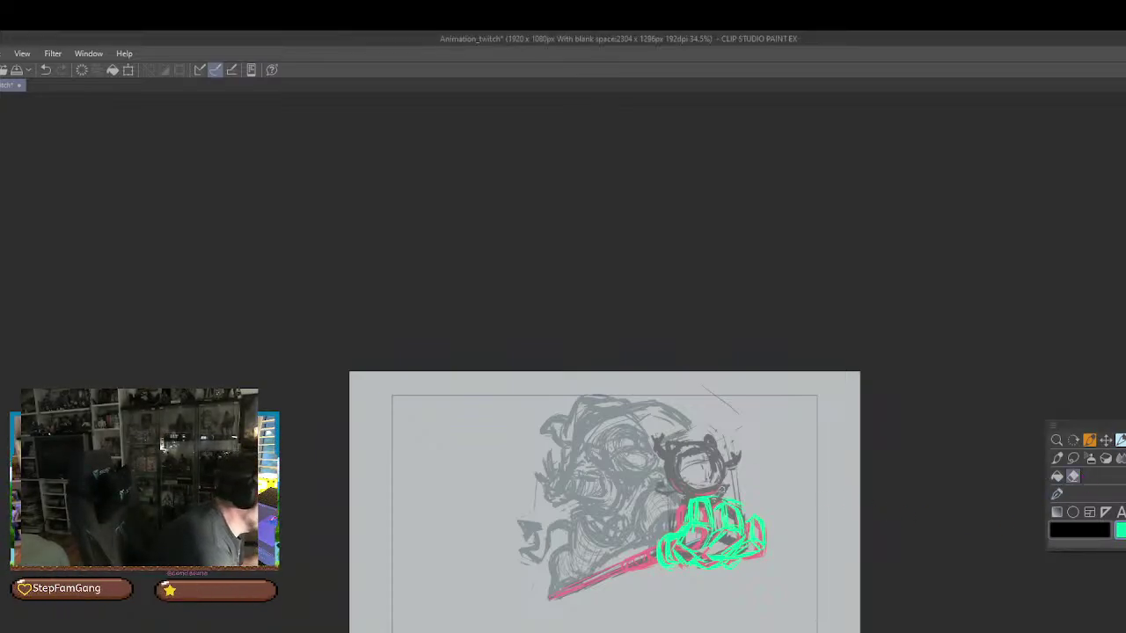
left_click_drag(710, 494, 697, 498)
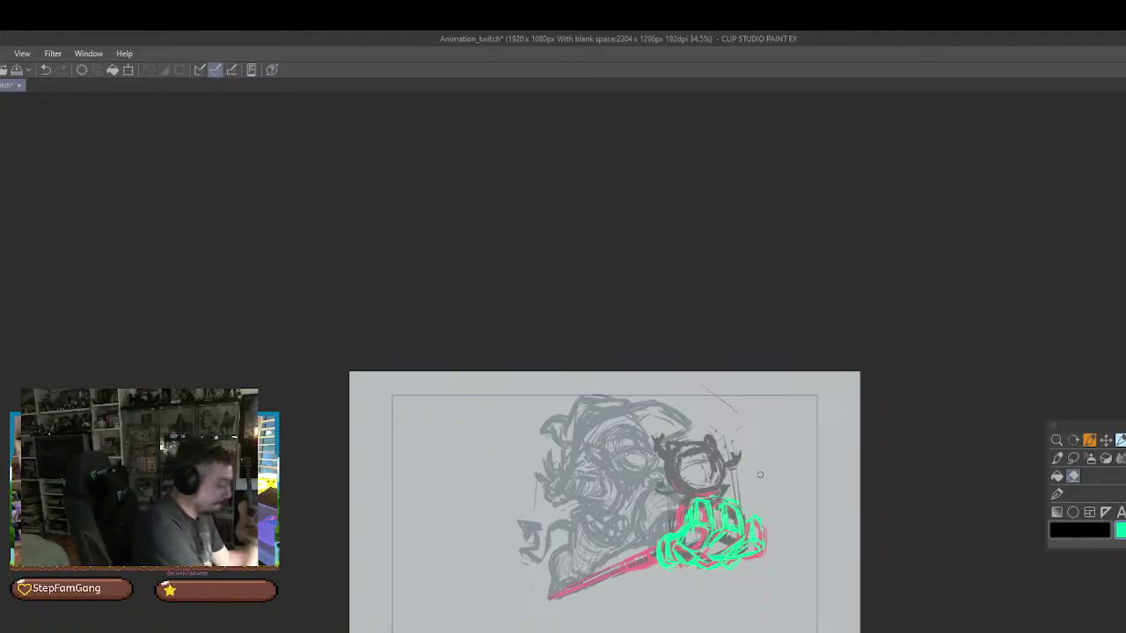
Trace the slanted pink bar in green with the pen, from the rounded cluster down to its pointed lower tip
left_click(1056, 493)
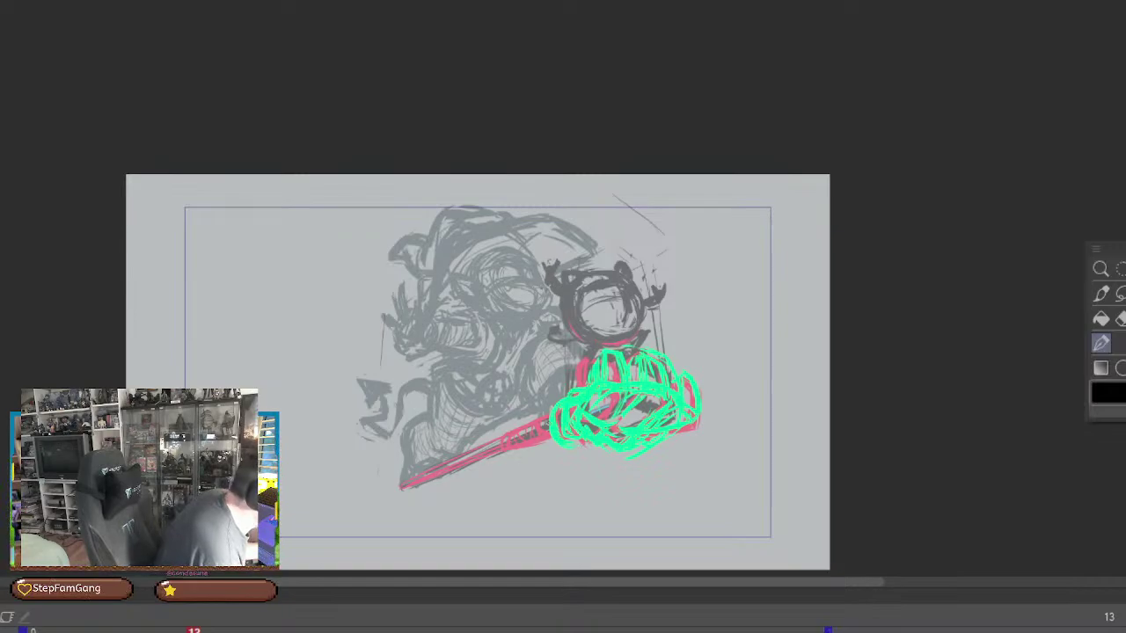
left_click_drag(546, 420, 457, 464)
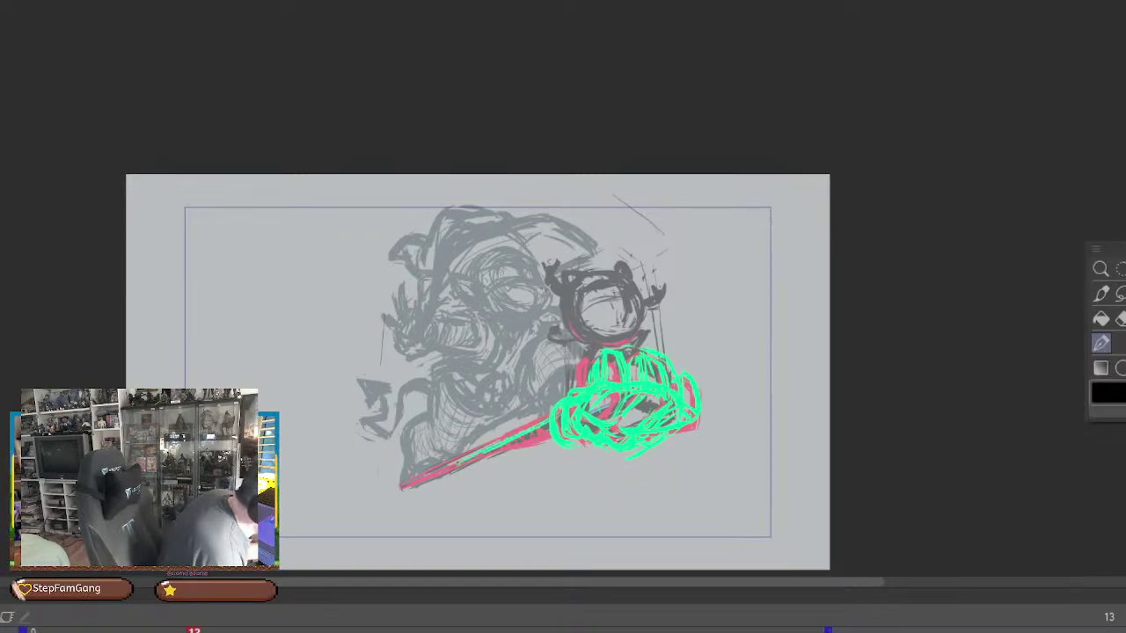
mouse_move(547, 419)
left_mouse_down()
mouse_move(501, 441)
mouse_move(510, 434)
mouse_move(510, 449)
mouse_move(515, 435)
mouse_move(552, 438)
left_mouse_up()
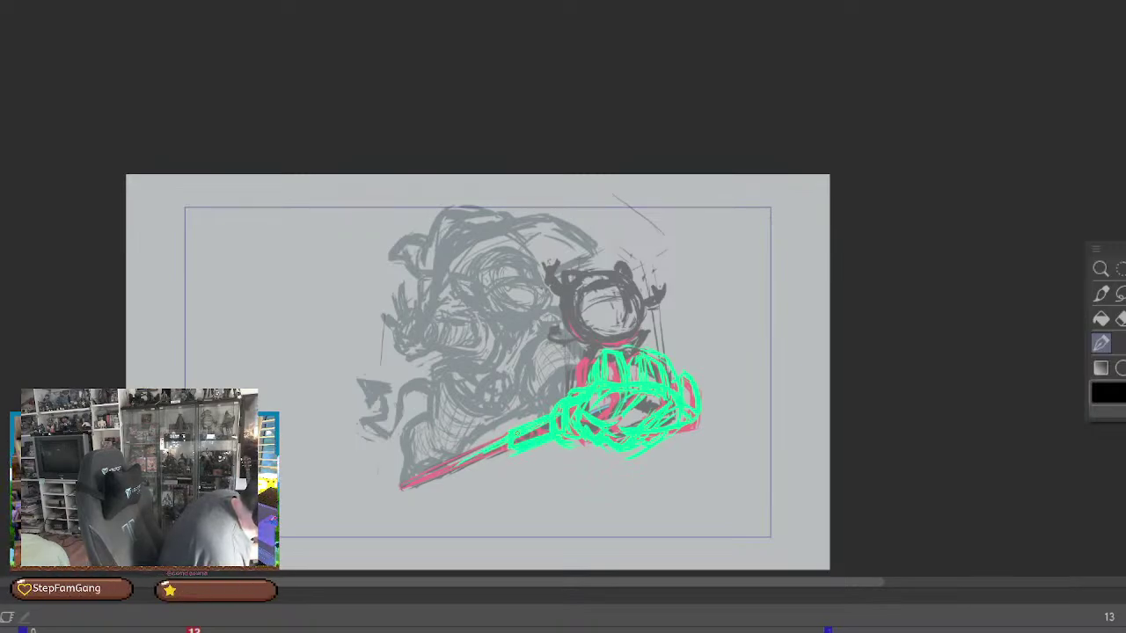
left_click_drag(450, 464, 413, 485)
mouse_move(487, 445)
left_mouse_down()
mouse_move(401, 486)
mouse_move(448, 475)
mouse_move(415, 485)
left_mouse_up()
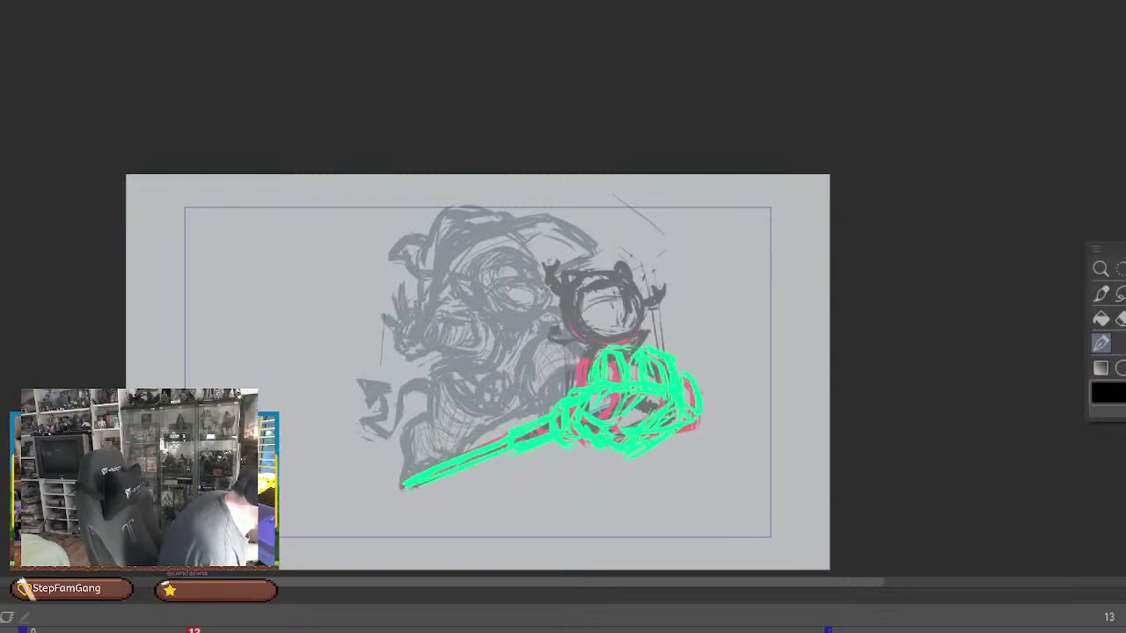
Erase the rough green lines along the top of the upright rounded shapes below the head, then switch back to the pen
left_click(1119, 319)
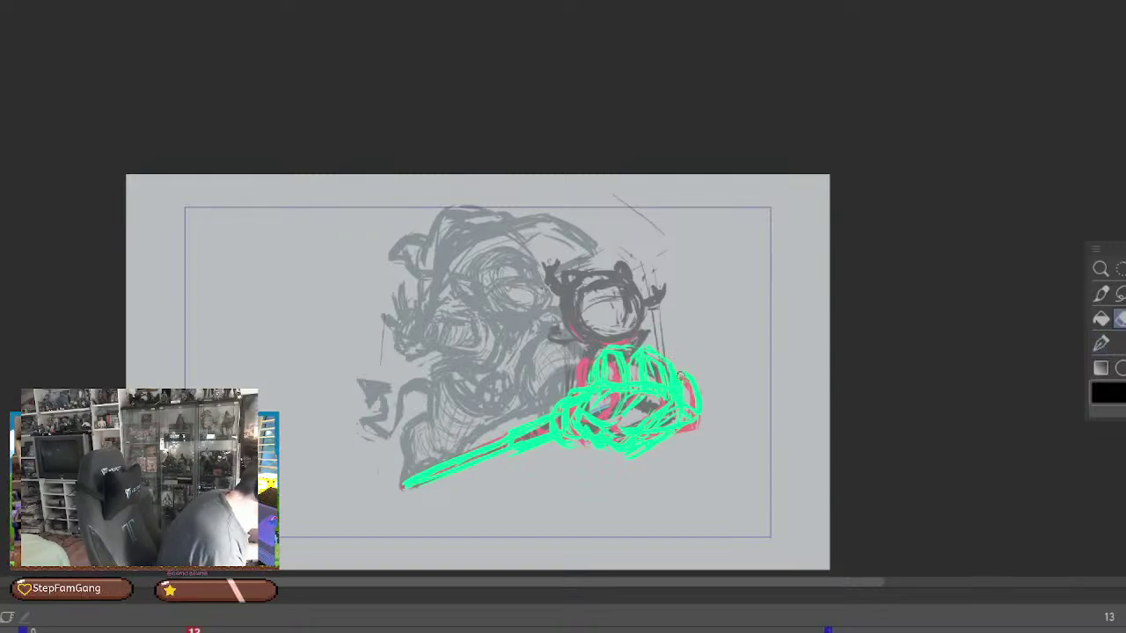
mouse_move(629, 345)
left_mouse_down()
mouse_move(597, 365)
mouse_move(596, 382)
left_mouse_up()
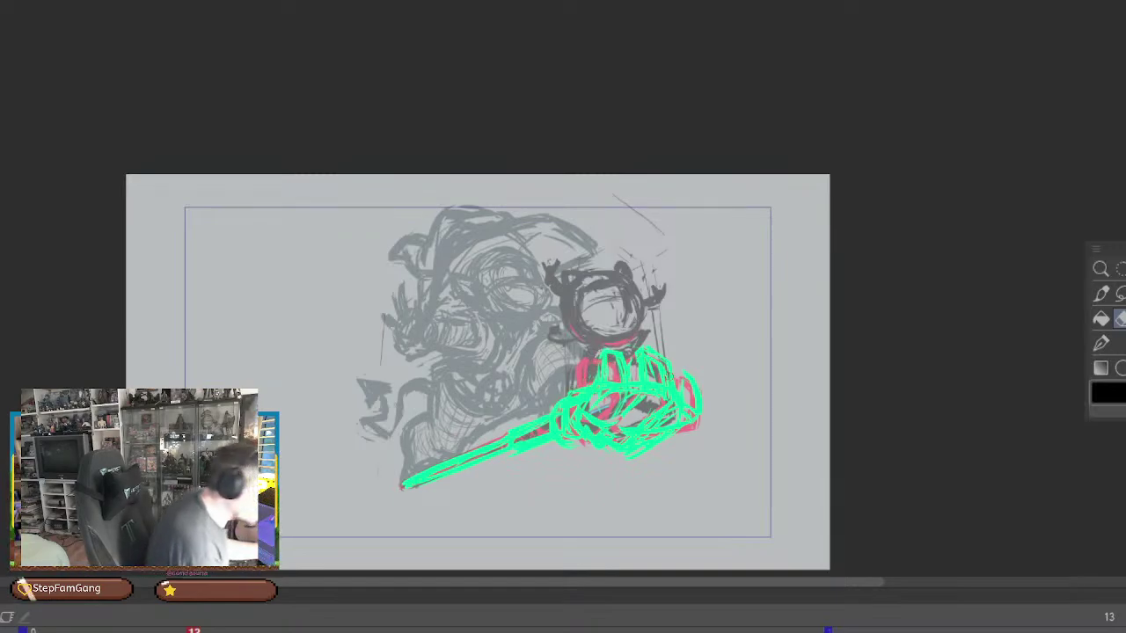
left_click(1103, 346)
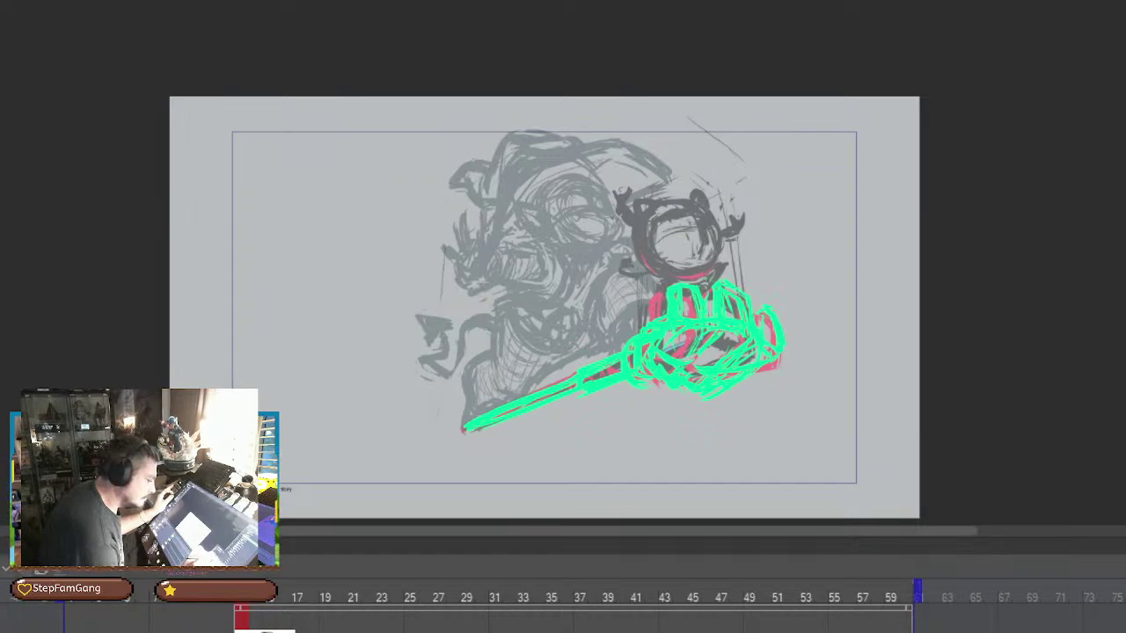
Change the drawing colour to blue and draw a curved contour around the cluster's left end beside the bar
key("c")
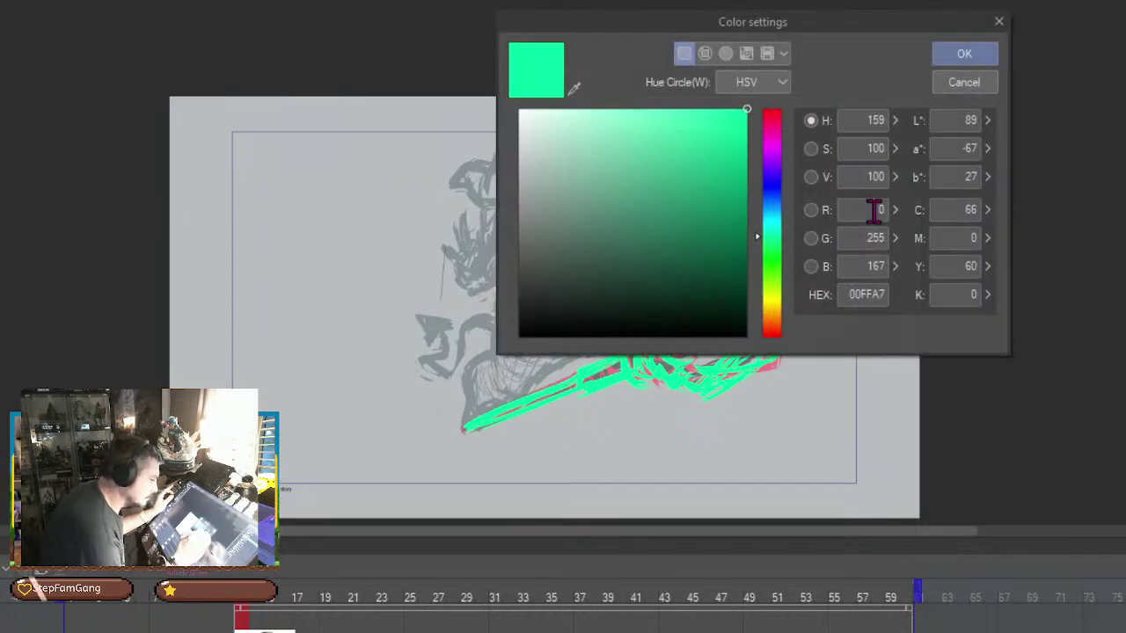
left_click(778, 212)
left_click(959, 58)
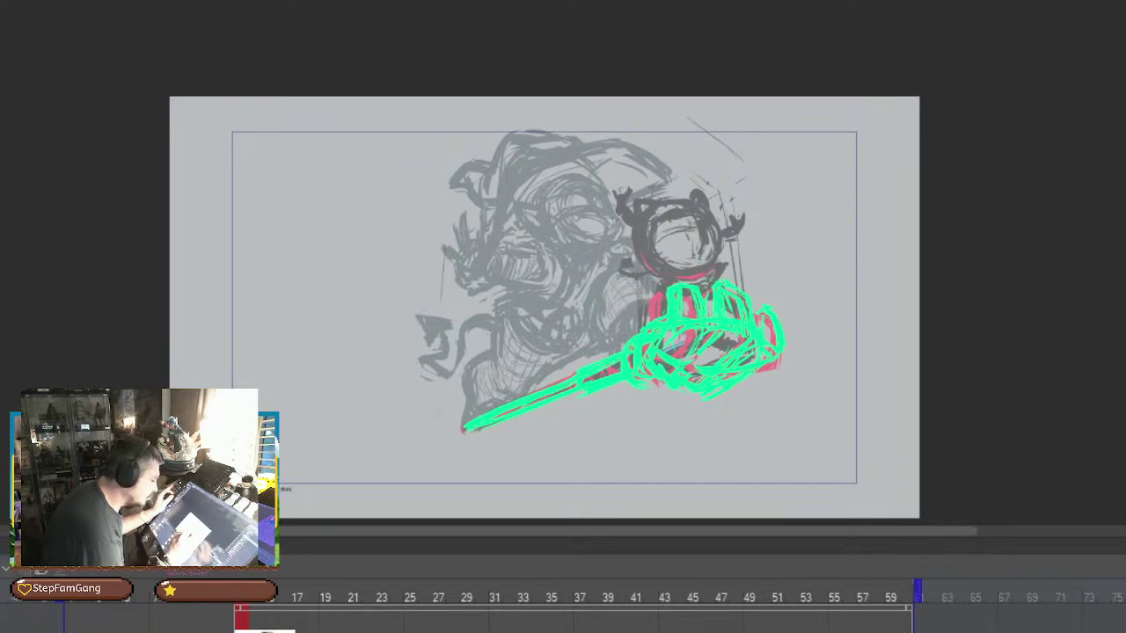
mouse_move(651, 326)
left_mouse_down()
mouse_move(666, 322)
mouse_move(638, 337)
mouse_move(643, 378)
mouse_move(659, 376)
left_mouse_up()
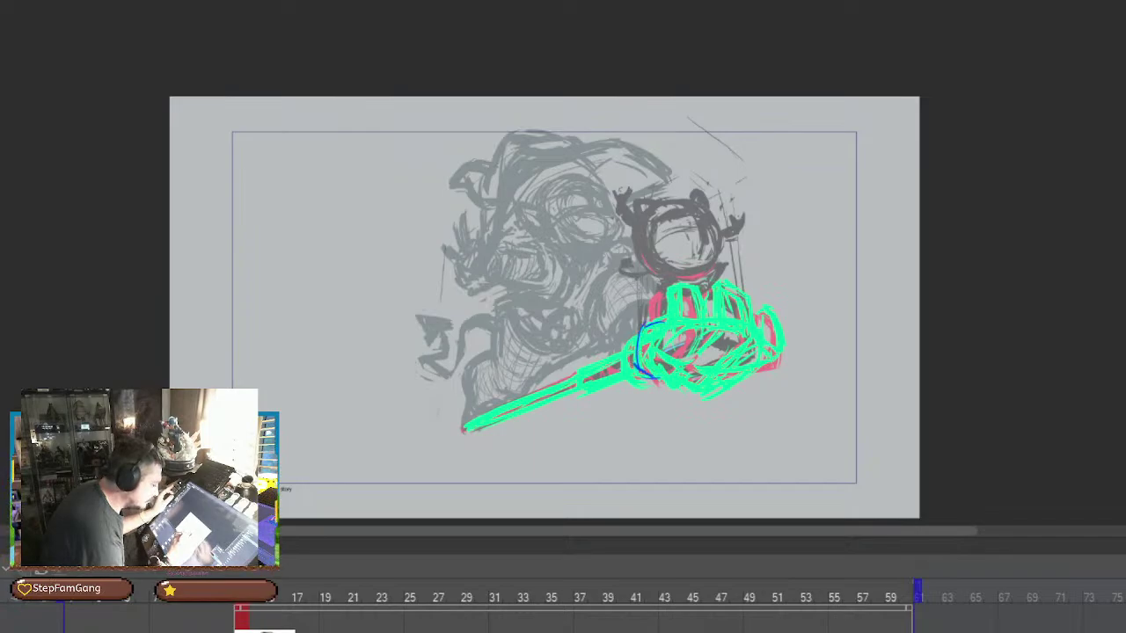
left_click_drag(646, 325, 638, 358)
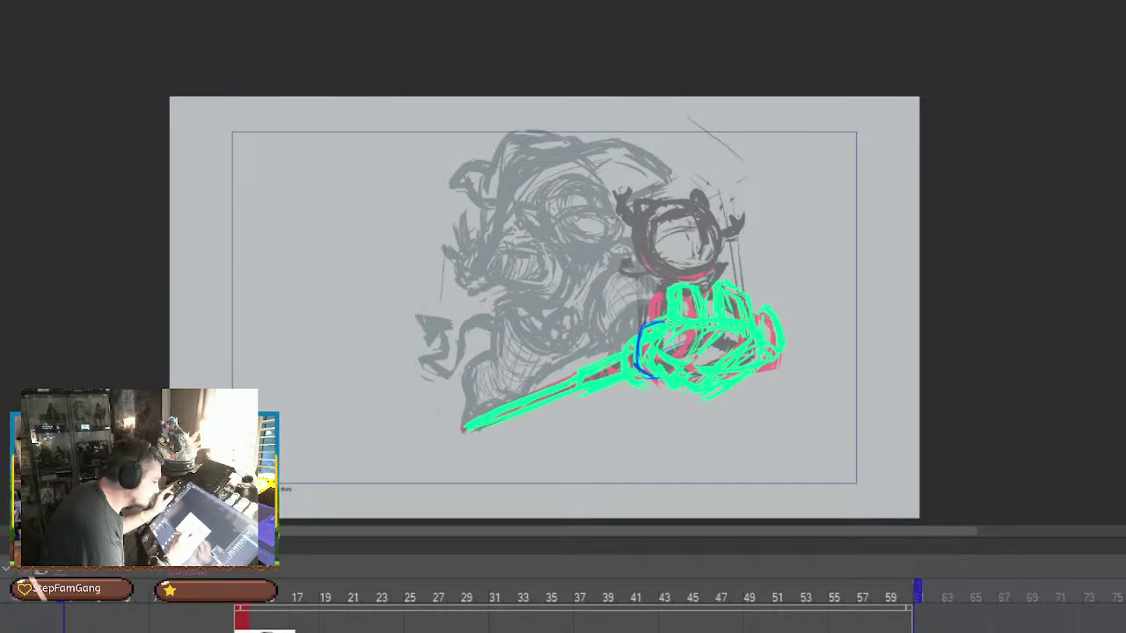
mouse_move(669, 324)
left_mouse_down()
mouse_move(643, 328)
mouse_move(635, 364)
left_mouse_up()
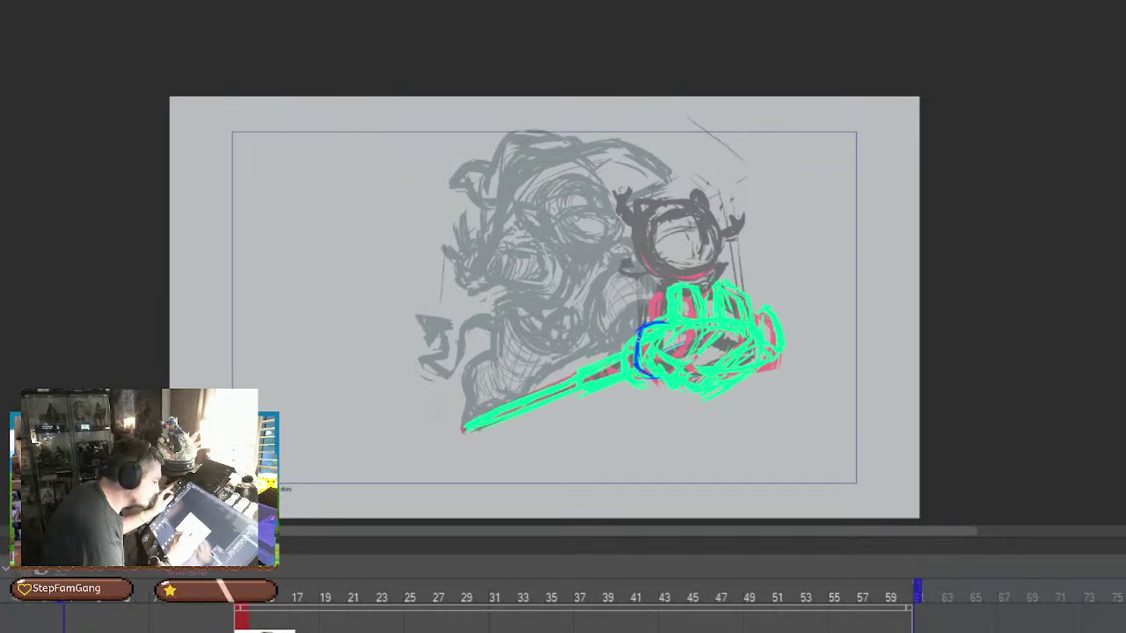
mouse_move(670, 324)
left_mouse_down()
mouse_move(642, 331)
mouse_move(637, 363)
left_mouse_up()
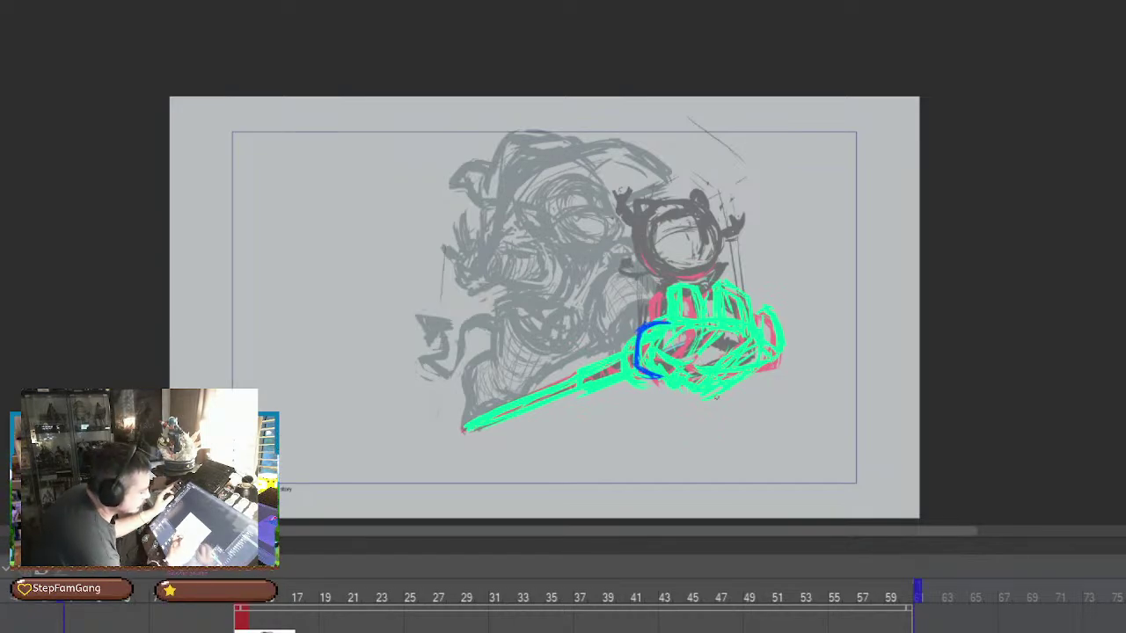
mouse_move(641, 332)
left_mouse_down()
mouse_move(638, 369)
mouse_move(635, 352)
left_mouse_up()
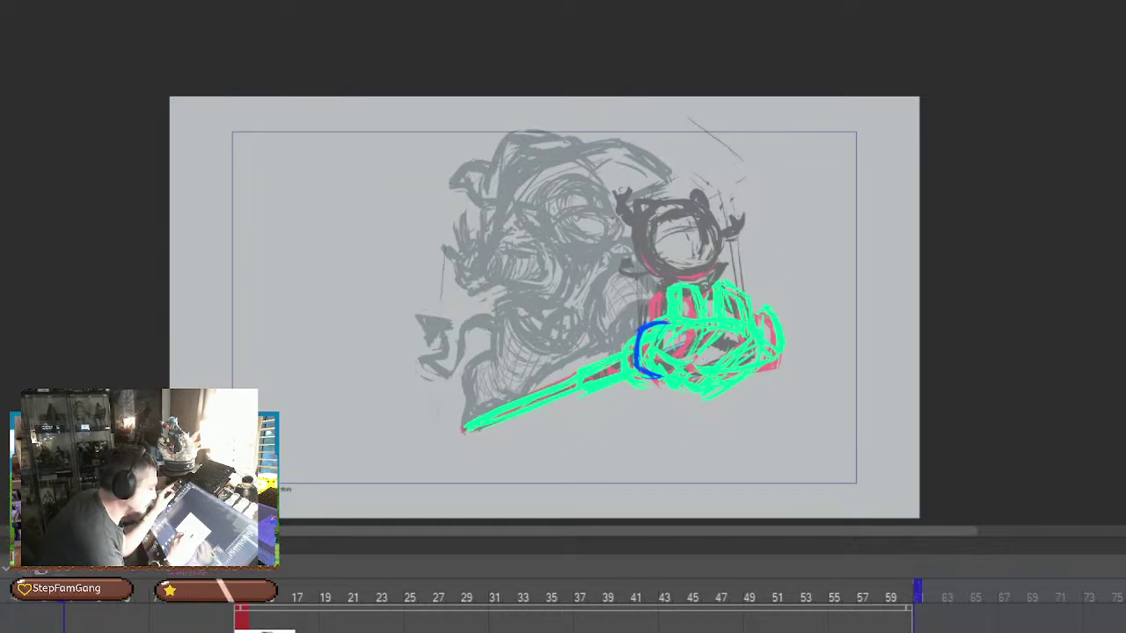
Outline the bar's thick section, the rounded joint and the cluster's two slanted cylinders in blue, undoing stray strokes
mouse_move(671, 321)
left_mouse_down()
mouse_move(655, 344)
mouse_move(689, 362)
mouse_move(707, 331)
mouse_move(683, 359)
mouse_move(702, 371)
mouse_move(781, 355)
mouse_move(705, 397)
mouse_move(678, 383)
mouse_move(671, 392)
mouse_move(694, 400)
mouse_move(738, 384)
mouse_move(693, 398)
mouse_move(723, 400)
mouse_move(743, 384)
mouse_move(704, 399)
mouse_move(638, 368)
mouse_move(642, 341)
mouse_move(627, 383)
mouse_move(663, 380)
mouse_move(628, 343)
mouse_move(630, 370)
mouse_move(656, 385)
mouse_move(635, 347)
mouse_move(642, 387)
mouse_move(633, 345)
mouse_move(631, 370)
mouse_move(640, 332)
mouse_move(581, 372)
mouse_move(626, 344)
mouse_move(582, 394)
mouse_move(579, 363)
mouse_move(622, 353)
mouse_move(591, 364)
mouse_move(581, 392)
mouse_move(580, 379)
left_mouse_up()
key("ctrl+z")
key("ctrl+z")
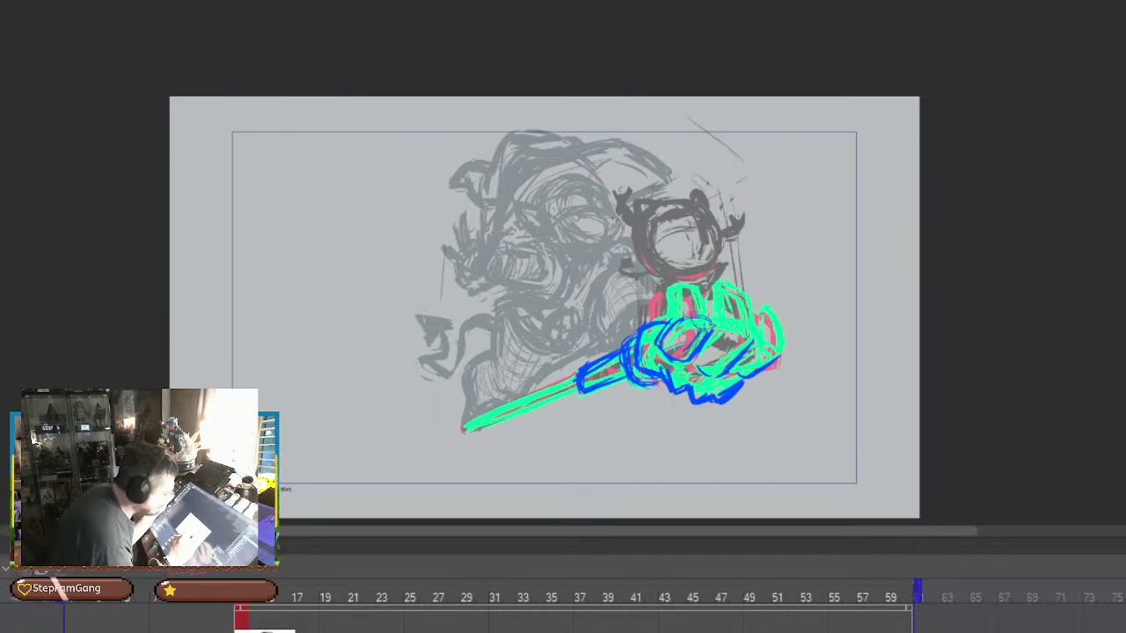
mouse_move(710, 325)
left_mouse_down()
mouse_move(689, 316)
mouse_move(682, 354)
mouse_move(674, 326)
left_mouse_up()
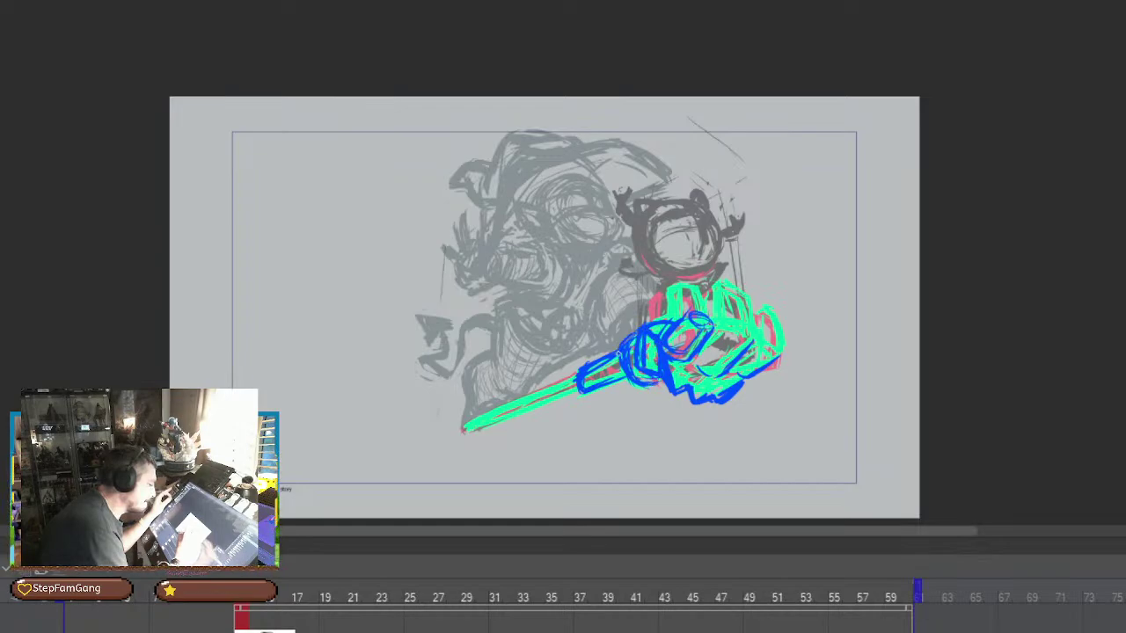
left_click_drag(618, 353, 646, 392)
mouse_move(645, 332)
left_mouse_down()
mouse_move(619, 374)
mouse_move(656, 382)
left_mouse_up()
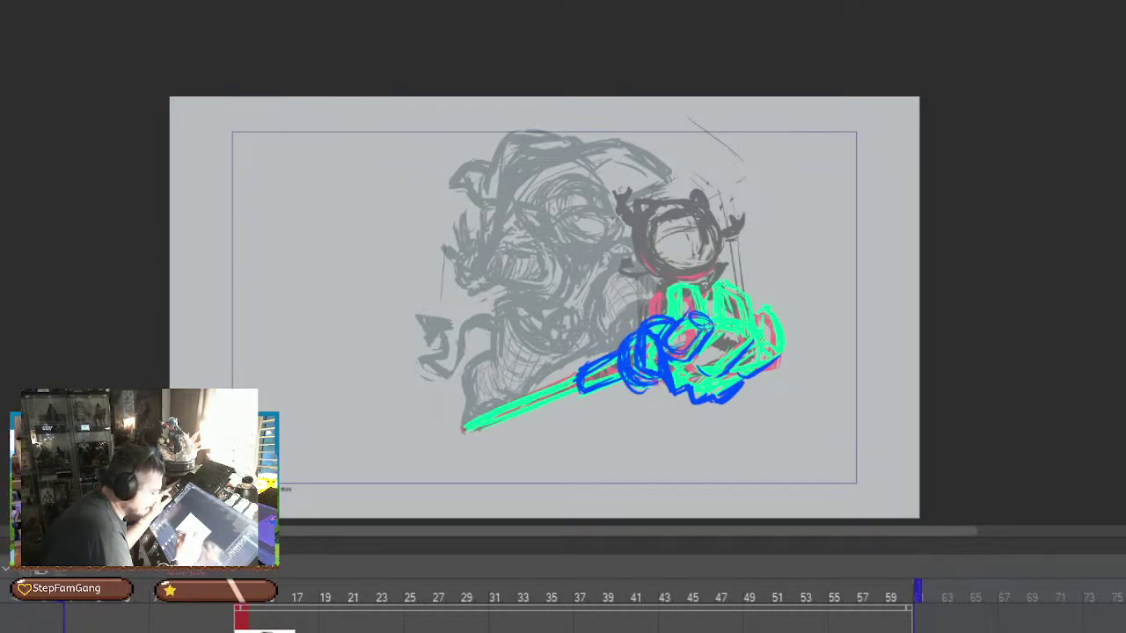
mouse_move(722, 328)
left_mouse_down()
mouse_move(754, 338)
mouse_move(724, 331)
mouse_move(737, 339)
mouse_move(698, 371)
left_mouse_up()
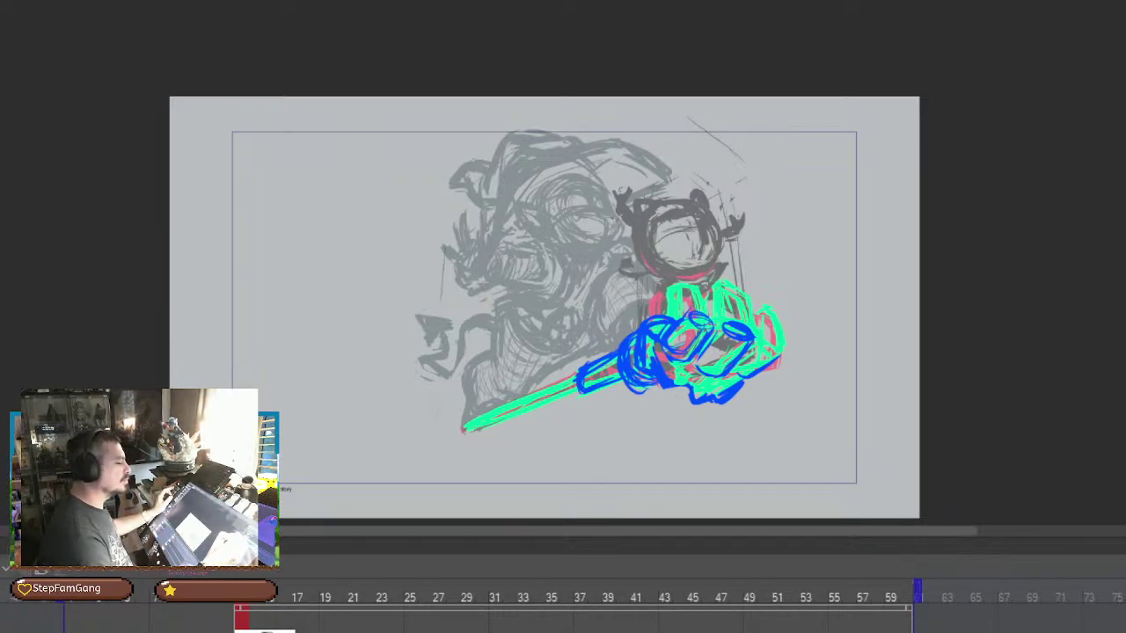
Strengthen the blue contour along the cluster's underside and extend it up the lower right edge
scroll(839, 197, "down", 3)
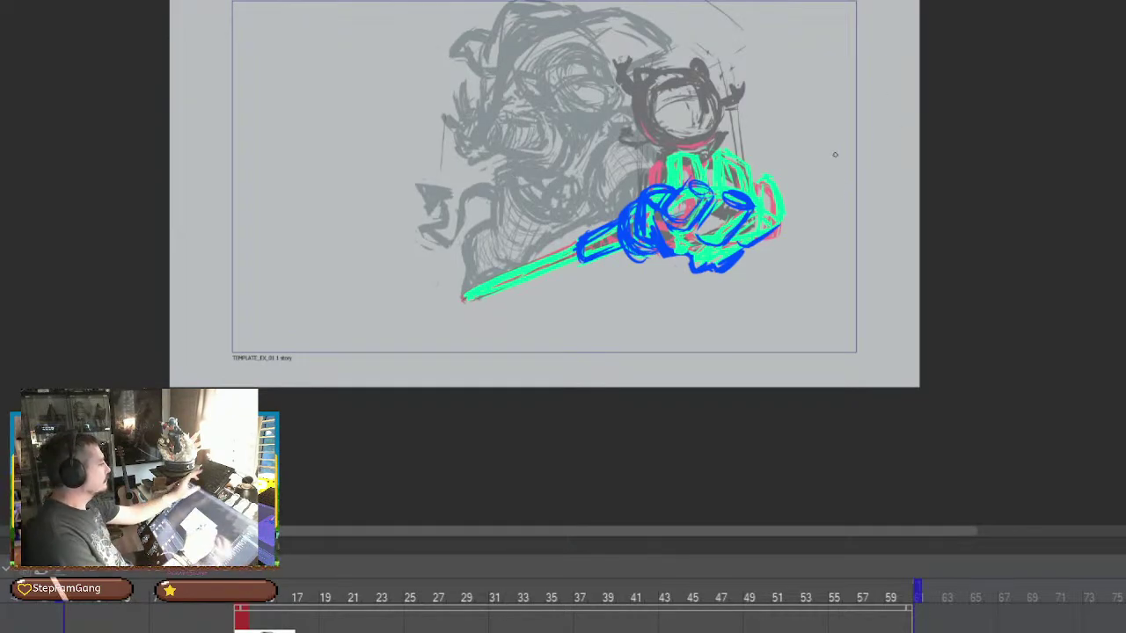
left_click_drag(817, 196, 812, 289)
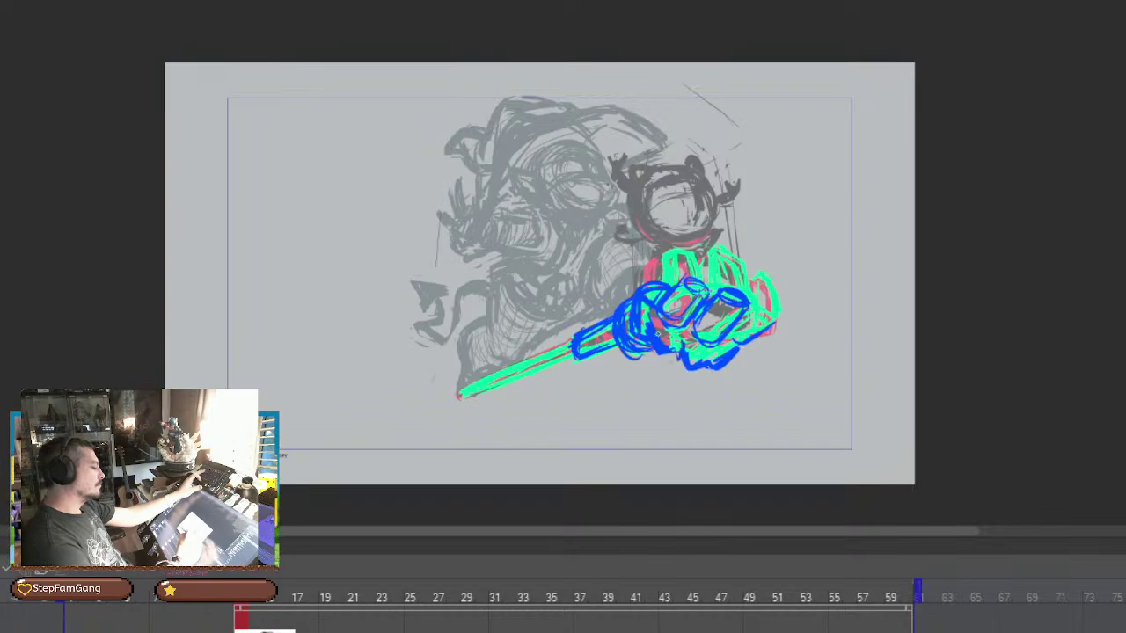
left_click_drag(678, 335, 670, 346)
mouse_move(718, 341)
left_mouse_down()
mouse_move(758, 342)
mouse_move(749, 362)
mouse_move(749, 343)
mouse_move(779, 316)
left_mouse_up()
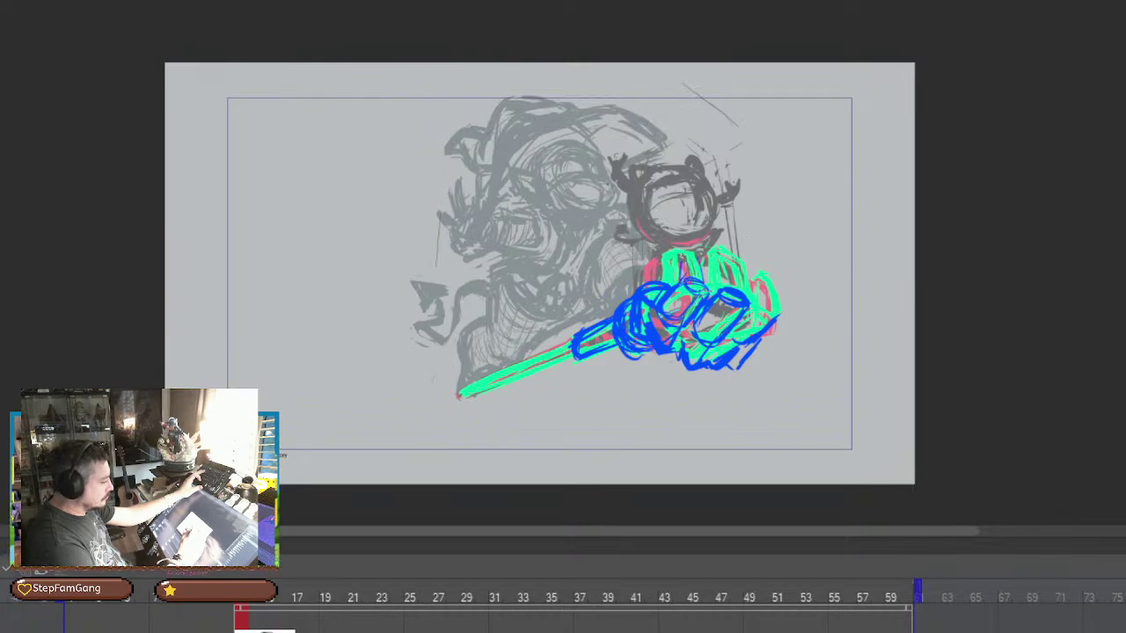
Draw pointed blue shapes over the green upright forms on top of the cluster and along its right side
mouse_move(675, 289)
left_mouse_down()
mouse_move(684, 244)
mouse_move(695, 244)
mouse_move(705, 289)
mouse_move(725, 241)
left_mouse_up()
mouse_move(720, 281)
left_mouse_down()
mouse_move(723, 239)
mouse_move(739, 285)
mouse_move(745, 238)
mouse_move(778, 308)
mouse_move(764, 270)
mouse_move(751, 282)
mouse_move(761, 269)
mouse_move(749, 294)
left_mouse_up()
left_click_drag(732, 250, 734, 234)
mouse_move(744, 255)
left_mouse_down()
mouse_move(744, 301)
mouse_move(764, 319)
mouse_move(774, 311)
left_mouse_up()
left_click_drag(776, 311, 769, 322)
left_click_drag(771, 319, 752, 335)
left_click_drag(760, 269, 756, 303)
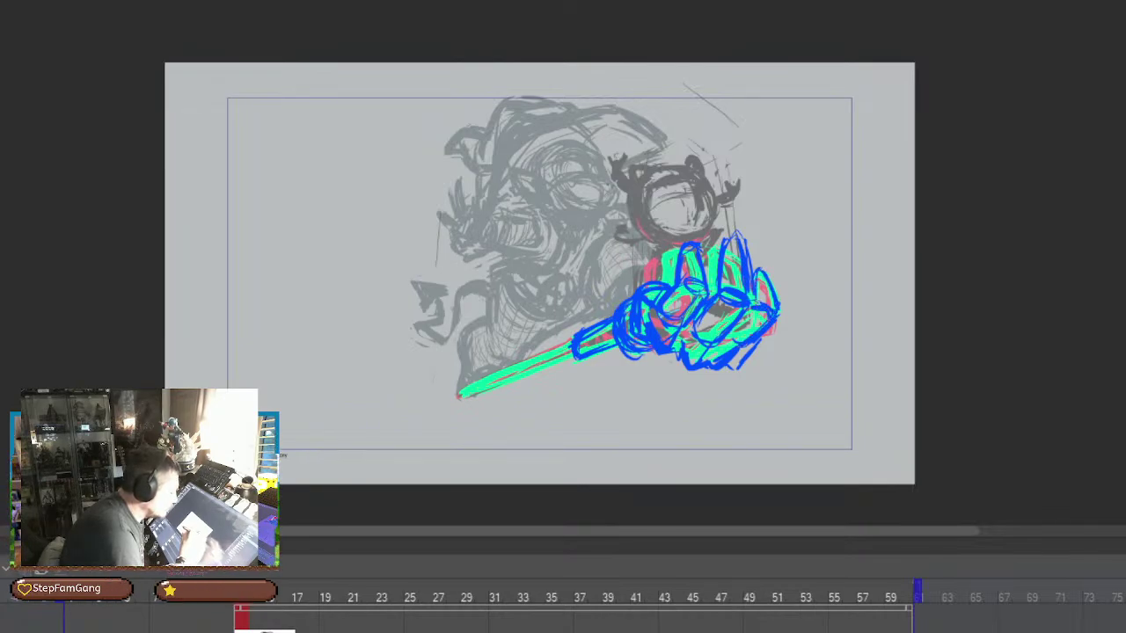
Reinforce the blue outlines of the upright pointed shapes and the cluster's inner and lower right contours
left_click_drag(737, 234, 749, 281)
left_click_drag(736, 233, 721, 288)
mouse_move(693, 243)
left_mouse_down()
mouse_move(714, 300)
mouse_move(733, 291)
mouse_move(775, 309)
mouse_move(751, 307)
mouse_move(685, 358)
mouse_move(674, 351)
mouse_move(700, 367)
left_mouse_up()
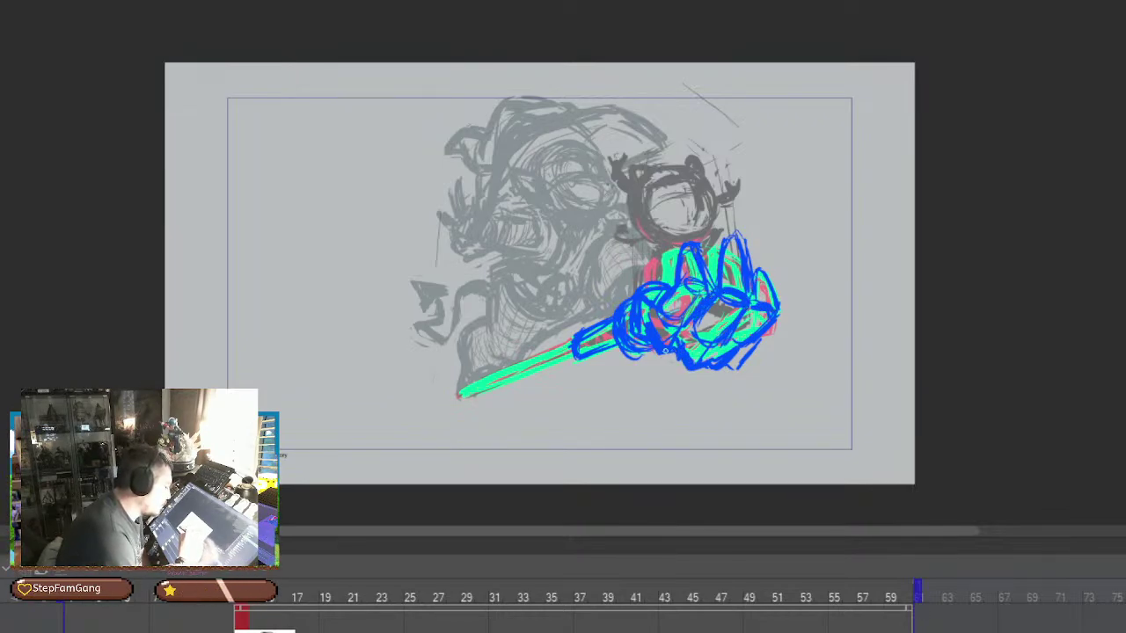
left_click_drag(679, 285, 658, 325)
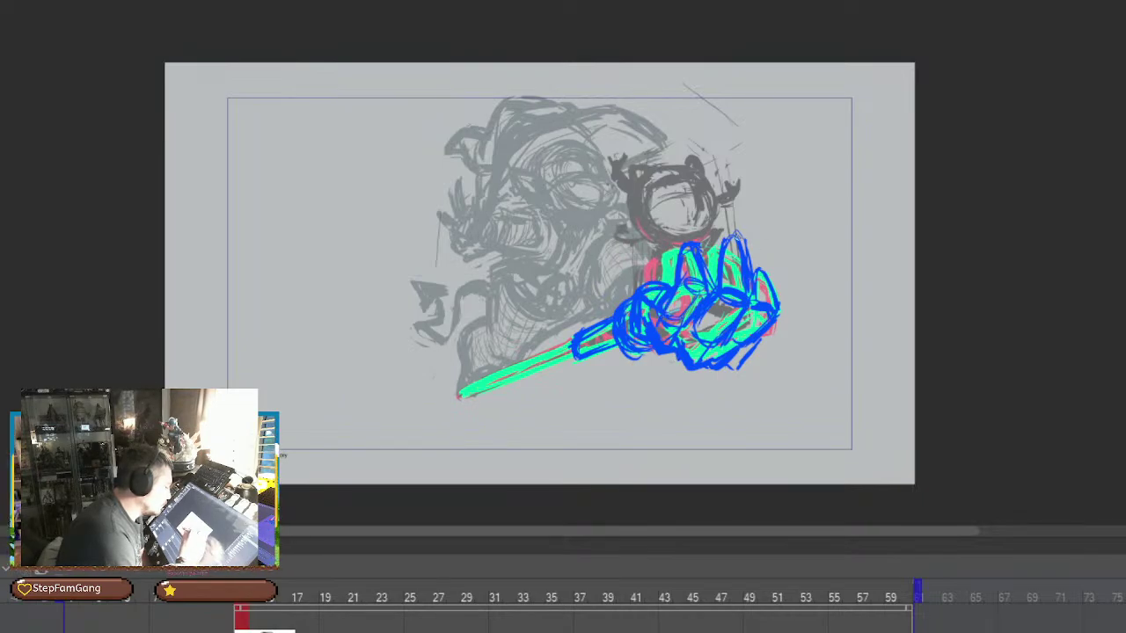
left_click_drag(735, 234, 723, 276)
mouse_move(747, 250)
left_mouse_down()
mouse_move(746, 271)
mouse_move(780, 304)
left_mouse_up()
mouse_move(756, 289)
left_mouse_down()
mouse_move(738, 329)
mouse_move(760, 330)
left_mouse_up()
left_click_drag(749, 344, 735, 370)
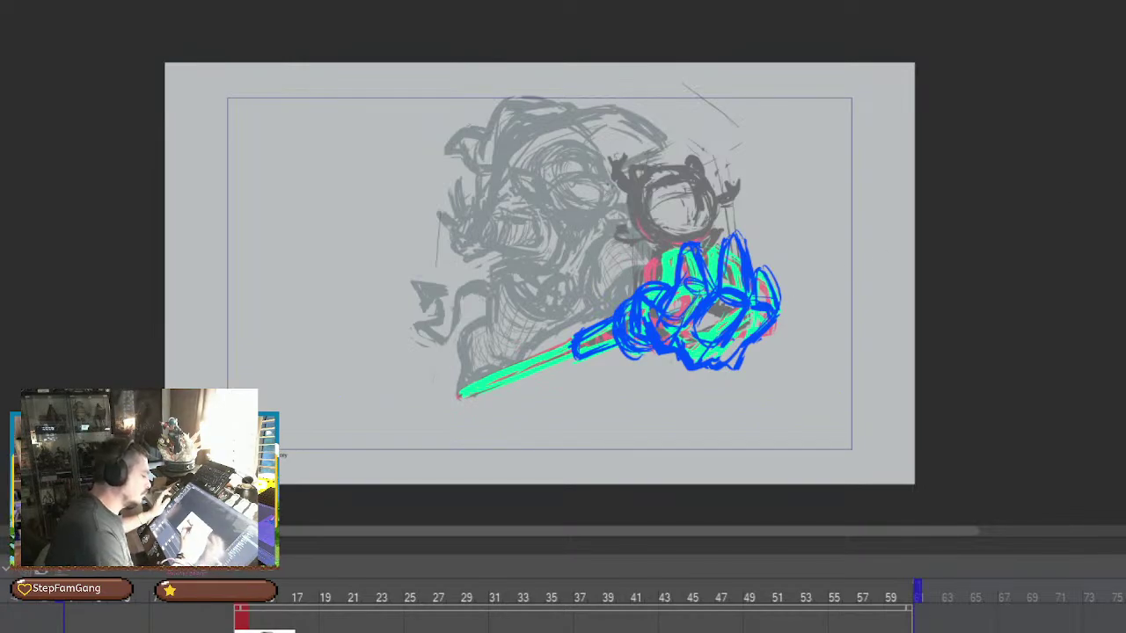
Thicken the blue contours of the cluster and joint, and add a blue upper edge along the bar to its tip
mouse_move(714, 287)
left_mouse_down()
mouse_move(723, 263)
mouse_move(741, 260)
mouse_move(747, 295)
mouse_move(777, 319)
left_mouse_up()
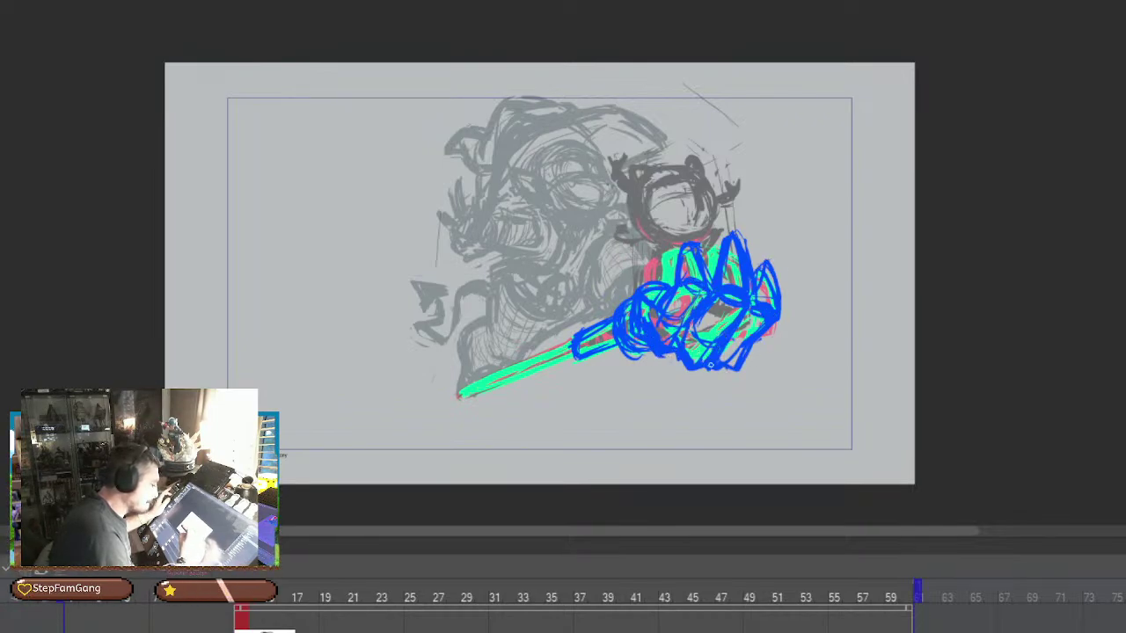
left_click_drag(712, 366, 695, 371)
mouse_move(633, 294)
left_mouse_down()
mouse_move(614, 316)
mouse_move(638, 356)
left_mouse_up()
left_click_drag(612, 316, 574, 337)
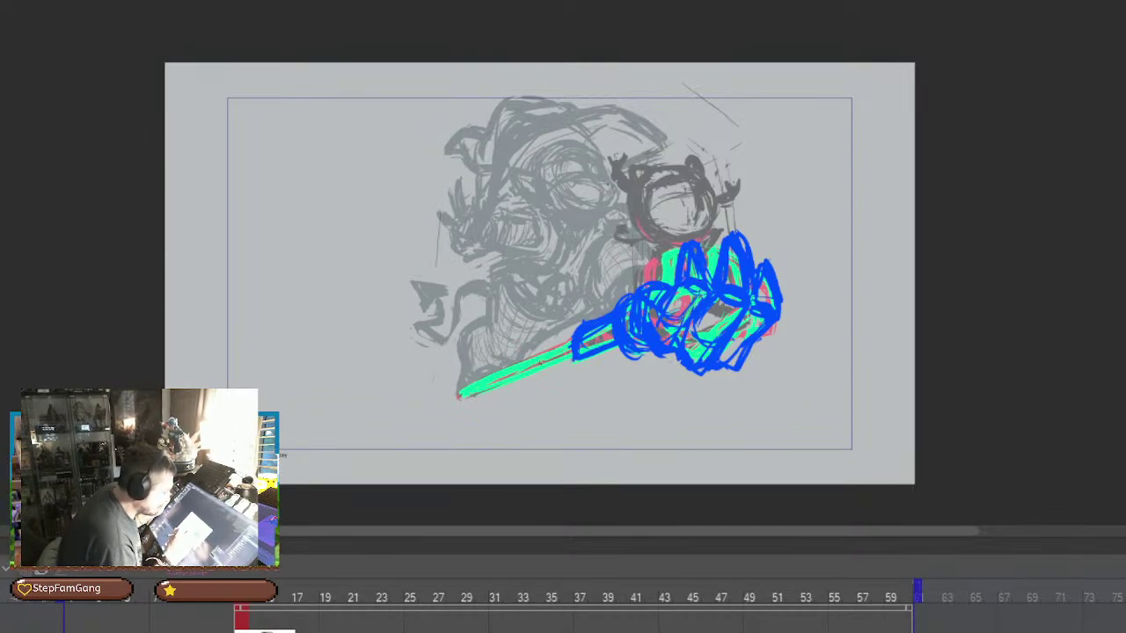
mouse_move(468, 388)
left_mouse_down()
mouse_move(573, 336)
mouse_move(469, 387)
left_mouse_up()
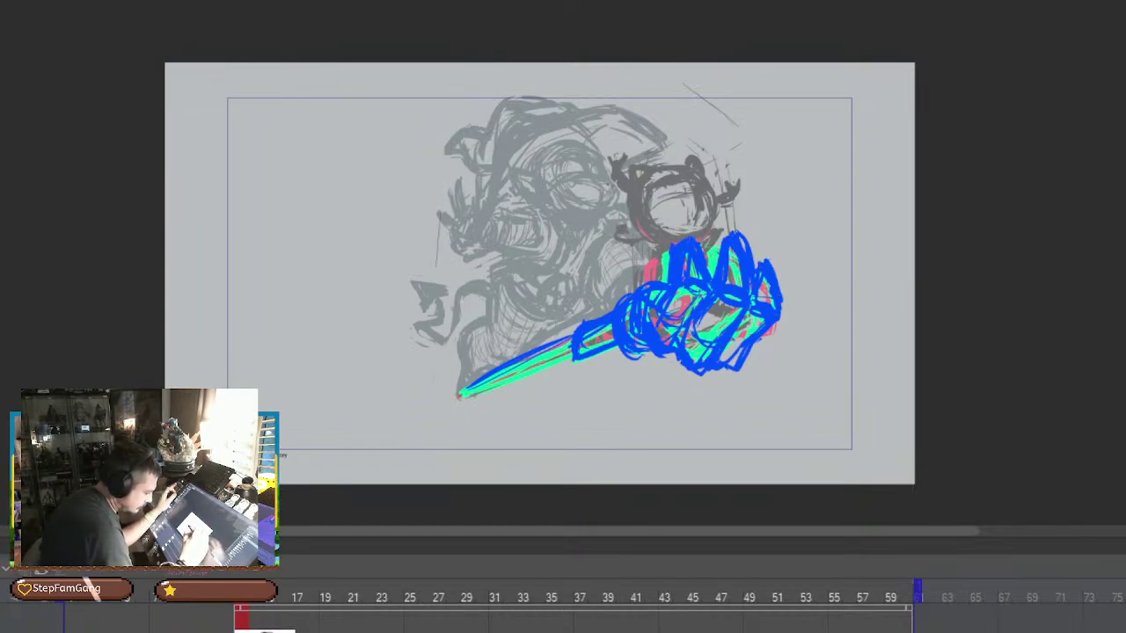
Extend the tall middle shape's tip in blue, and erase and redraw the rightmost pointed shape slightly further out
mouse_move(740, 229)
left_mouse_down()
mouse_move(755, 275)
mouse_move(770, 270)
mouse_move(782, 306)
left_mouse_up()
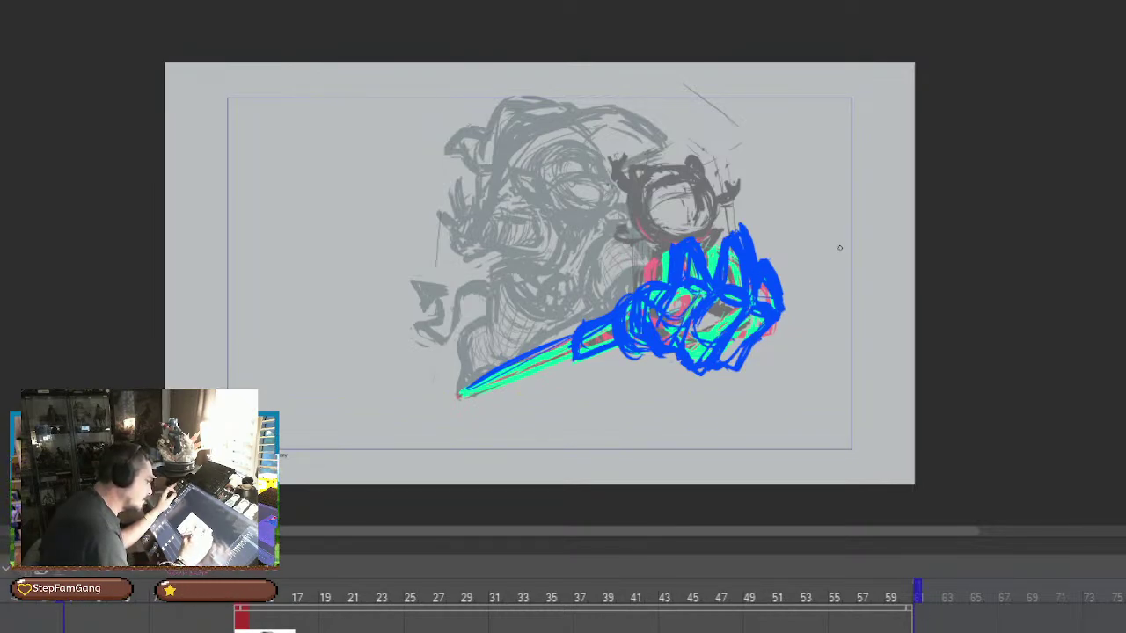
mouse_move(787, 271)
left_mouse_down()
mouse_move(782, 318)
mouse_move(779, 257)
mouse_move(778, 307)
left_mouse_up()
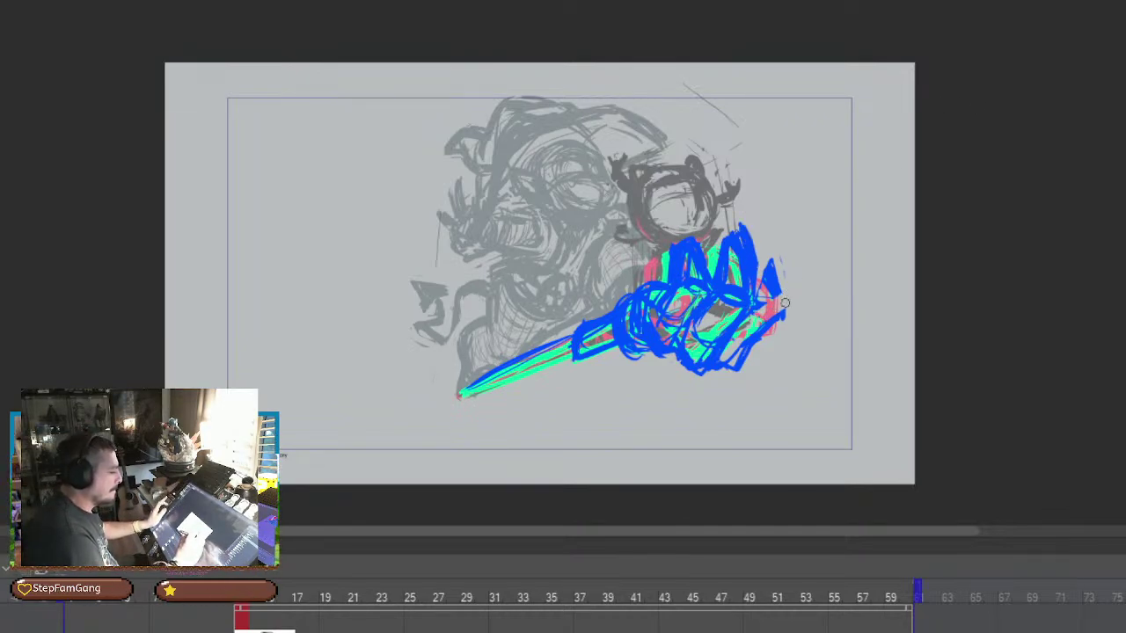
mouse_move(773, 255)
left_mouse_down()
mouse_move(783, 302)
mouse_move(771, 298)
mouse_move(767, 254)
mouse_move(788, 300)
mouse_move(726, 350)
left_mouse_up()
left_click_drag(784, 303, 761, 306)
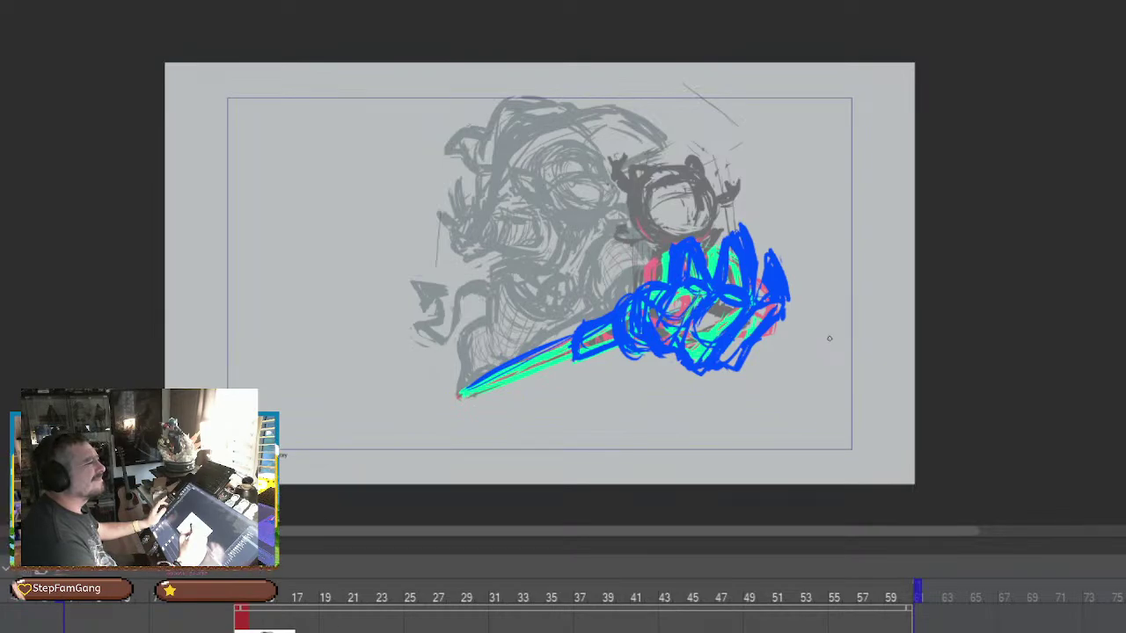
mouse_move(744, 325)
left_mouse_down()
mouse_move(722, 359)
mouse_move(706, 335)
left_mouse_up()
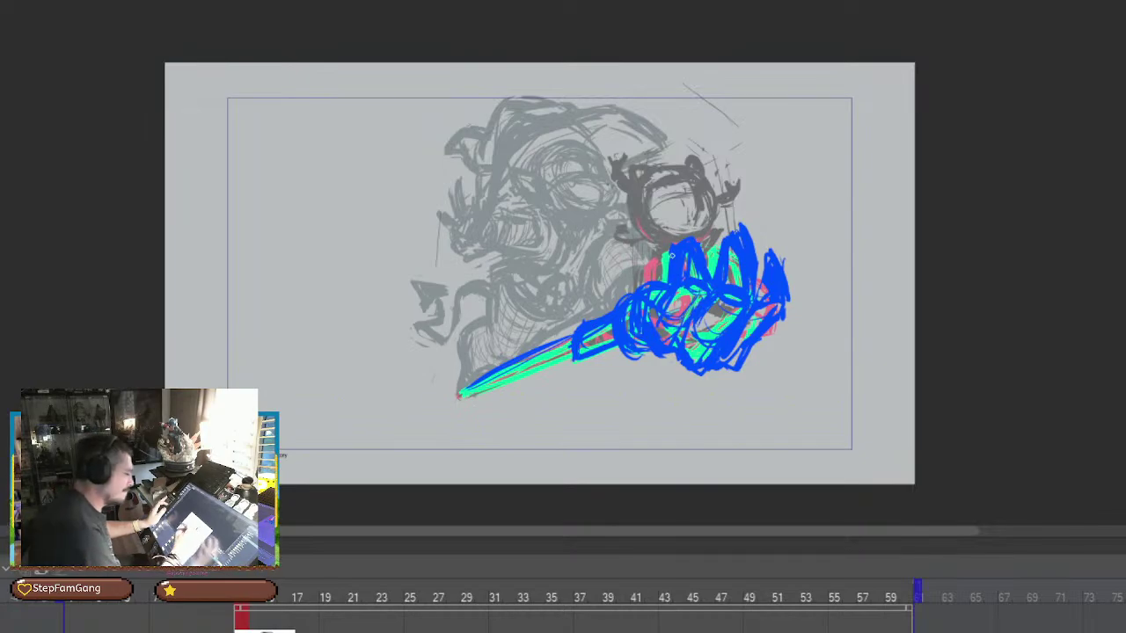
Trace the thin section of the bar in blue down to a lengthened tip, undoing the last overlong stroke
mouse_move(603, 332)
left_mouse_down()
mouse_move(611, 345)
mouse_move(480, 389)
left_mouse_up()
mouse_move(567, 340)
left_mouse_down()
mouse_move(450, 395)
mouse_move(576, 350)
mouse_move(486, 382)
mouse_move(563, 341)
mouse_move(452, 394)
left_mouse_up()
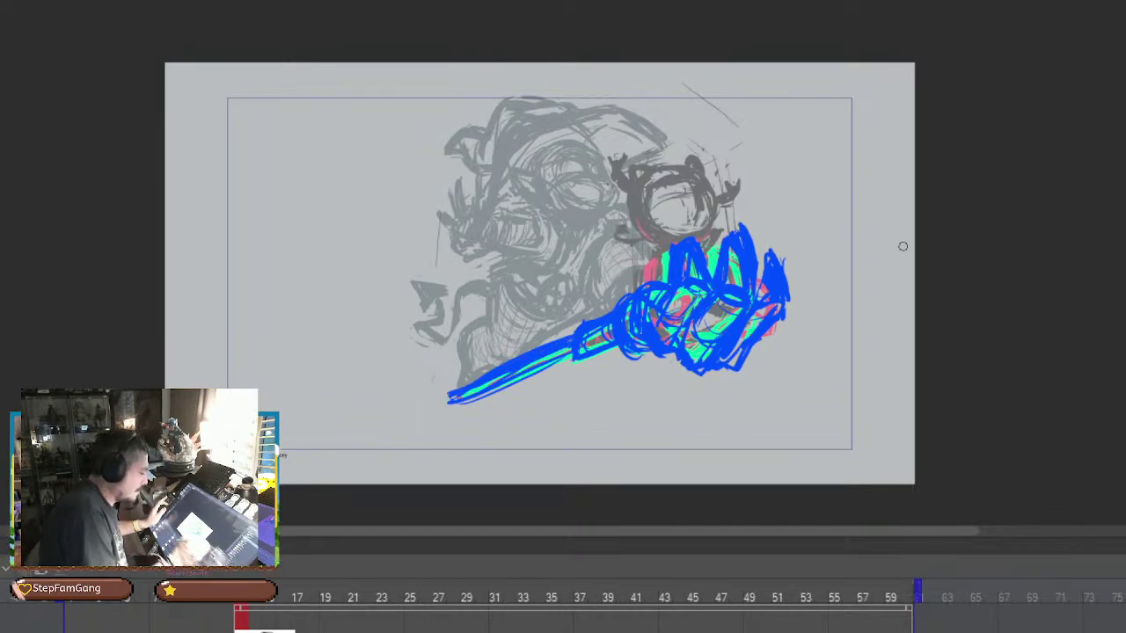
left_click_drag(573, 333, 400, 412)
key("ctrl+z")
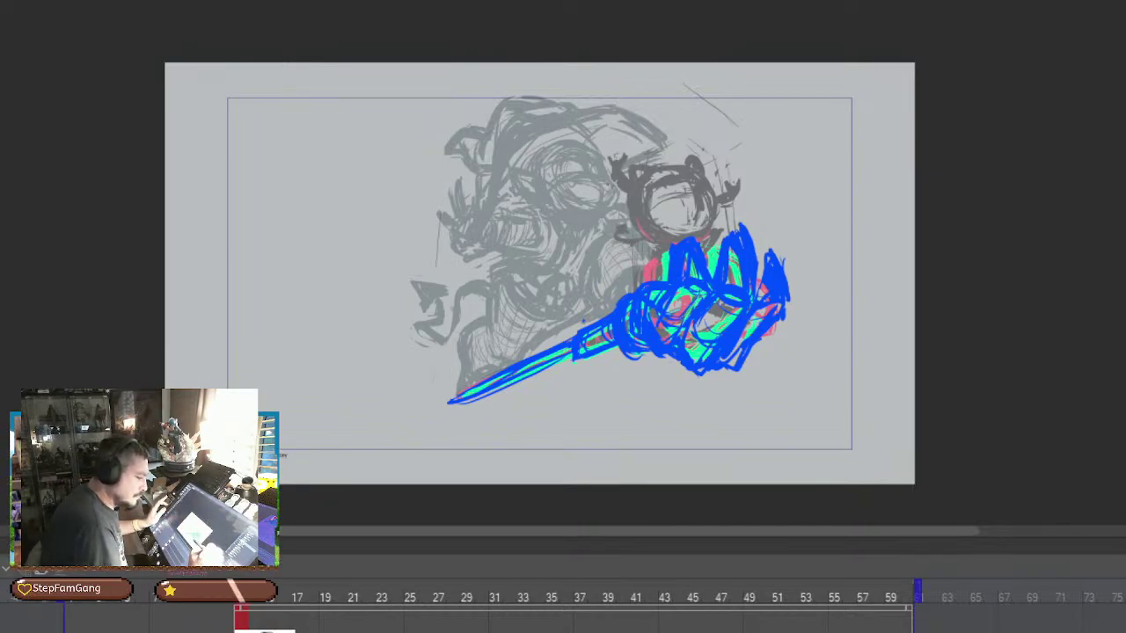
Switch the drawing colour from blue to magenta and trace the right edge of the small round figure's body
left_click(772, 156)
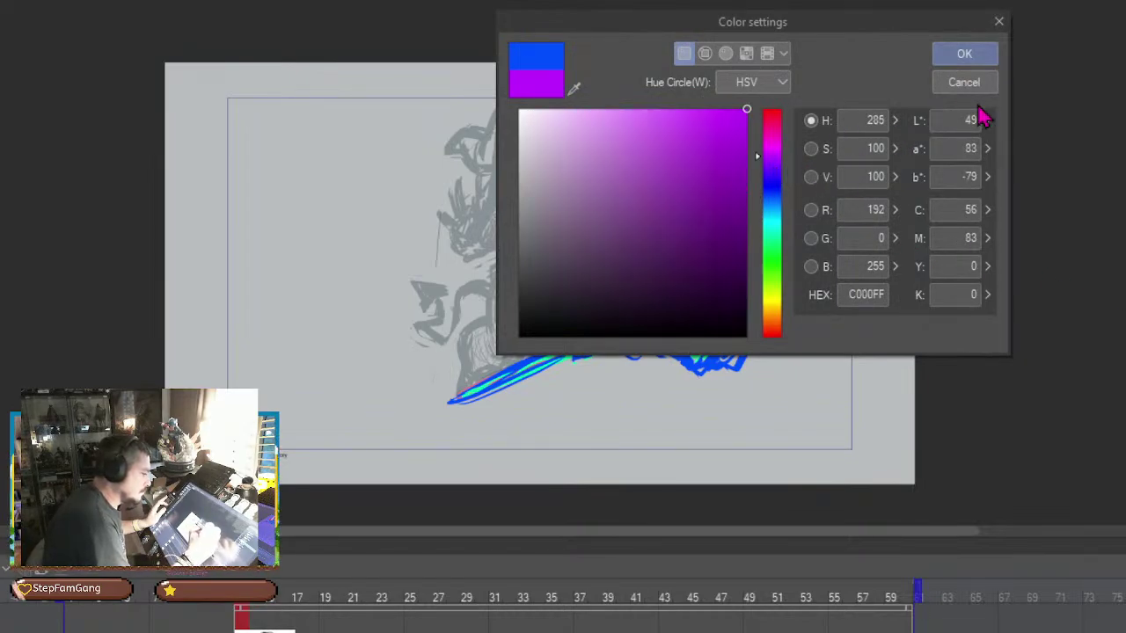
left_click(772, 145)
left_click(964, 54)
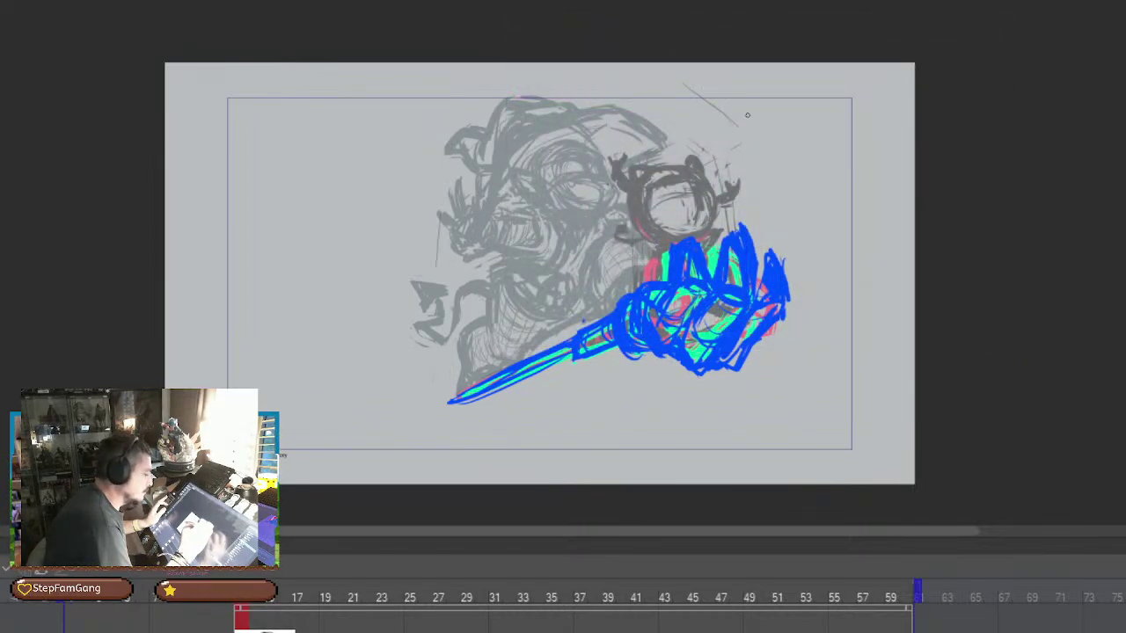
left_click_drag(709, 179, 712, 198)
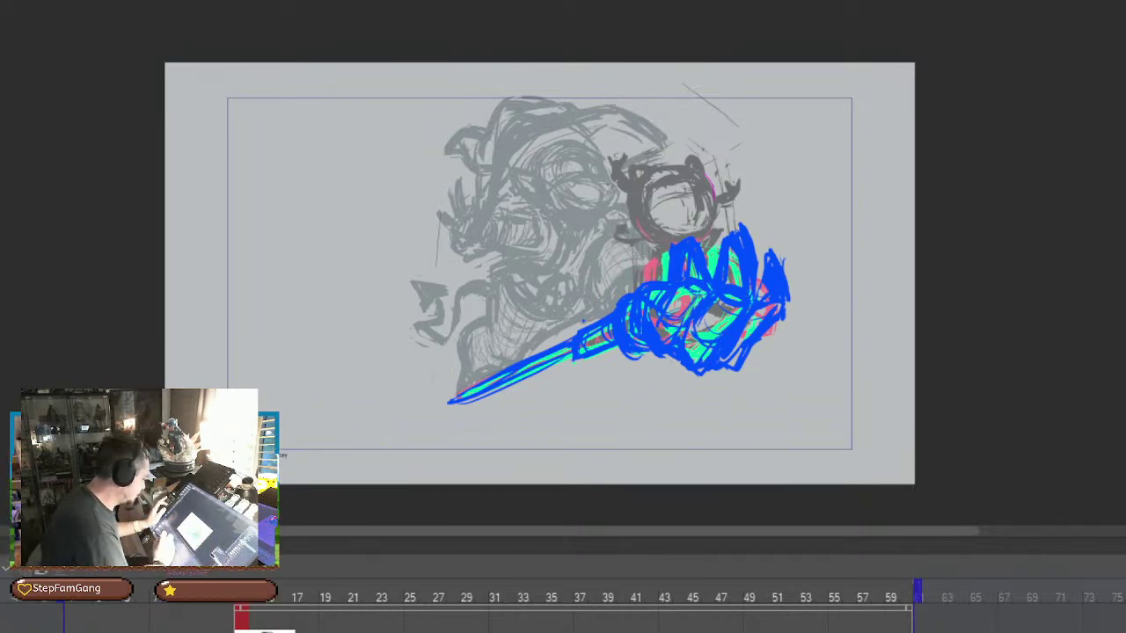
key("ctrl+z")
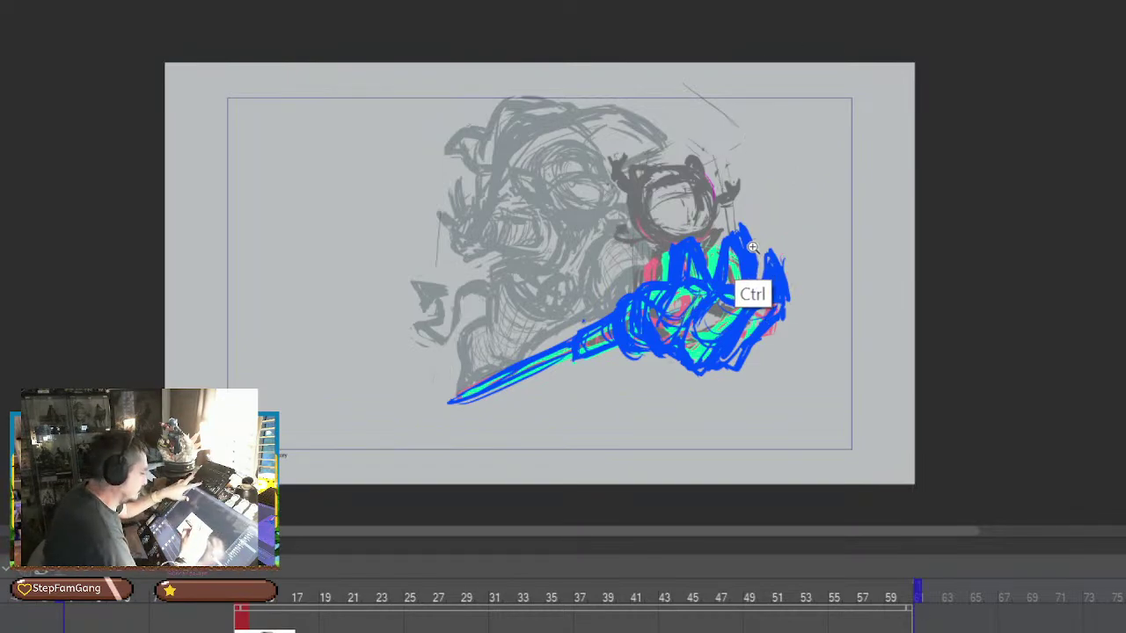
Draw two magenta oval eyes along the top of the small round figure, undoing the first large circle
scroll(766, 233, "up", 2)
scroll(766, 233, "up", 2)
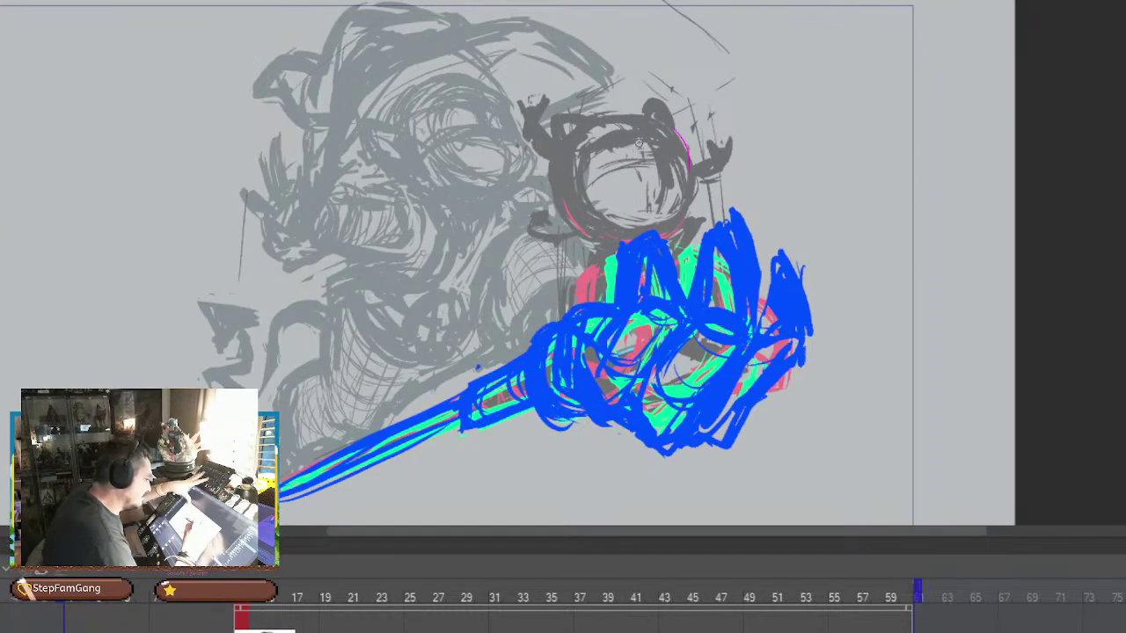
mouse_move(641, 147)
left_mouse_down()
mouse_move(617, 124)
mouse_move(627, 128)
mouse_move(604, 120)
mouse_move(613, 151)
mouse_move(641, 138)
left_mouse_up()
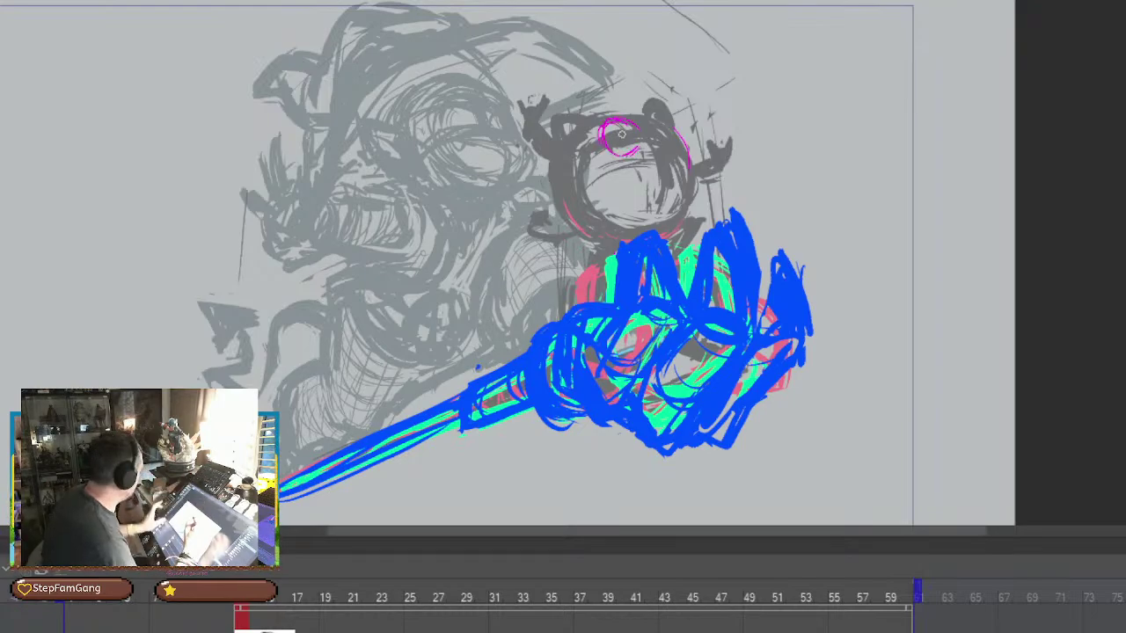
key("ctrl+z")
key("ctrl+z")
key("ctrl+z")
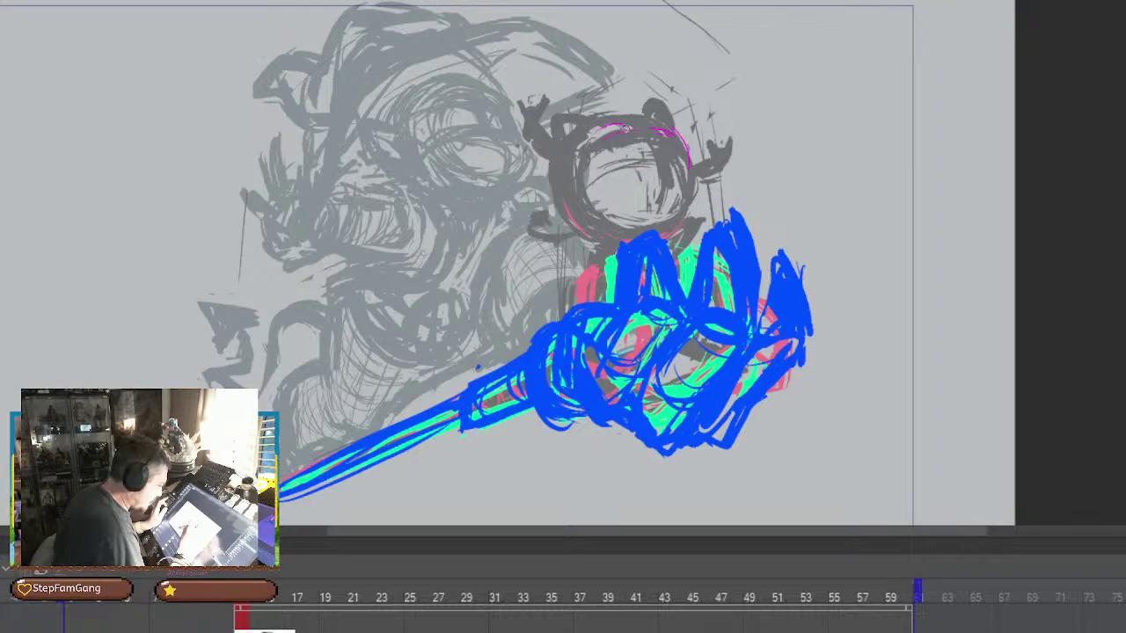
mouse_move(616, 143)
left_mouse_down()
mouse_move(600, 137)
mouse_move(630, 126)
left_mouse_up()
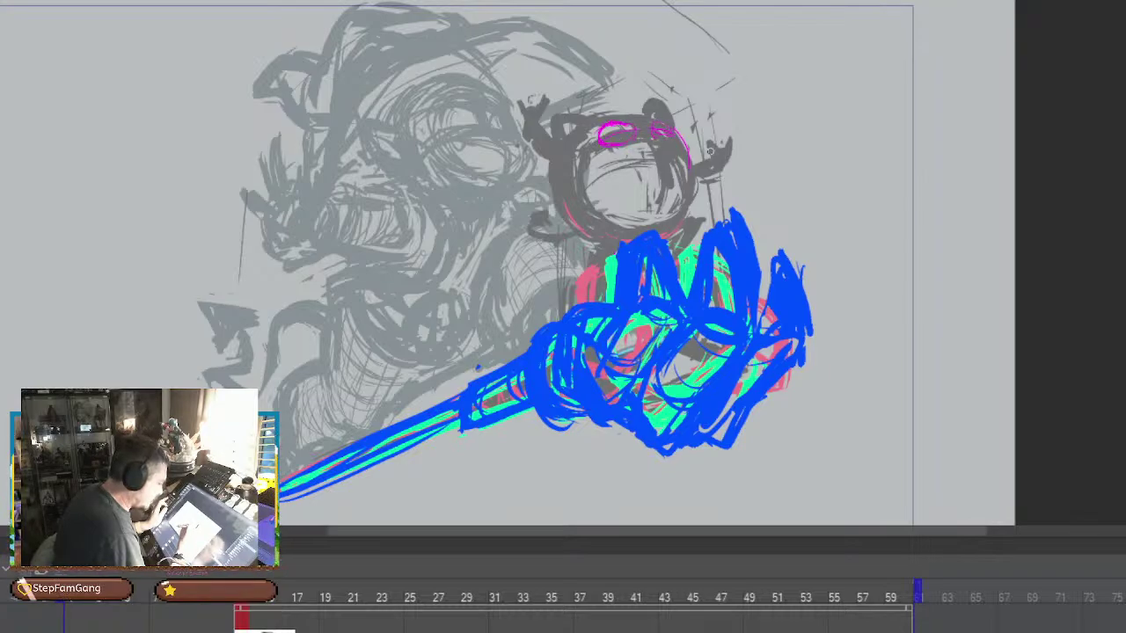
mouse_move(666, 138)
left_mouse_down()
mouse_move(669, 123)
mouse_move(684, 143)
mouse_move(654, 128)
mouse_move(680, 138)
mouse_move(678, 127)
mouse_move(670, 142)
mouse_move(606, 140)
mouse_move(633, 125)
mouse_move(598, 137)
mouse_move(623, 125)
mouse_move(605, 145)
mouse_move(669, 142)
mouse_move(659, 137)
left_mouse_up()
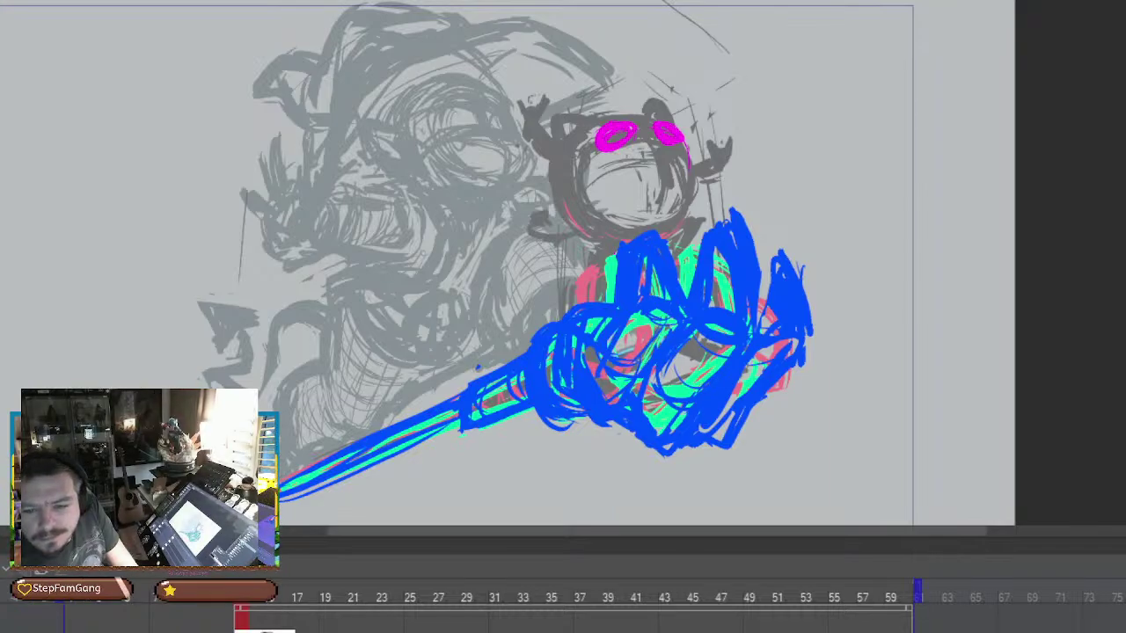
View the reference sheet of cyan and black prop and key designs alongside the canvas
key("alt+Tab")
key("alt+Tab")
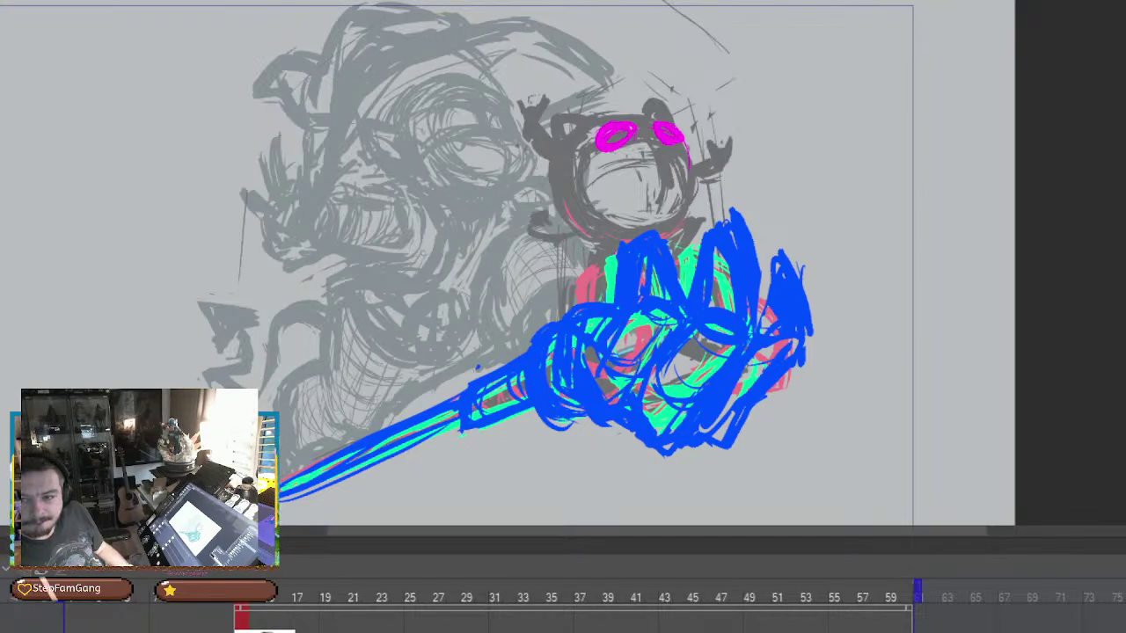
left_click_drag(1122, 2, 484, 9)
mouse_move(818, 2)
left_mouse_down()
mouse_move(664, 82)
mouse_move(299, 130)
left_mouse_up()
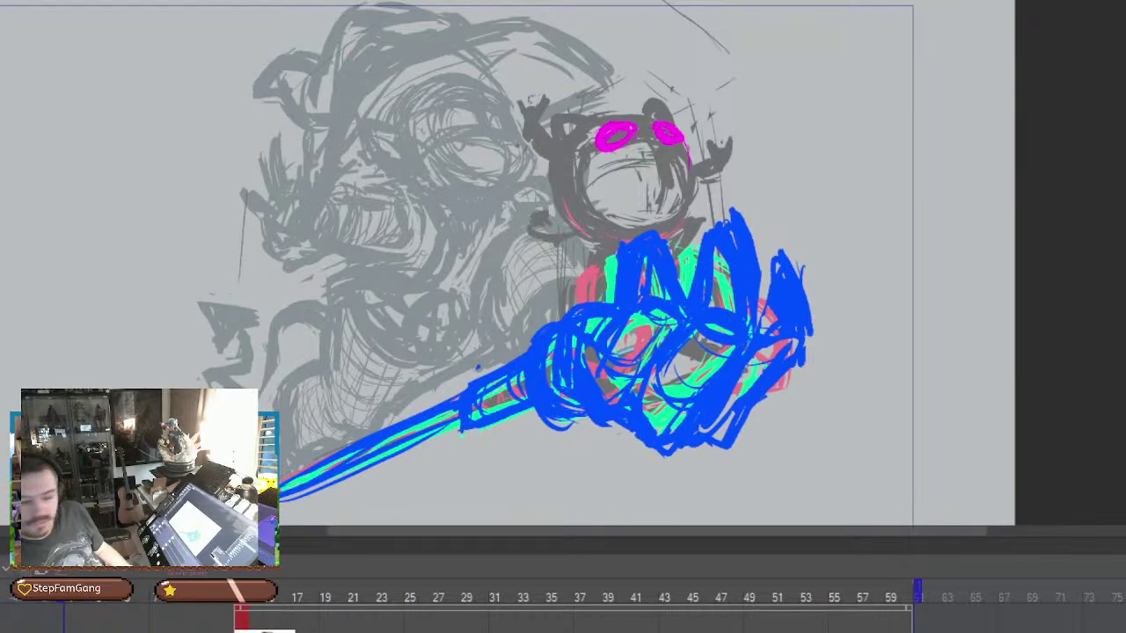
left_click_drag(1125, 9, 565, 8)
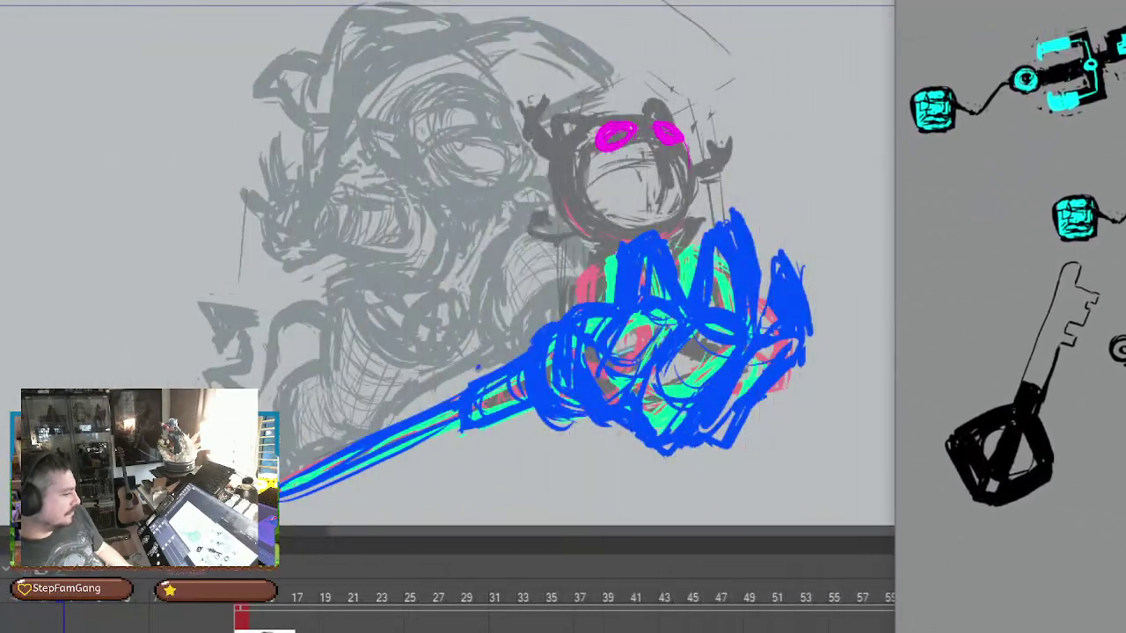
left_click_drag(1125, 8, 1125, 387)
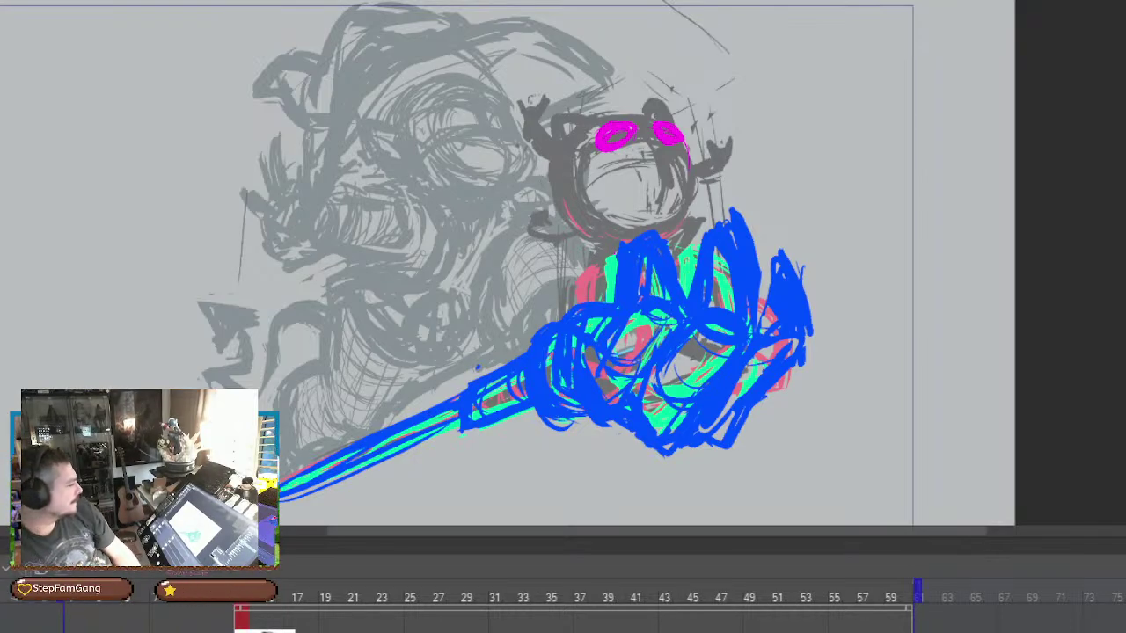
Look over the model01.png character reference above the canvas, and close the image
left_click_drag(1124, 2, 593, 2)
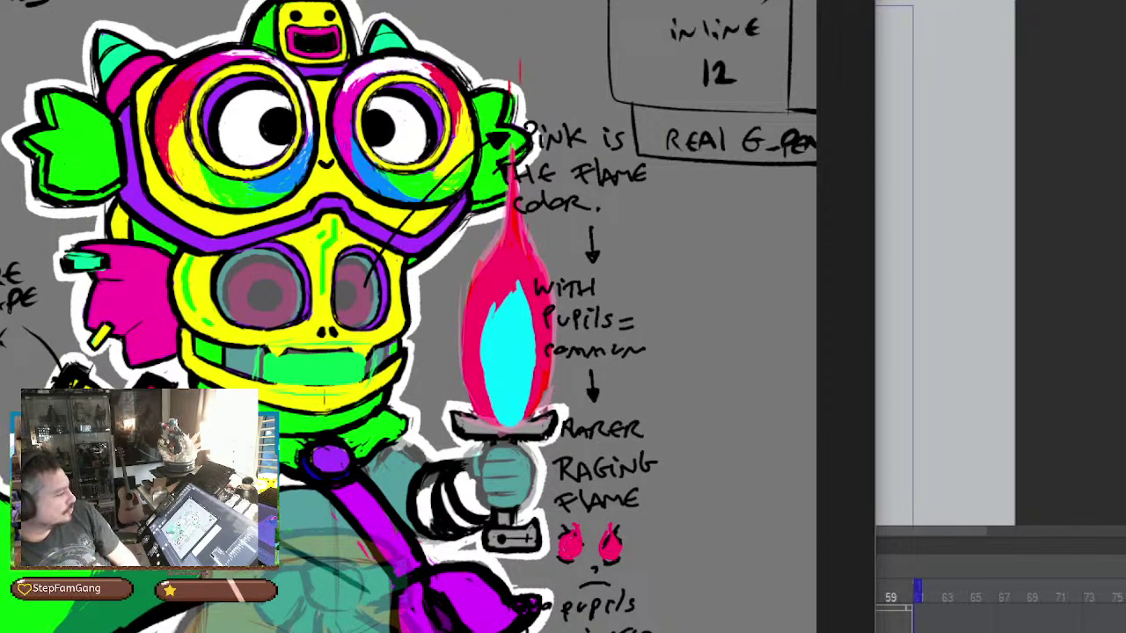
left_click_drag(874, 1, 296, 127)
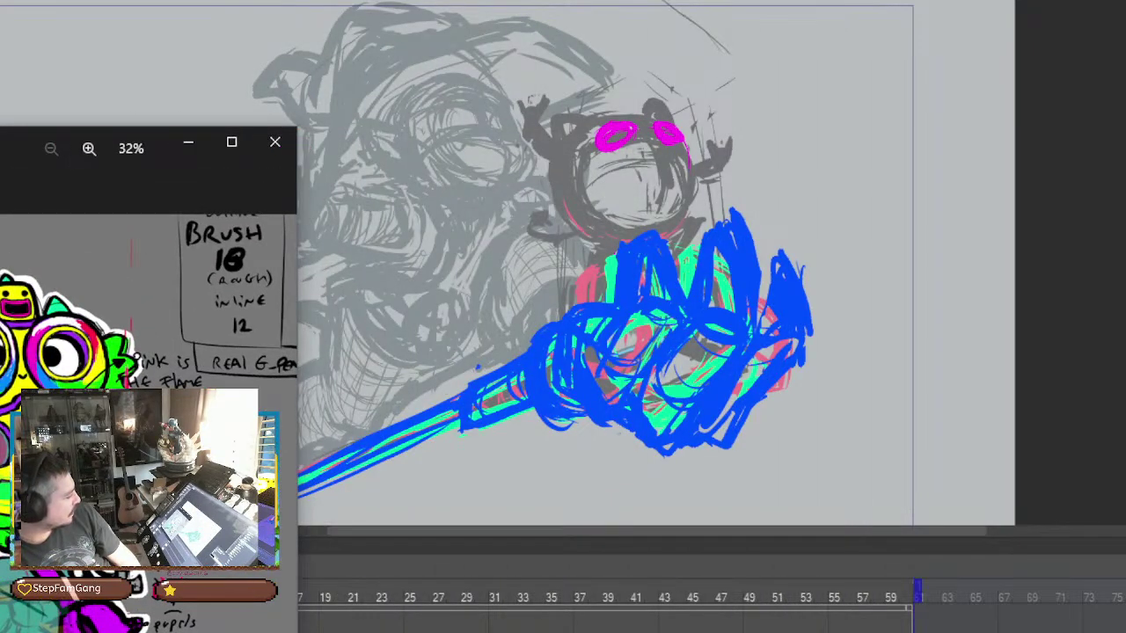
left_click_drag(160, 140, 611, 1)
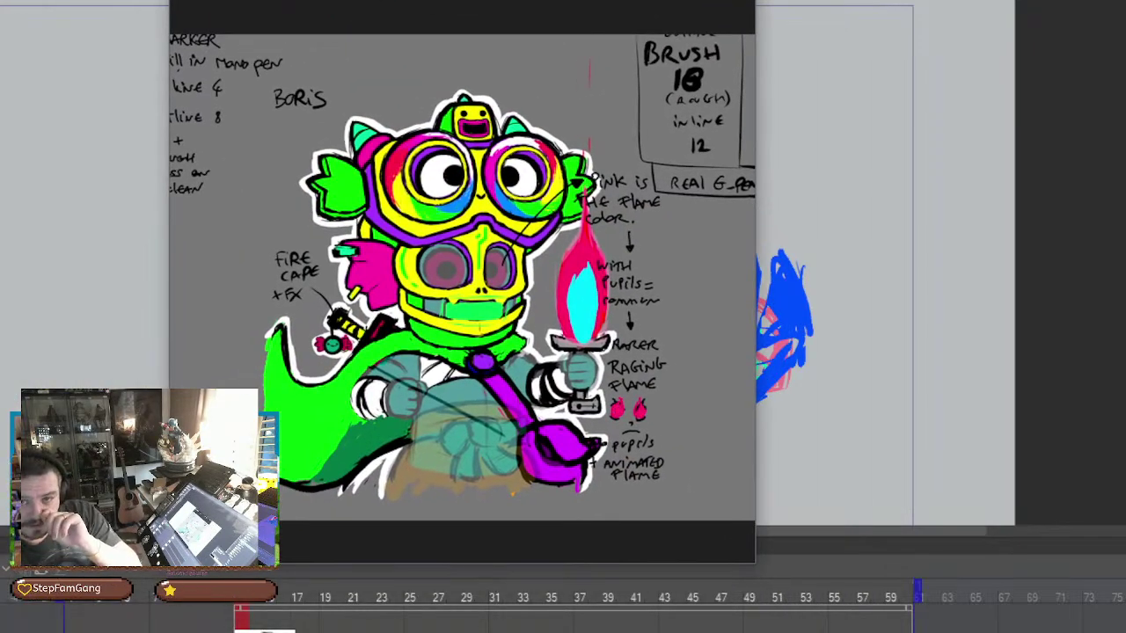
left_click_drag(382, 1, 449, 22)
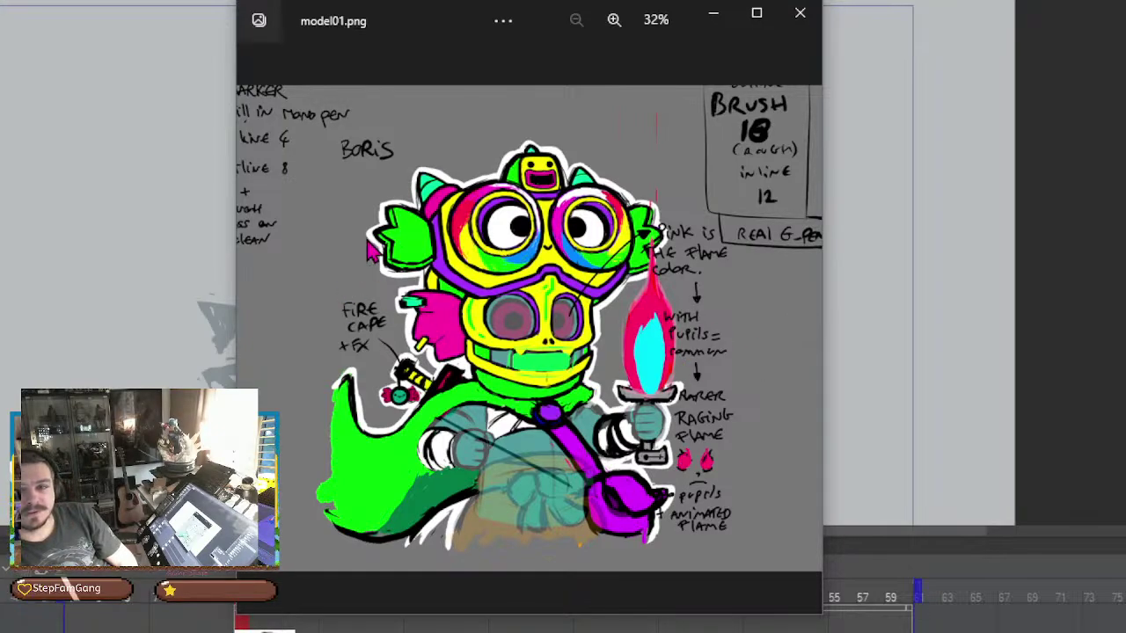
left_click(798, 15)
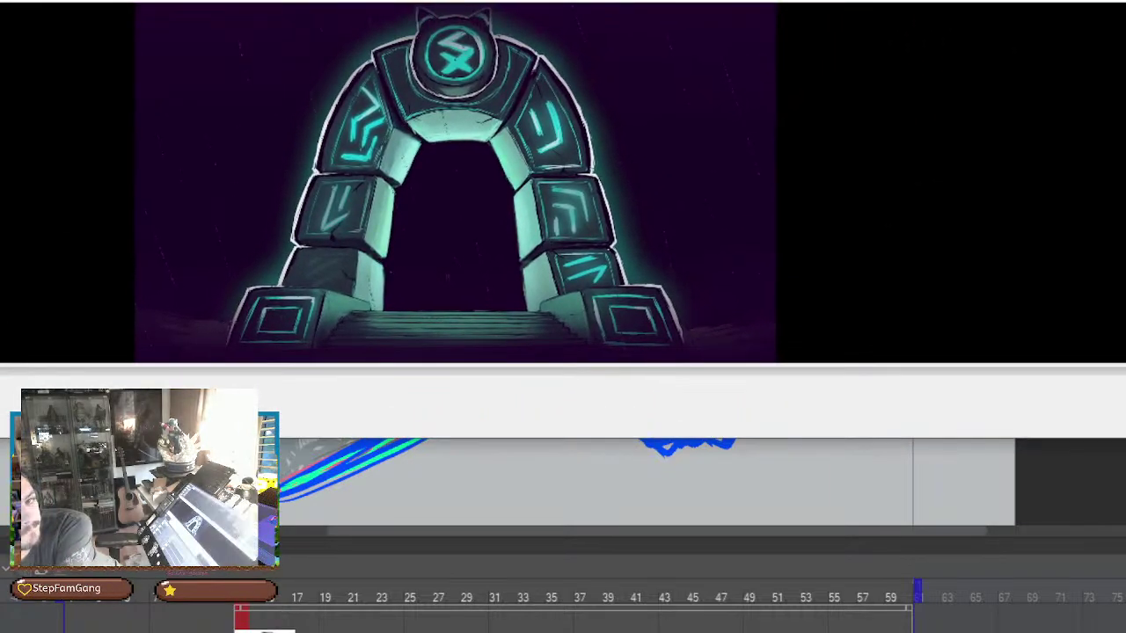
Play the animation video from the glowing stone archway shot, and close the player
right_click(636, 1)
key("Escape")
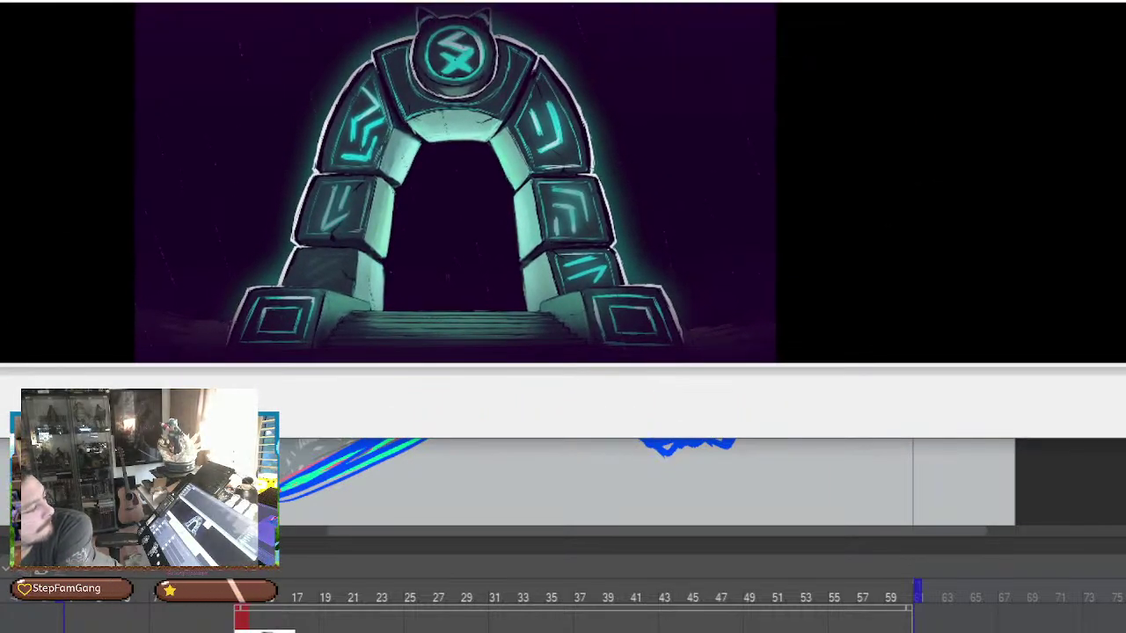
key("space")
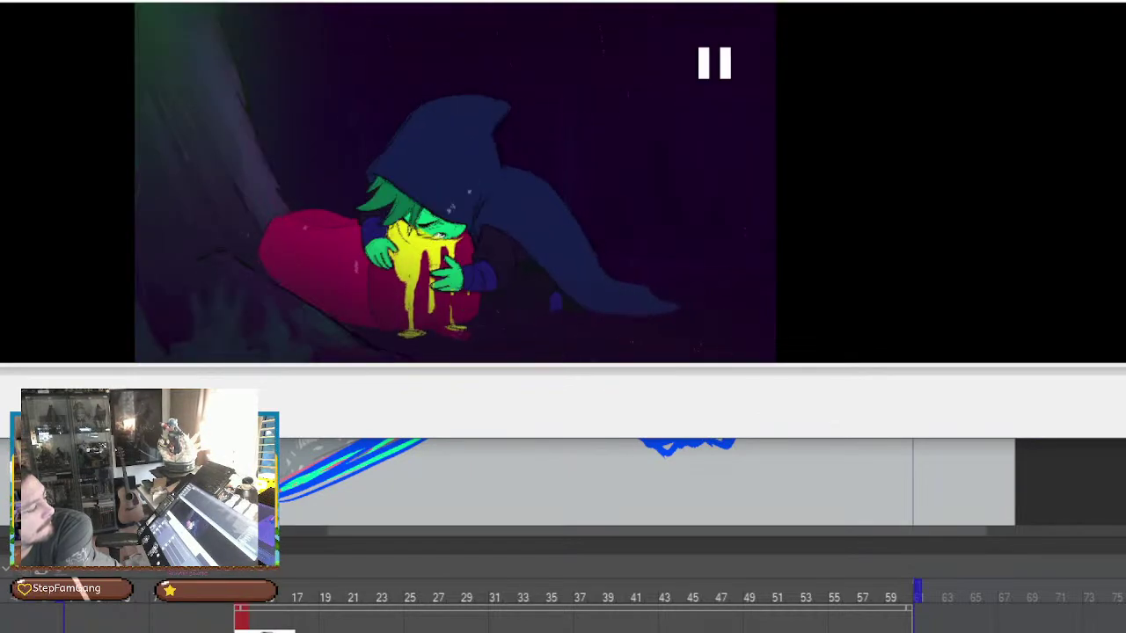
key("alt+F4")
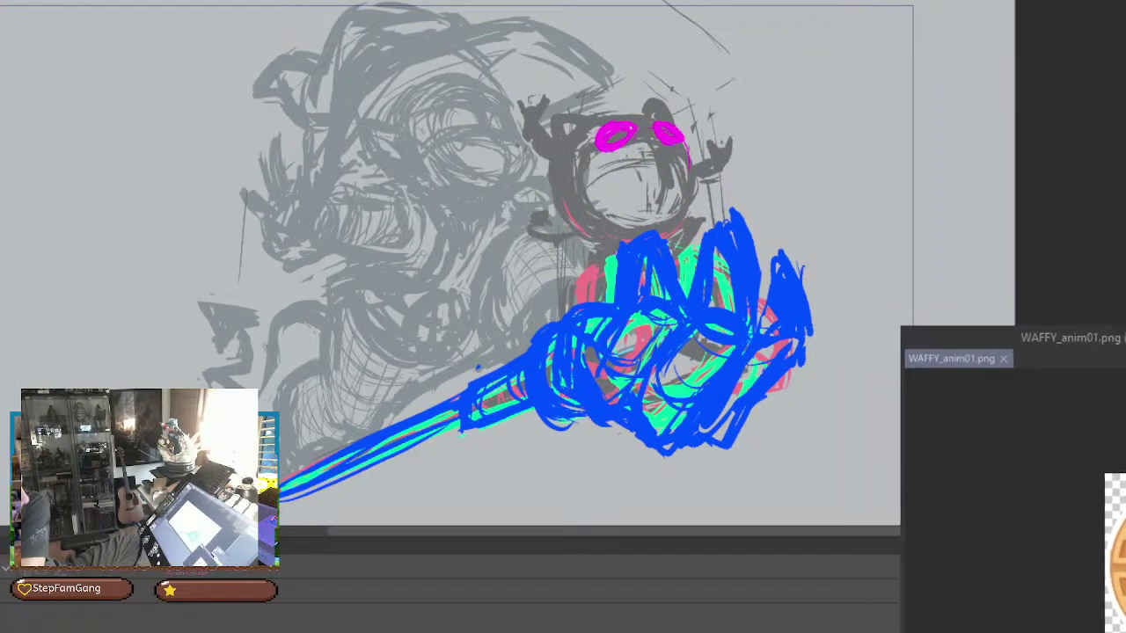
Select and cut the waffle in WAFFY_anim01.png, bring its canvas into view, and undo the cut
key("ctrl+a")
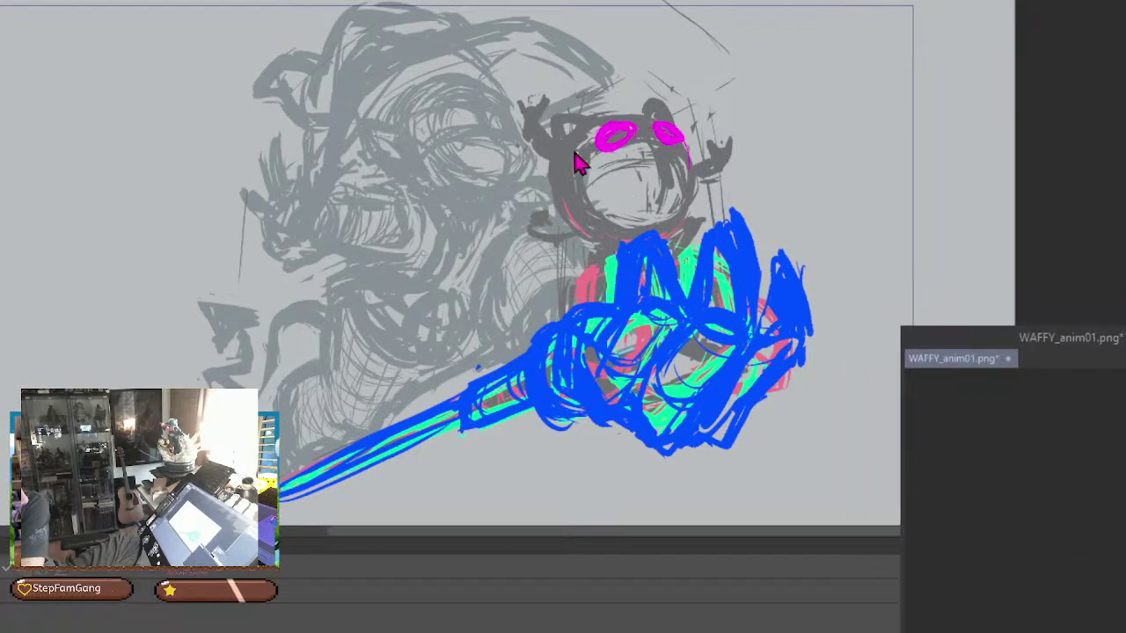
left_click_drag(1047, 349, 799, 271)
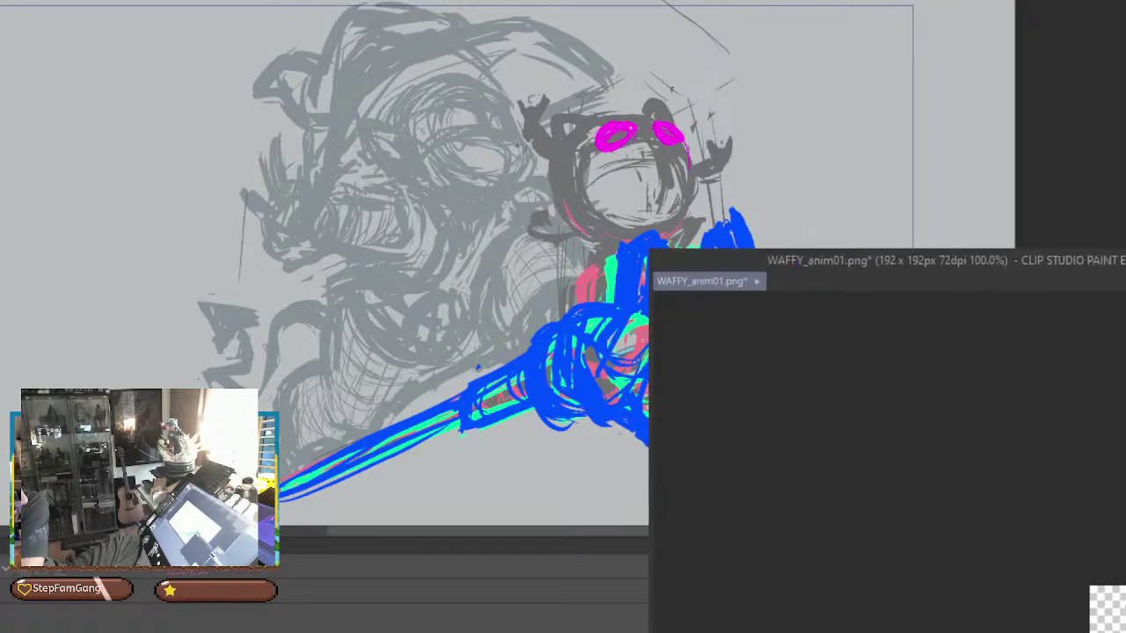
left_click_drag(1047, 549, 804, 357)
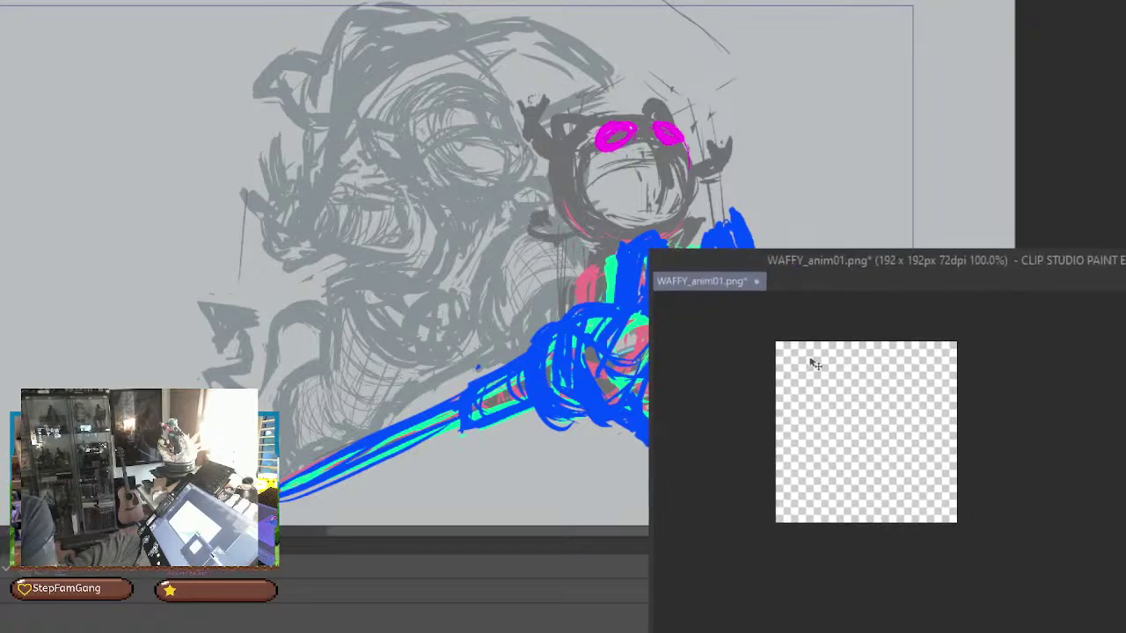
key("ctrl+z")
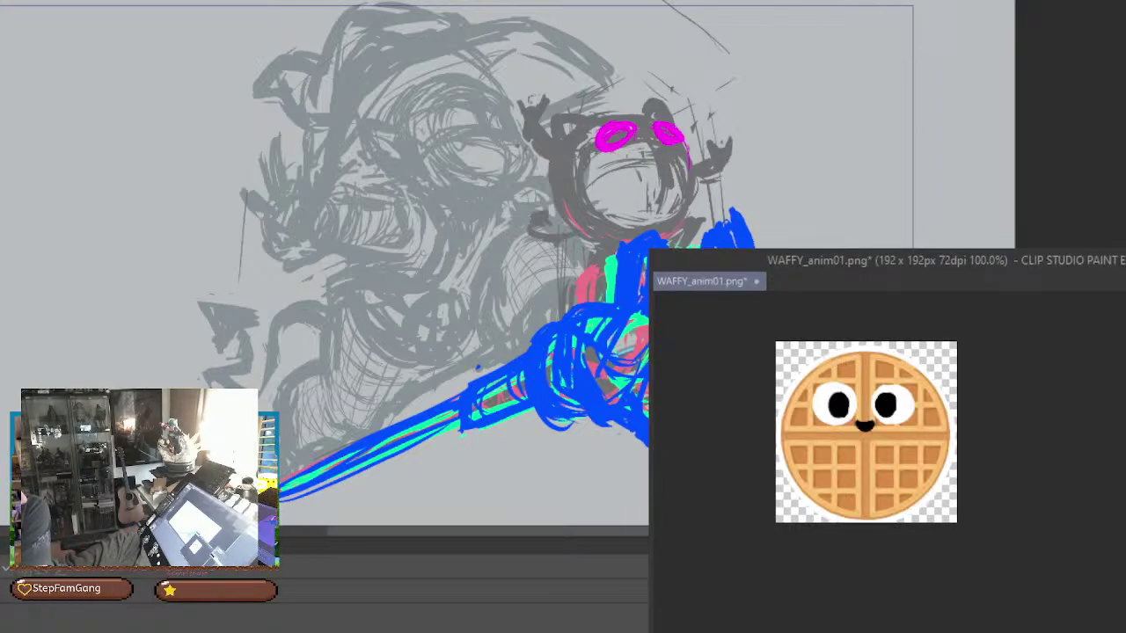
Bring the waffle image into the animation file as the WAFFY_anim01 cel and return to the sketch canvas
key("ctrl+Tab")
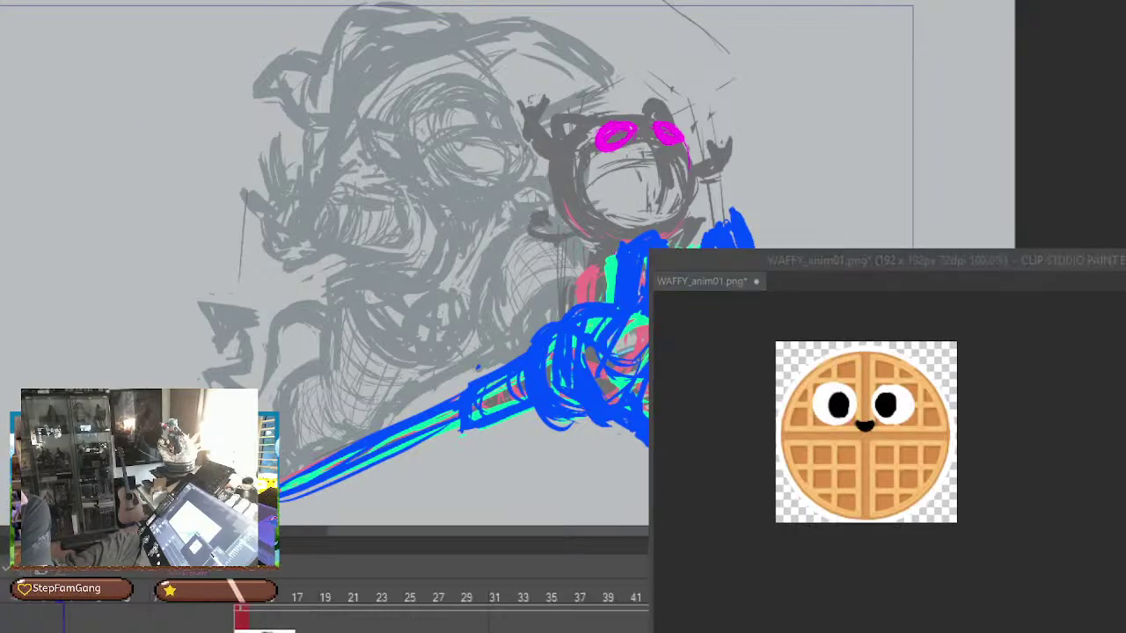
key("Left")
key("Right")
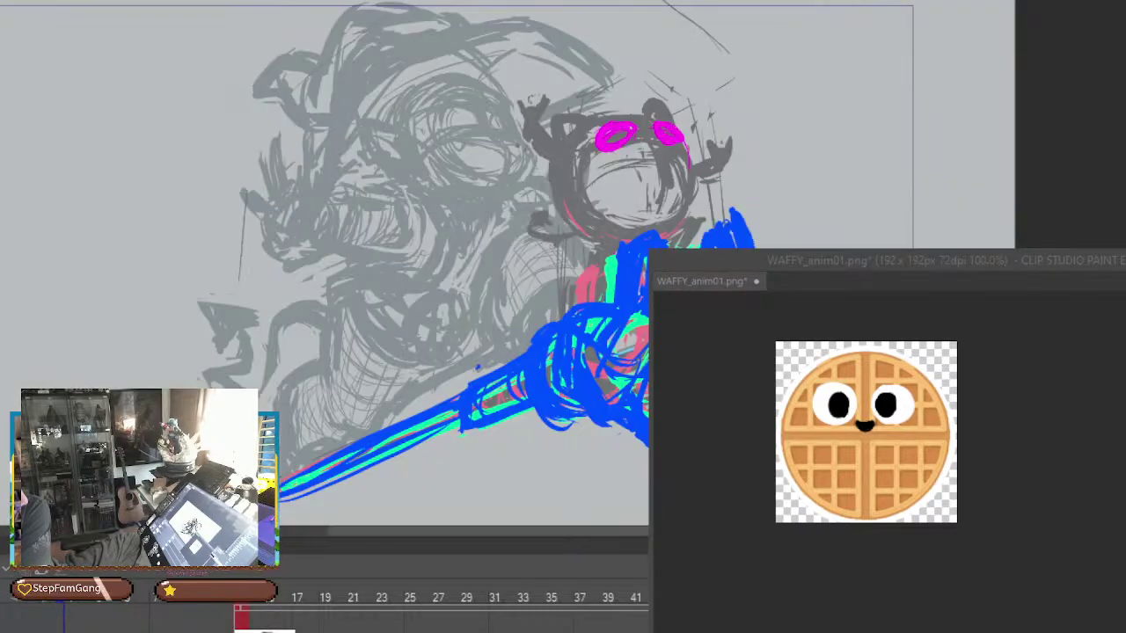
mouse_move(917, 276)
left_mouse_down()
mouse_move(771, 196)
mouse_move(849, 10)
mouse_move(874, 0)
mouse_move(7, 0)
mouse_move(17, 0)
left_mouse_up()
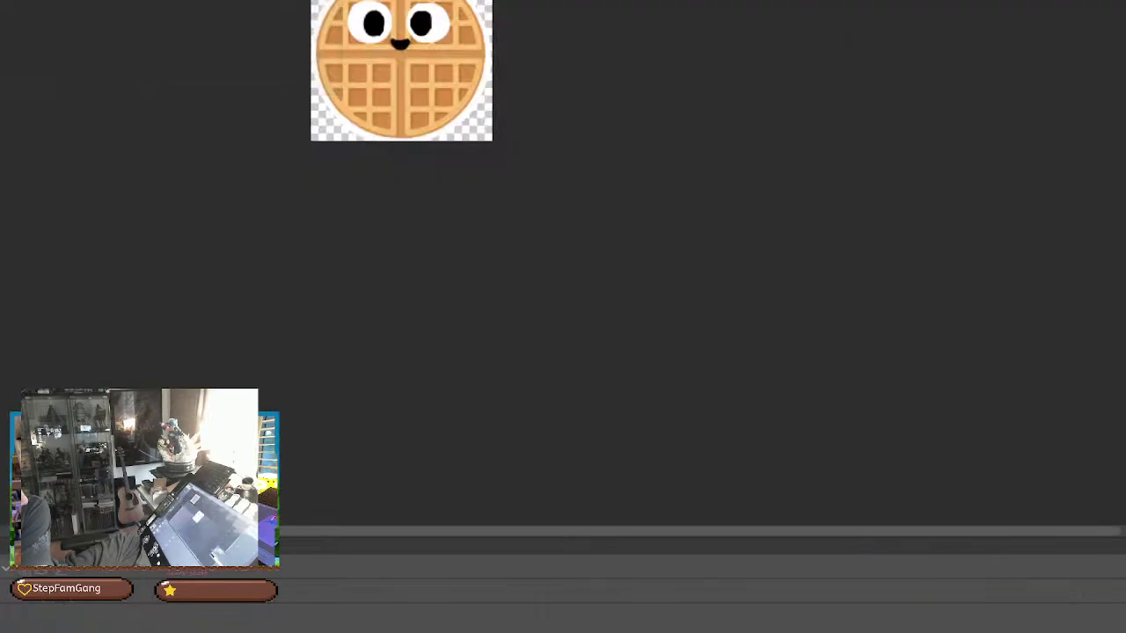
left_click(16, 0)
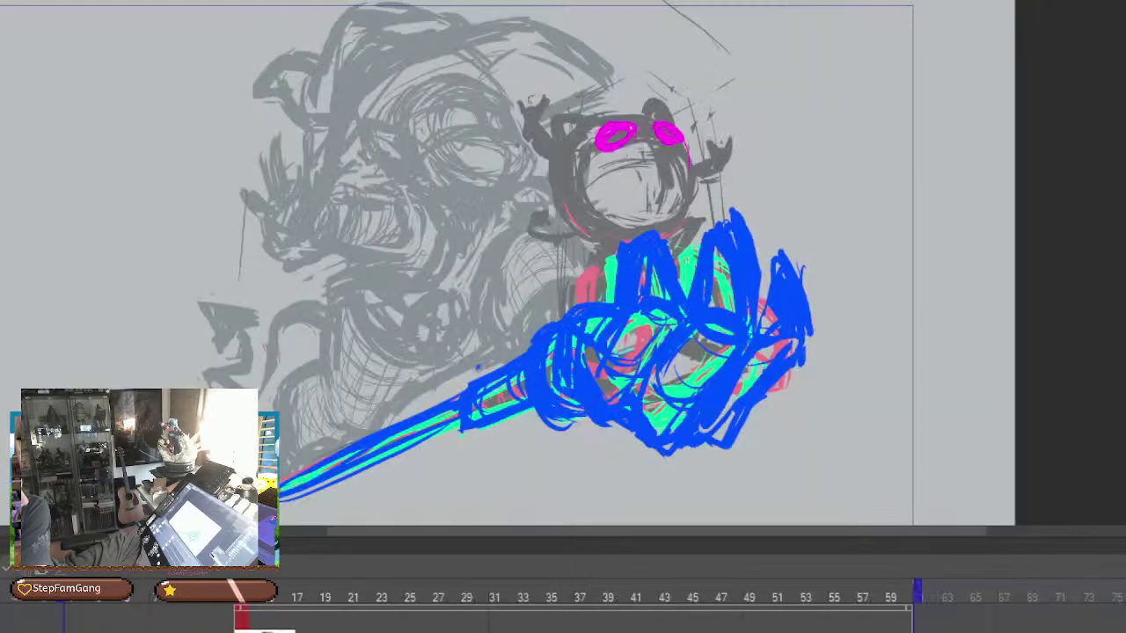
Assign the WAFFY_anim01 cel to the animation's frame at the playhead
right_click(236, 632)
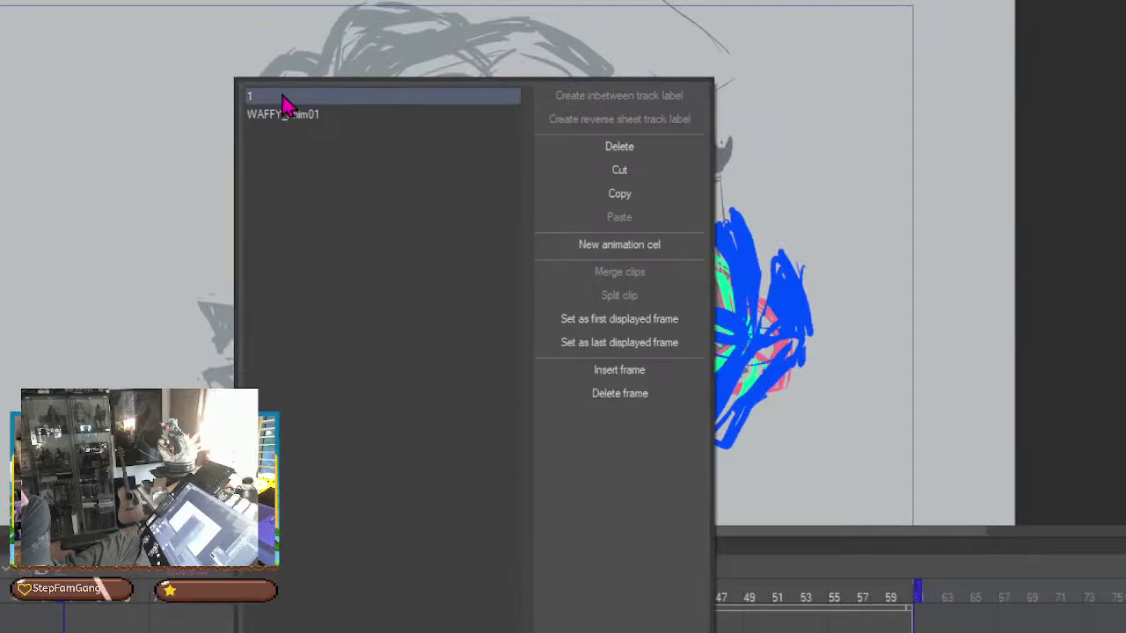
left_click(281, 95)
right_click(289, 125)
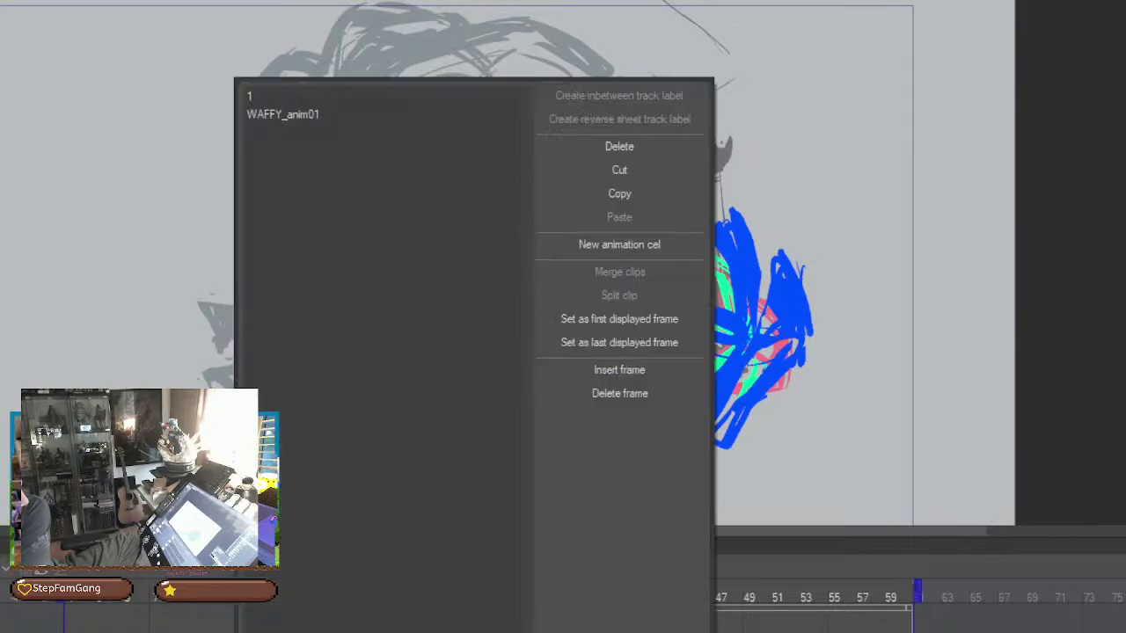
left_click(287, 119)
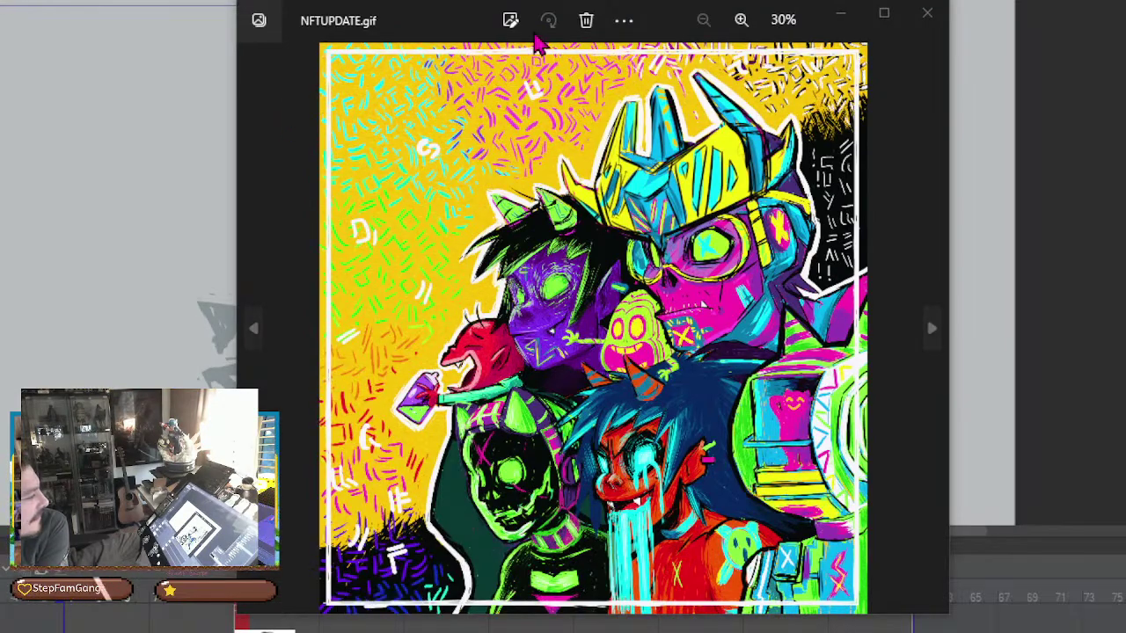
View the NFTUPDATE.gif artwork as a reference next to the waffle and the sketch
left_click_drag(448, 11, 0, 0)
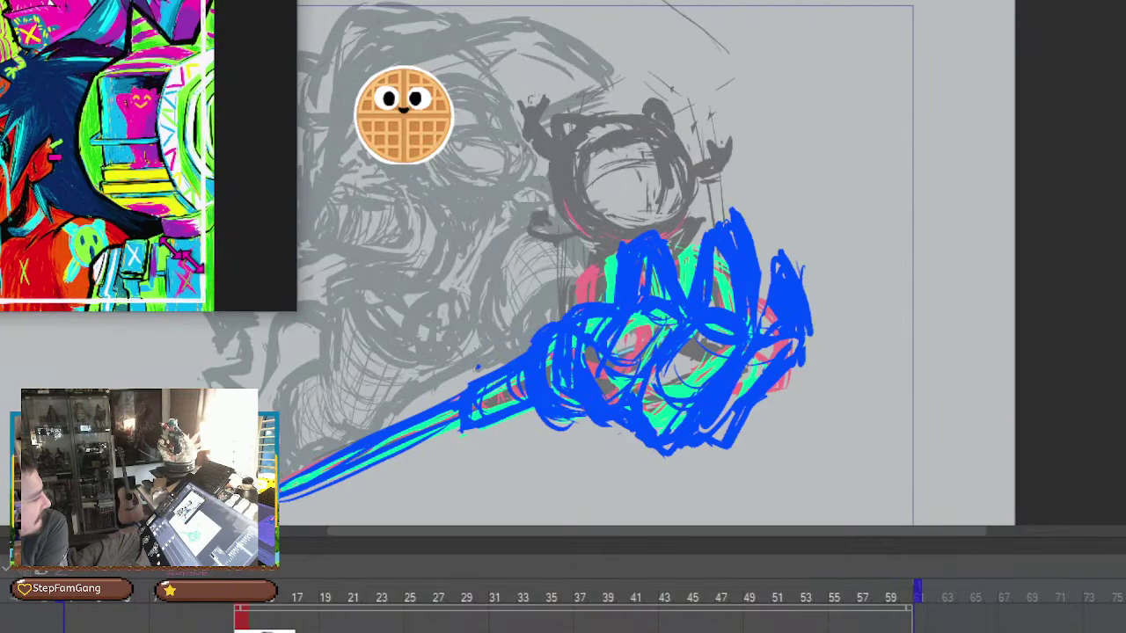
left_click_drag(286, 319, 296, 151)
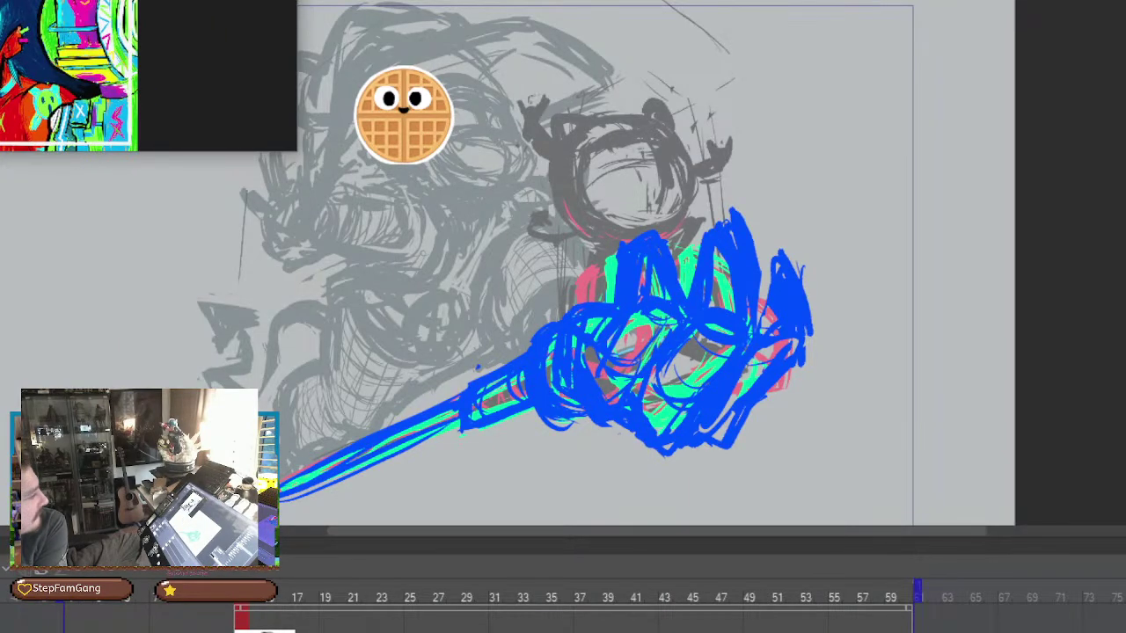
left_click_drag(0, 0, 796, 110)
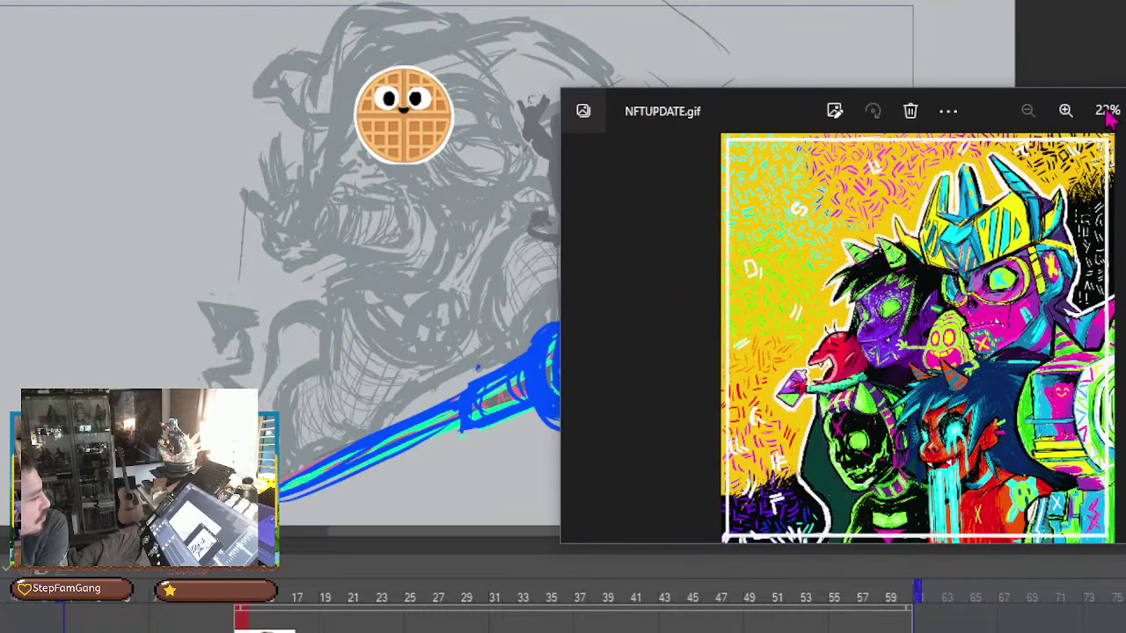
Enlarge the NFTUPDATE.gif reference to 43% and arrange its window beside a resized drawing workspace
left_click(1065, 111)
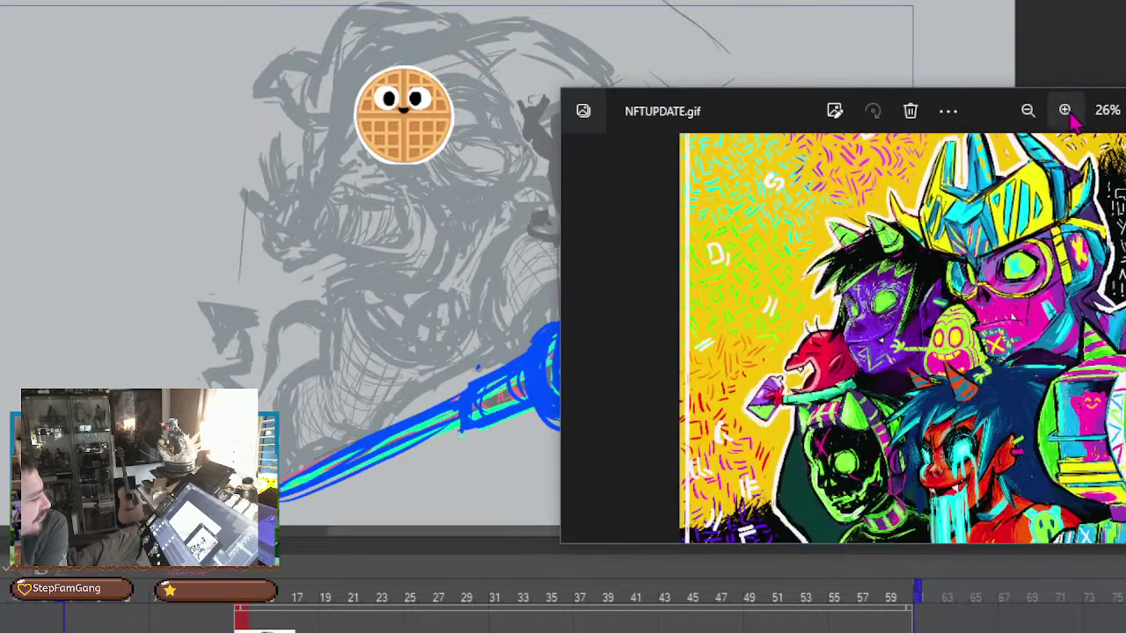
left_click(1066, 112)
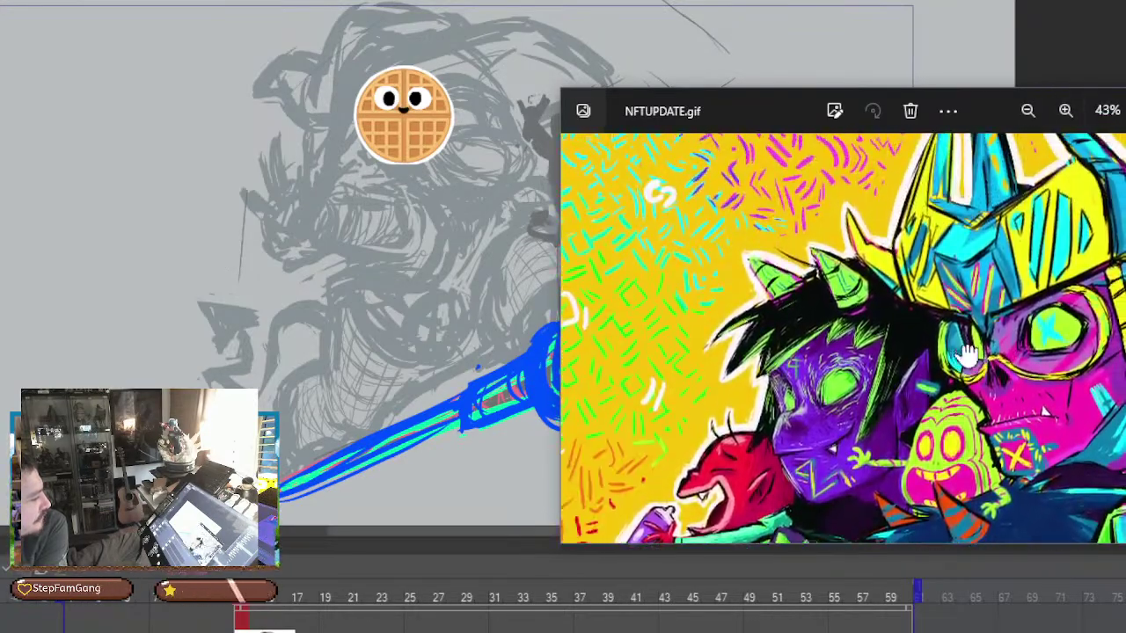
left_click_drag(792, 114, 810, 159)
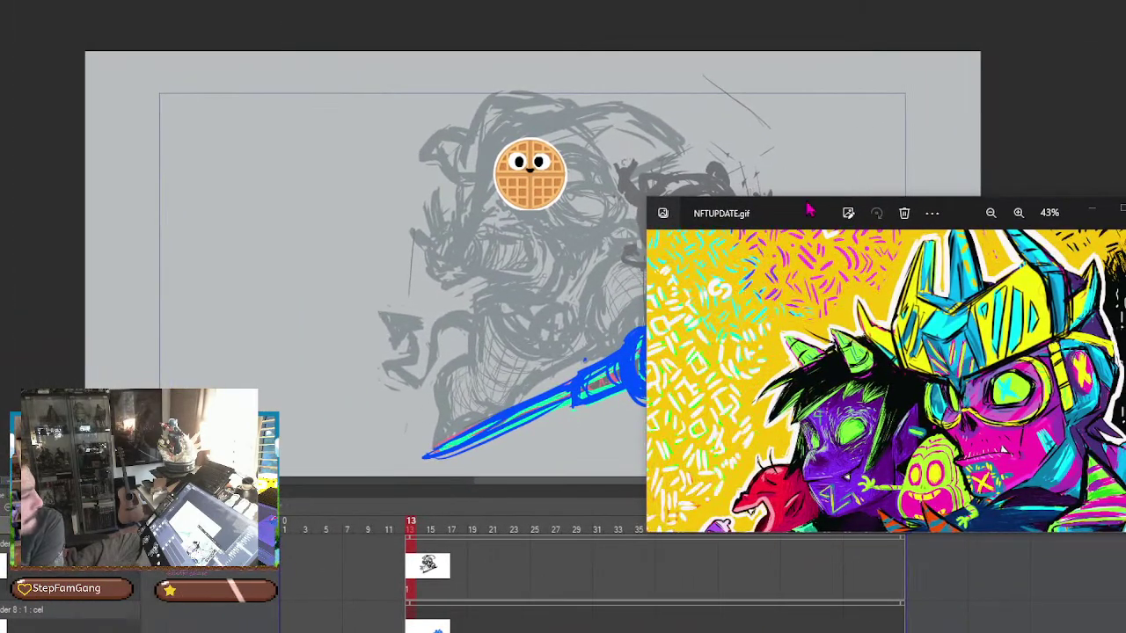
mouse_move(809, 209)
left_mouse_down()
mouse_move(603, 167)
mouse_move(83, 2)
mouse_move(25, 2)
mouse_move(14, 66)
mouse_move(34, 28)
left_mouse_up()
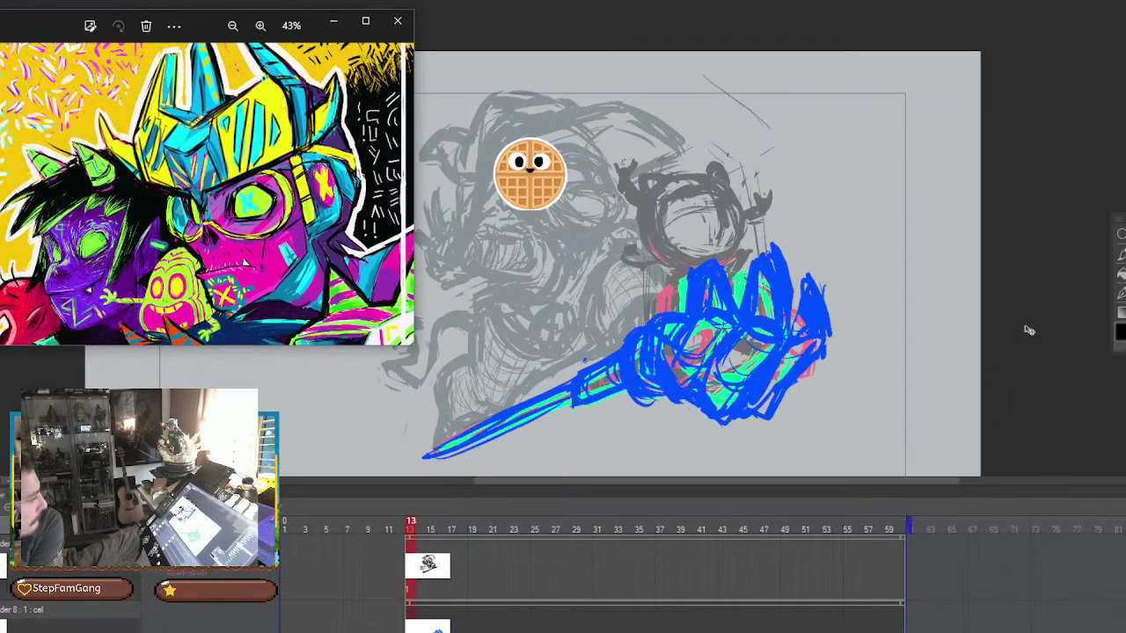
left_click_drag(528, 0, 842, 0)
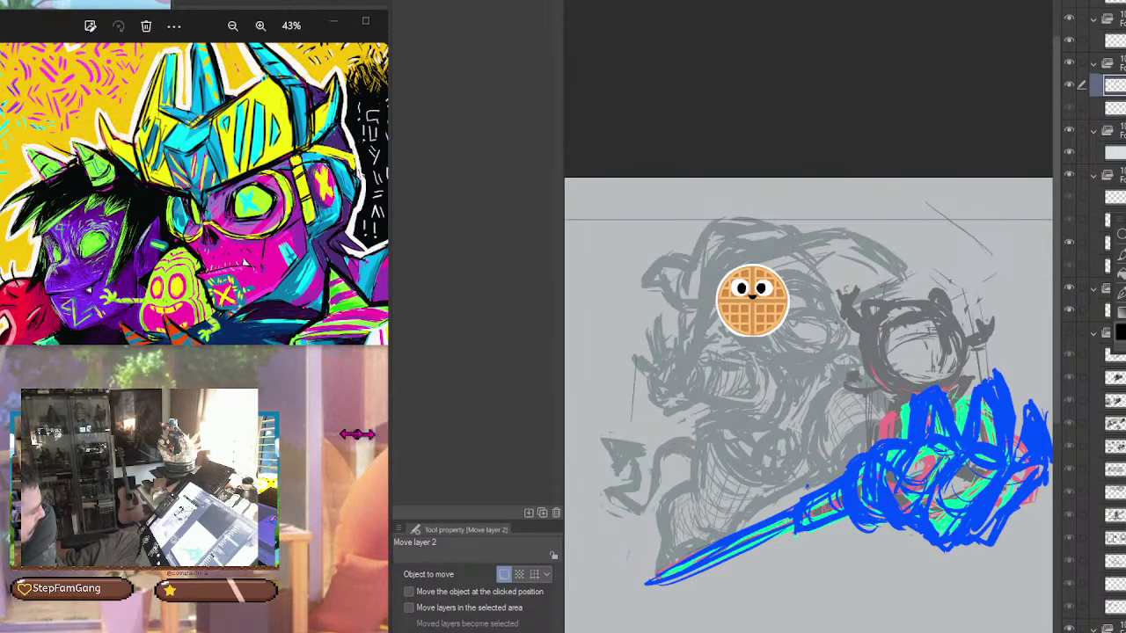
left_click_drag(357, 433, 181, 433)
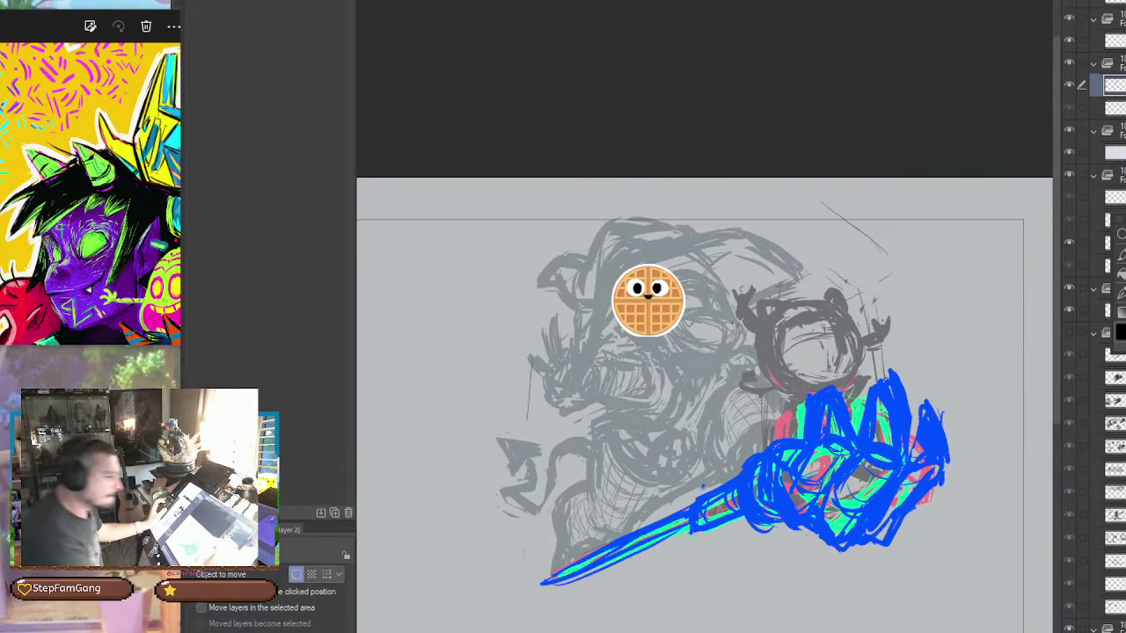
Identify the waffle's layer on the timeline and move the waffle onto the small round figure's body
left_click(1069, 86)
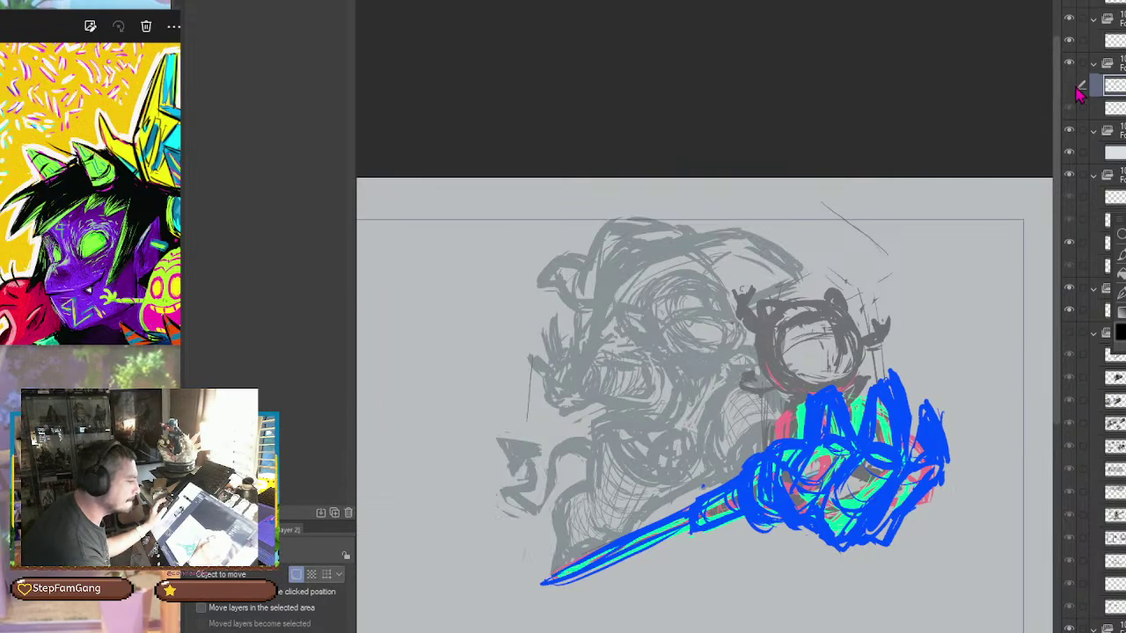
left_click(1114, 109)
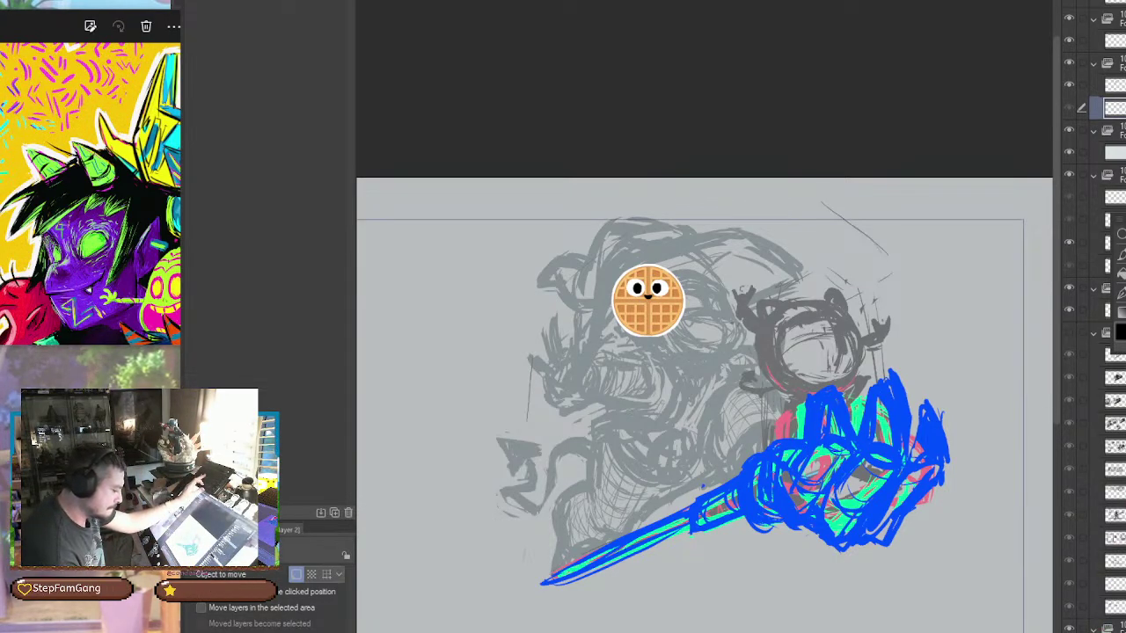
left_click_drag(1002, 632, 1004, 553)
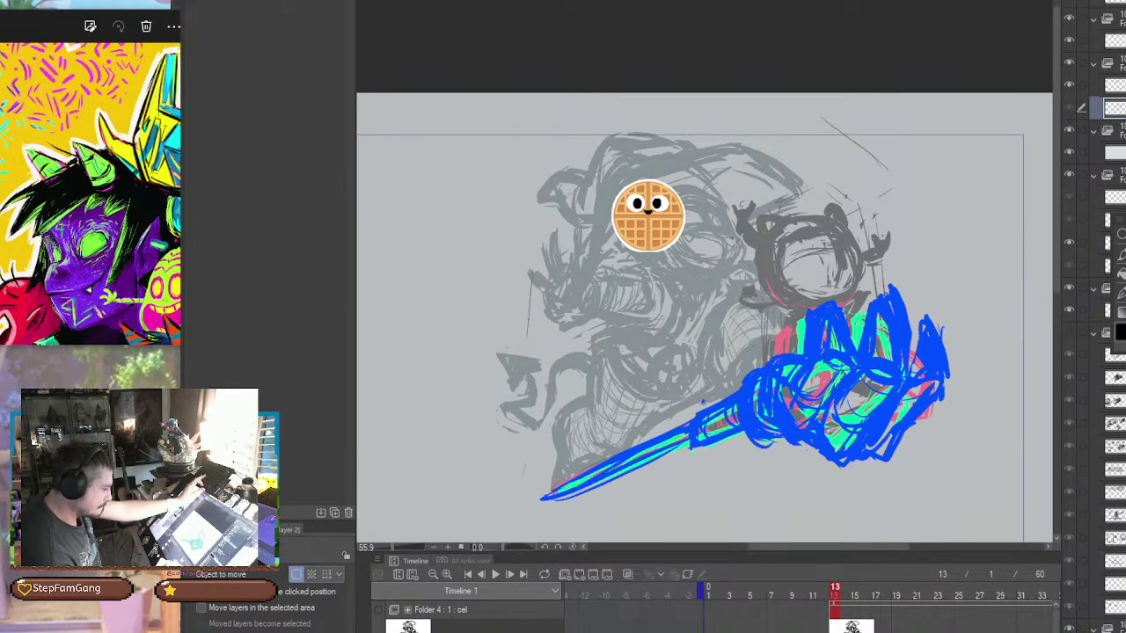
scroll(914, 606, "down", 5)
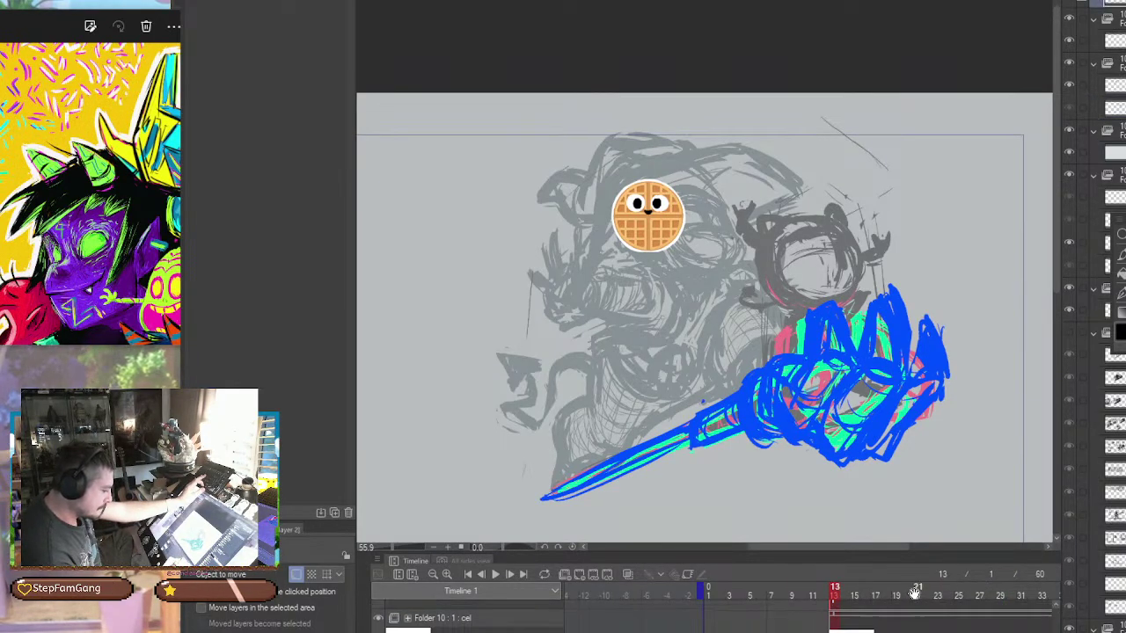
left_click_drag(883, 632, 863, 632)
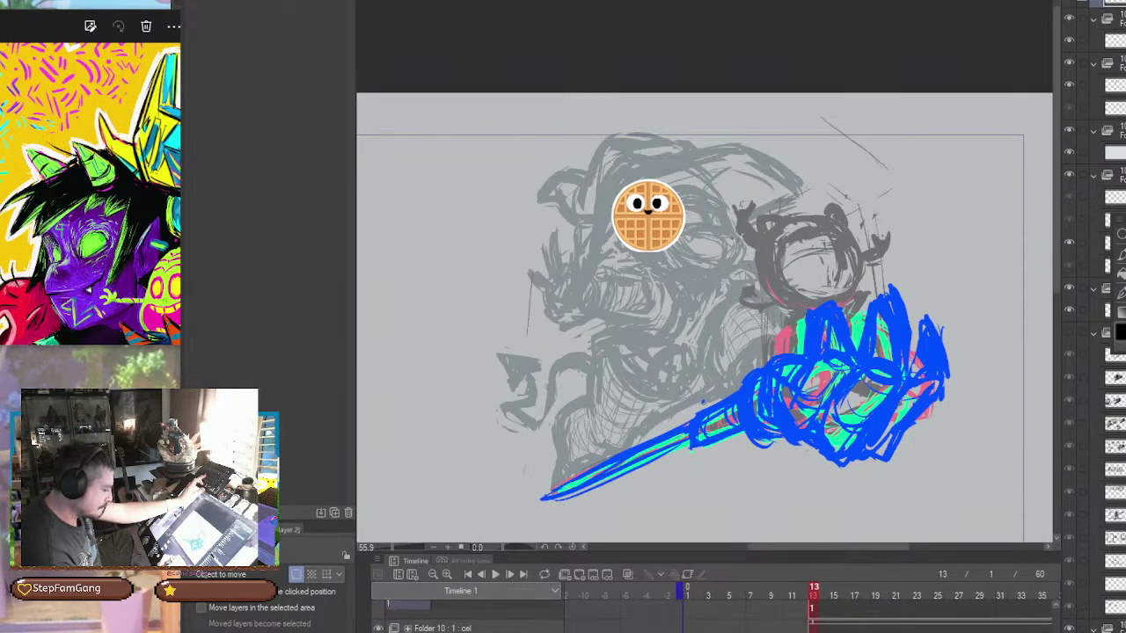
left_click(816, 632)
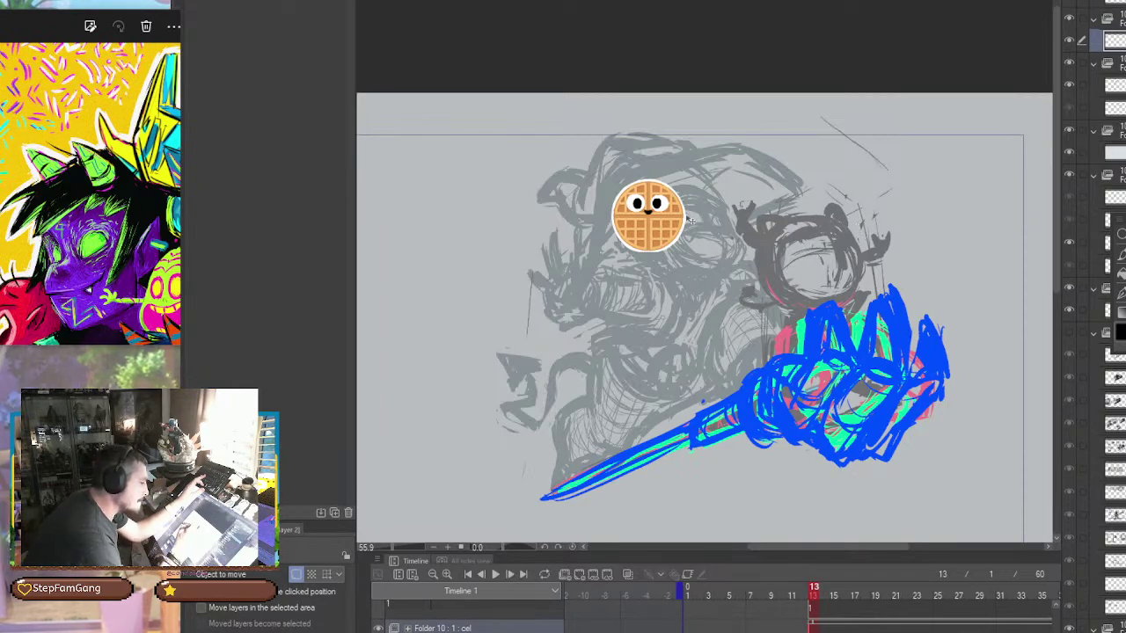
left_click(738, 325)
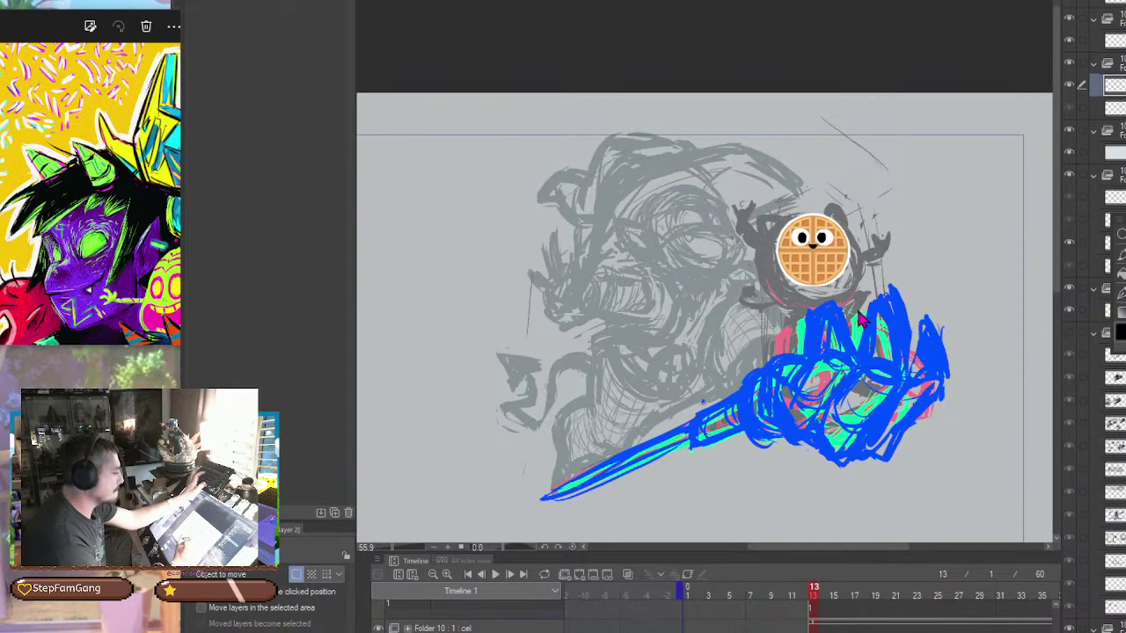
Expand the drawing workspace to full size, apply the waffle's transformation and make the waffle semi-transparent over the sketch
key("ctrl+t")
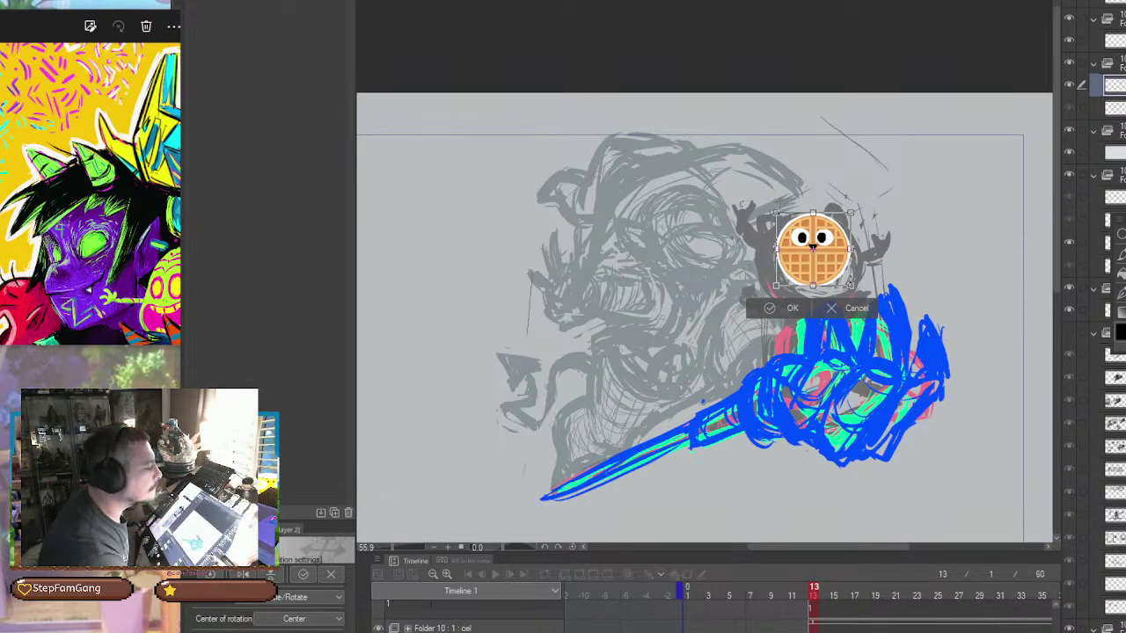
key("super+Up")
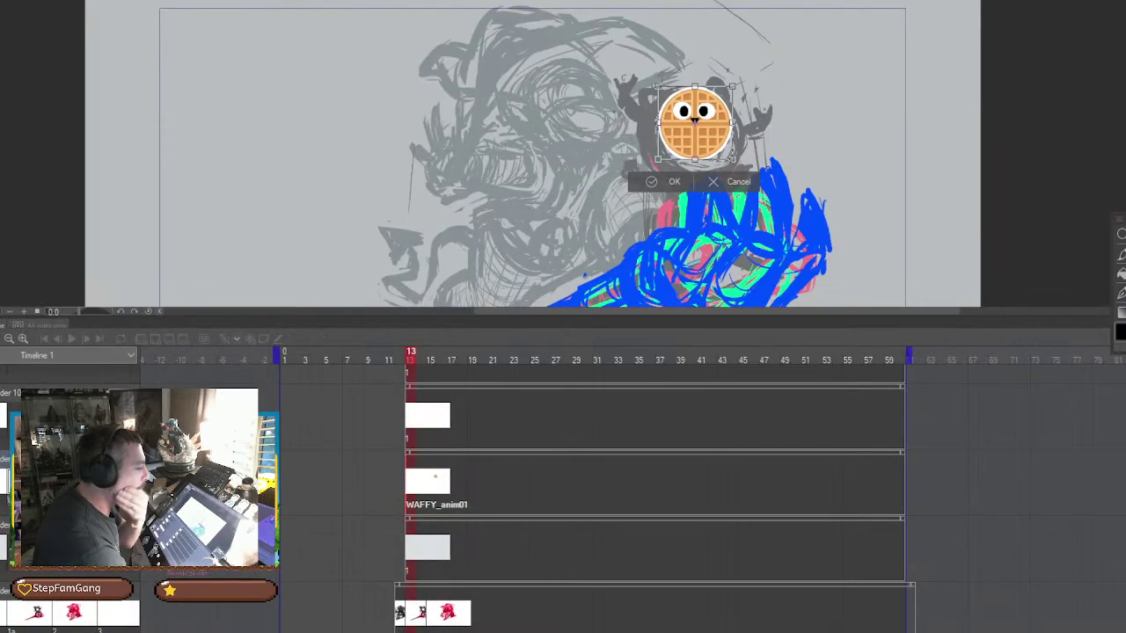
key("p")
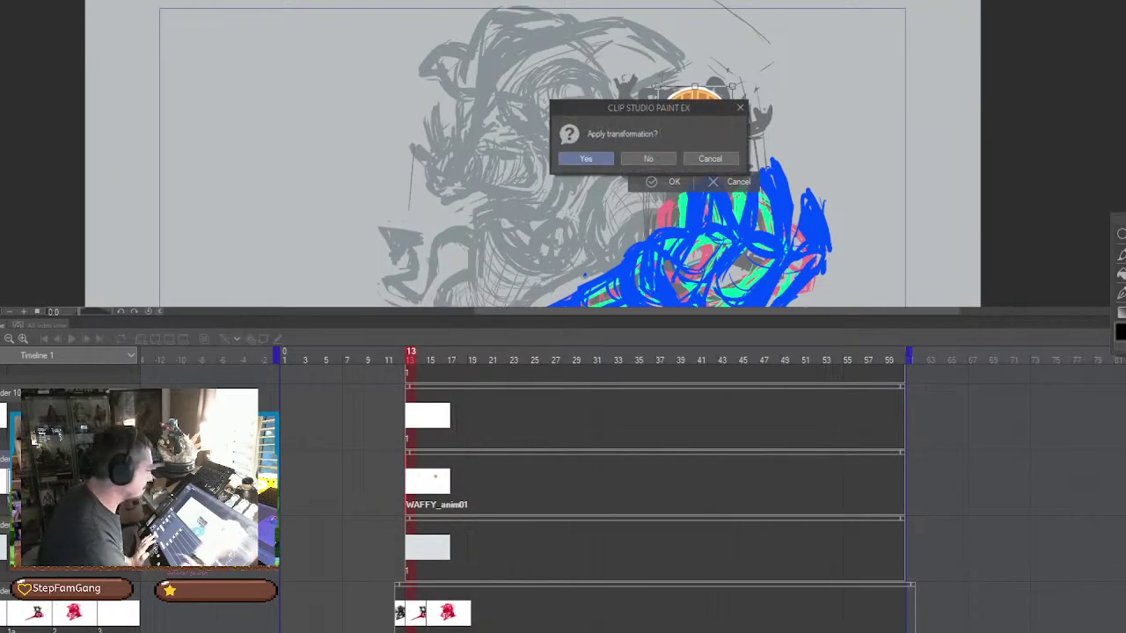
left_click(591, 158)
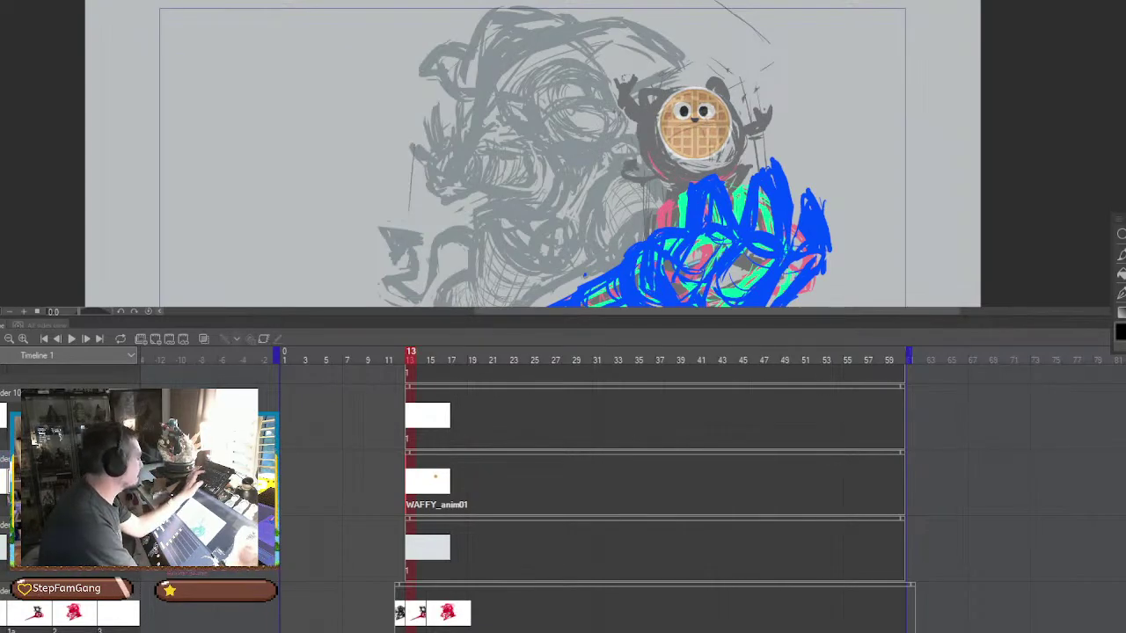
Confirm the waffle's scale/rotate transformation and shrink the timeline to give the canvas more room
key("ctrl+t")
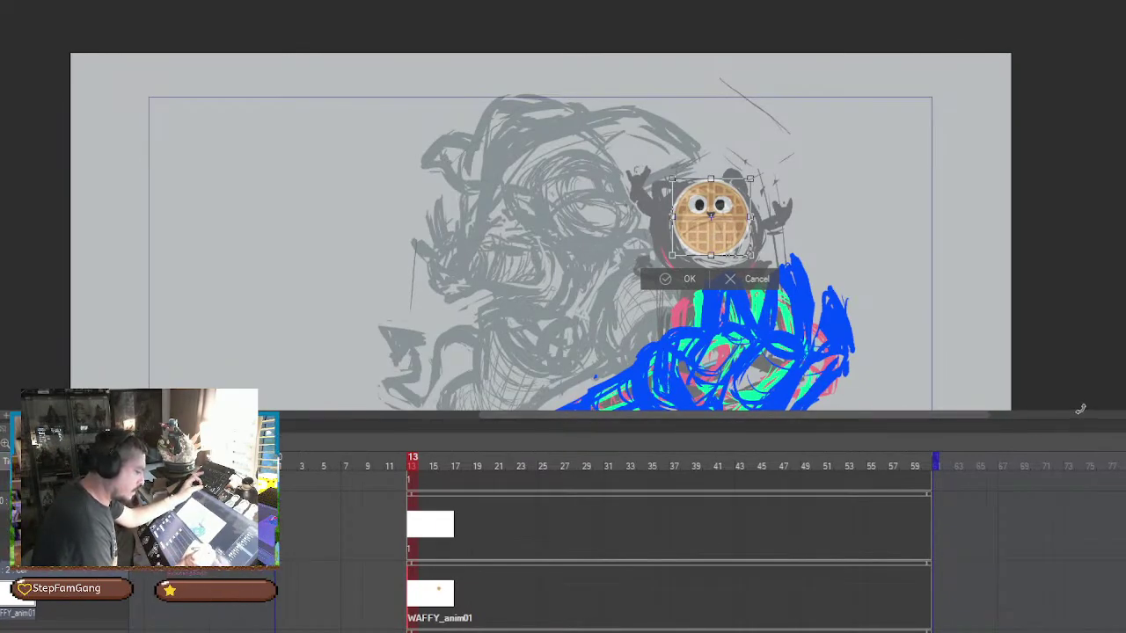
key("Return")
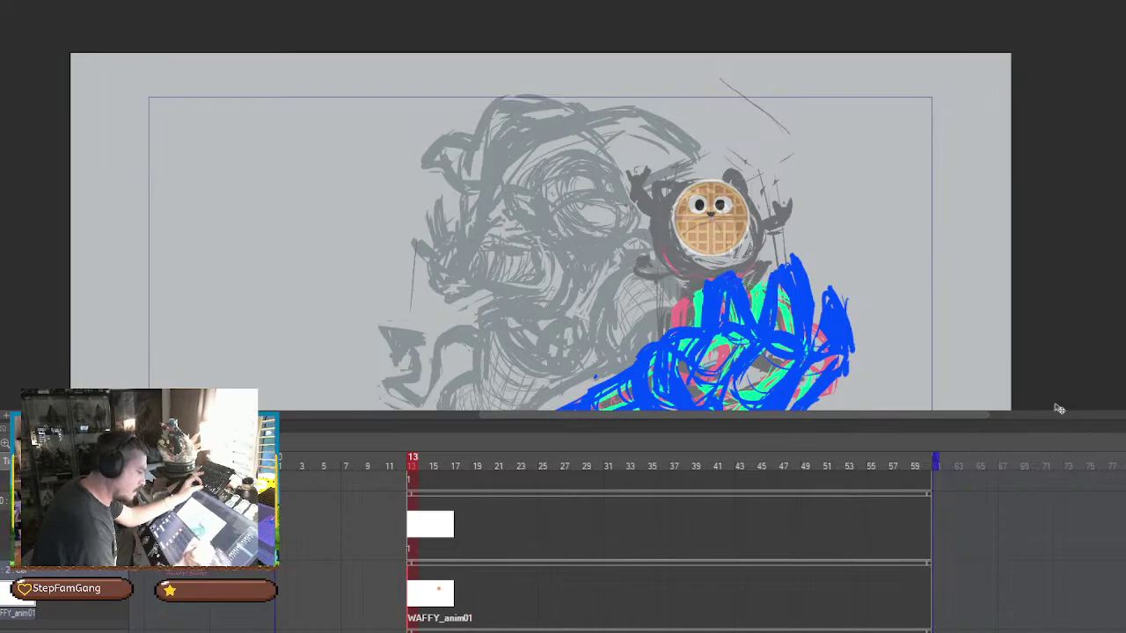
left_click_drag(1055, 420, 1048, 621)
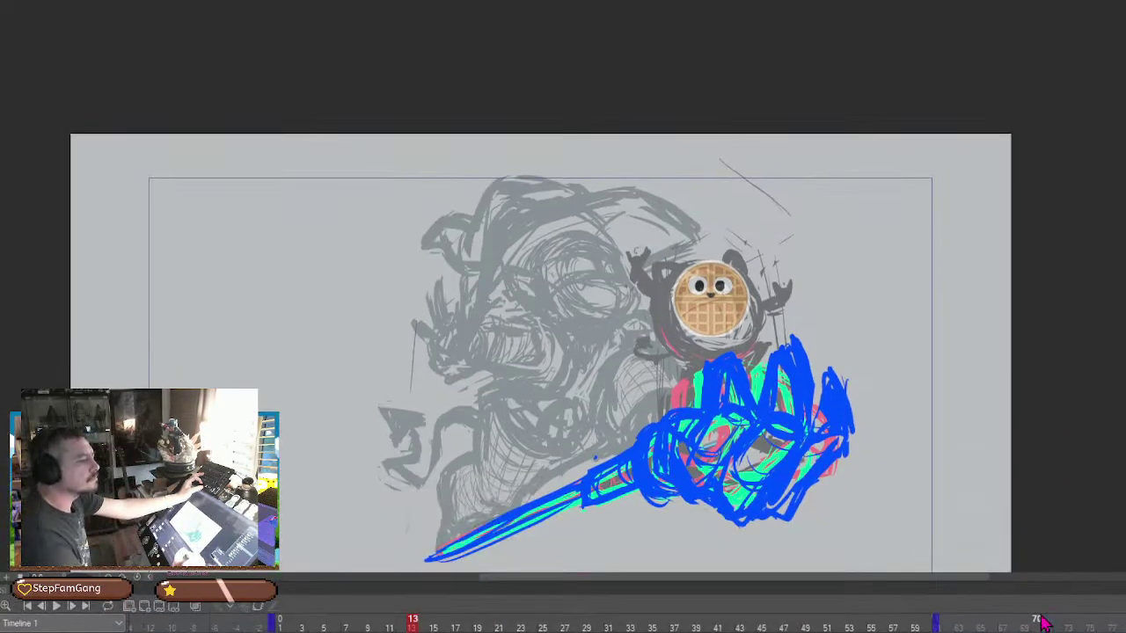
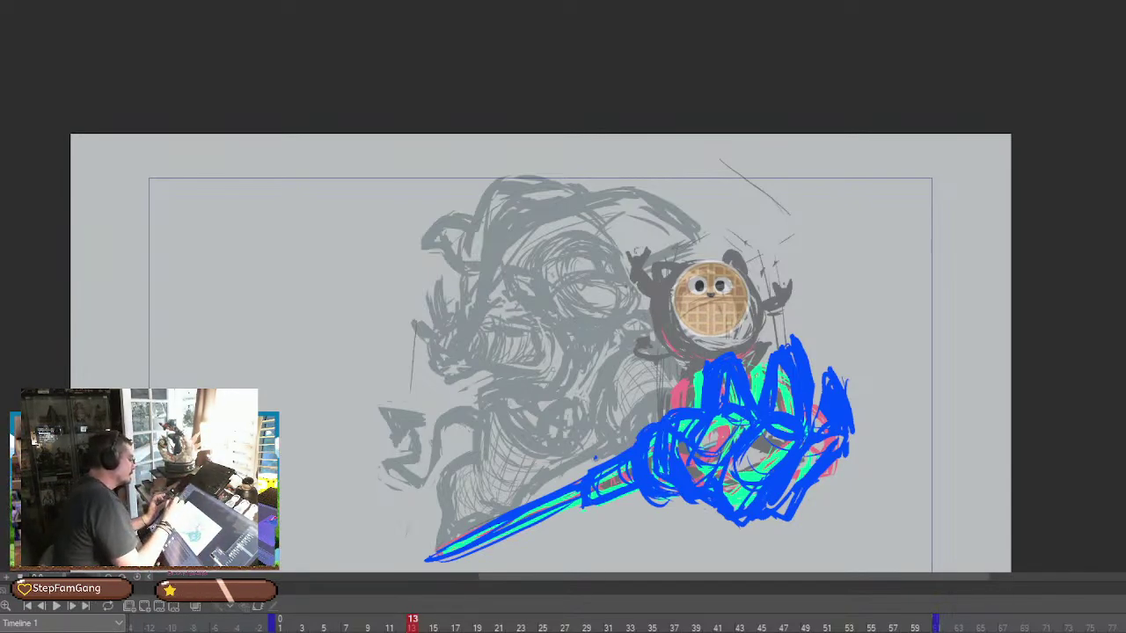
mouse_move(2, 266)
left_click(44, 442)
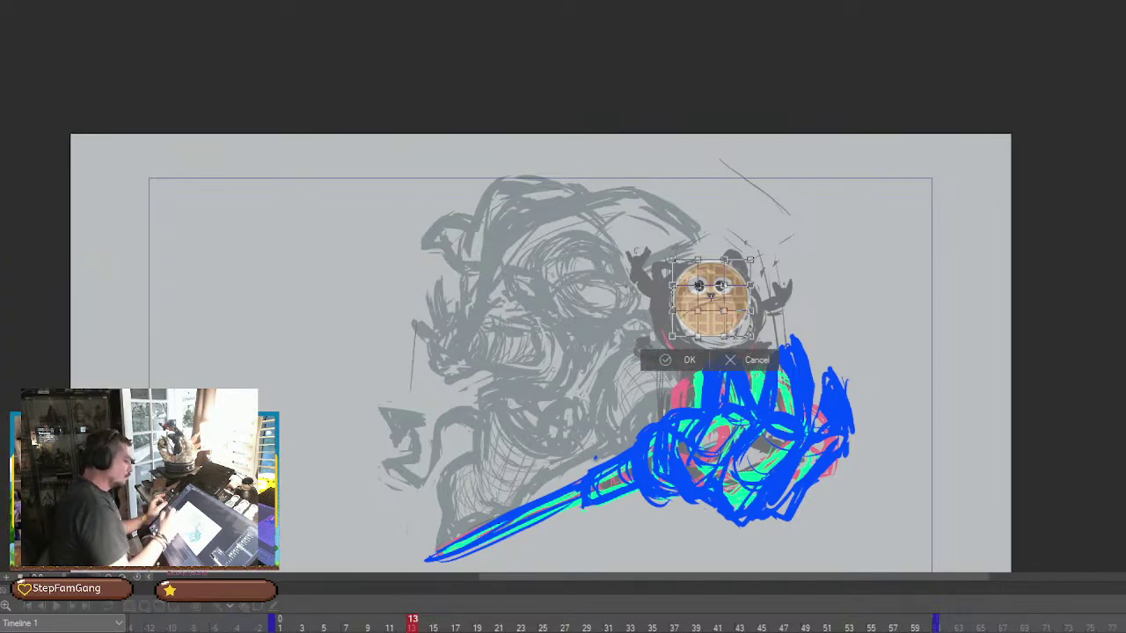
mouse_move(751, 260)
left_mouse_down()
mouse_move(761, 264)
mouse_move(758, 292)
mouse_move(755, 273)
left_mouse_up()
left_click_drag(673, 260, 678, 338)
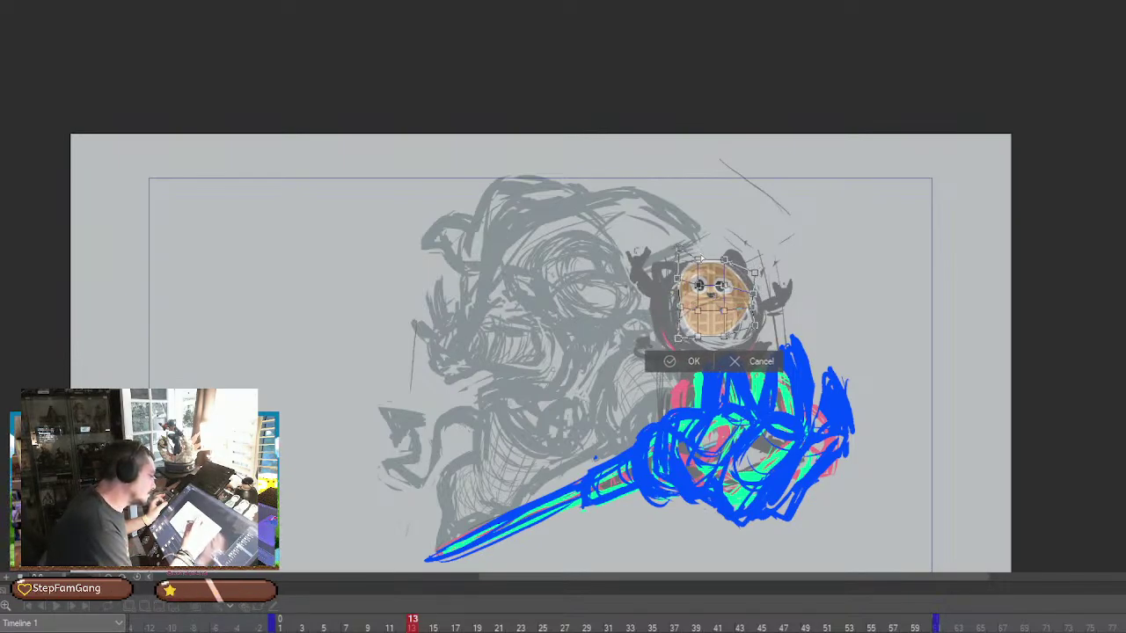
left_click_drag(698, 259, 702, 247)
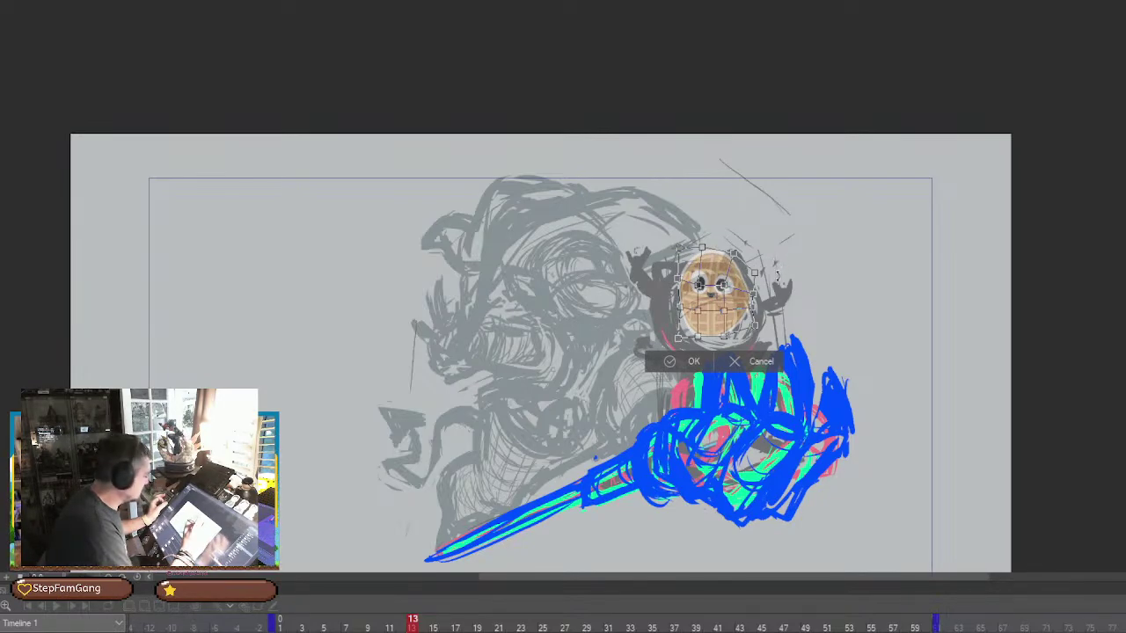
key("ctrl+z")
key("ctrl+z")
key("ctrl+z")
key("ctrl+z")
key("ctrl+z")
key("ctrl+z")
key("ctrl+z")
key("ctrl+z")
key("ctrl+z")
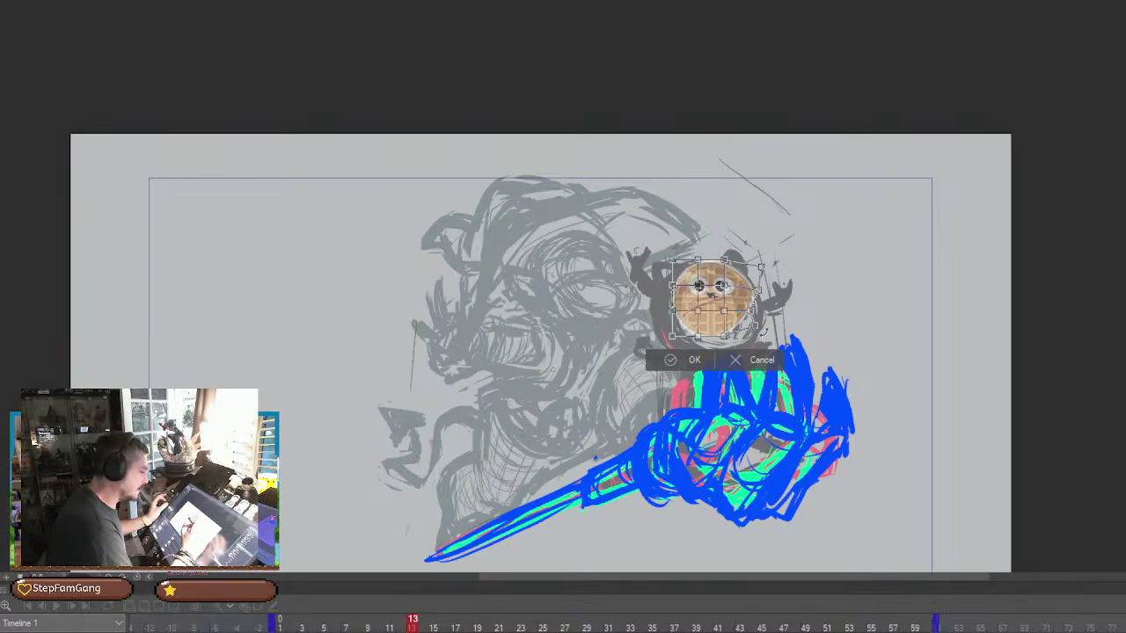
key("ctrl+z")
key("ctrl+z")
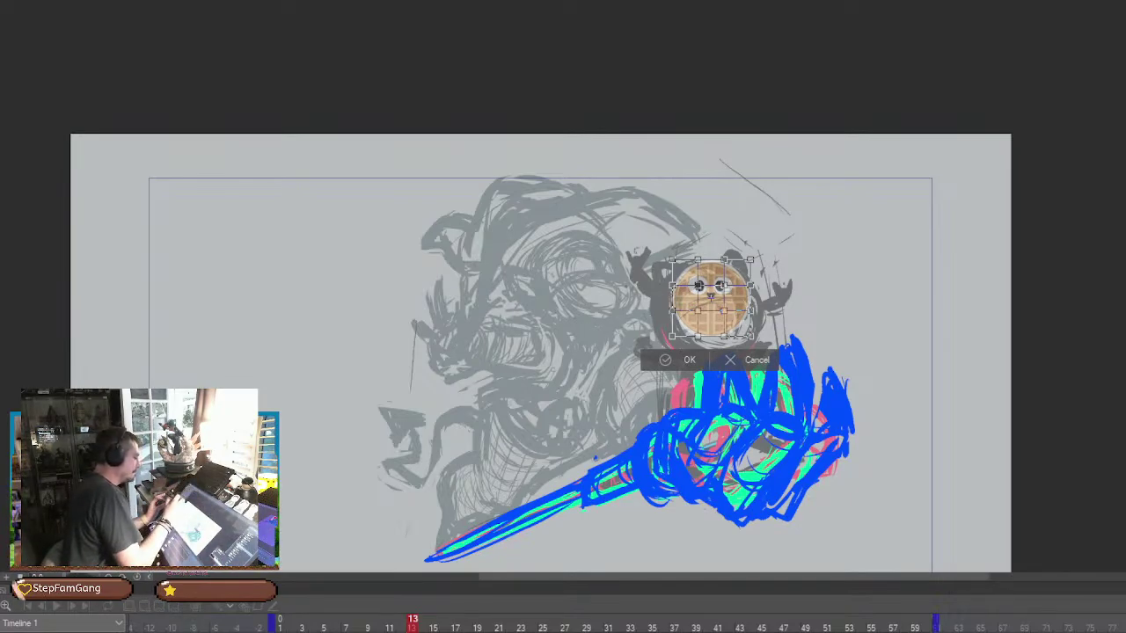
right_click(14, 257)
left_click(756, 374)
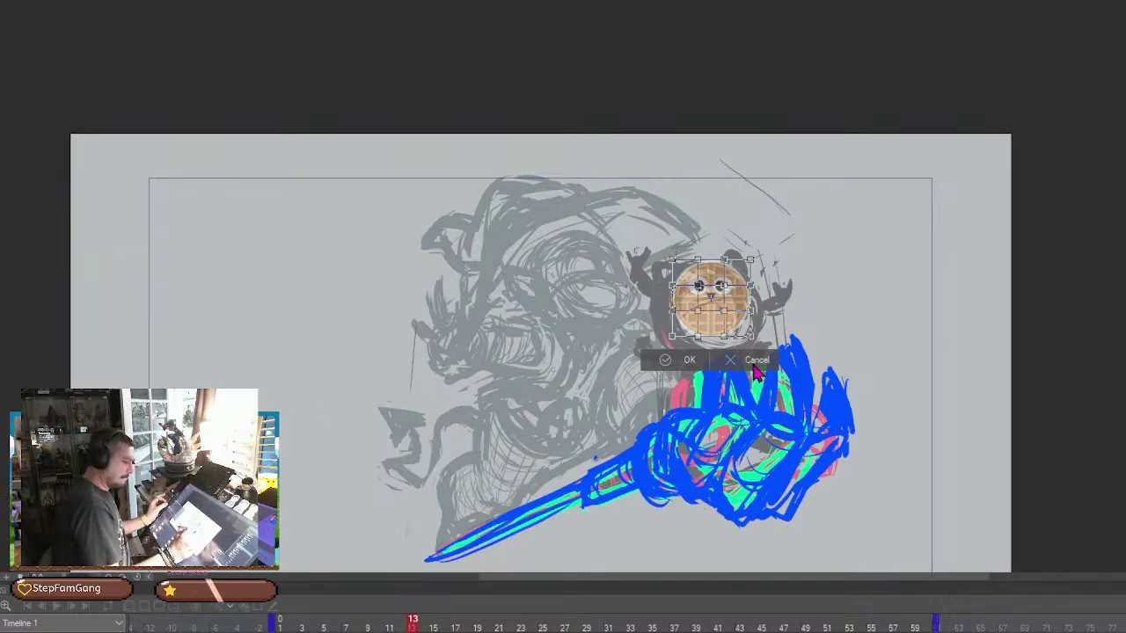
left_click(754, 366)
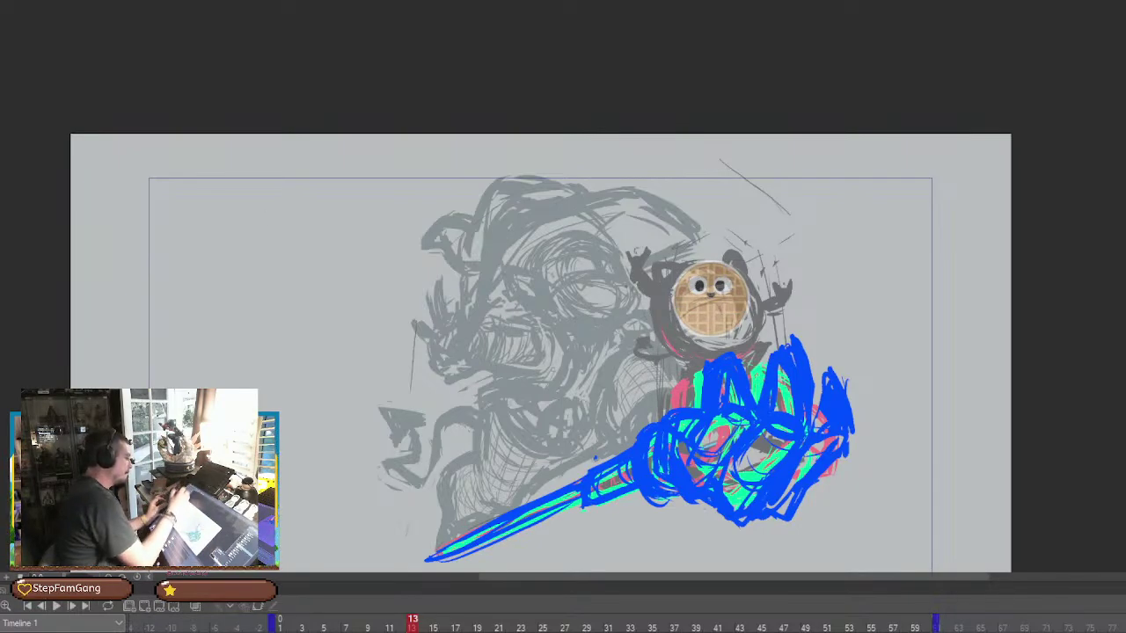
Free-transform the waffle by shifting its corners so it tilts and stretches to fit the small round figure's body
mouse_move(4, 264)
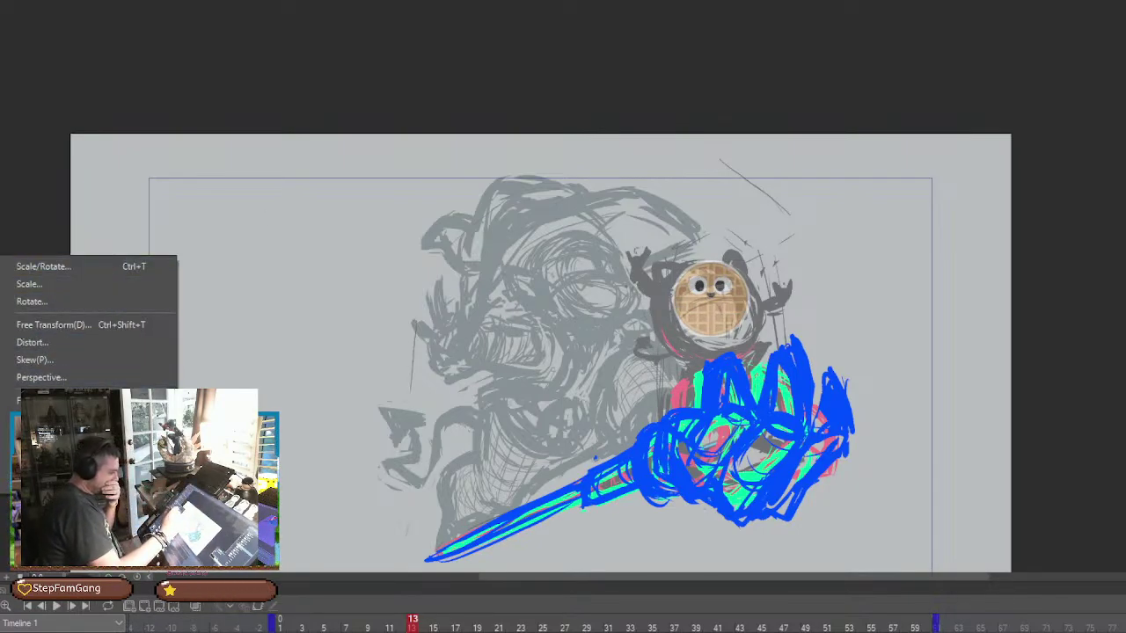
left_click(137, 333)
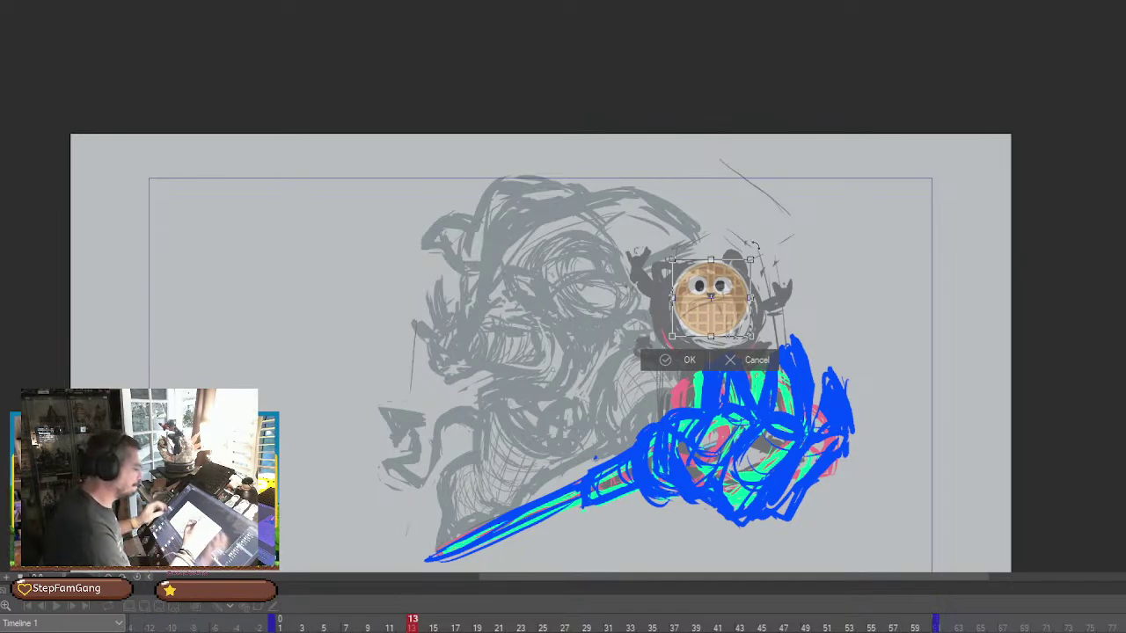
left_click_drag(751, 260, 754, 269)
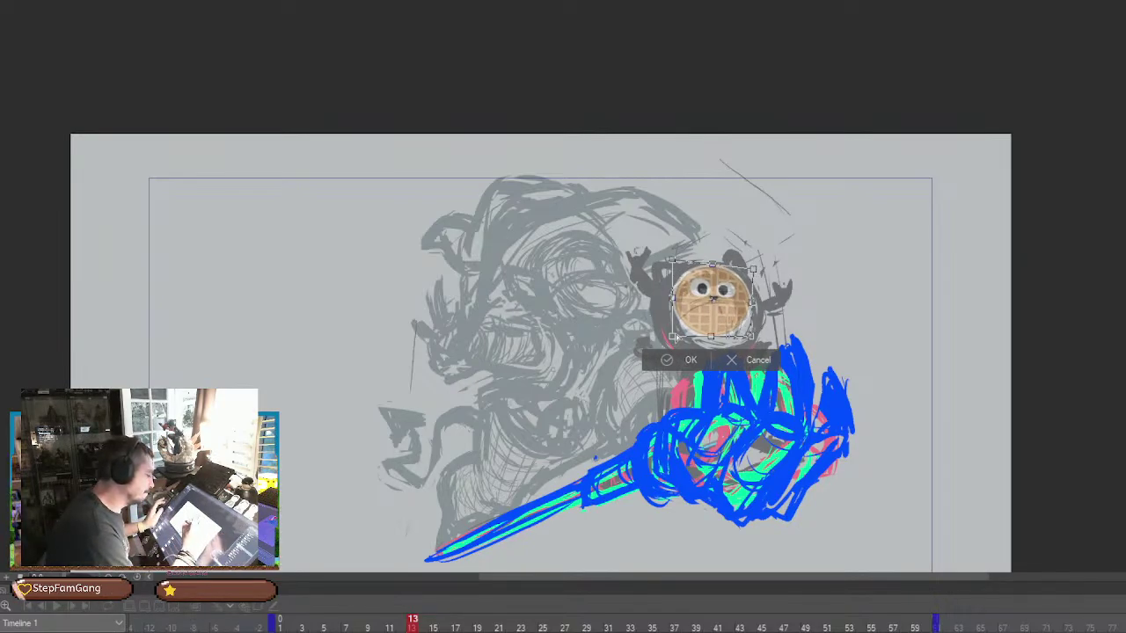
left_click_drag(673, 337, 686, 354)
left_click_drag(673, 260, 670, 250)
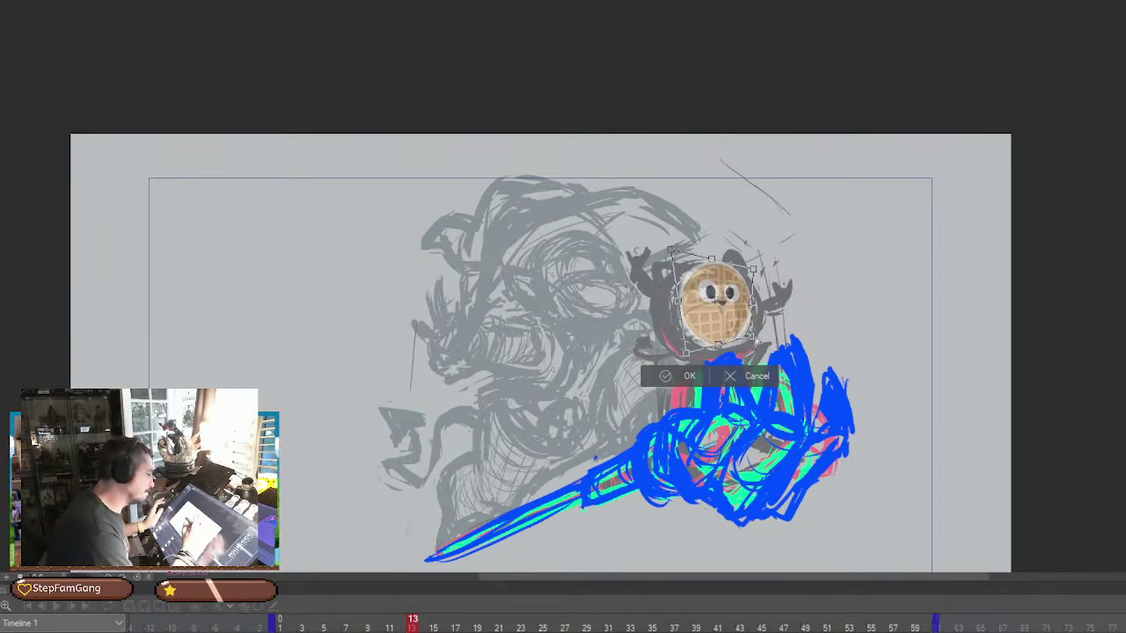
mouse_move(751, 337)
left_mouse_down()
mouse_move(776, 349)
mouse_move(750, 331)
left_mouse_up()
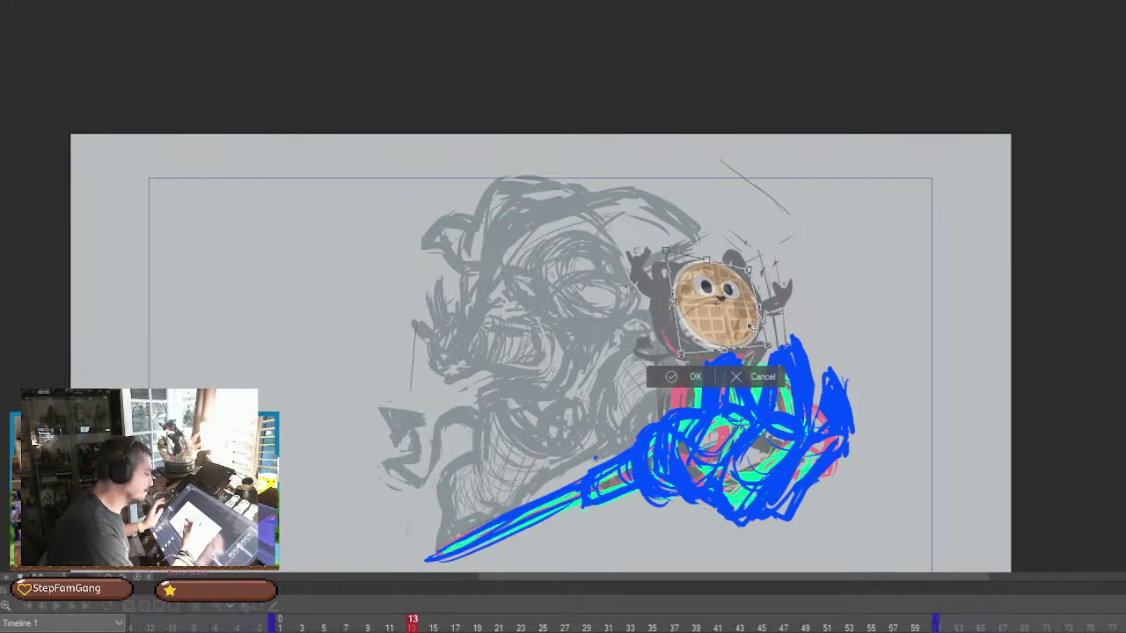
left_click_drag(755, 267, 753, 269)
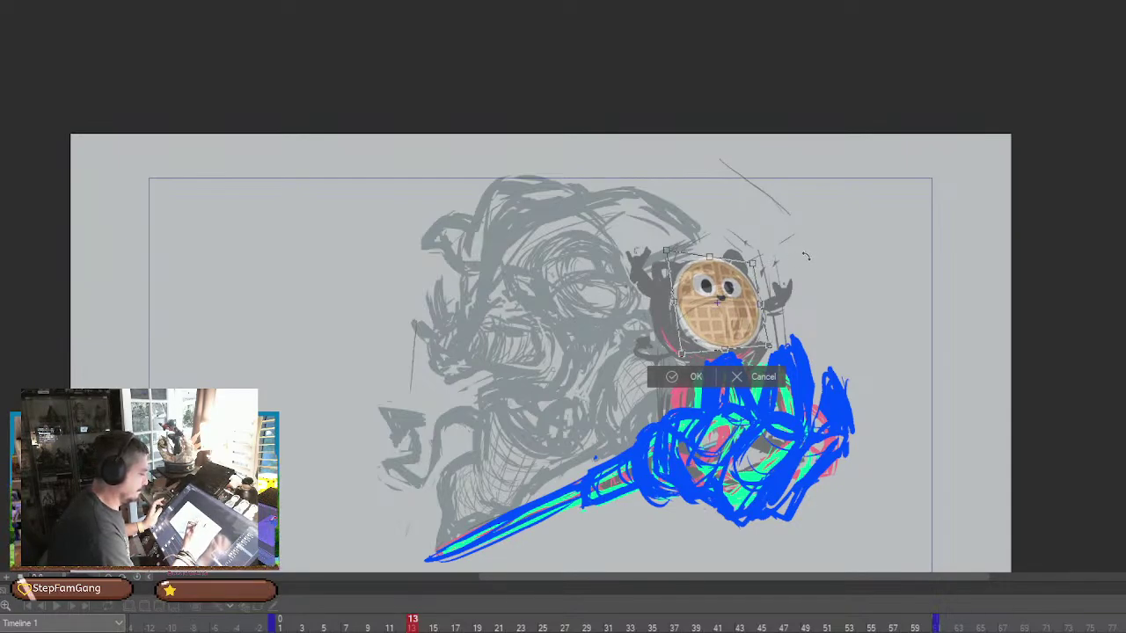
left_click(702, 380)
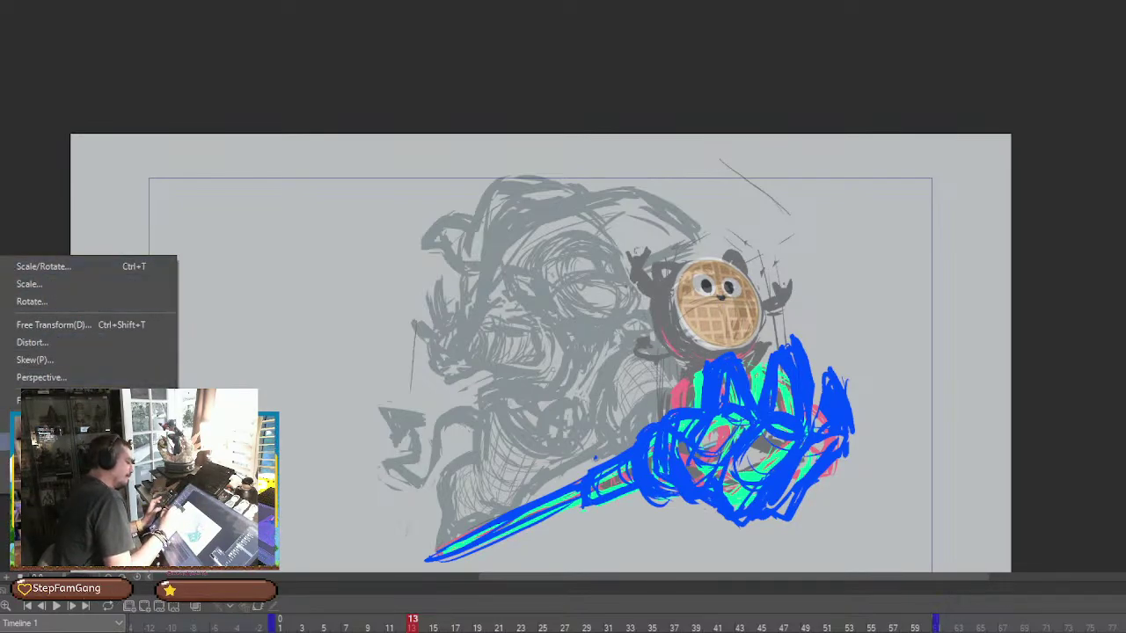
Warp the waffle with a mesh transformation, shifting its eye area, edges and corners to follow the small figure's rounded body
left_click(54, 399)
left_click_drag(734, 288, 710, 281)
left_click_drag(734, 319, 727, 256)
left_click_drag(703, 256, 676, 259)
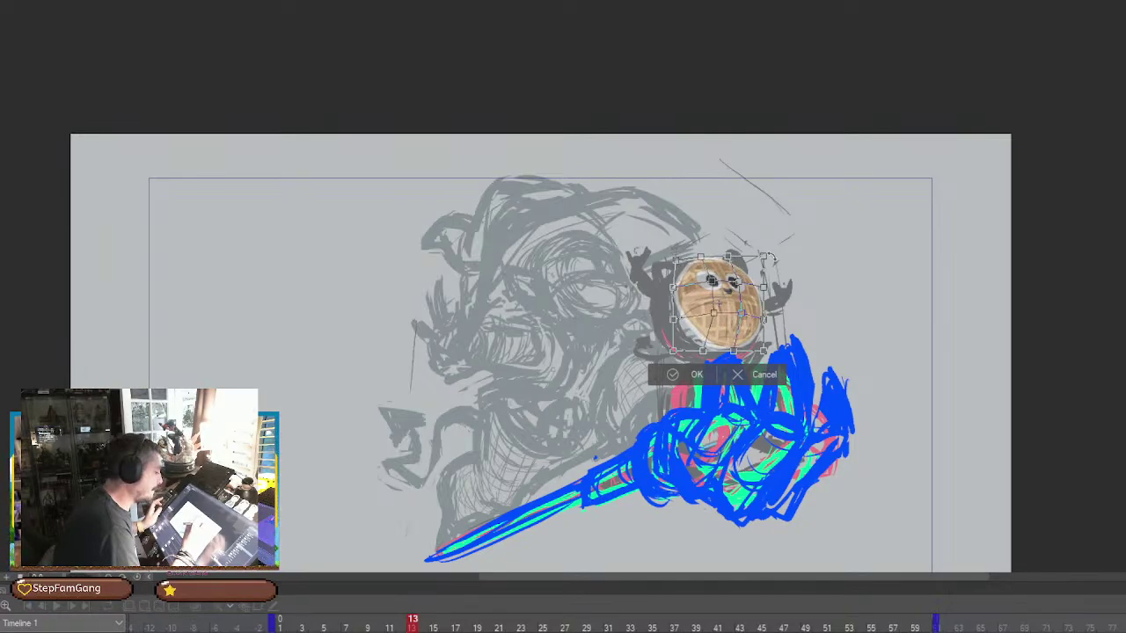
left_click_drag(763, 255, 762, 258)
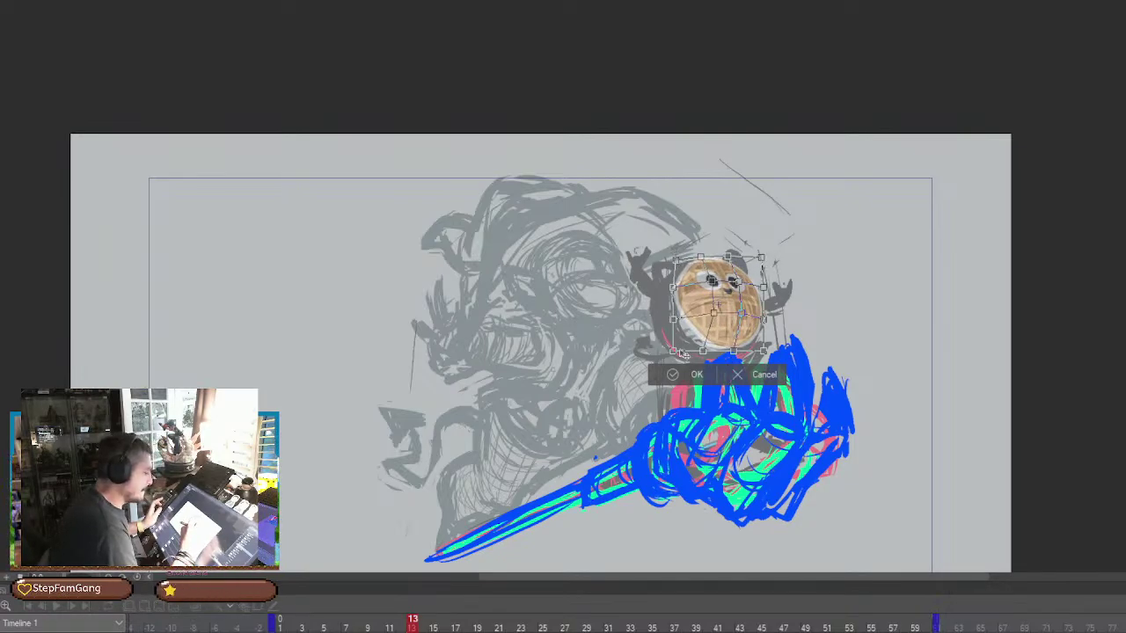
left_click_drag(673, 351, 679, 350)
left_click_drag(763, 351, 760, 351)
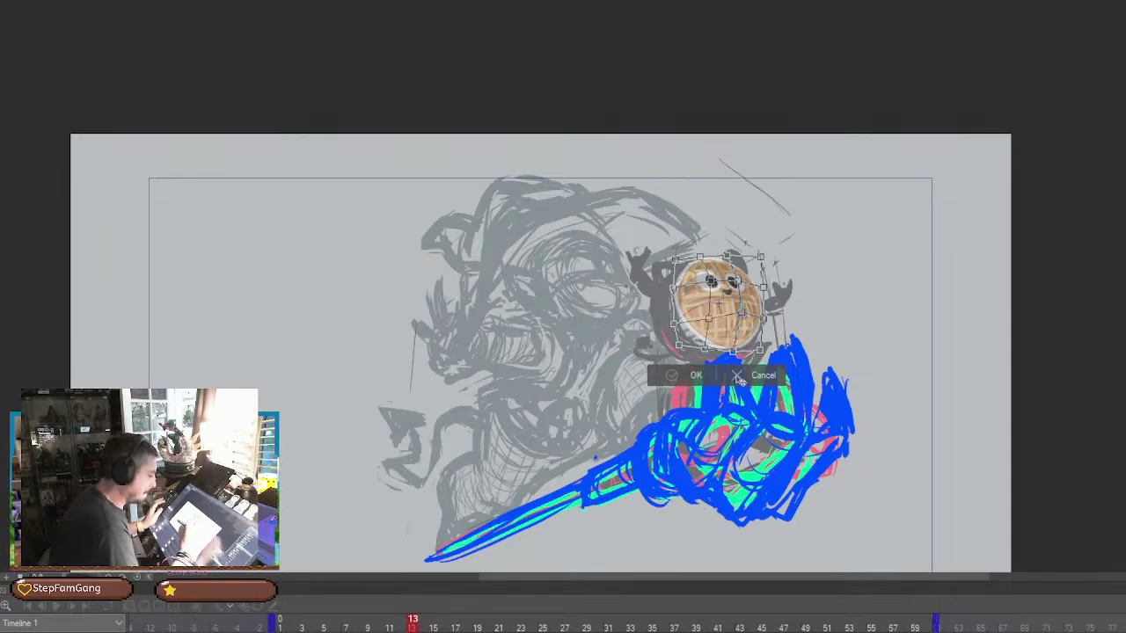
left_click(700, 378)
Nudge the waffle in small increments left, right and down to seat it on the small figure's body
key("Left")
key("Left")
key("Left")
key("Left")
key("Left")
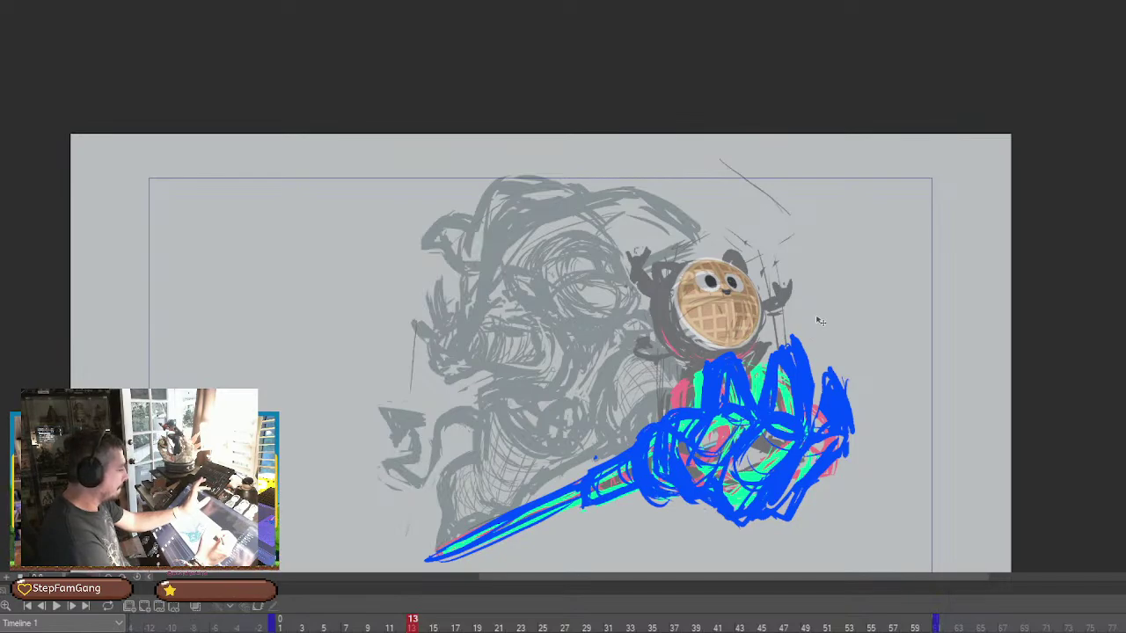
key("Right")
key("Right")
key("Down")
key("Down")
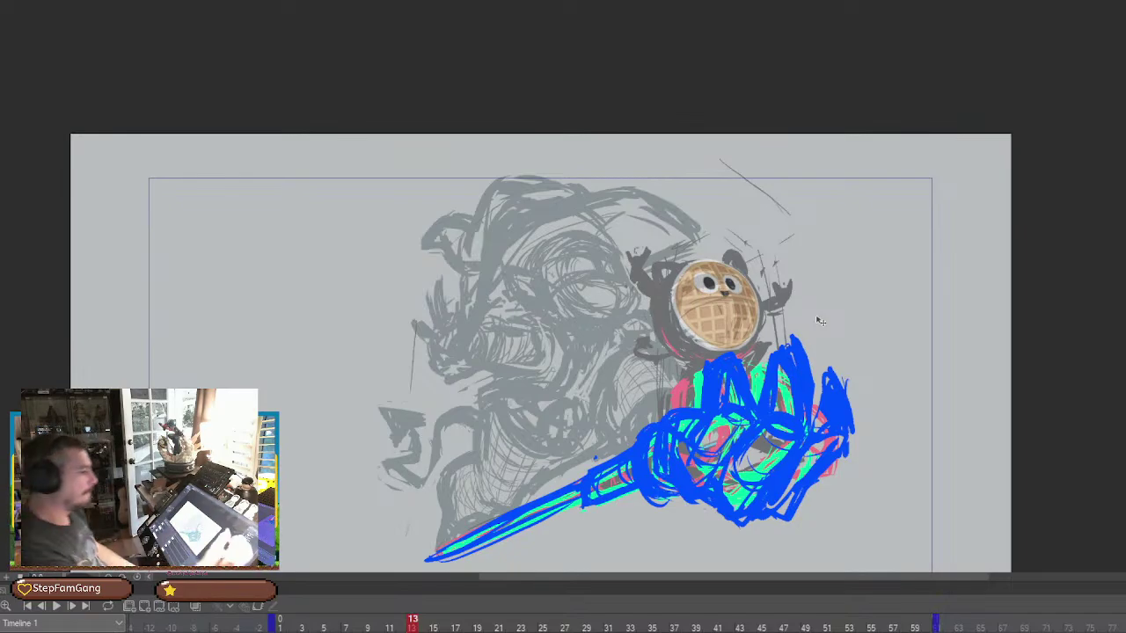
Compare the small figure's sketch with and without the waffle by undoing and redoing the last change
key("ctrl+z")
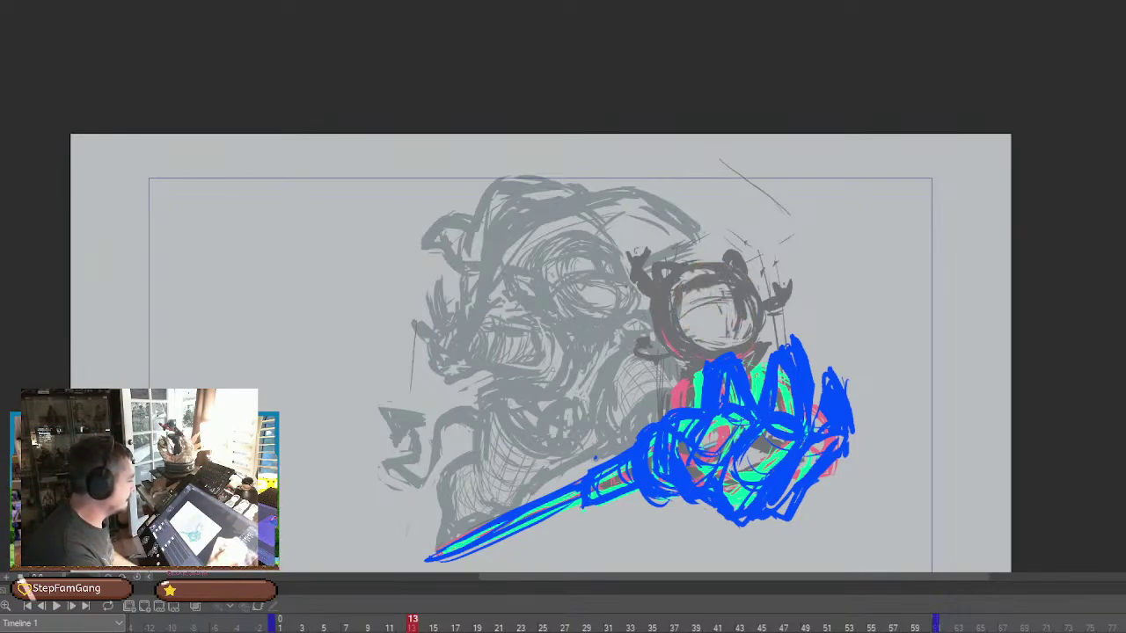
key("ctrl+y")
key("ctrl+z")
key("ctrl+shift+z")
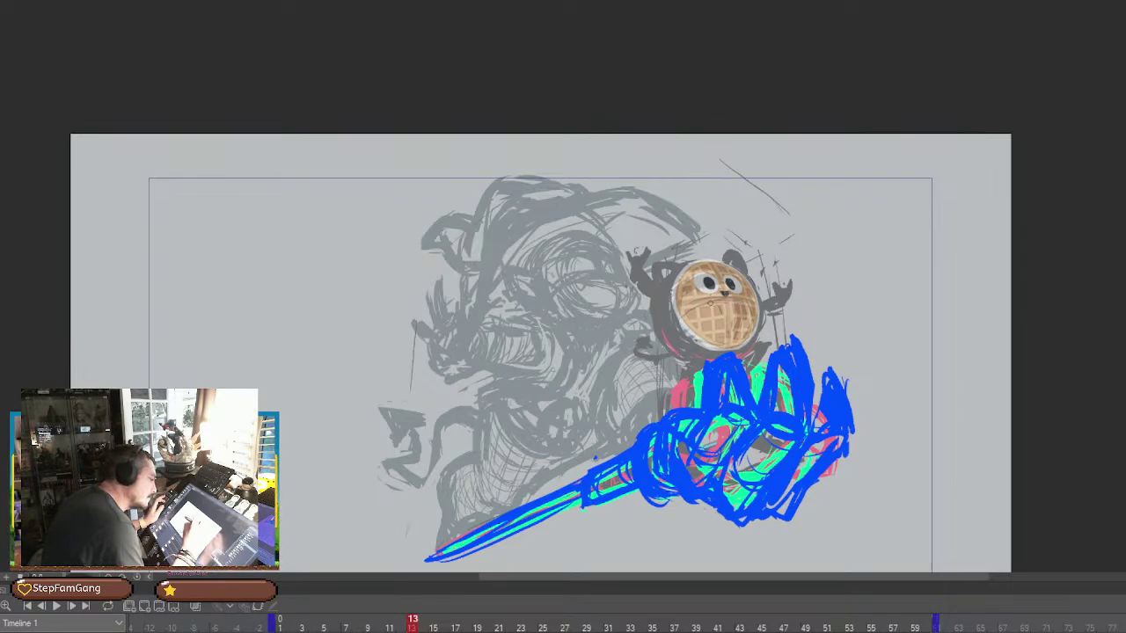
Try a magenta open grin and narrowed eyes over the waffle's face
mouse_move(730, 289)
left_mouse_down()
mouse_move(709, 293)
mouse_move(711, 313)
mouse_move(734, 293)
mouse_move(741, 307)
mouse_move(712, 319)
mouse_move(736, 296)
mouse_move(748, 304)
mouse_move(709, 316)
mouse_move(737, 297)
mouse_move(714, 317)
left_mouse_up()
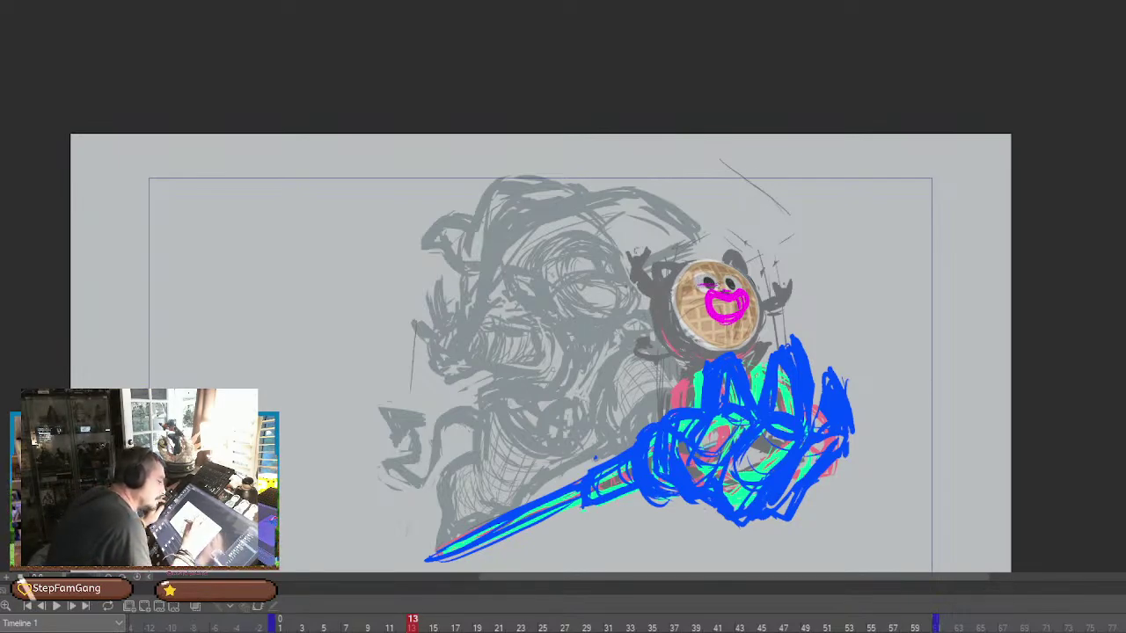
mouse_move(691, 283)
left_mouse_down()
mouse_move(705, 268)
mouse_move(744, 281)
mouse_move(713, 283)
mouse_move(715, 273)
mouse_move(735, 283)
left_mouse_up()
key("ctrl+z")
key("ctrl+z")
key("ctrl+z")
key("ctrl+z")
key("ctrl+z")
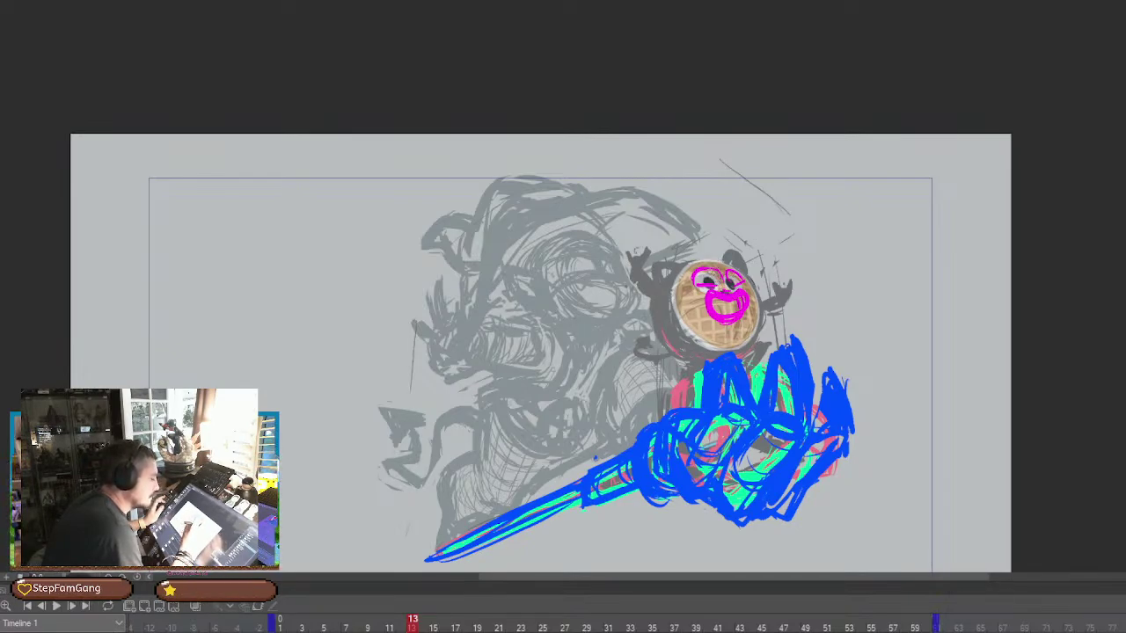
Try a wider toothy grin and angry brows in magenta, and clear the magenta face sketch from the waffle
mouse_move(707, 282)
left_mouse_down()
mouse_move(740, 279)
mouse_move(700, 300)
mouse_move(707, 306)
mouse_move(729, 314)
mouse_move(748, 300)
left_mouse_up()
key("ctrl+z")
left_click_drag(701, 300, 705, 307)
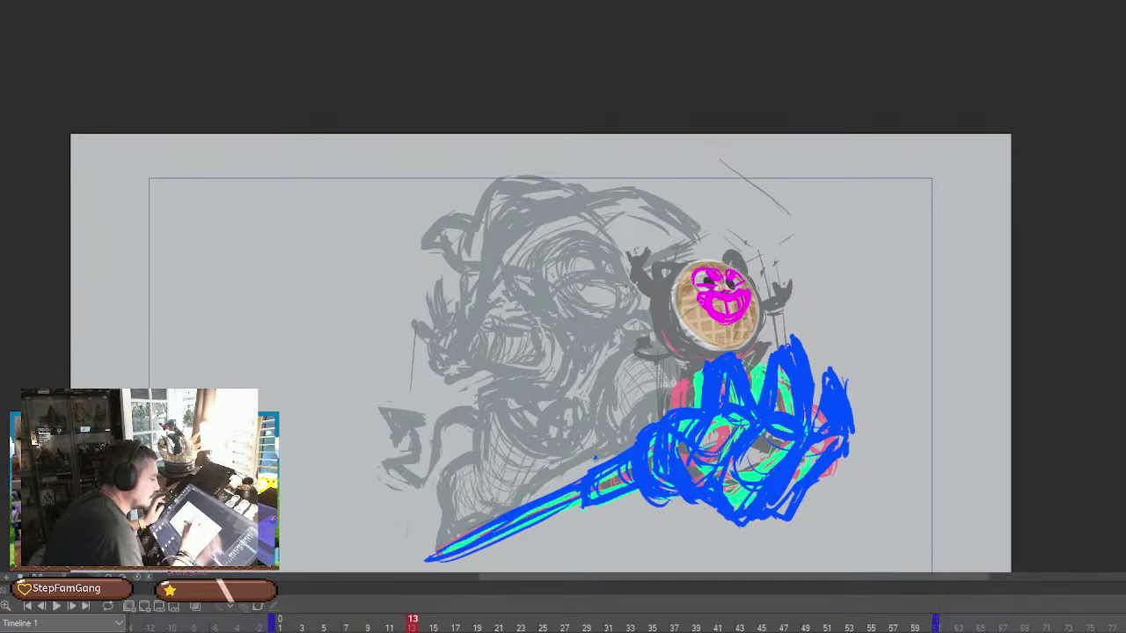
left_click_drag(716, 264, 729, 279)
key("ctrl+z")
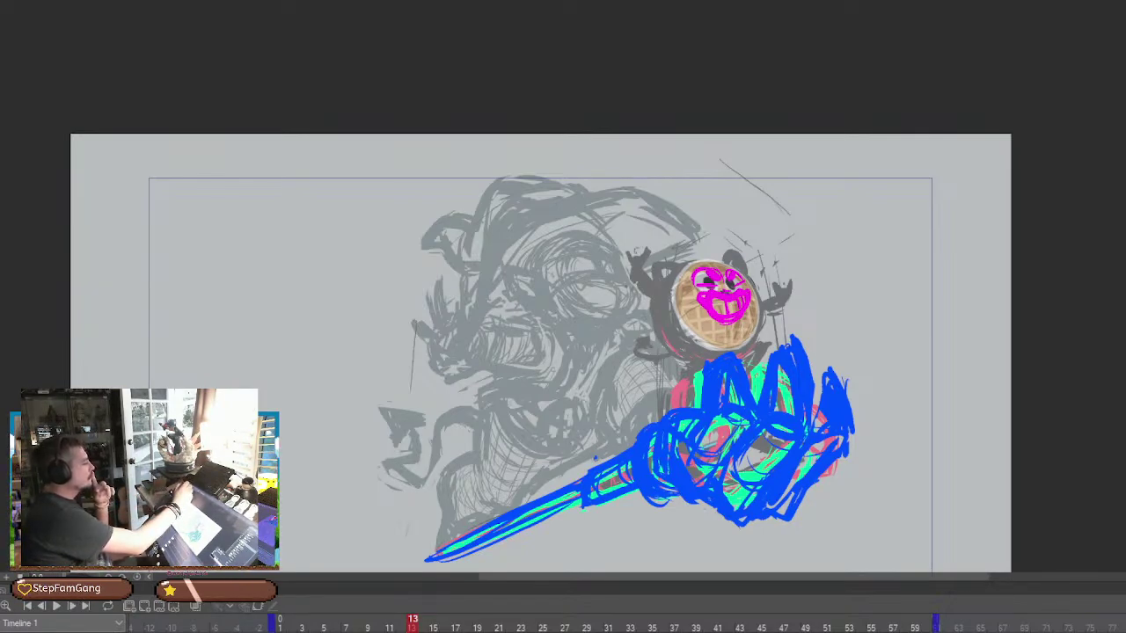
key("Delete")
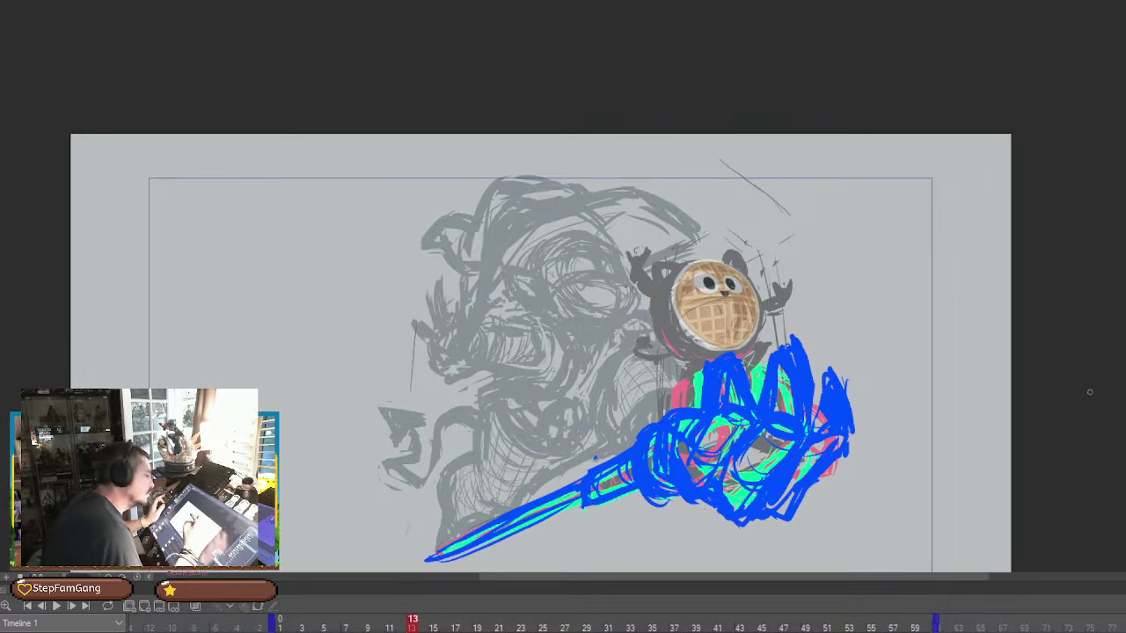
Sketch the curved side thickness of the body in magenta along the waffle's left edge
mouse_move(672, 271)
left_mouse_down()
mouse_move(696, 257)
mouse_move(659, 305)
mouse_move(679, 353)
left_mouse_up()
mouse_move(693, 261)
left_mouse_down()
mouse_move(673, 332)
mouse_move(661, 299)
mouse_move(685, 348)
mouse_move(668, 329)
mouse_move(692, 352)
left_mouse_up()
left_click_drag(677, 263, 663, 280)
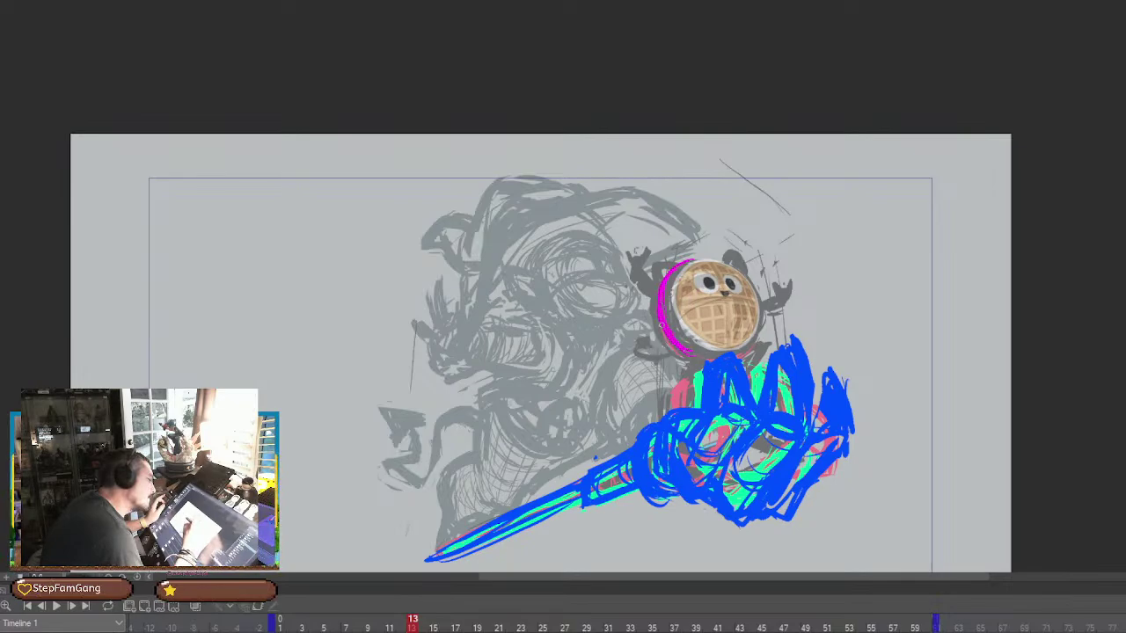
mouse_move(658, 307)
left_mouse_down()
mouse_move(671, 269)
mouse_move(693, 259)
mouse_move(693, 355)
left_mouse_up()
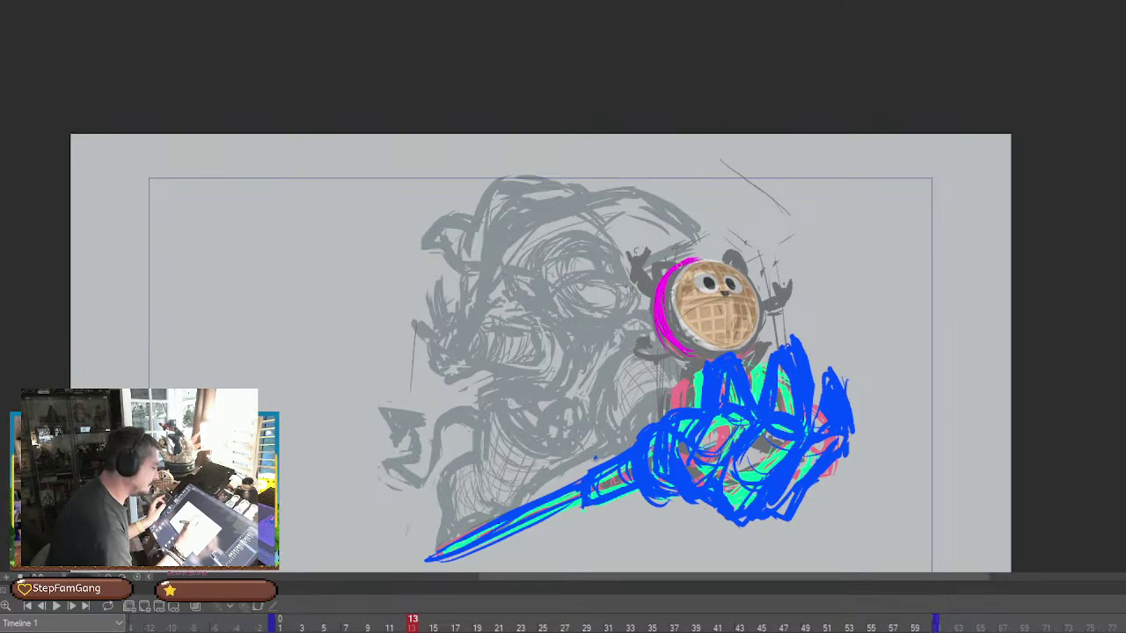
Add two pointed magenta ears on the body and extend the contour along the waffle's upper and lower edges
mouse_move(680, 267)
left_mouse_down()
mouse_move(657, 260)
mouse_move(688, 263)
mouse_move(673, 275)
left_mouse_up()
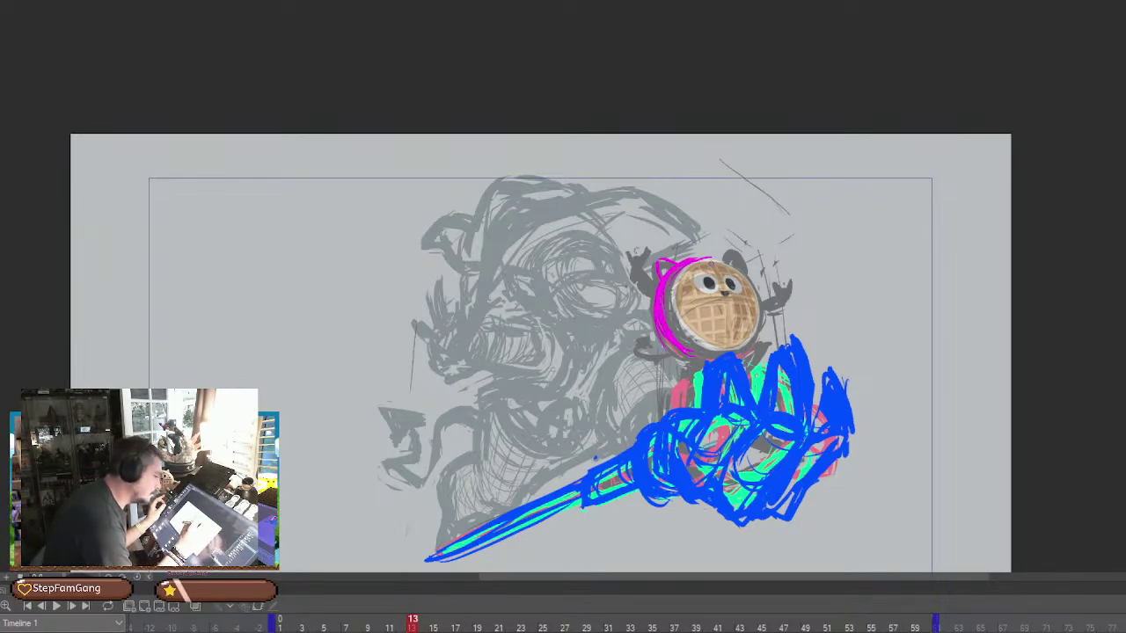
mouse_move(710, 262)
left_mouse_down()
mouse_move(677, 281)
mouse_move(676, 325)
mouse_move(723, 356)
left_mouse_up()
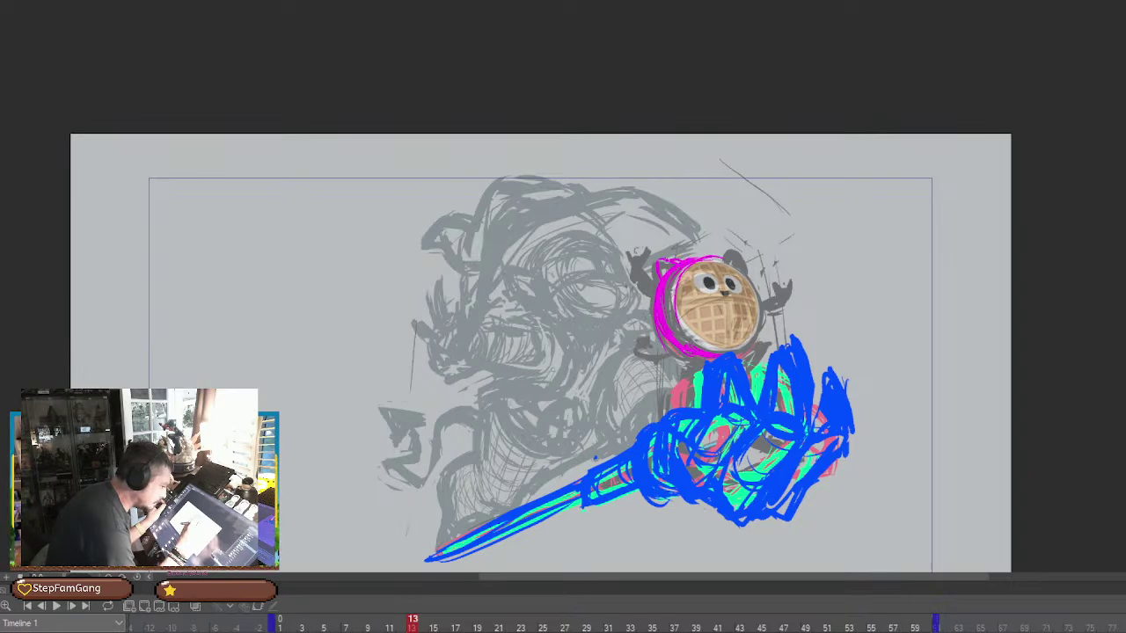
mouse_move(671, 261)
left_mouse_down()
mouse_move(660, 272)
mouse_move(739, 269)
mouse_move(727, 248)
left_mouse_up()
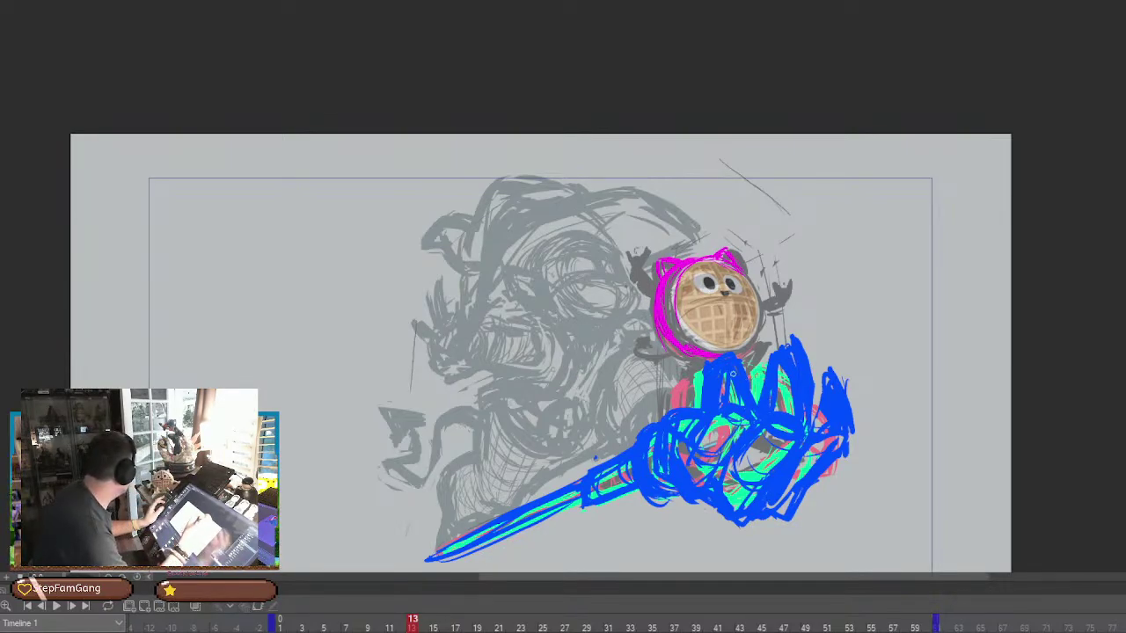
Block in short raised magenta upper arms on both sides of the waffle body
mouse_move(755, 286)
left_mouse_down()
mouse_move(762, 270)
mouse_move(759, 290)
left_mouse_up()
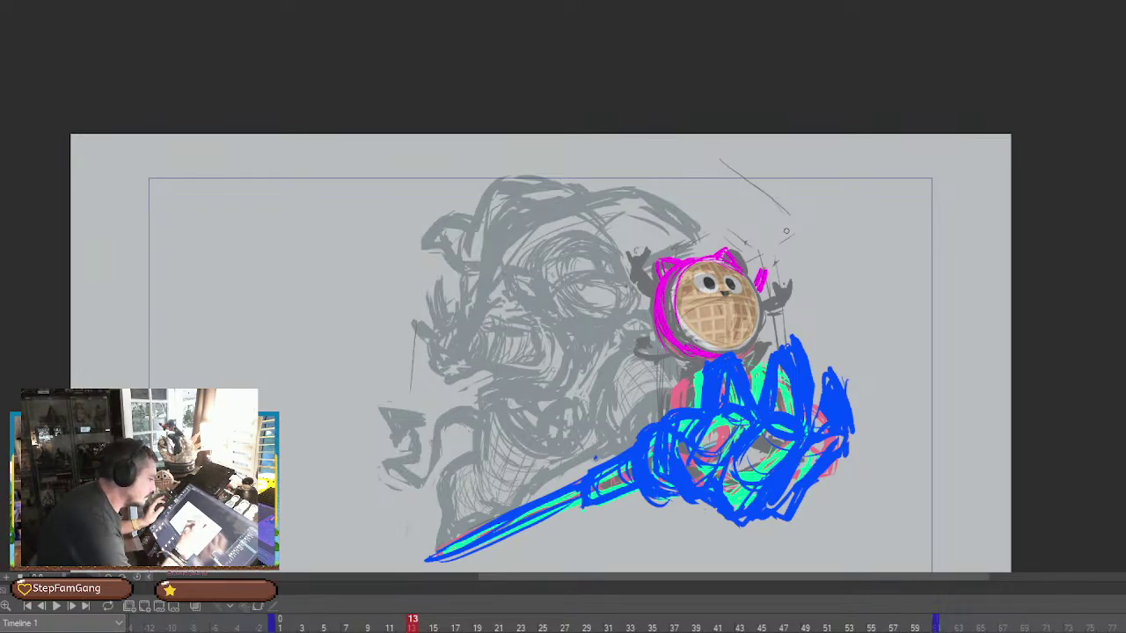
left_click_drag(668, 300, 649, 281)
mouse_move(649, 280)
left_mouse_down()
mouse_move(658, 297)
mouse_move(646, 270)
left_mouse_up()
left_click_drag(647, 271, 656, 287)
left_click_drag(766, 268, 762, 287)
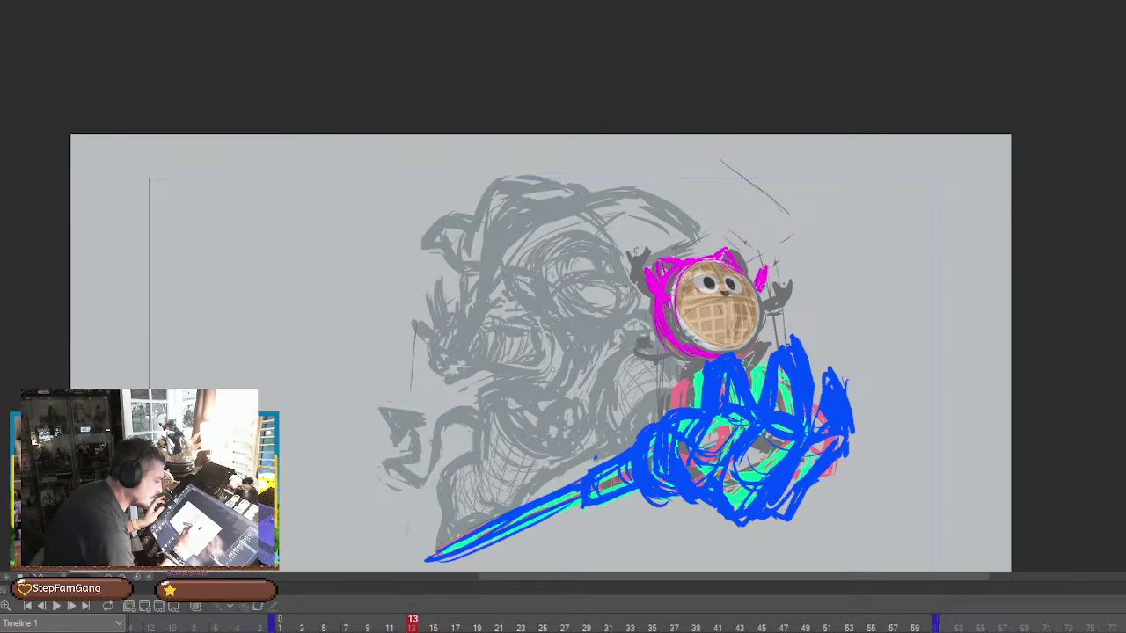
Clean up and thicken the magenta body rim around the waffle, adding an inner edge line and filling in the ears
left_click_drag(665, 300, 681, 342)
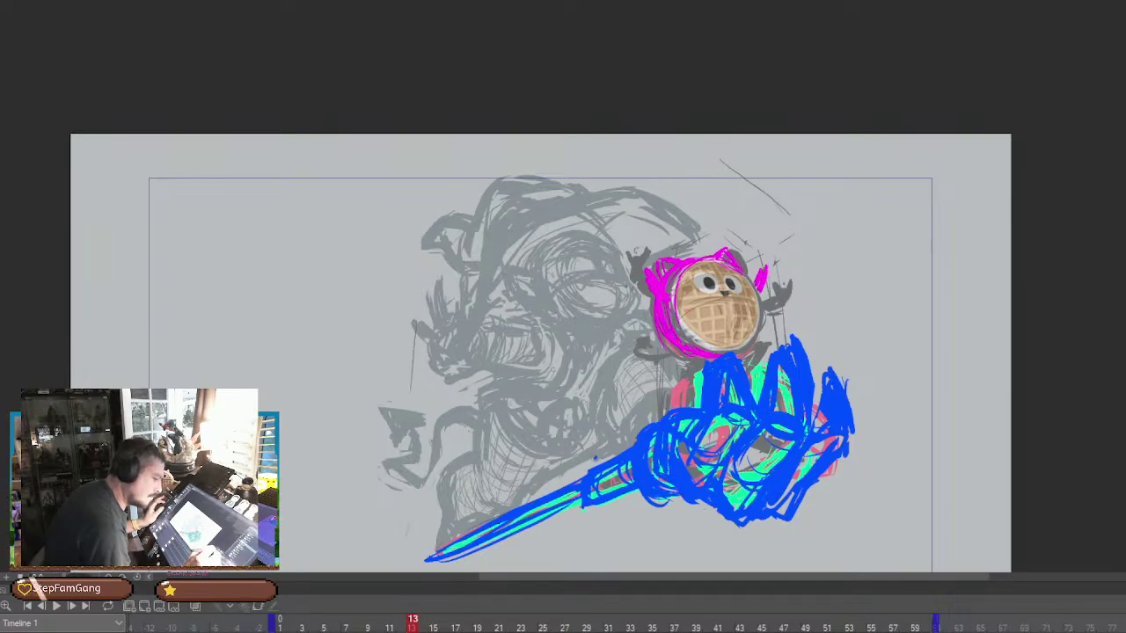
mouse_move(662, 280)
left_mouse_down()
mouse_move(680, 350)
mouse_move(659, 285)
mouse_move(656, 322)
left_mouse_up()
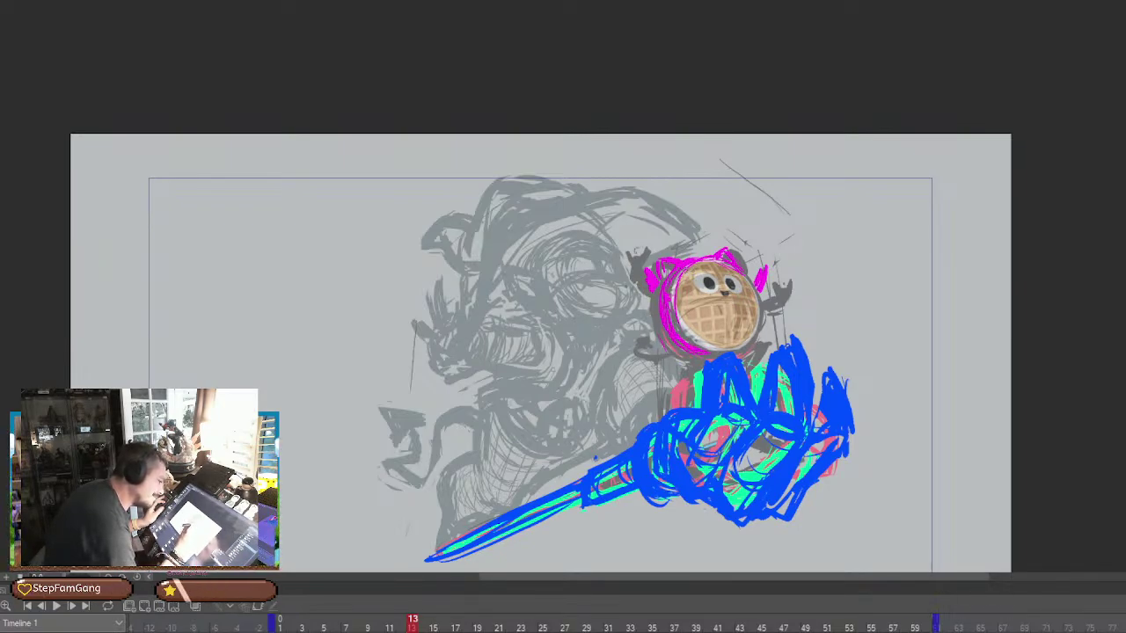
mouse_move(677, 306)
left_mouse_down()
mouse_move(695, 340)
mouse_move(740, 343)
left_mouse_up()
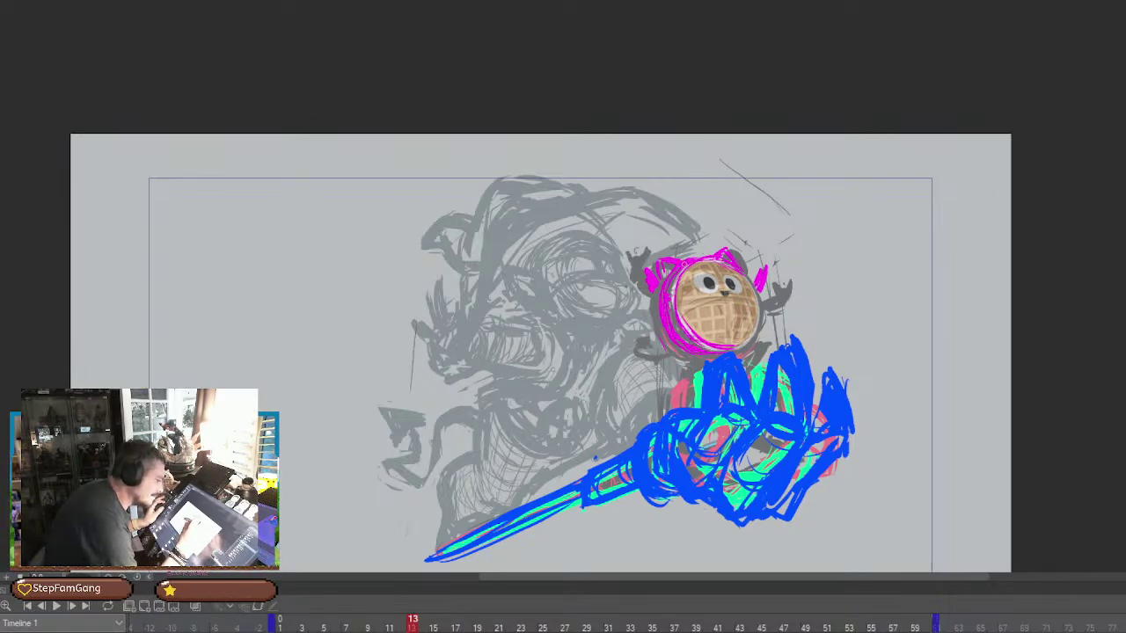
mouse_move(661, 260)
left_mouse_down()
mouse_move(663, 282)
mouse_move(693, 263)
mouse_move(739, 264)
mouse_move(701, 255)
mouse_move(758, 262)
mouse_move(761, 289)
mouse_move(752, 253)
mouse_move(758, 292)
left_mouse_up()
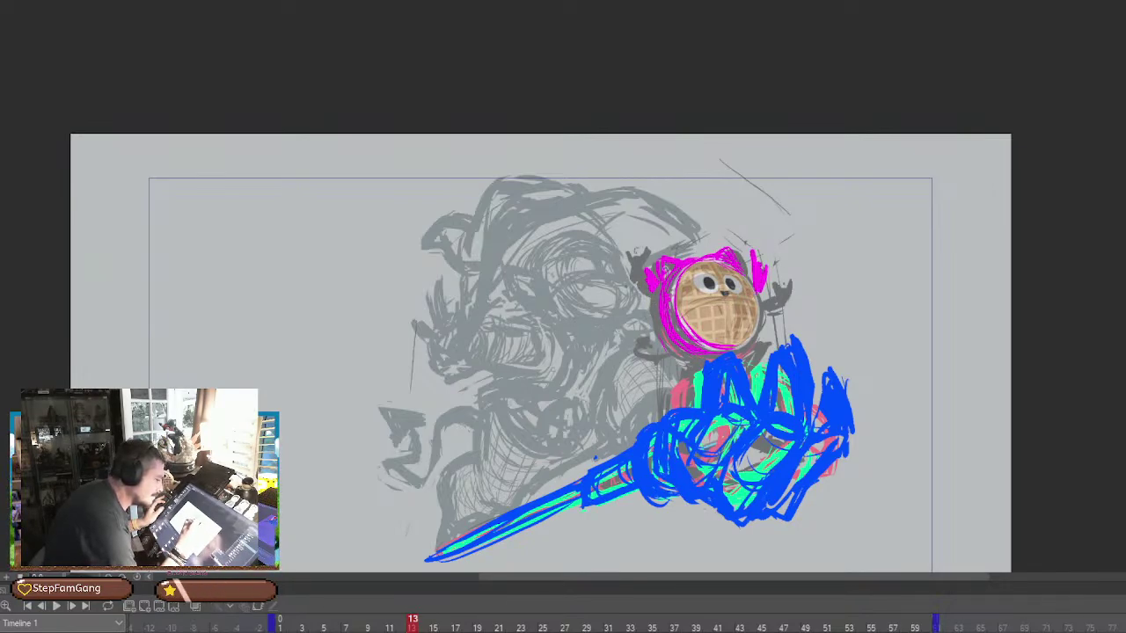
key("ctrl+z")
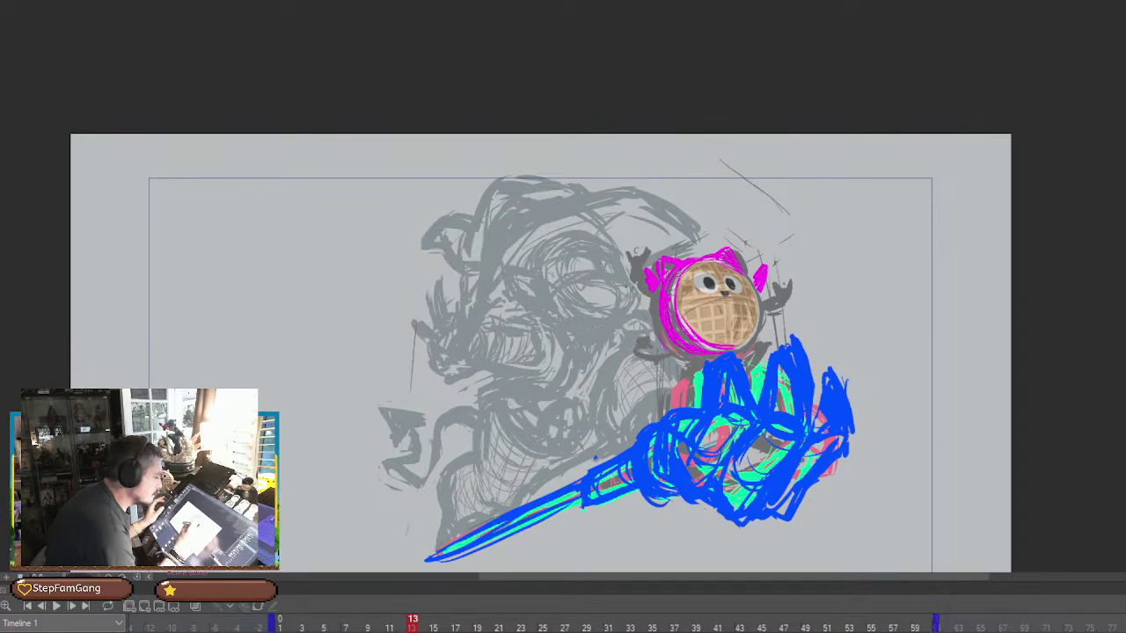
mouse_move(687, 267)
left_mouse_down()
mouse_move(674, 311)
mouse_move(710, 347)
mouse_move(737, 346)
mouse_move(666, 317)
mouse_move(658, 288)
mouse_move(710, 259)
left_mouse_up()
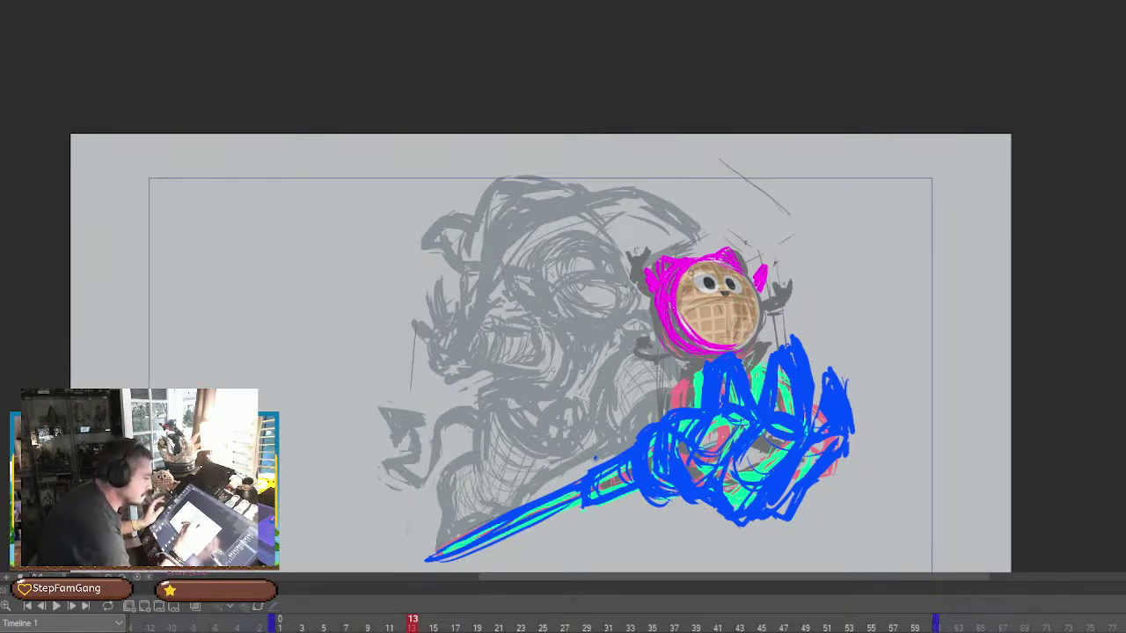
left_click_drag(670, 297, 668, 313)
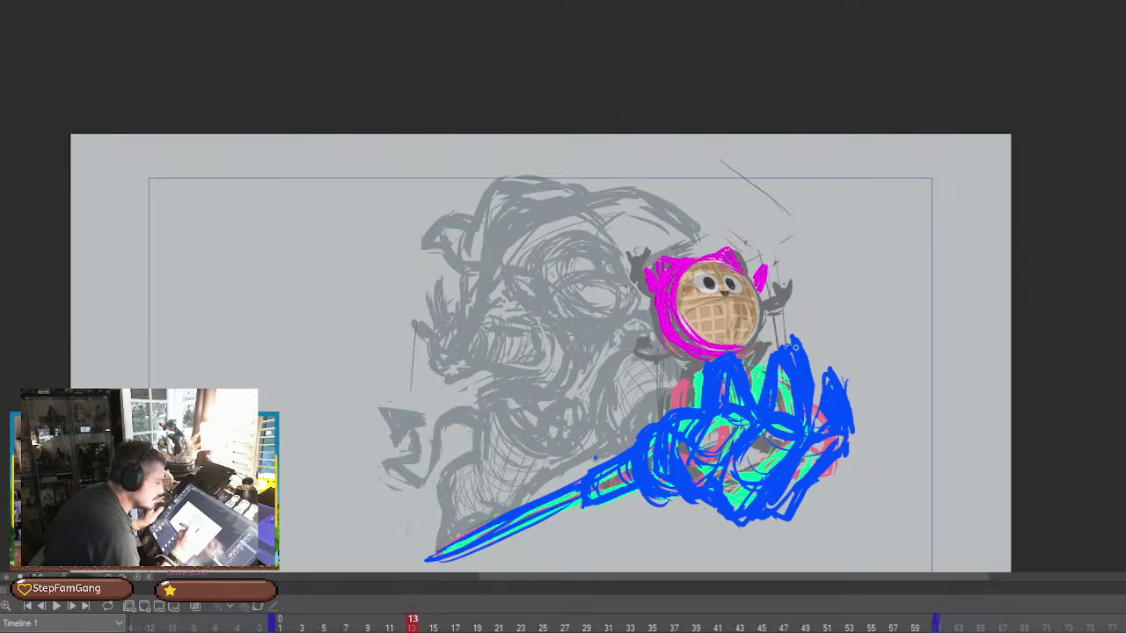
mouse_move(669, 355)
left_mouse_down()
mouse_move(642, 356)
mouse_move(637, 344)
mouse_move(652, 333)
mouse_move(640, 353)
left_mouse_up()
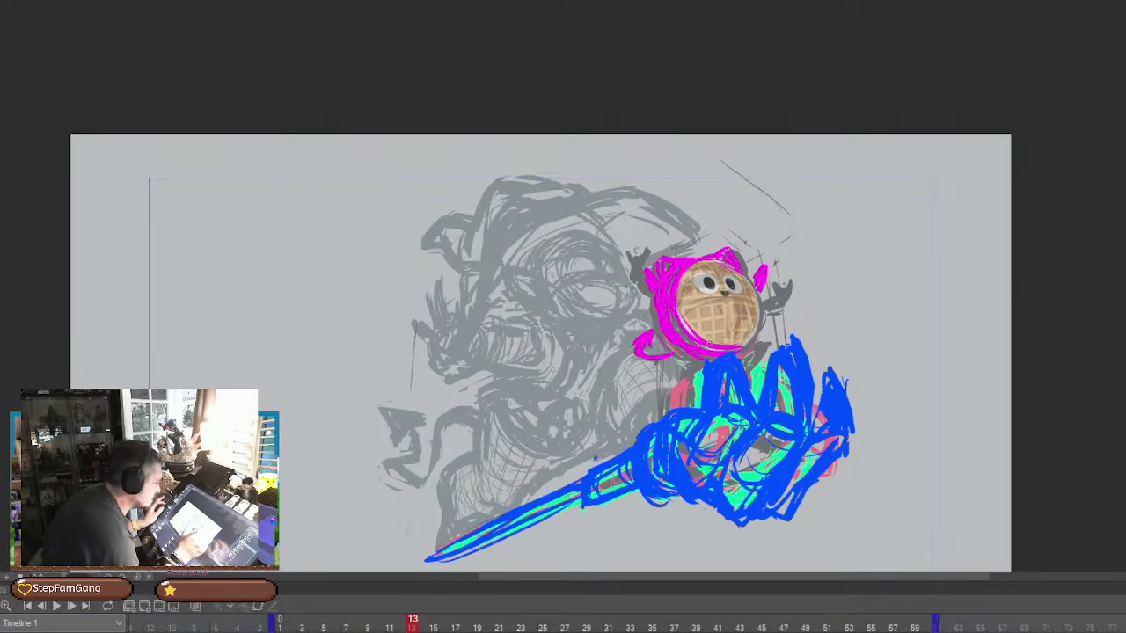
key("ctrl+z")
key("ctrl+z")
key("ctrl+z")
key("ctrl+z")
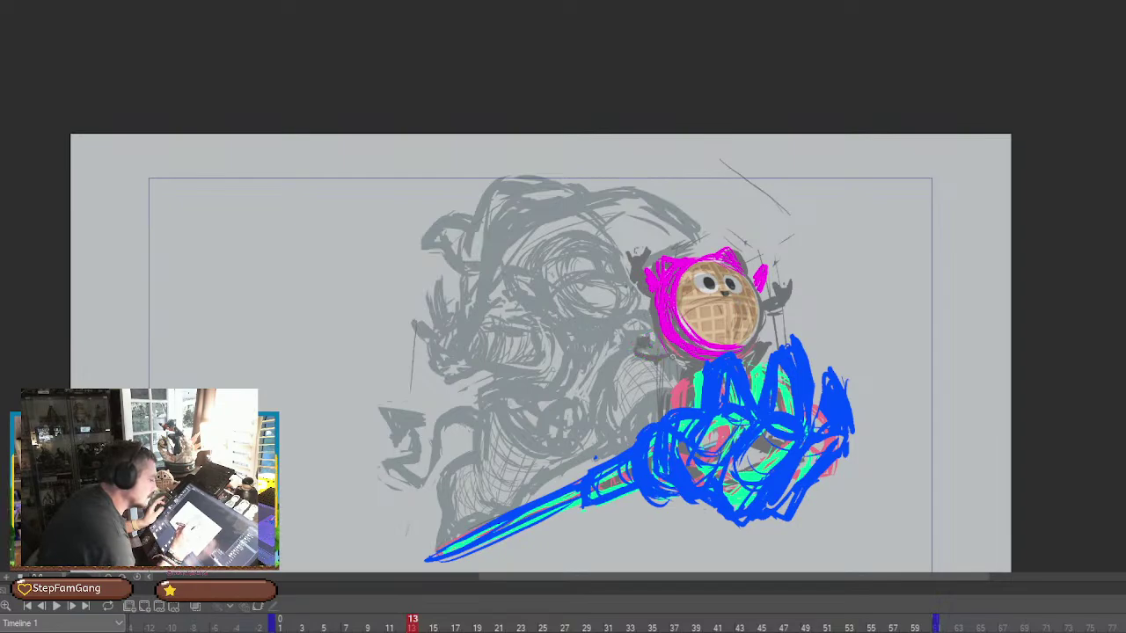
Draw a curled magenta tail with an arrow-shaped tip at the body's lower left and lengthen both raised arms
mouse_move(675, 353)
left_mouse_down()
mouse_move(658, 360)
mouse_move(640, 343)
mouse_move(647, 332)
mouse_move(649, 341)
left_mouse_up()
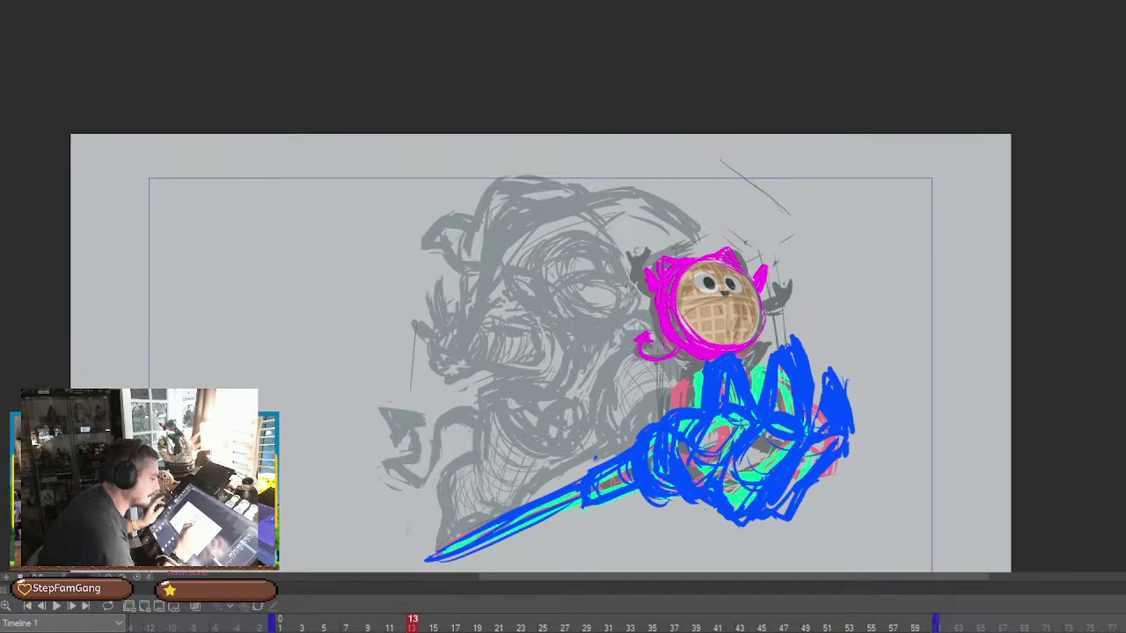
left_click_drag(653, 284, 639, 269)
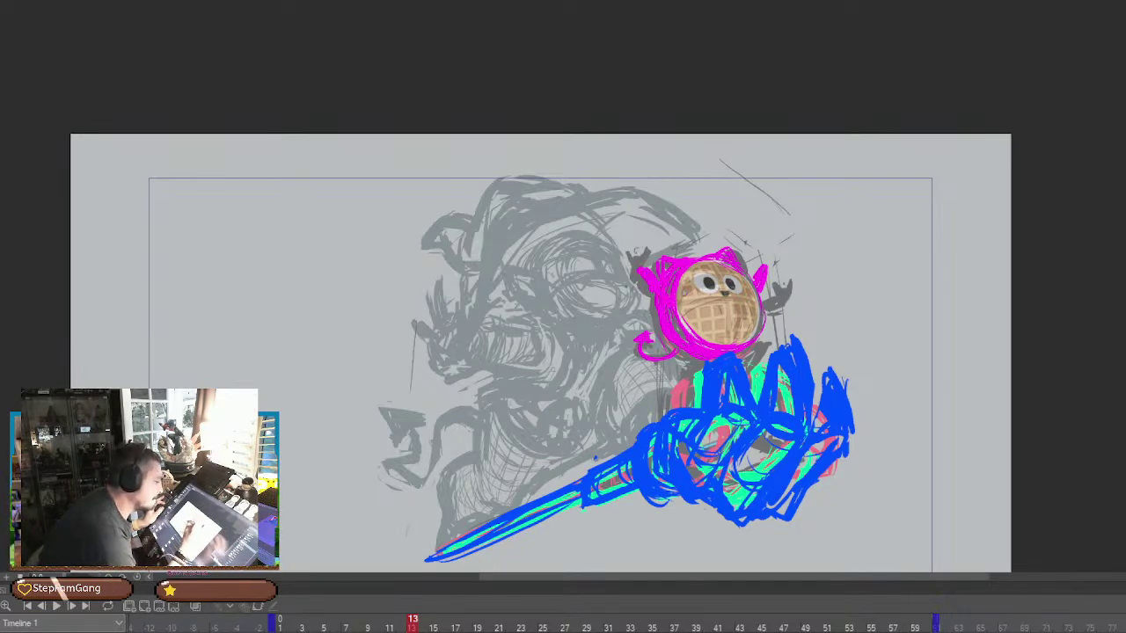
left_click_drag(761, 297, 763, 266)
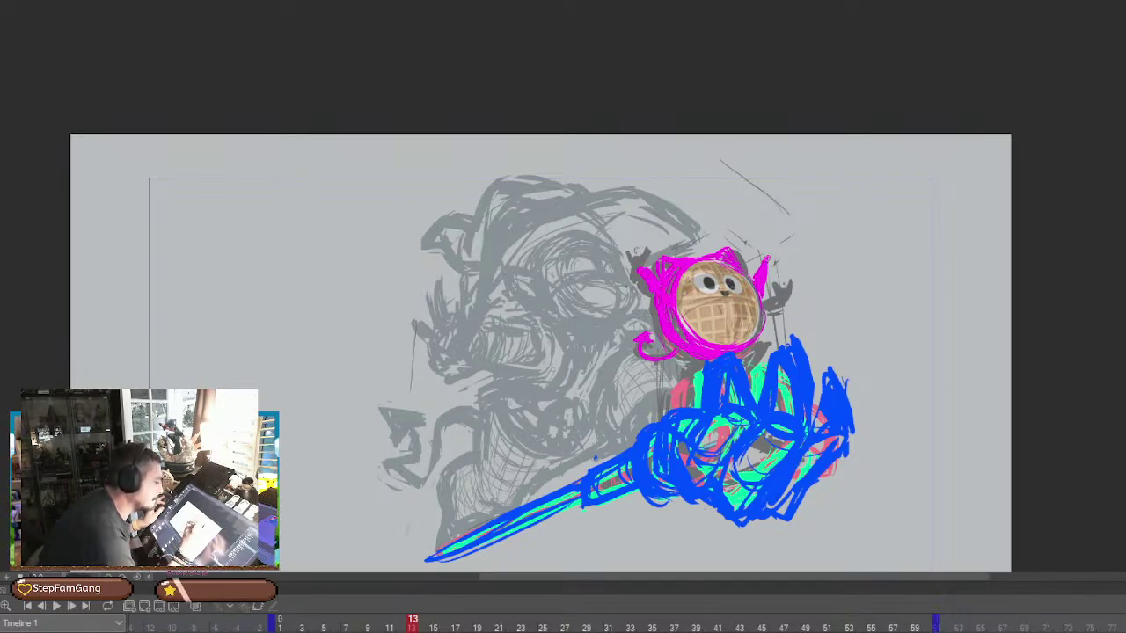
left_click_drag(640, 268, 641, 261)
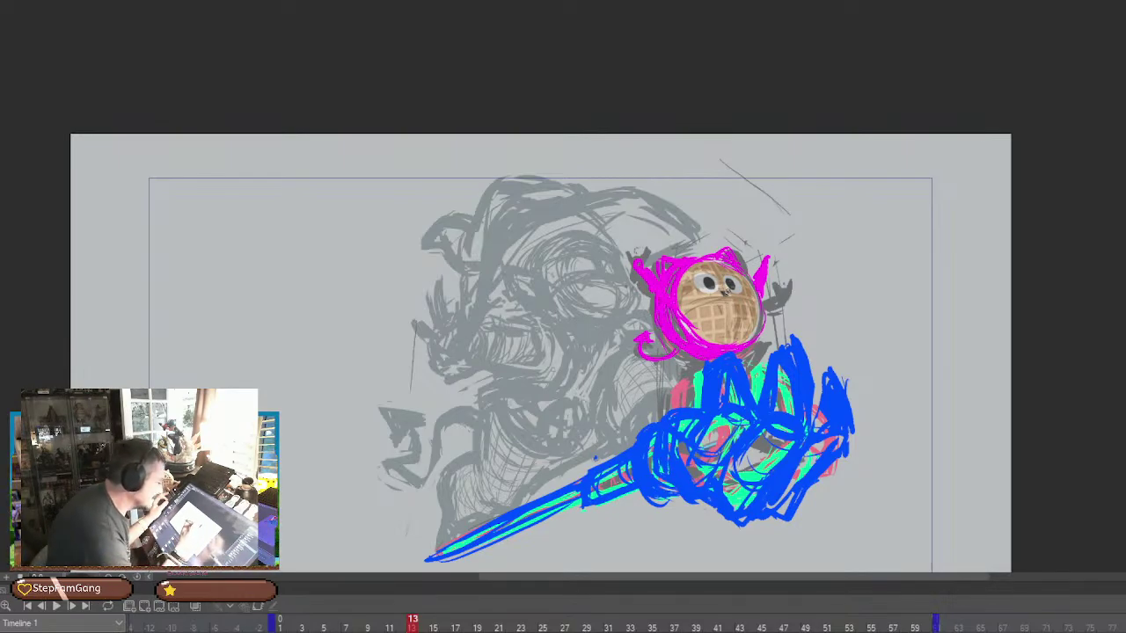
Sketch a tall open mouth with a tongue in magenta on the right half of the waffle's face
mouse_move(712, 287)
left_mouse_down()
mouse_move(713, 306)
mouse_move(730, 289)
mouse_move(736, 320)
left_mouse_up()
key("ctrl+z")
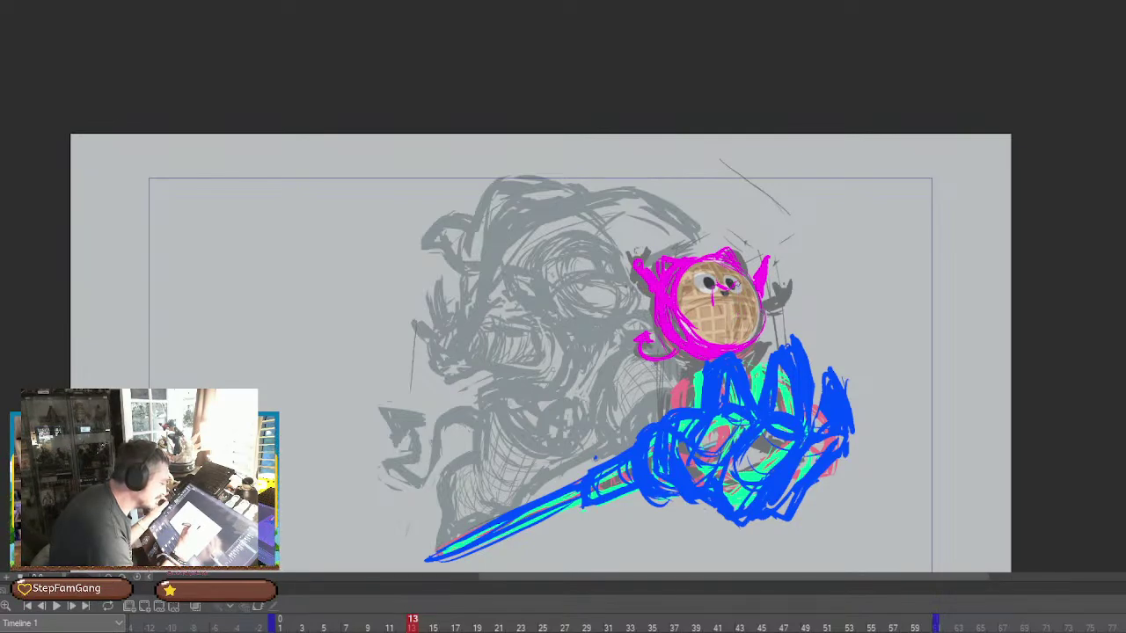
left_click_drag(739, 282, 730, 318)
mouse_move(725, 287)
left_mouse_down()
mouse_move(721, 320)
mouse_move(740, 303)
mouse_move(744, 320)
left_mouse_up()
mouse_move(714, 286)
left_mouse_down()
mouse_move(716, 315)
mouse_move(738, 316)
mouse_move(737, 286)
left_mouse_up()
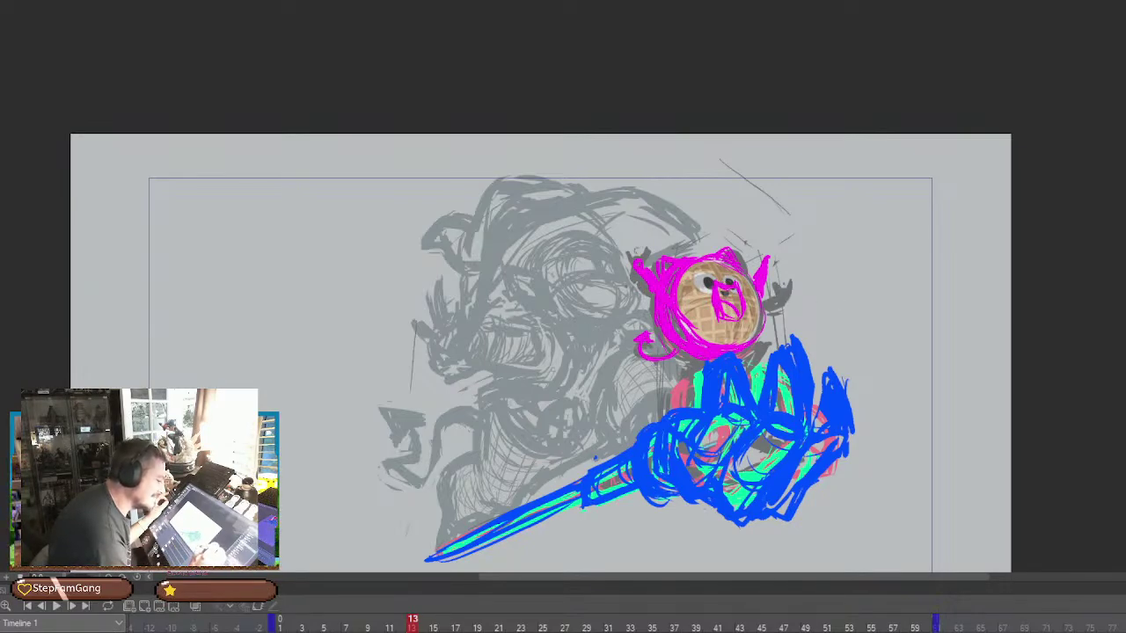
Select the sketched magenta mouth and shift it slightly lower on the waffle's face
mouse_move(719, 255)
left_mouse_down()
mouse_move(756, 295)
mouse_move(741, 323)
mouse_move(705, 287)
left_mouse_up()
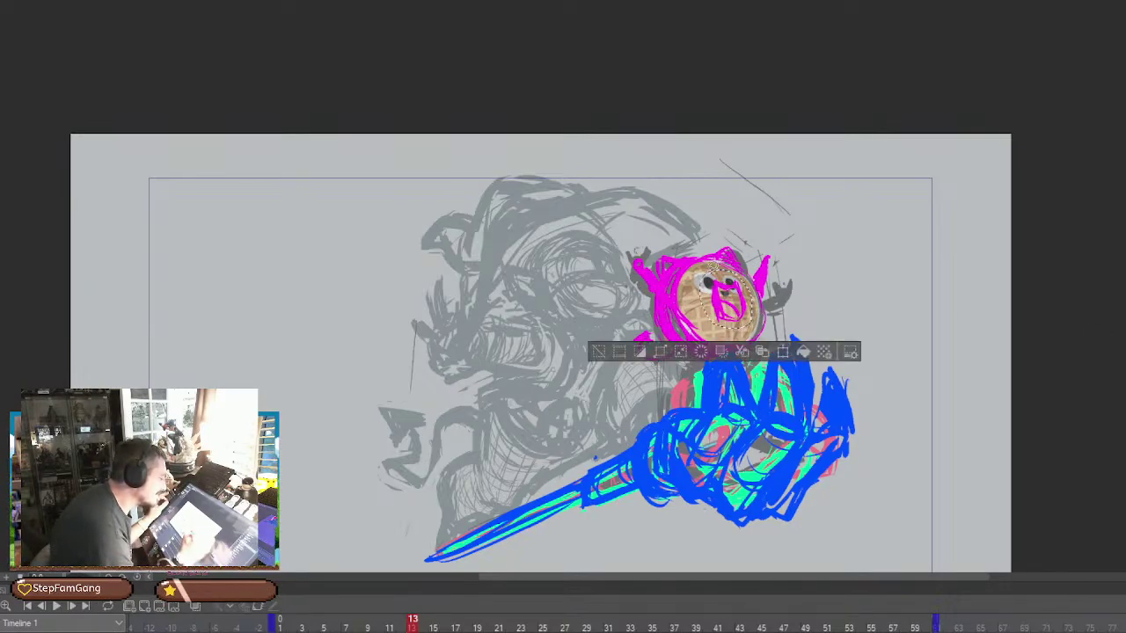
key("Left")
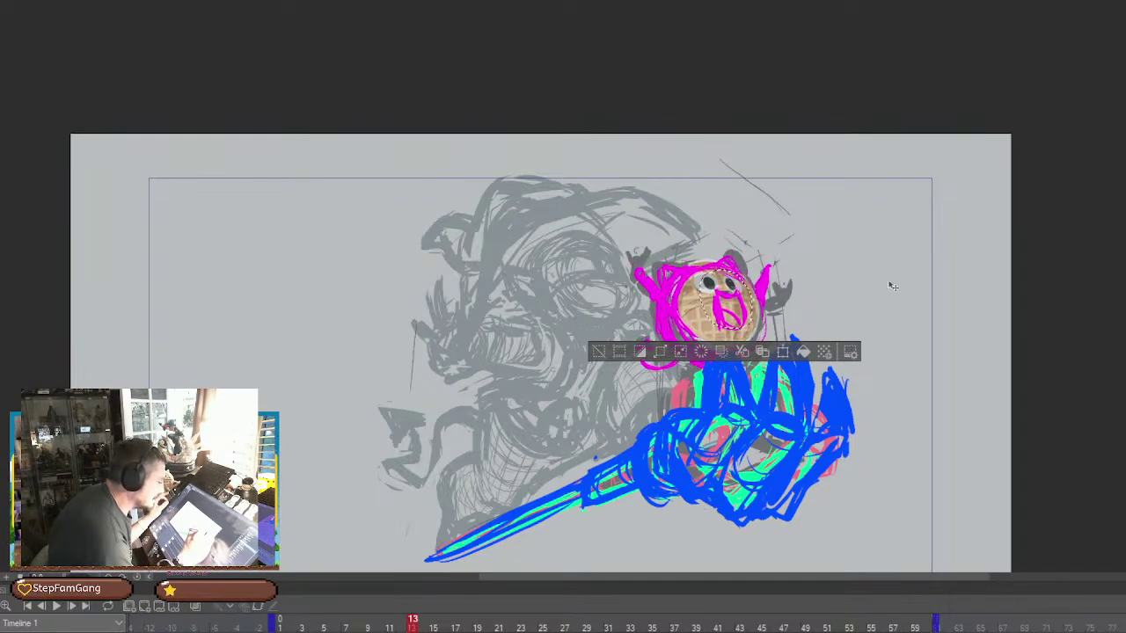
key("Right")
left_click_drag(737, 289, 741, 300)
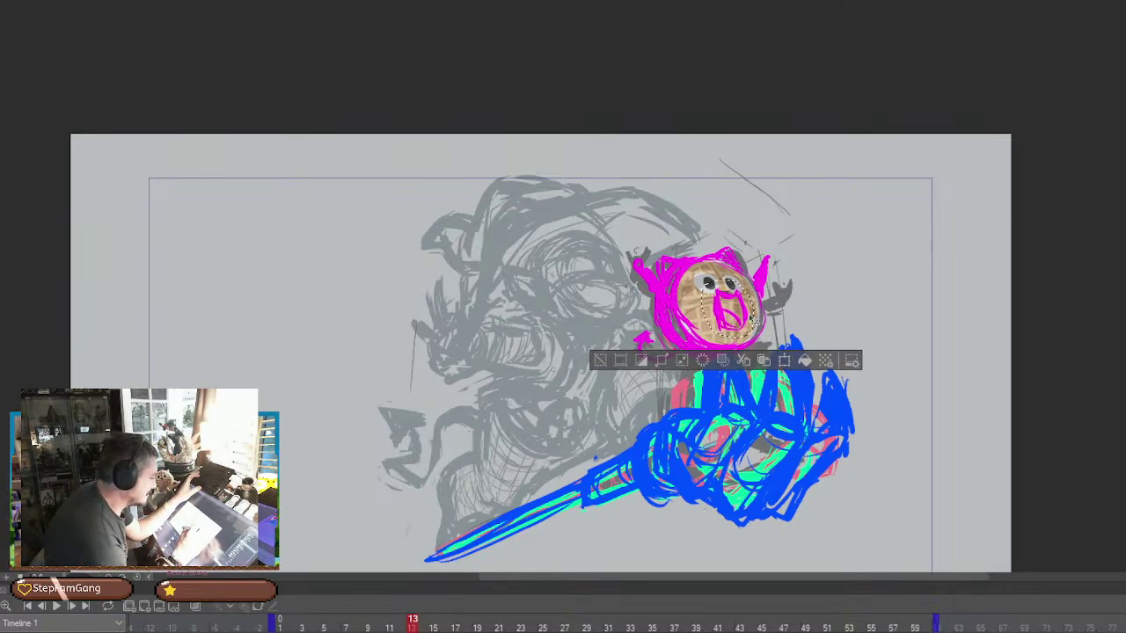
left_click(750, 358)
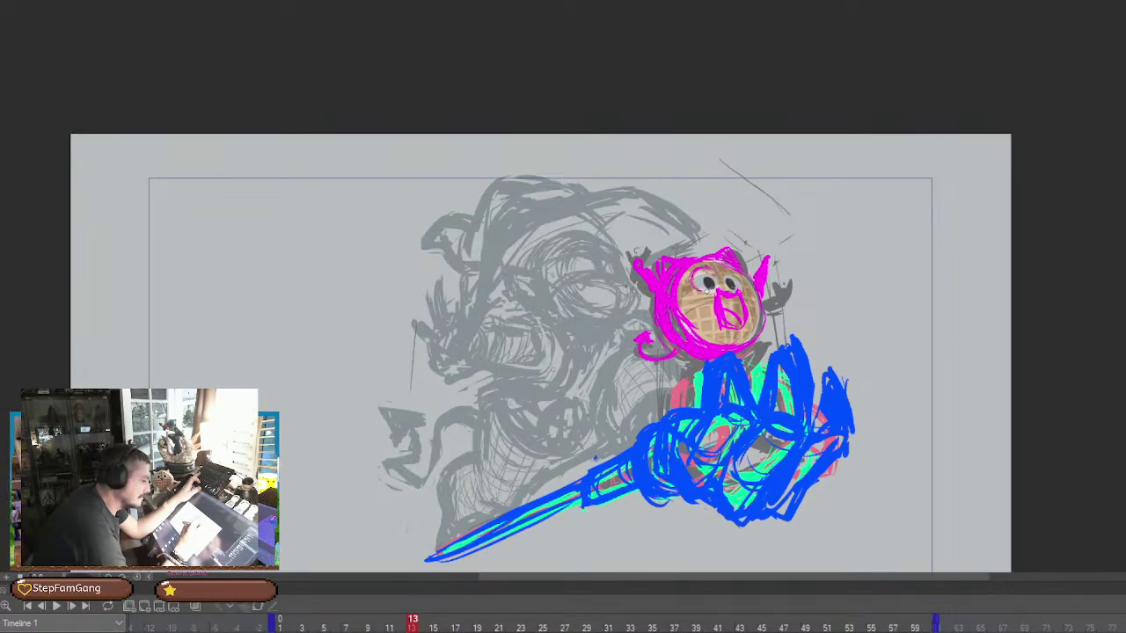
Remove the tall open mouth, outline both eyes in magenta and sketch a small round muzzle below them
mouse_move(705, 291)
left_mouse_down()
mouse_move(736, 270)
mouse_move(738, 288)
mouse_move(714, 273)
mouse_move(700, 291)
mouse_move(715, 265)
mouse_move(697, 290)
mouse_move(720, 286)
mouse_move(702, 293)
left_mouse_up()
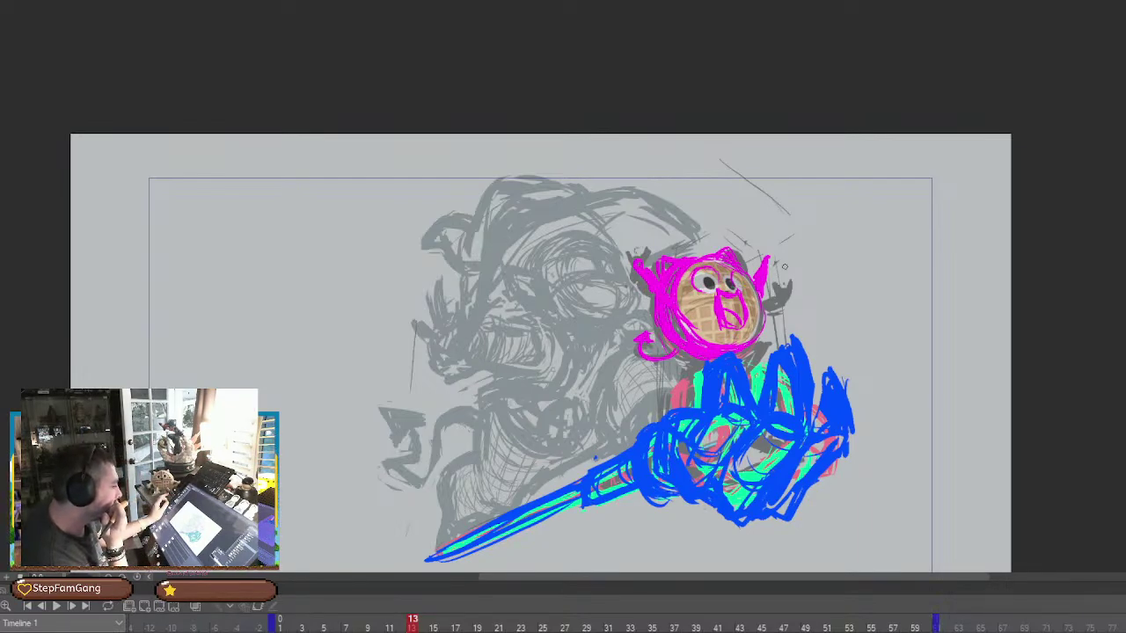
left_click_drag(695, 292, 700, 269)
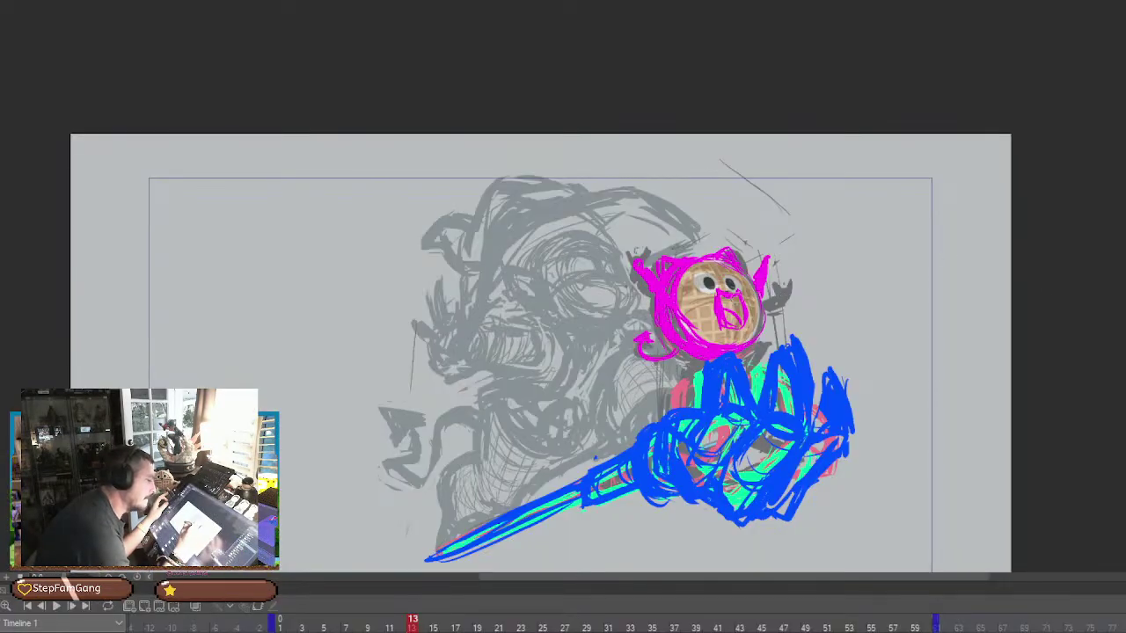
mouse_move(737, 297)
left_mouse_down()
mouse_move(744, 283)
mouse_move(752, 319)
mouse_move(724, 298)
mouse_move(743, 294)
mouse_move(721, 332)
mouse_move(734, 315)
mouse_move(743, 325)
left_mouse_up()
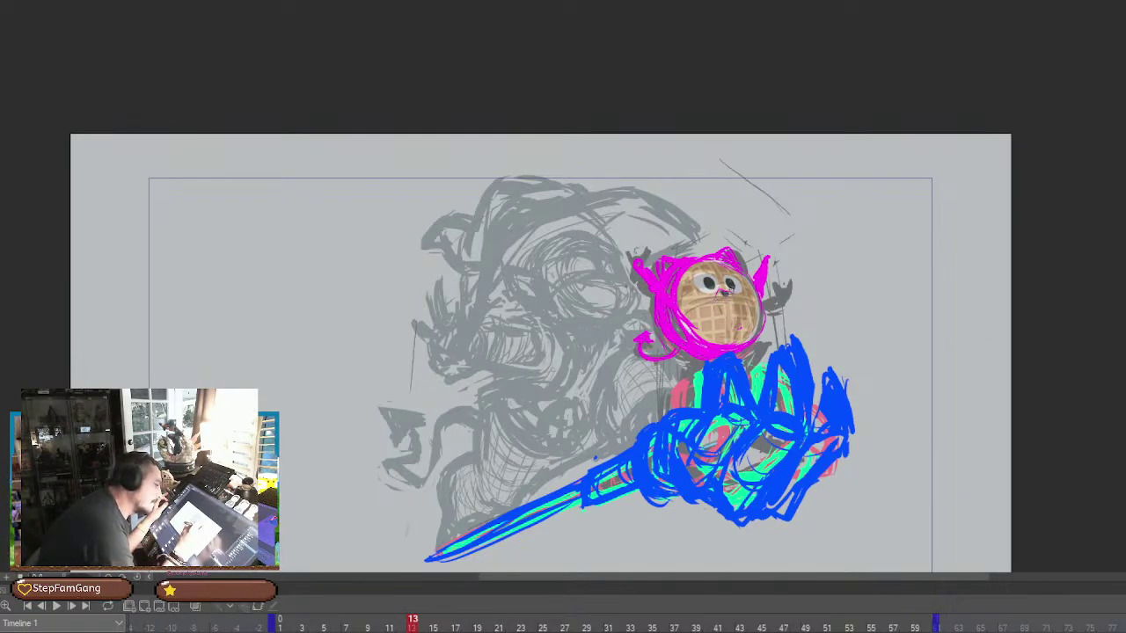
mouse_move(733, 290)
left_mouse_down()
mouse_move(741, 304)
mouse_move(720, 305)
mouse_move(730, 305)
left_mouse_up()
key("ctrl+z")
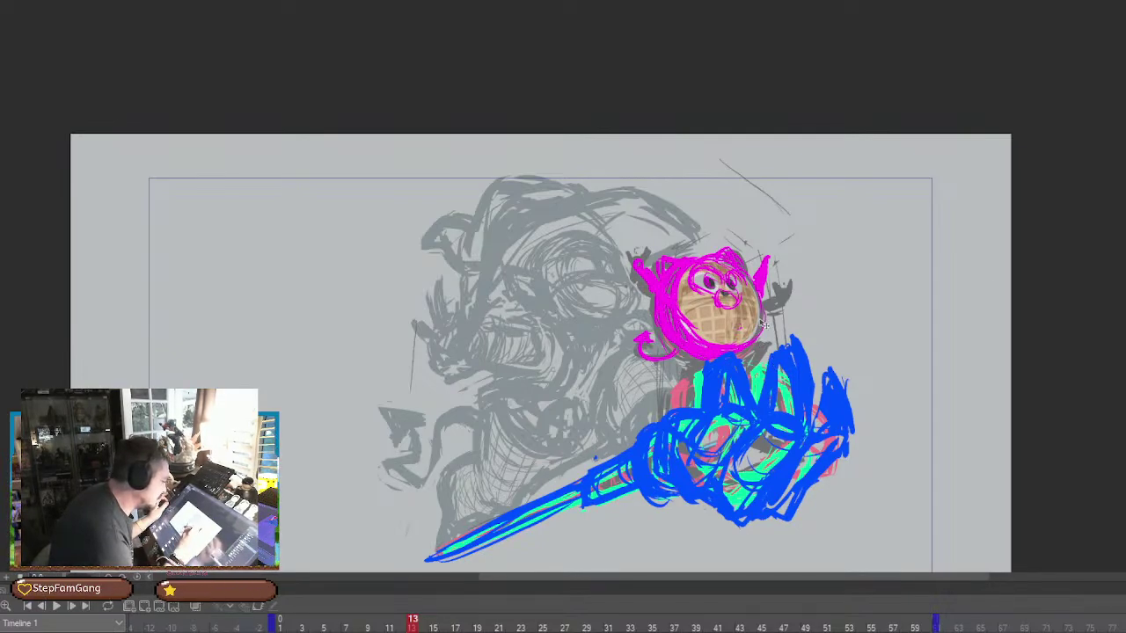
Sketch two magenta legs reaching from the body down to the blue hand, and add raised fingers to the figure's left-side arm
left_click_drag(757, 328, 763, 320)
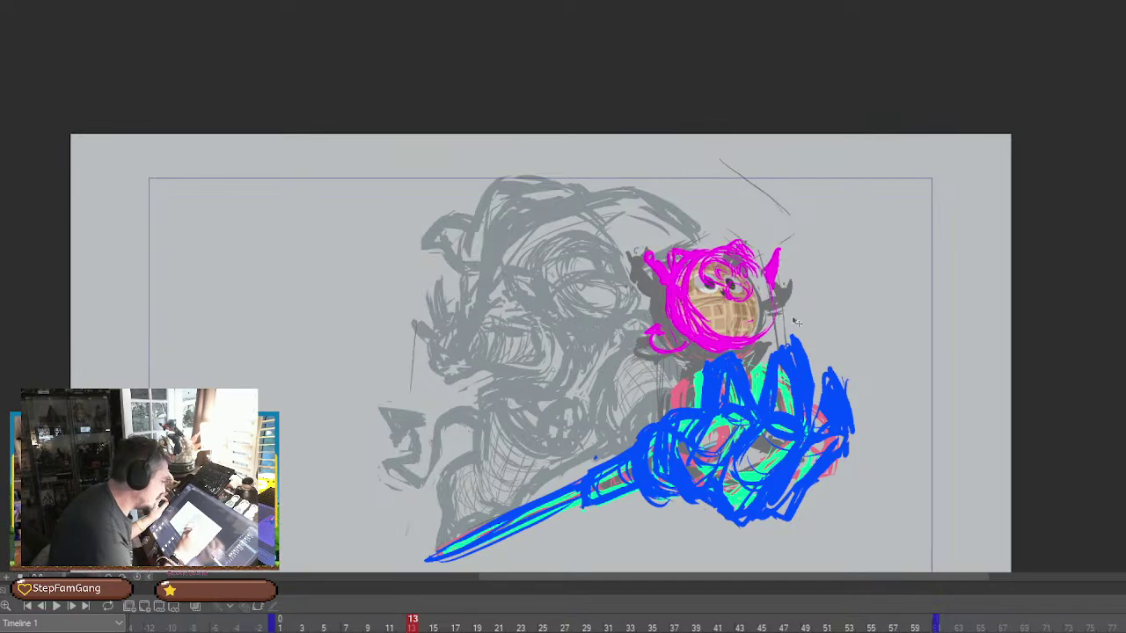
key("ctrl+z")
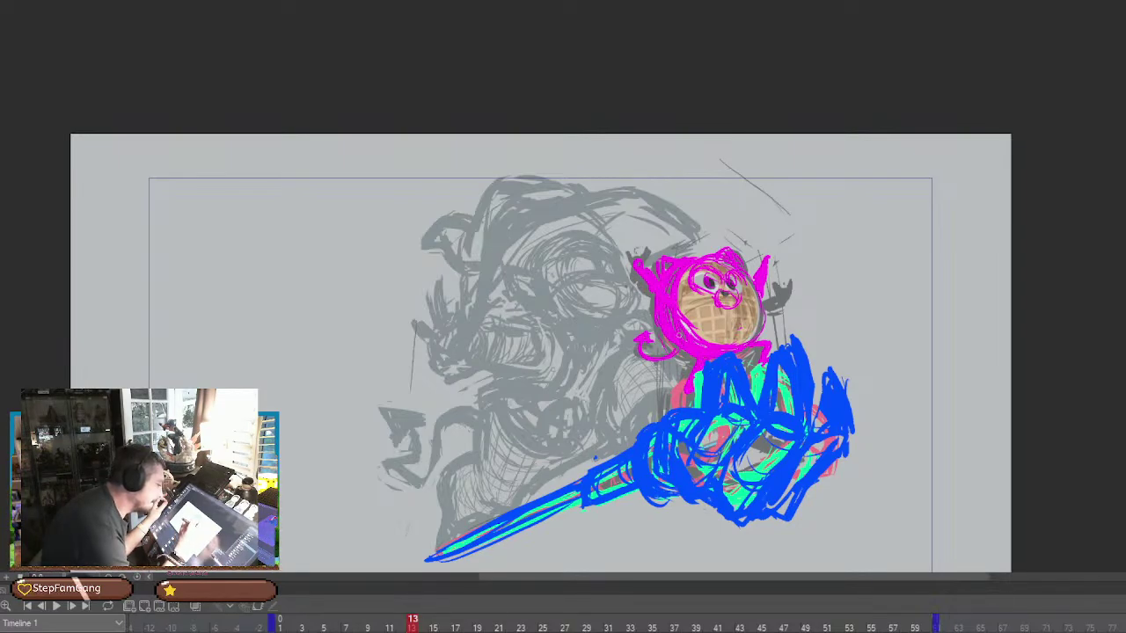
left_click_drag(782, 258, 770, 252)
mouse_move(636, 261)
left_mouse_down()
mouse_move(648, 247)
mouse_move(637, 255)
left_mouse_up()
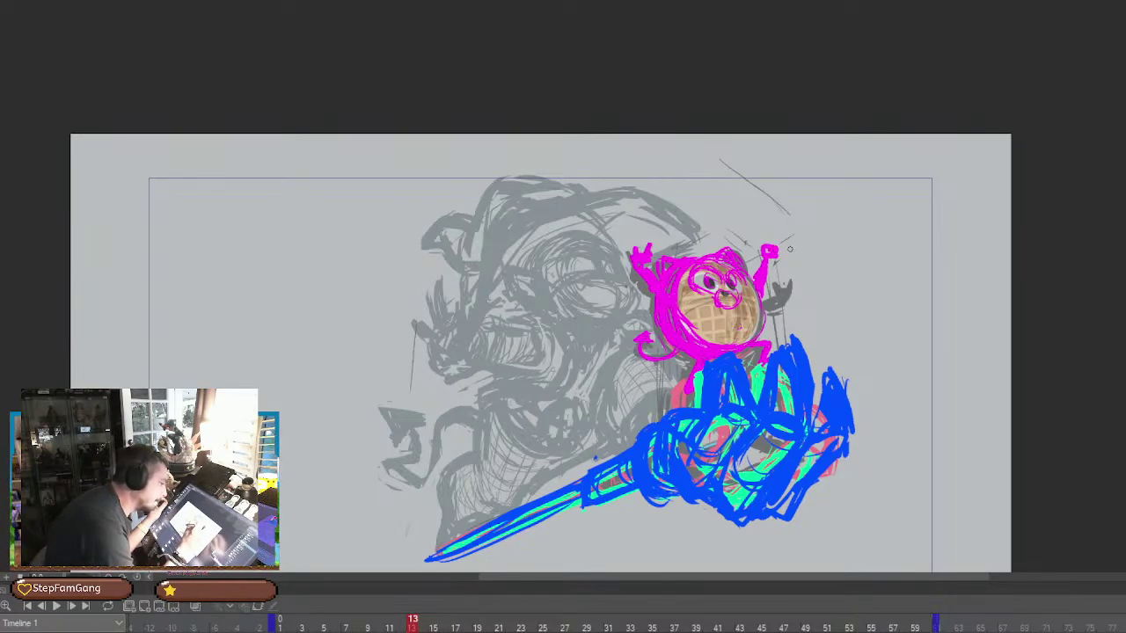
Redraw the figure's right-side hand in magenta with two upright fingers instead of the square fist
mouse_move(767, 244)
left_mouse_down()
mouse_move(774, 258)
mouse_move(764, 237)
mouse_move(778, 234)
mouse_move(763, 255)
mouse_move(782, 236)
left_mouse_up()
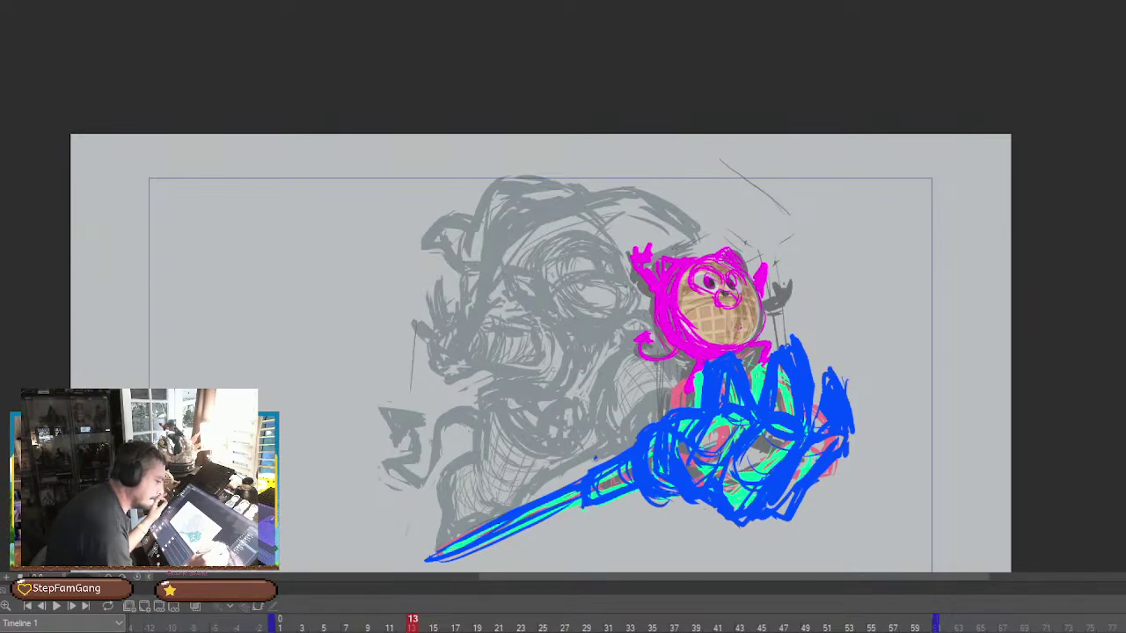
left_click_drag(1124, 278, 996, 278)
left_click(897, 355)
mouse_move(762, 268)
left_mouse_down()
mouse_move(778, 256)
mouse_move(763, 245)
mouse_move(773, 242)
left_mouse_up()
key("ctrl+z")
left_click_drag(773, 243, 777, 265)
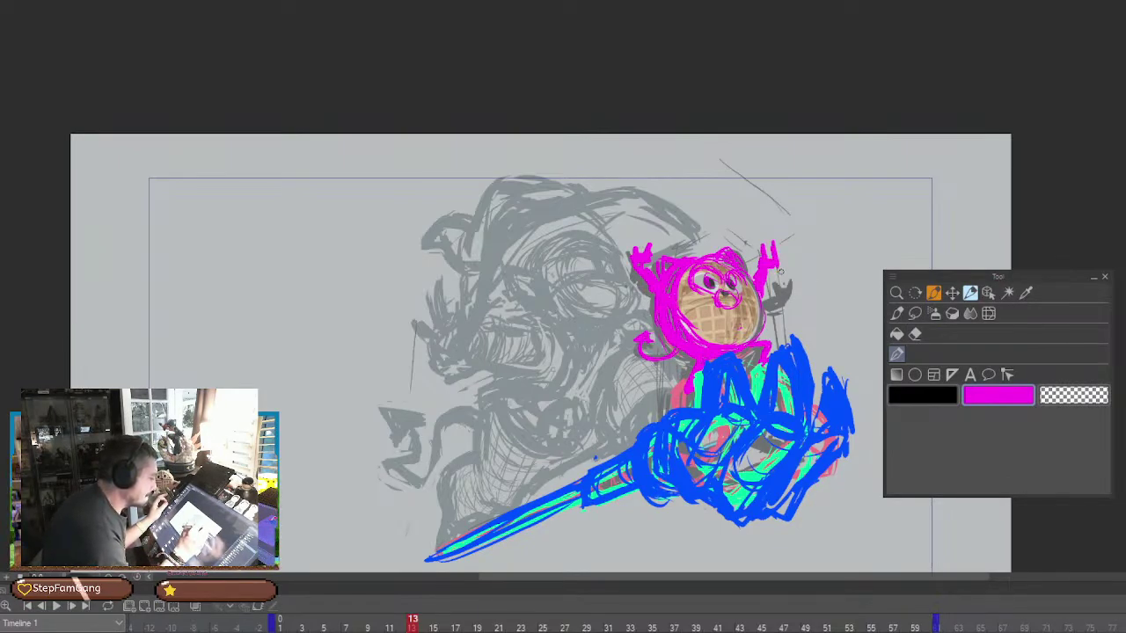
Erase excess strokes around the ear on top of the head and rework the eyes and mouth line in magenta
key("e")
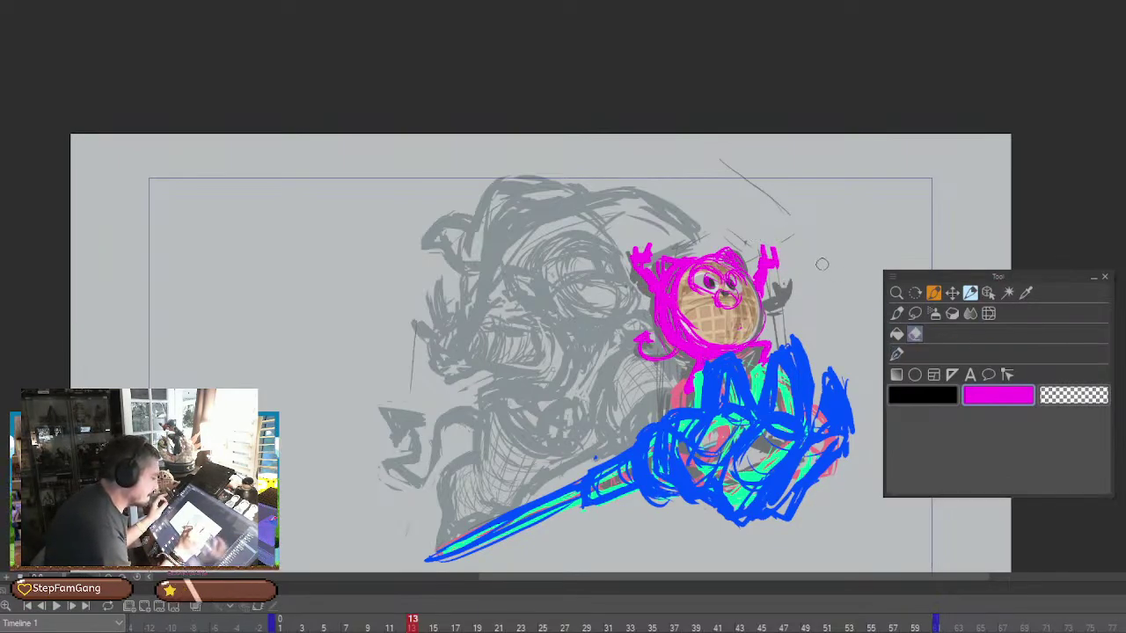
left_click_drag(723, 245, 748, 266)
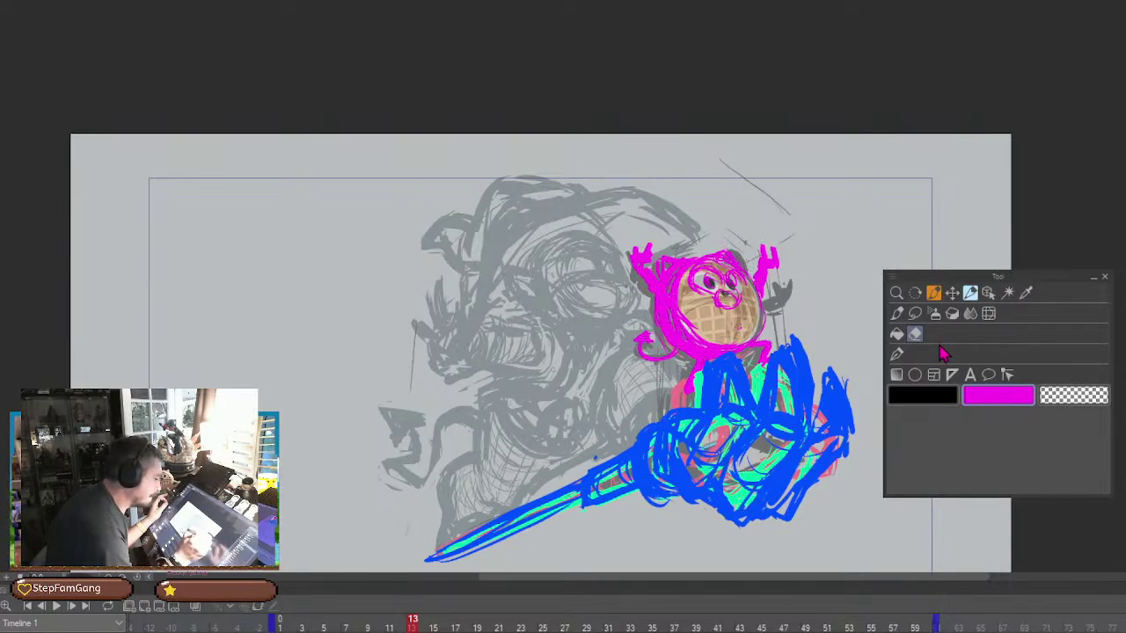
key("p")
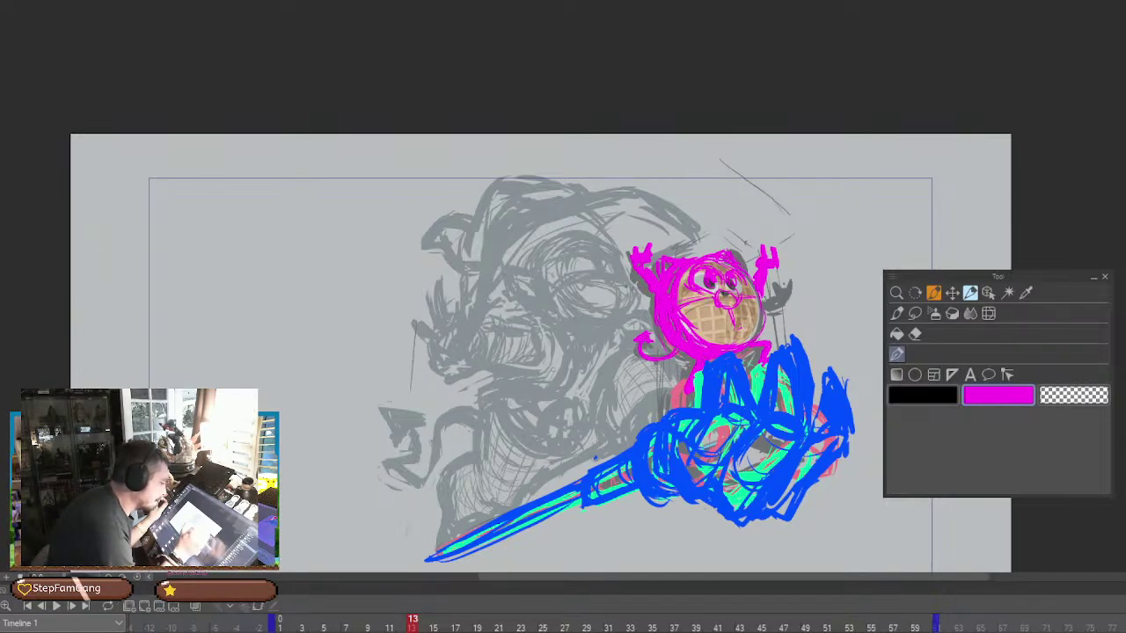
Move the magenta figure up and to the right so its feet stand on the blue fingertips
left_click(948, 295)
left_click_drag(786, 341, 797, 321)
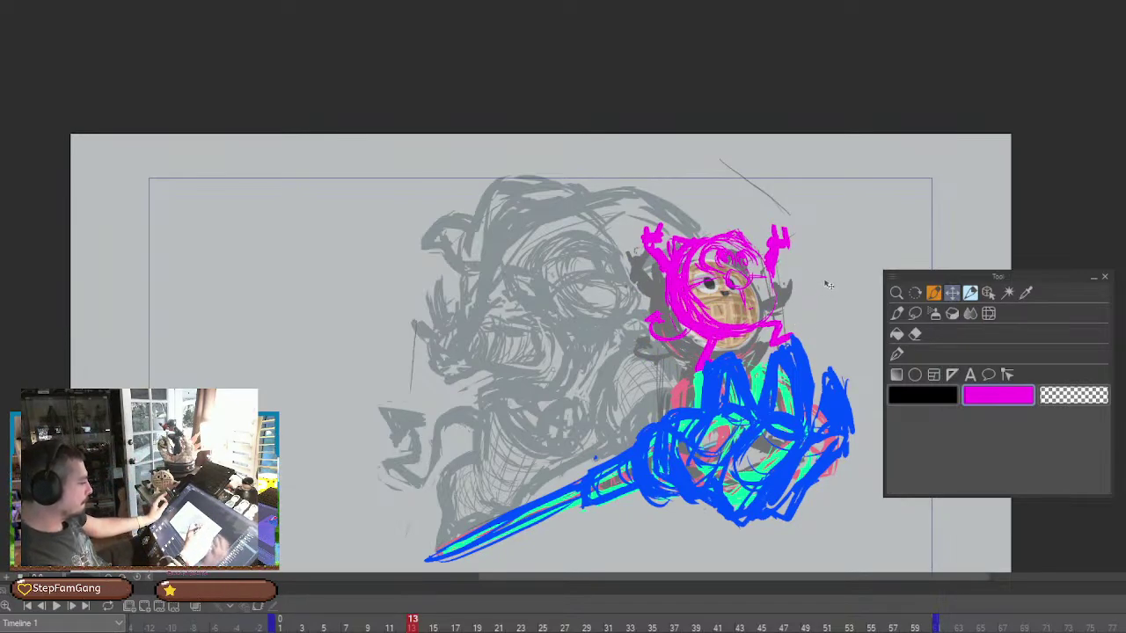
left_click_drag(824, 281, 832, 288)
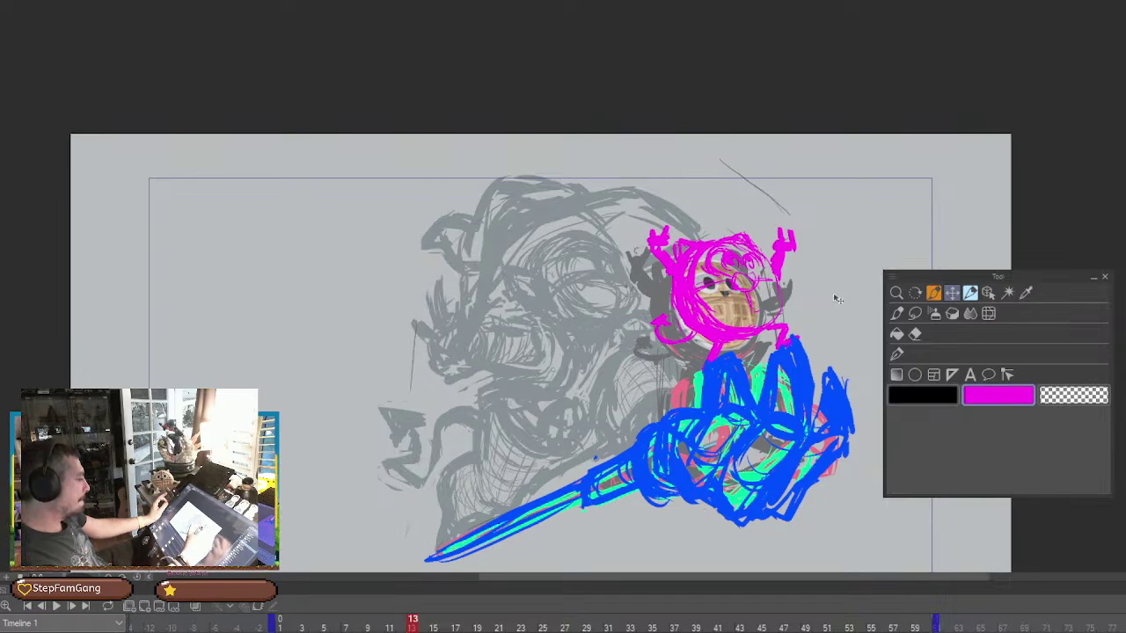
mouse_move(839, 307)
left_mouse_down()
mouse_move(842, 297)
mouse_move(846, 306)
left_mouse_up()
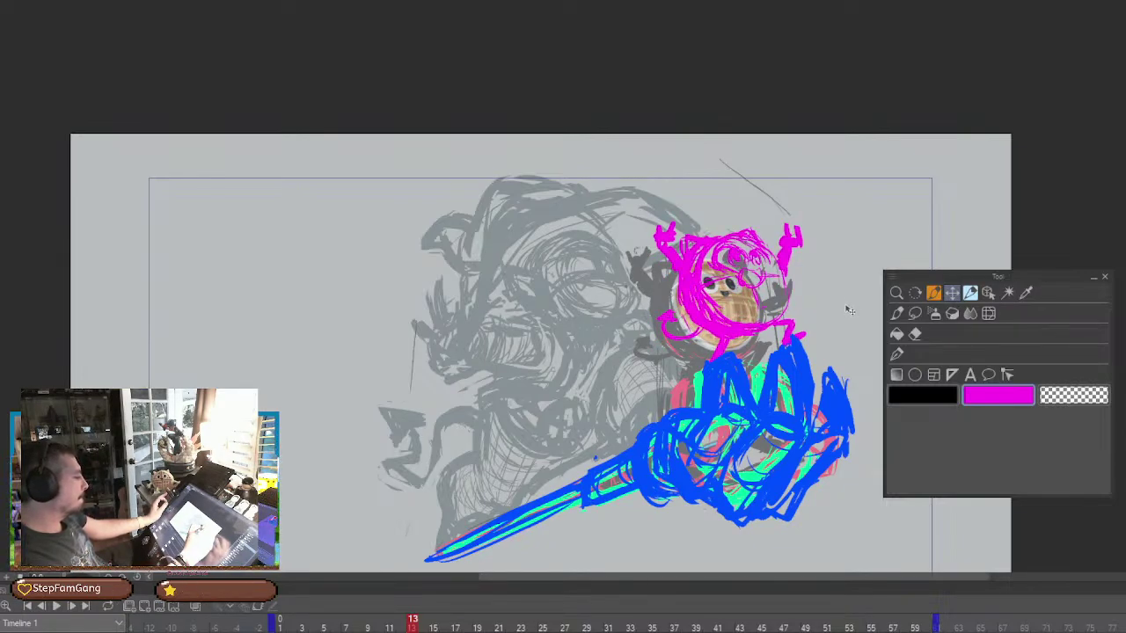
left_click_drag(849, 306, 851, 303)
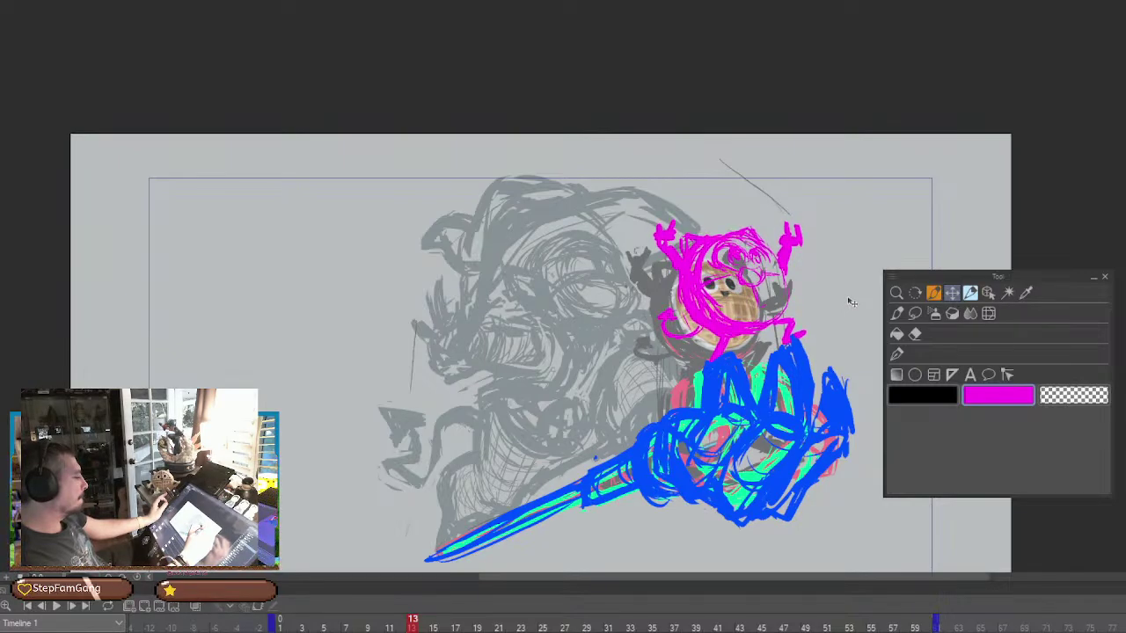
Slightly rotate and shrink the magenta figure, and move the waffle up and right to sit inside its outline
key("ctrl+t")
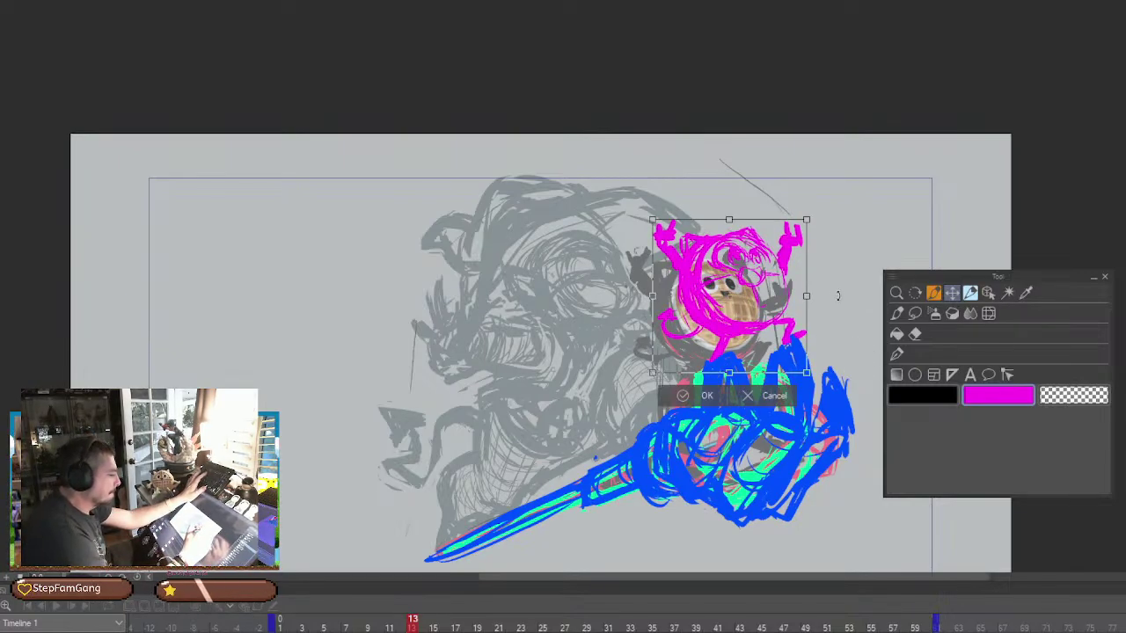
left_click_drag(868, 214, 867, 210)
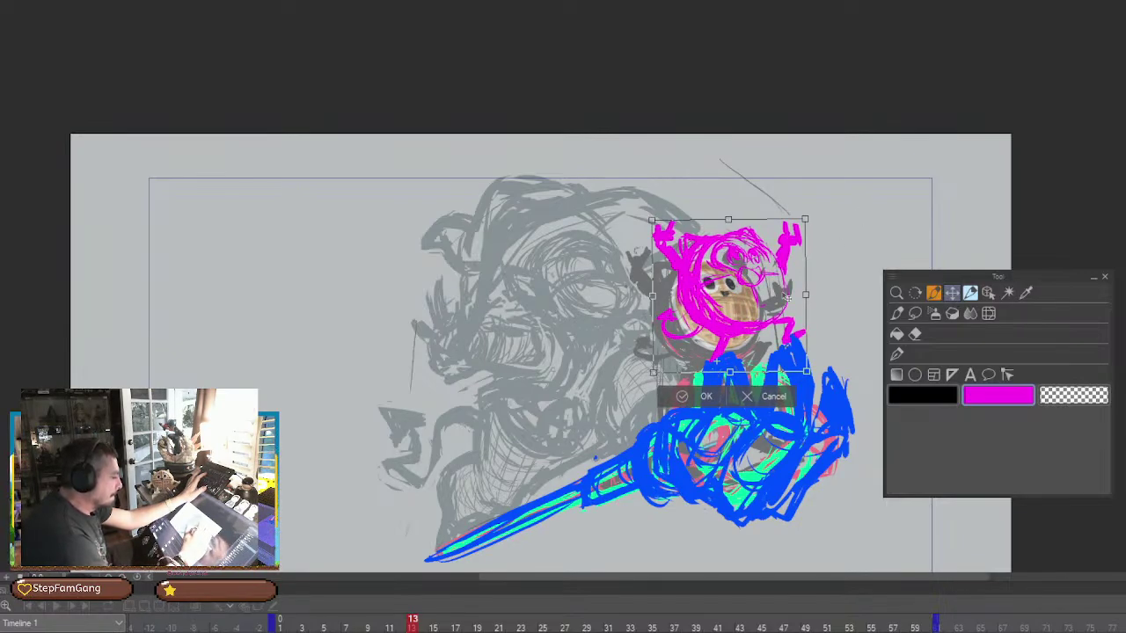
left_click(709, 397)
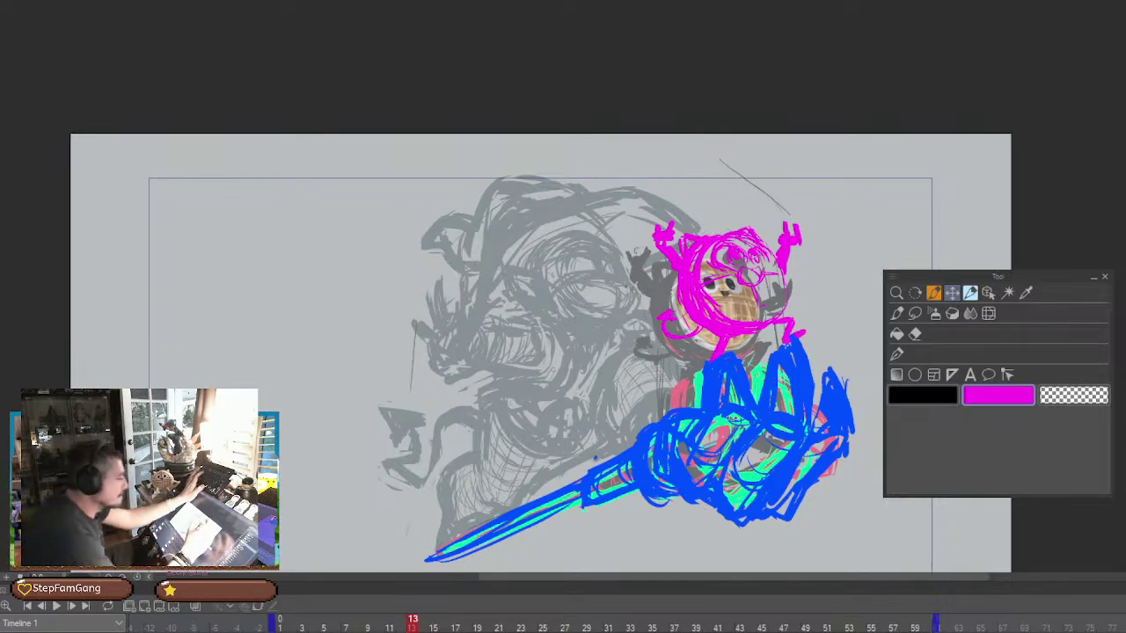
key("ctrl+t")
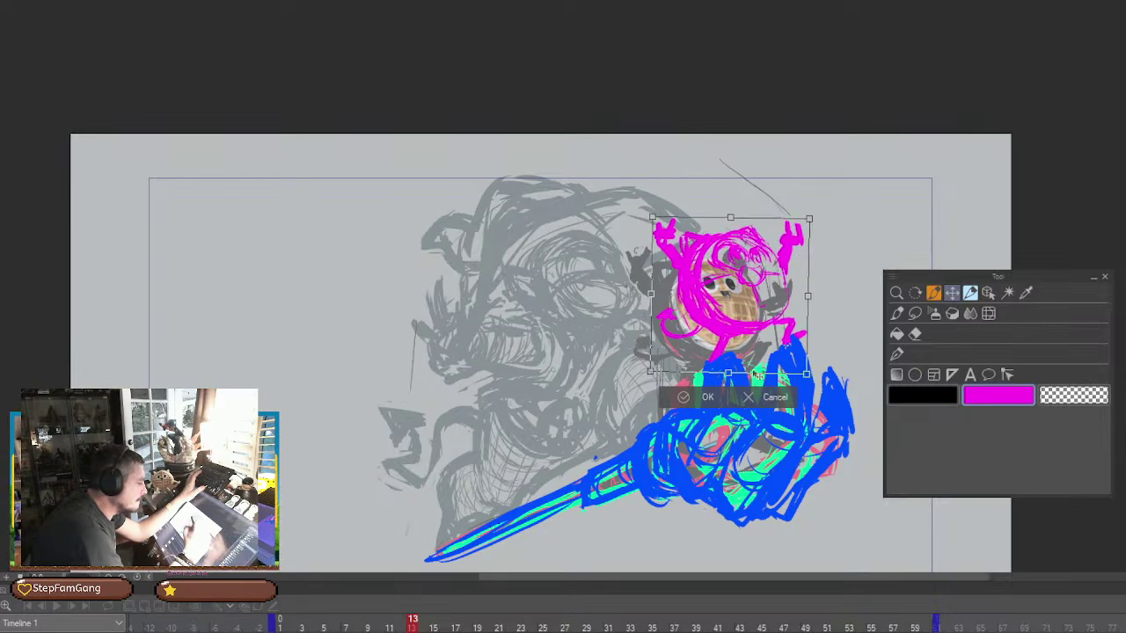
left_click_drag(810, 219, 807, 221)
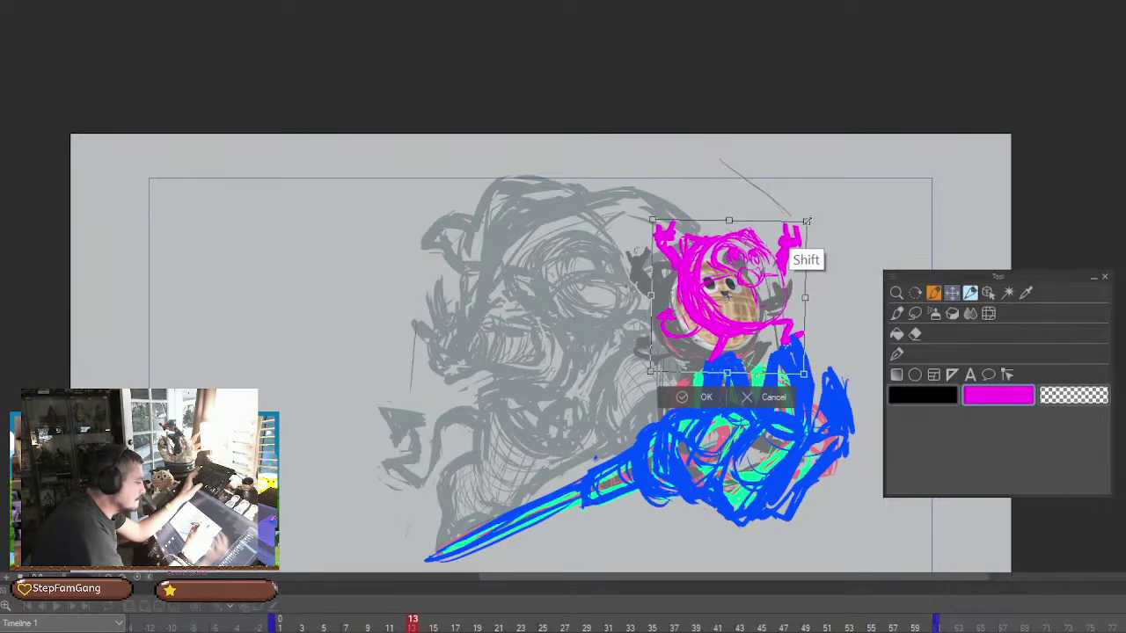
left_click(711, 398)
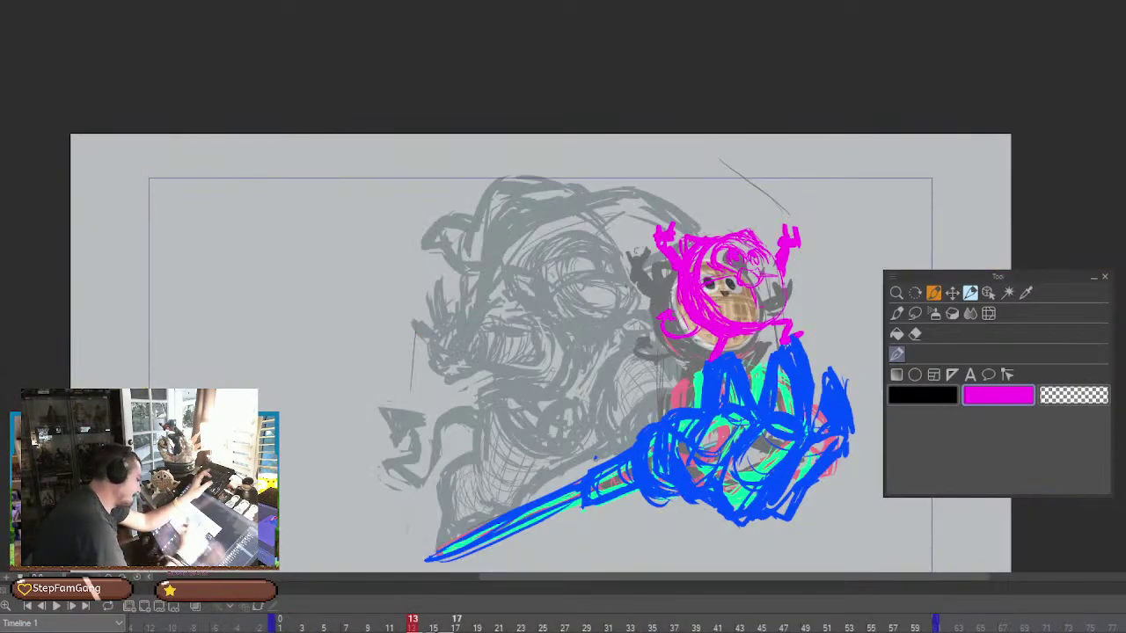
left_click(951, 292)
left_click_drag(748, 316, 770, 290)
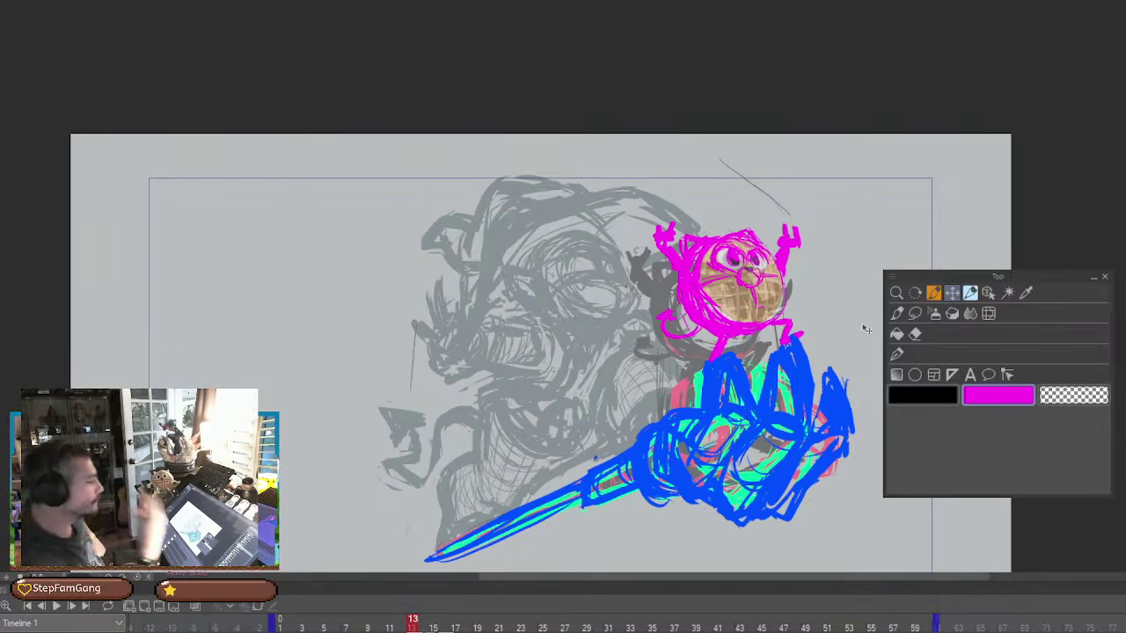
Set the pen's drawing colour to bright yellow with RGB values 230, 255, 0
left_click(897, 353)
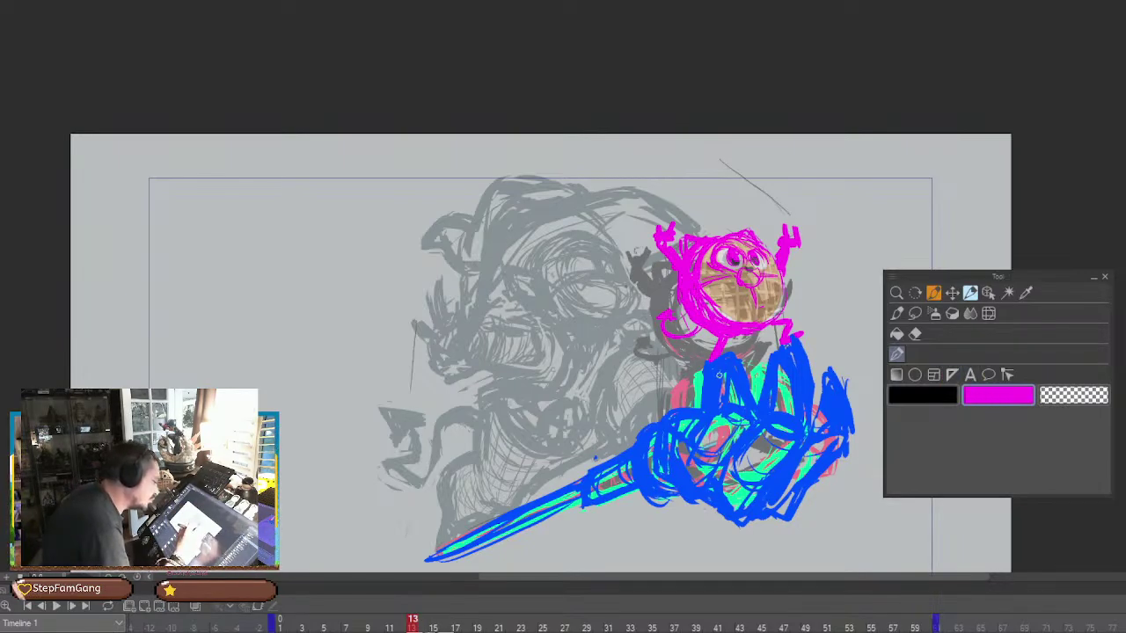
left_click(1022, 410)
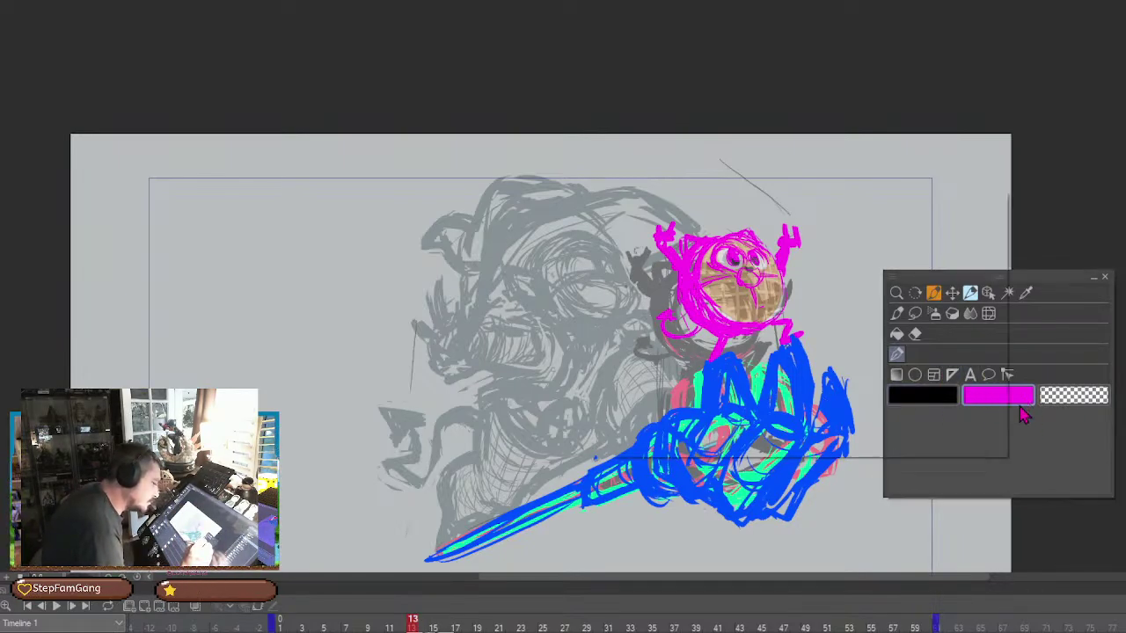
left_click(827, 420)
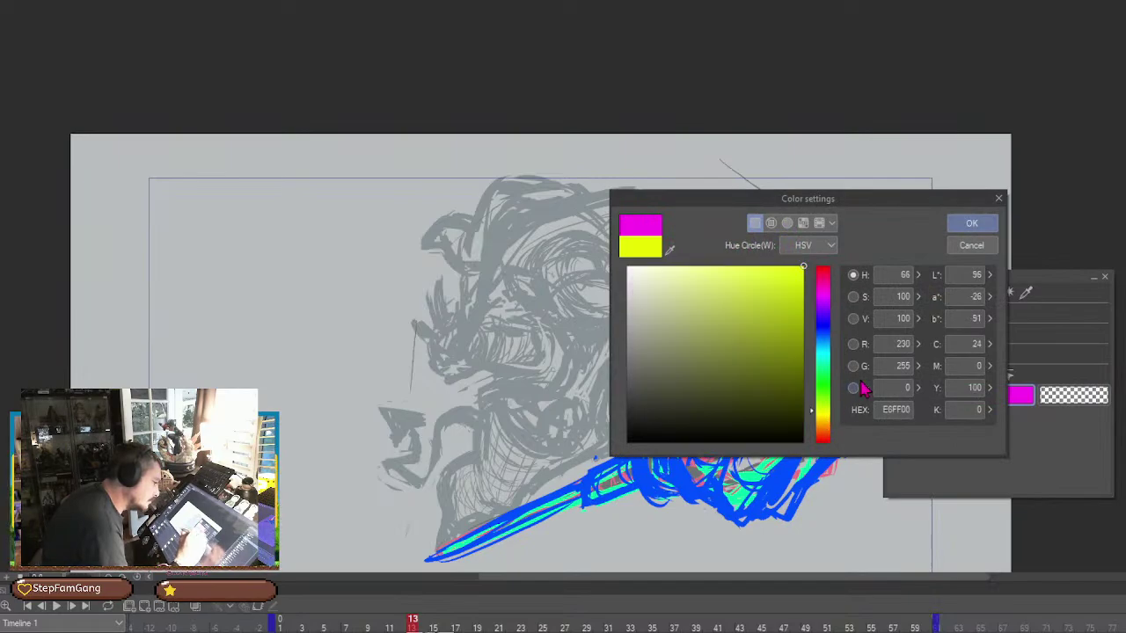
left_click(971, 224)
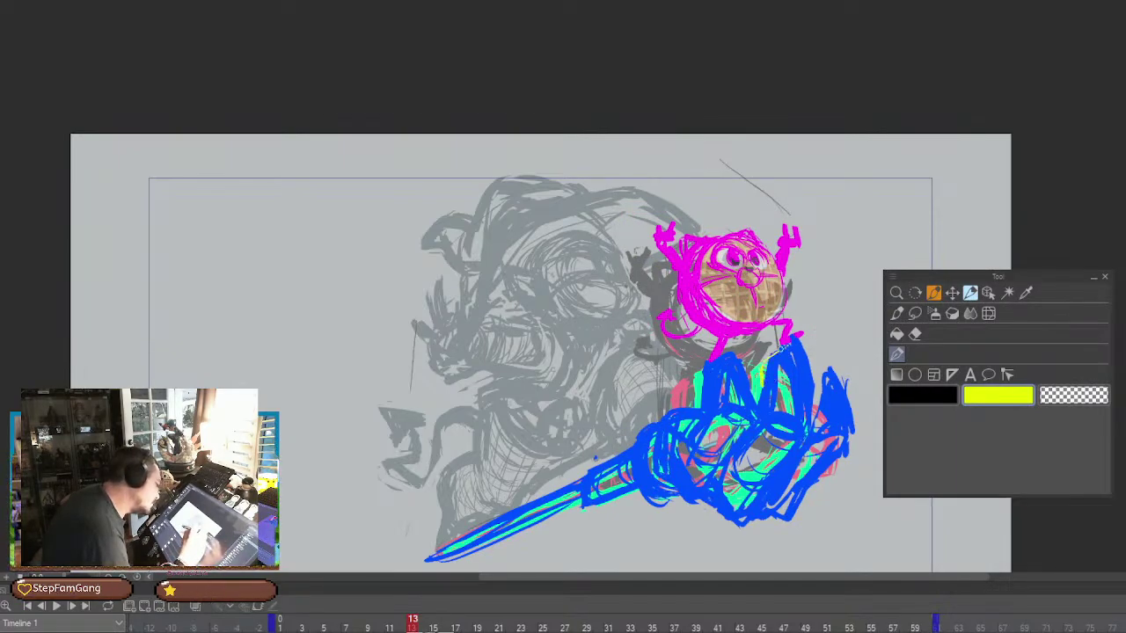
Outline the two raised fingers of the large blue hand in yellow, adding a cross contour on the right one
mouse_move(781, 350)
left_mouse_down()
mouse_move(821, 363)
mouse_move(805, 372)
mouse_move(786, 356)
mouse_move(799, 378)
mouse_move(819, 357)
mouse_move(800, 376)
mouse_move(817, 365)
mouse_move(808, 361)
mouse_move(813, 391)
mouse_move(793, 377)
mouse_move(807, 352)
mouse_move(810, 398)
mouse_move(808, 382)
mouse_move(776, 406)
mouse_move(803, 377)
mouse_move(816, 397)
mouse_move(793, 439)
left_mouse_up()
mouse_move(814, 385)
left_mouse_down()
mouse_move(809, 410)
mouse_move(753, 416)
mouse_move(786, 385)
left_mouse_up()
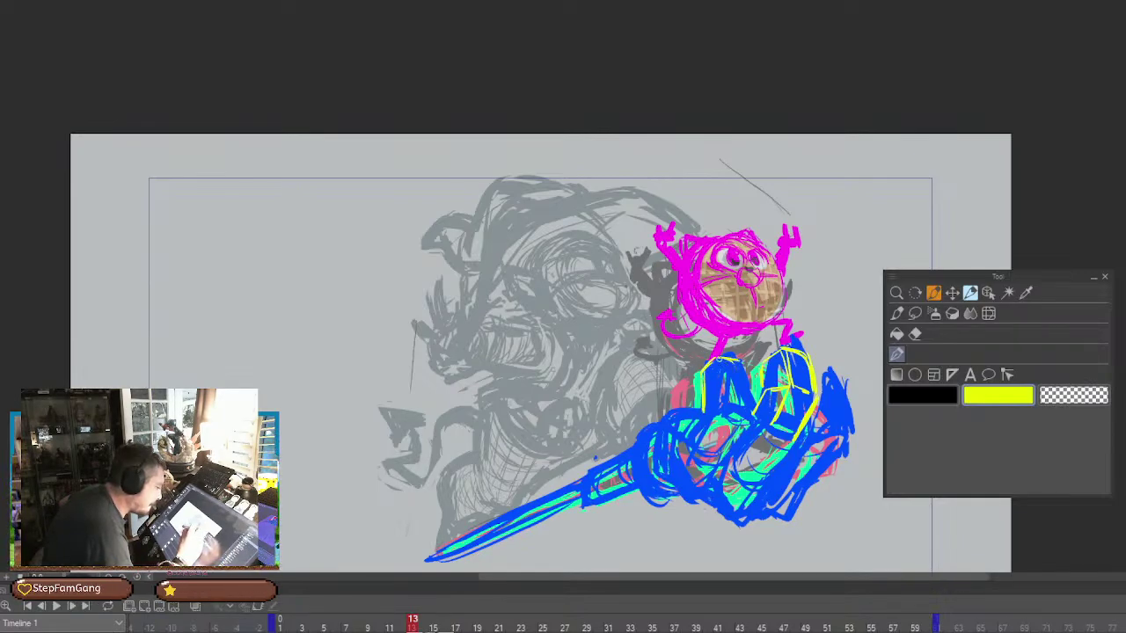
left_click_drag(721, 360, 719, 409)
left_click_drag(739, 357, 748, 415)
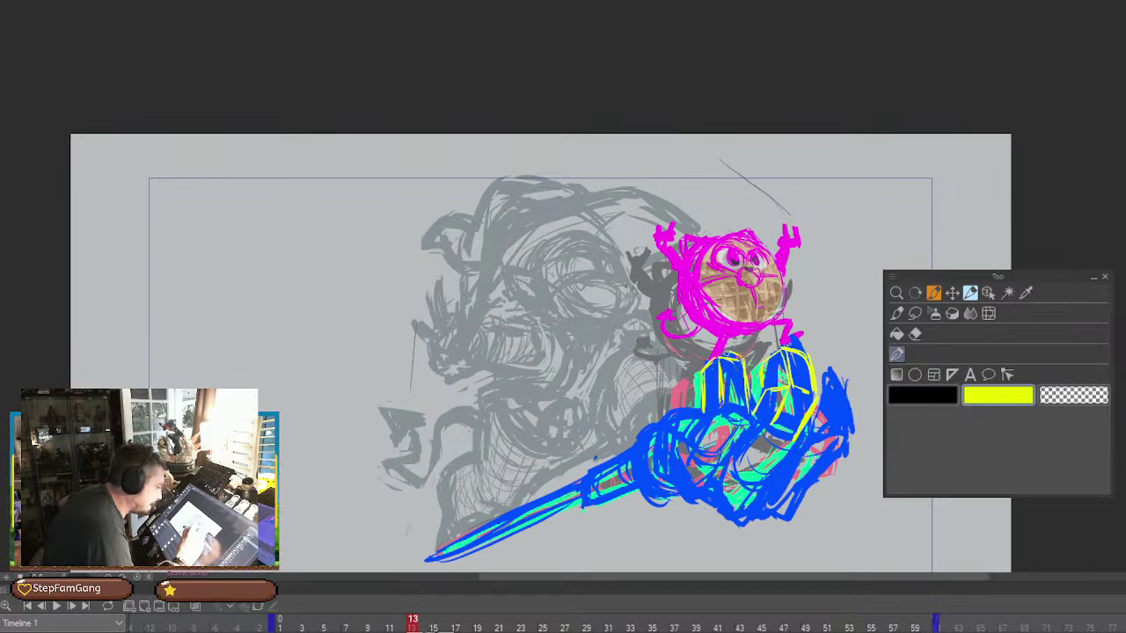
mouse_move(725, 359)
left_mouse_down()
mouse_move(723, 405)
mouse_move(743, 366)
mouse_move(749, 414)
mouse_move(742, 358)
mouse_move(756, 409)
mouse_move(743, 360)
mouse_move(722, 404)
mouse_move(708, 369)
mouse_move(704, 417)
left_mouse_up()
left_click(916, 336)
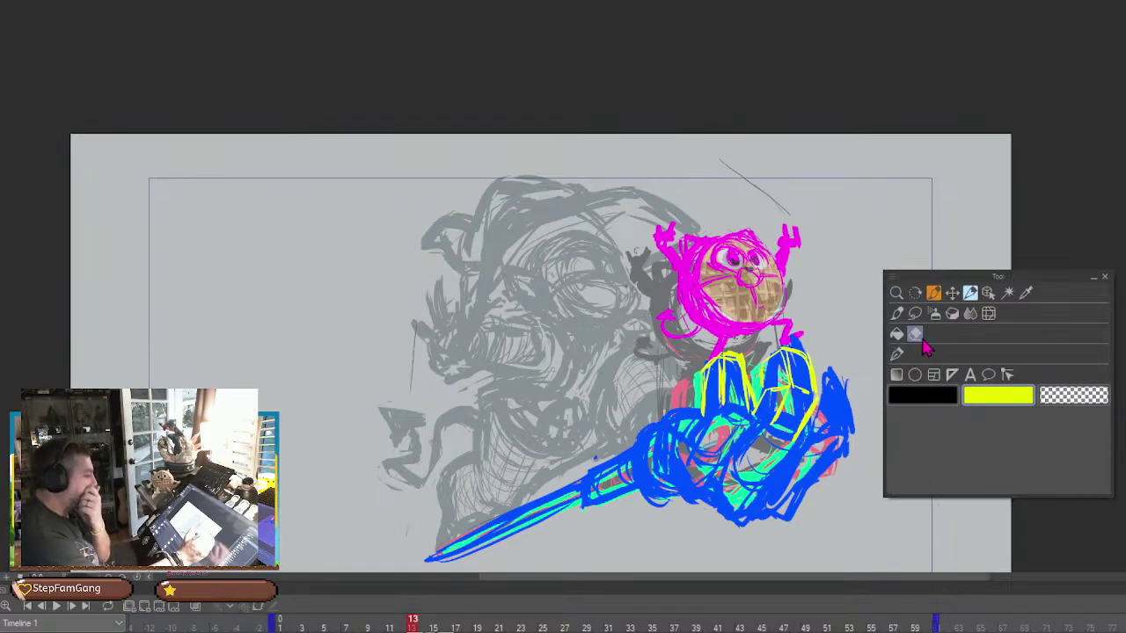
mouse_move(809, 349)
left_mouse_down()
mouse_move(825, 409)
mouse_move(829, 384)
left_mouse_up()
key("ctrl+z")
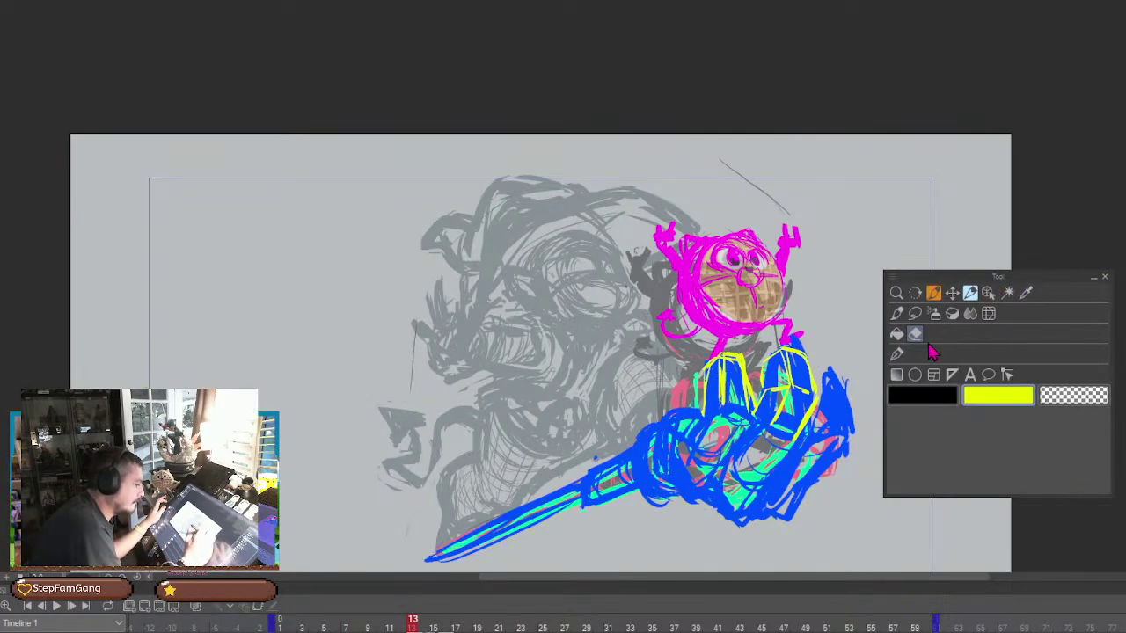
Extend the left raised finger's yellow outline down to its base, and thicken the yellow contours and fingertips of both raised fingers
left_click(896, 354)
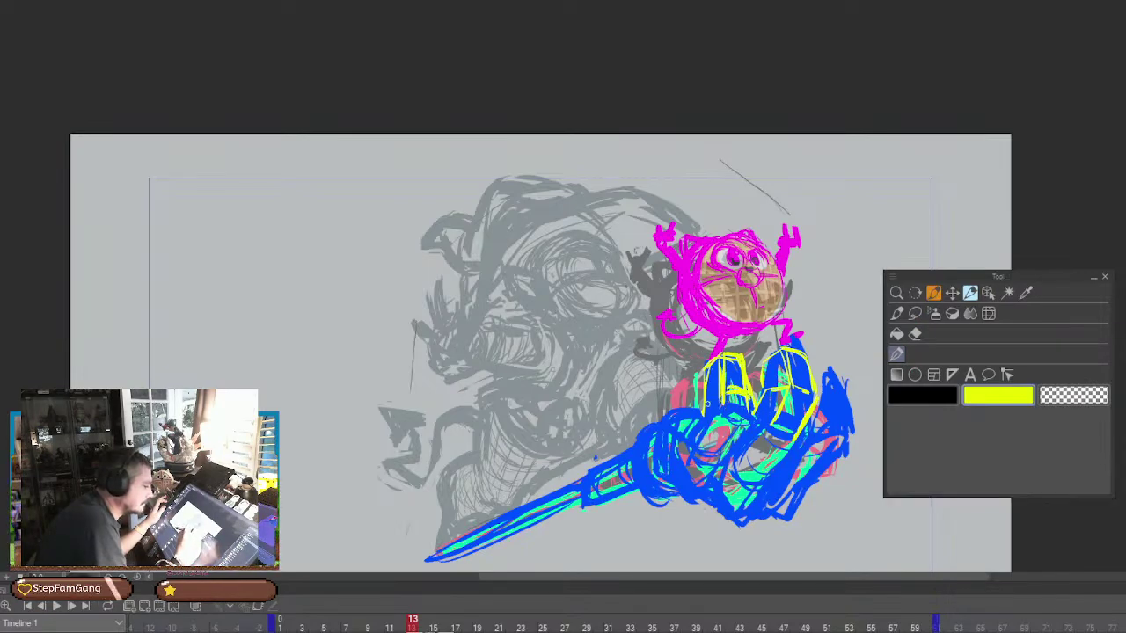
mouse_move(757, 403)
left_mouse_down()
mouse_move(741, 436)
mouse_move(722, 424)
mouse_move(698, 436)
mouse_move(735, 438)
left_mouse_up()
mouse_move(728, 393)
left_mouse_down()
mouse_move(745, 397)
mouse_move(742, 433)
left_mouse_up()
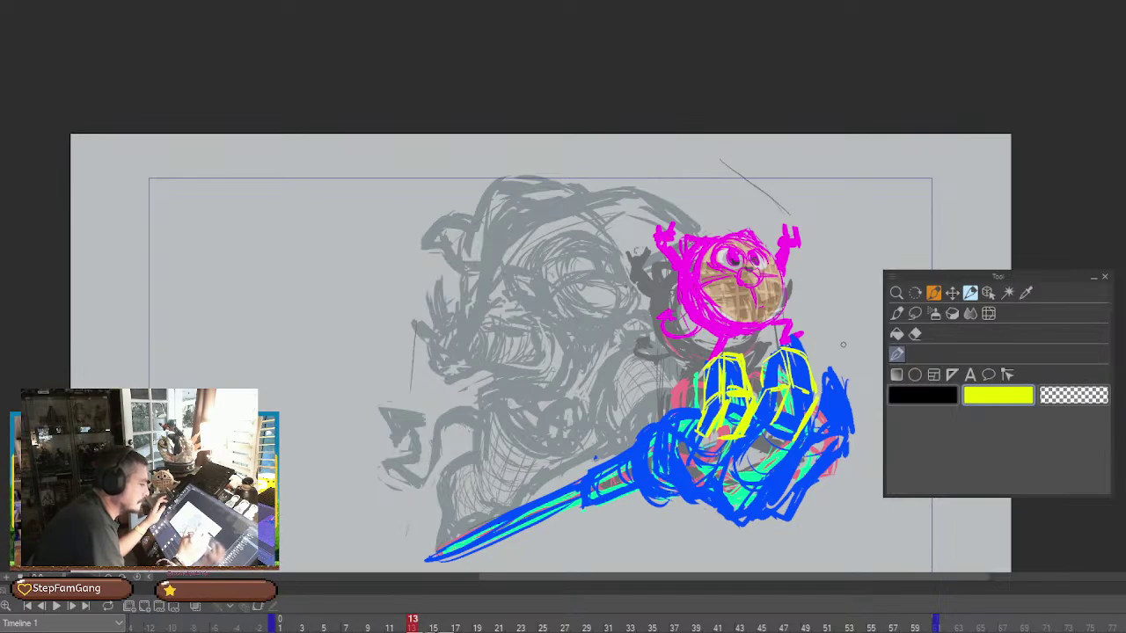
left_click_drag(803, 352, 817, 390)
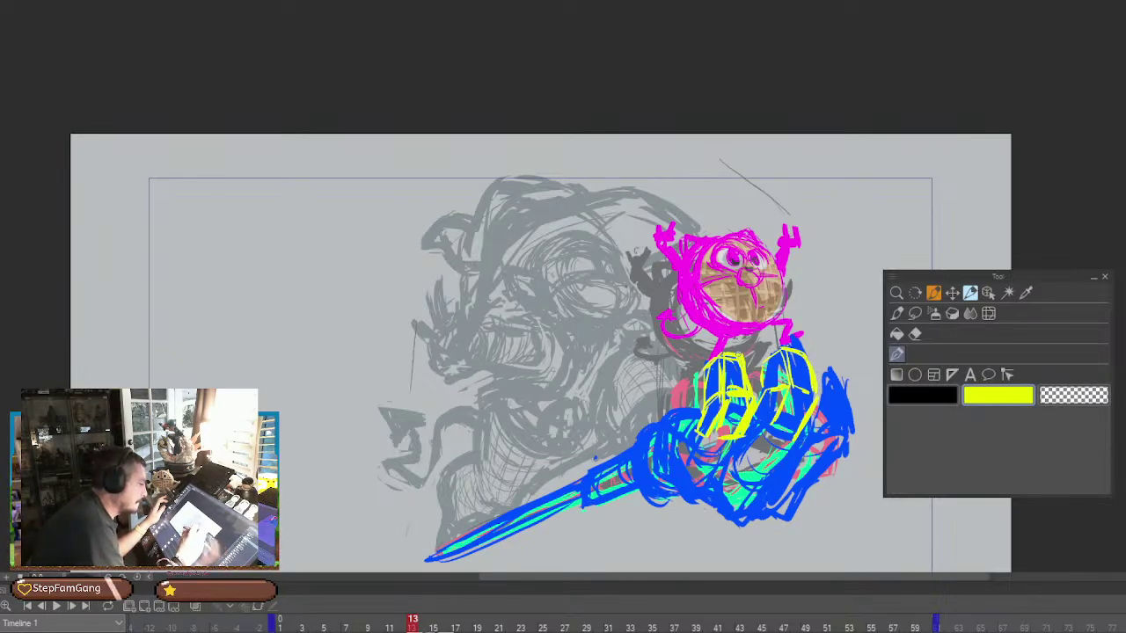
left_click_drag(740, 354, 754, 393)
mouse_move(721, 358)
left_mouse_down()
mouse_move(704, 380)
mouse_move(713, 412)
mouse_move(783, 350)
left_mouse_up()
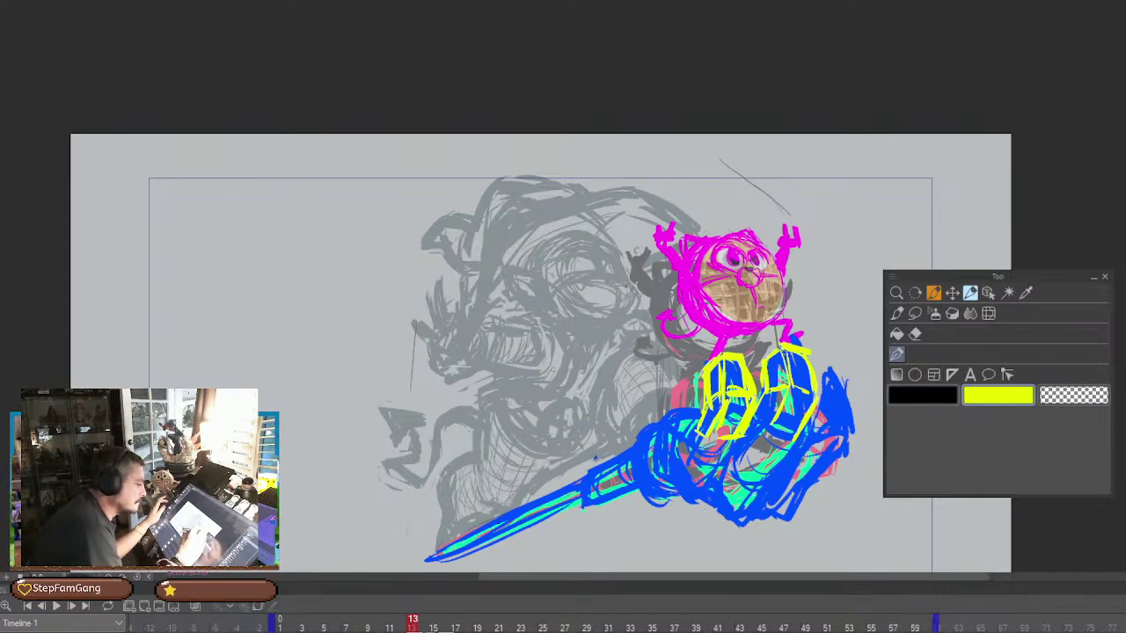
mouse_move(802, 352)
left_mouse_down()
mouse_move(821, 396)
mouse_move(788, 393)
left_mouse_up()
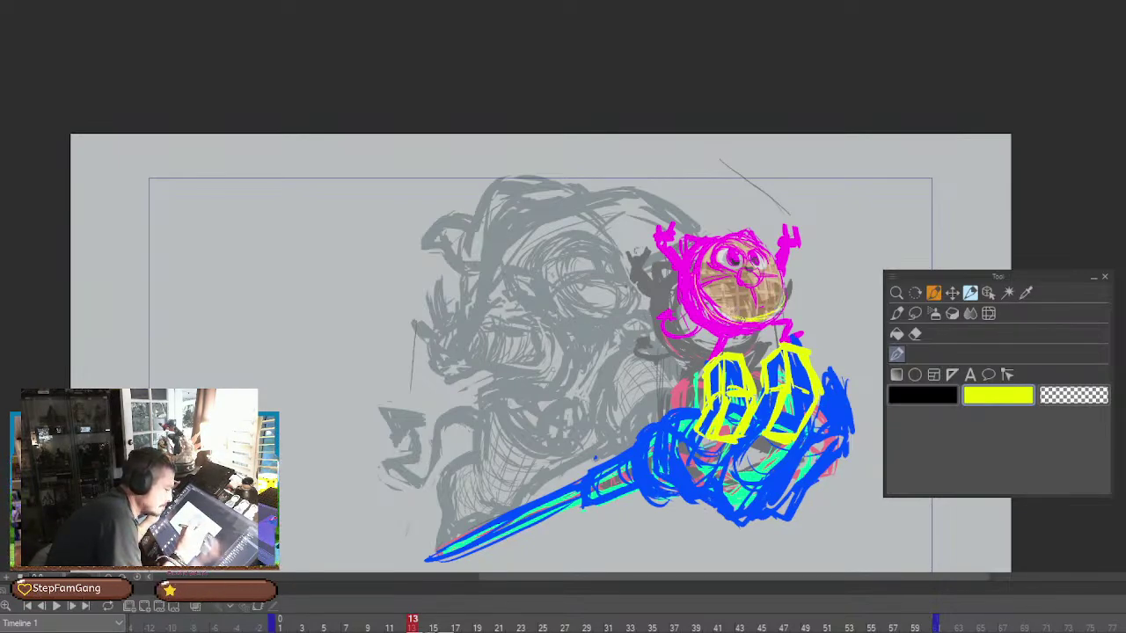
Outline the magenta waffle figure's round body in yellow along its lower edge and both sides, cleaning up the line with the eraser
mouse_move(753, 318)
left_mouse_down()
mouse_move(783, 301)
mouse_move(775, 325)
left_mouse_up()
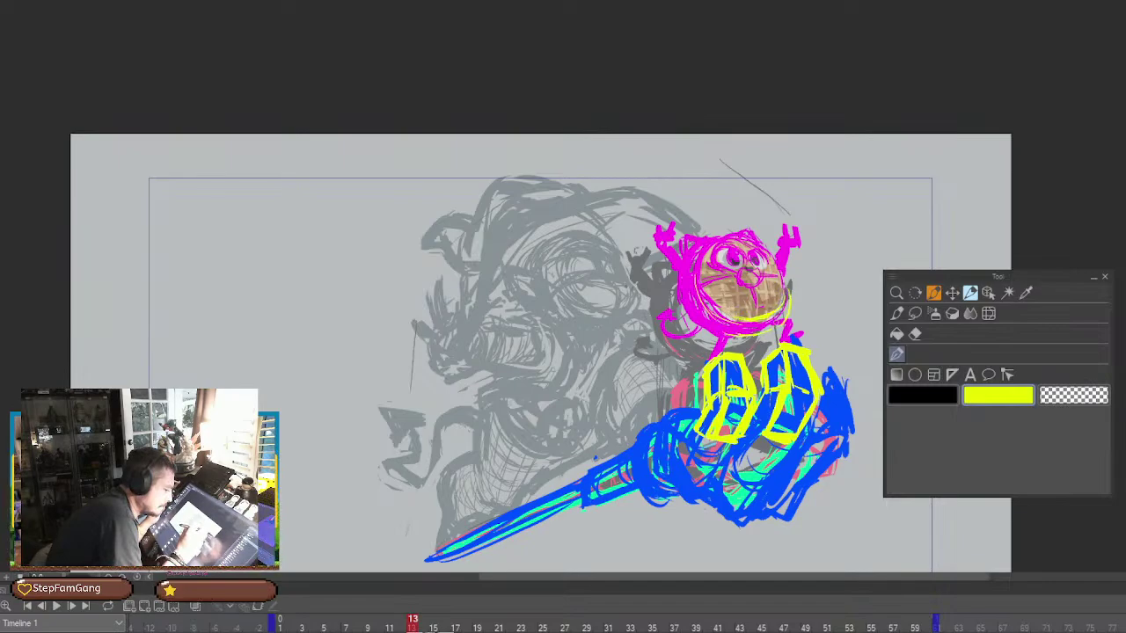
left_click_drag(787, 280, 765, 331)
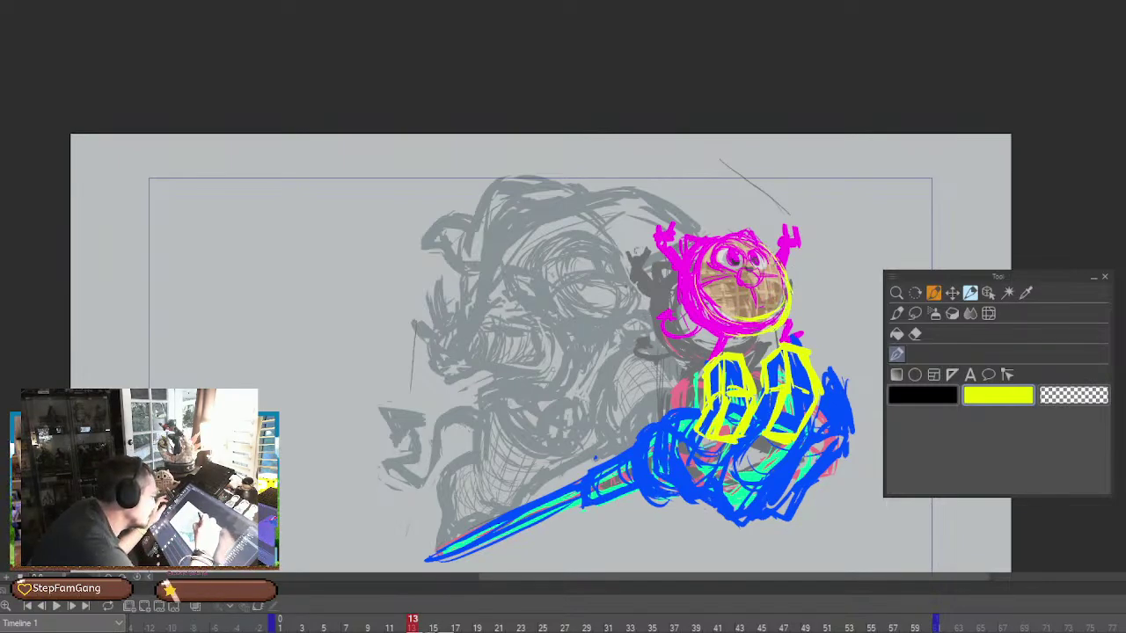
left_click(915, 333)
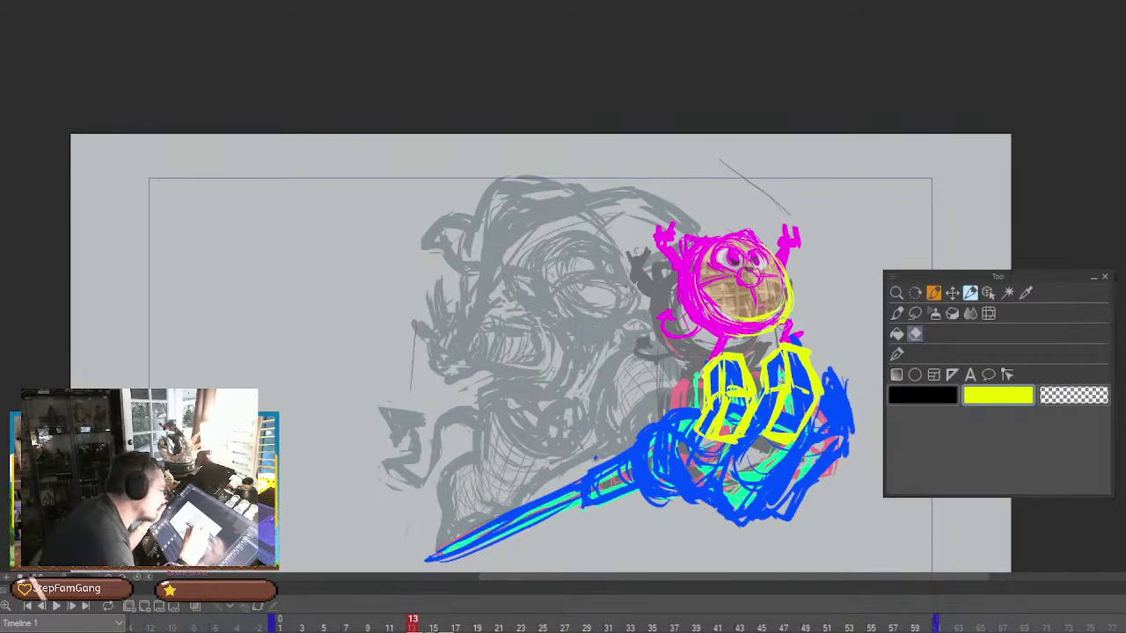
left_click(897, 354)
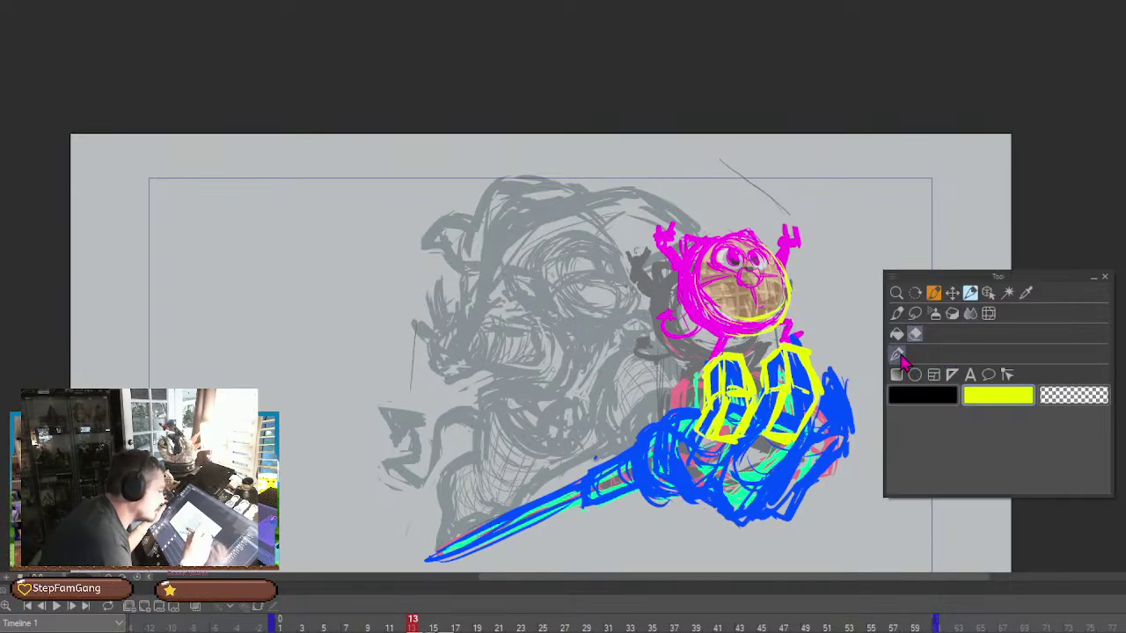
mouse_move(690, 303)
left_mouse_down()
mouse_move(718, 335)
mouse_move(689, 292)
mouse_move(715, 240)
left_mouse_up()
mouse_move(702, 318)
left_mouse_down()
mouse_move(704, 246)
mouse_move(688, 266)
left_mouse_up()
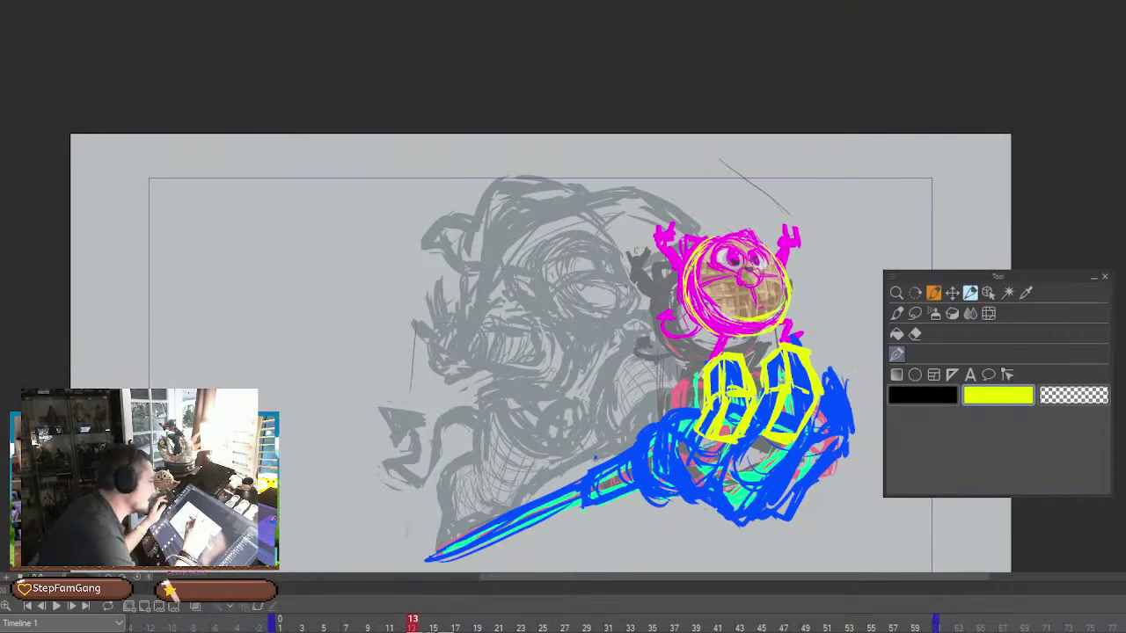
Trace over the small round character's body, feet and curled tail with yellow sketch lines
left_click_drag(697, 260, 726, 237)
left_click_drag(704, 244, 738, 234)
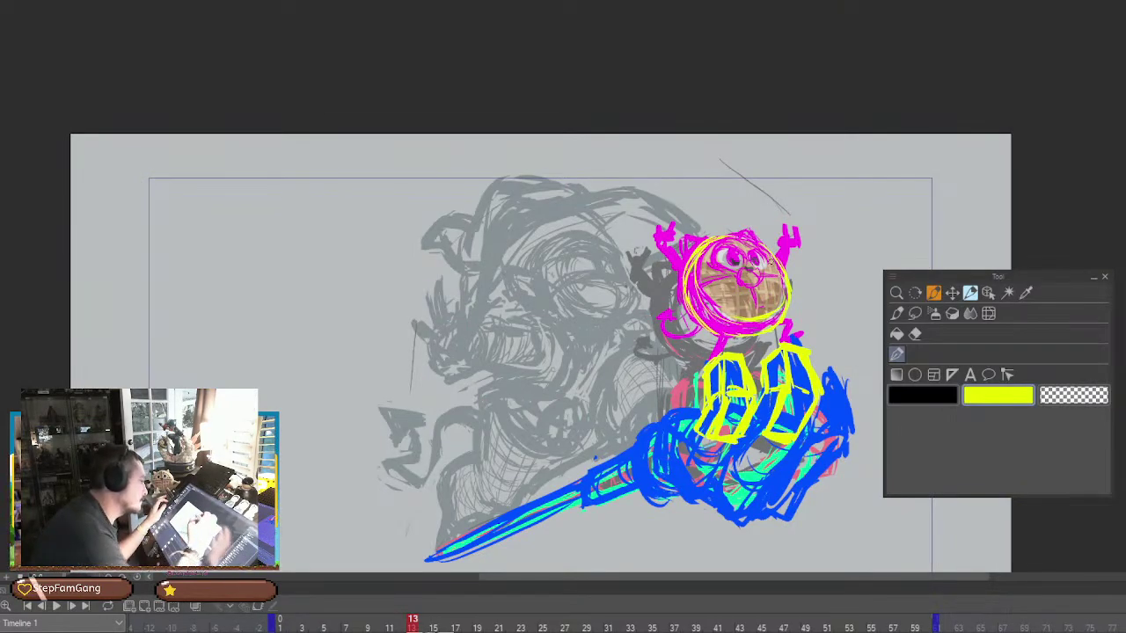
mouse_move(692, 262)
left_mouse_down()
mouse_move(704, 306)
mouse_move(744, 323)
left_mouse_up()
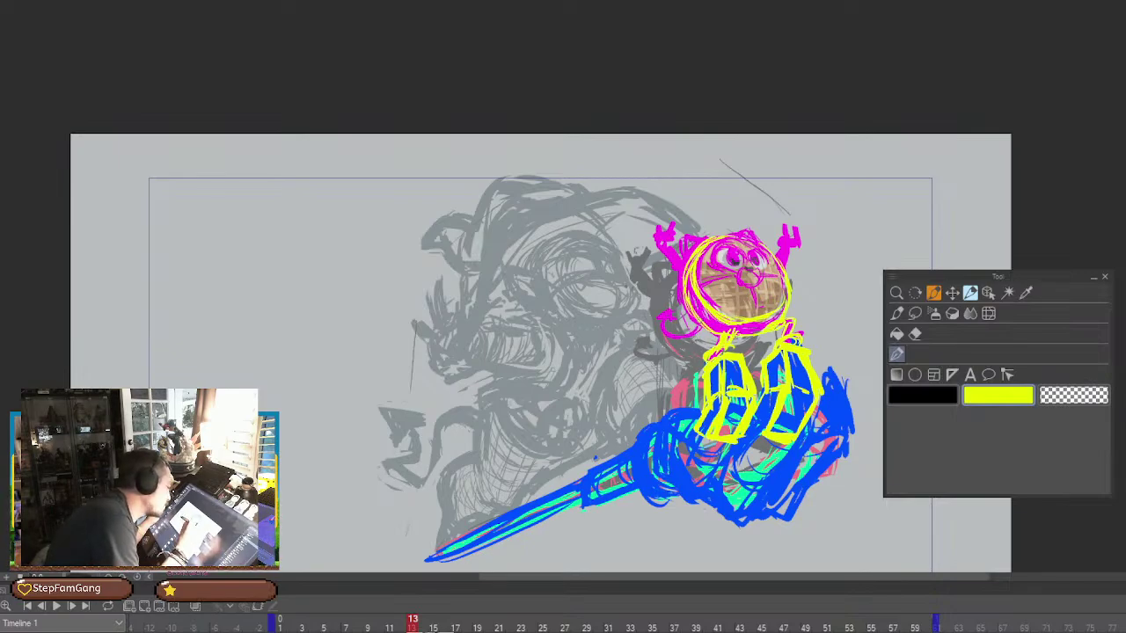
mouse_move(700, 319)
left_mouse_down()
mouse_move(676, 341)
mouse_move(667, 318)
mouse_move(678, 342)
mouse_move(666, 321)
mouse_move(680, 325)
left_mouse_up()
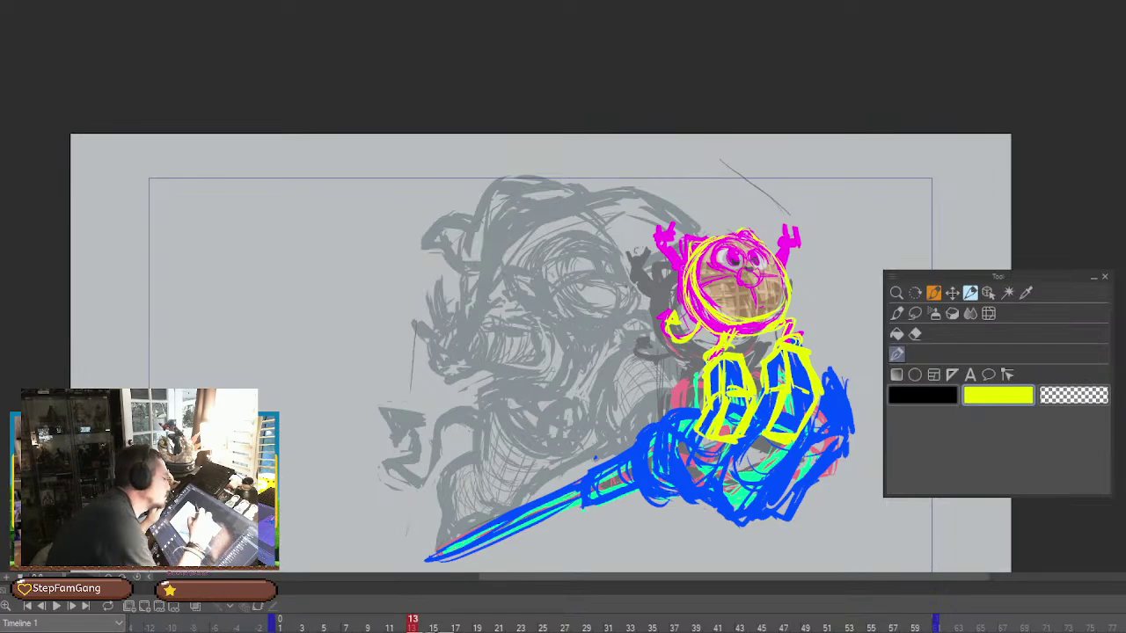
Sketch the round character's raised arms and hands in yellow and reinforce the lower curve of its body
left_click_drag(671, 251, 681, 276)
left_click_drag(674, 244, 685, 272)
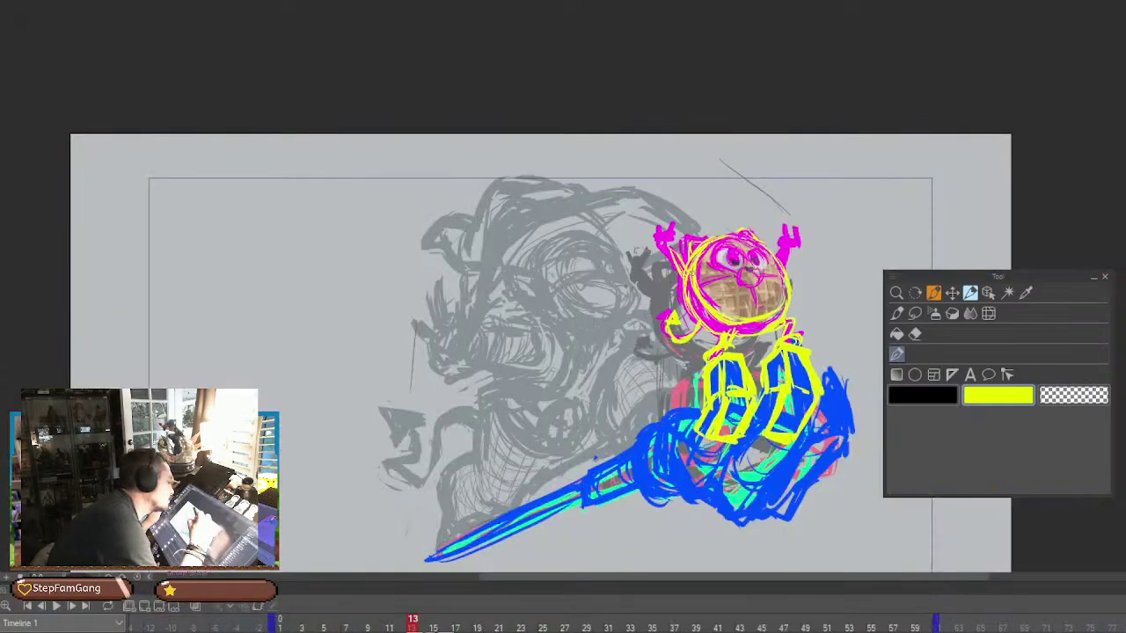
left_click_drag(787, 249, 782, 267)
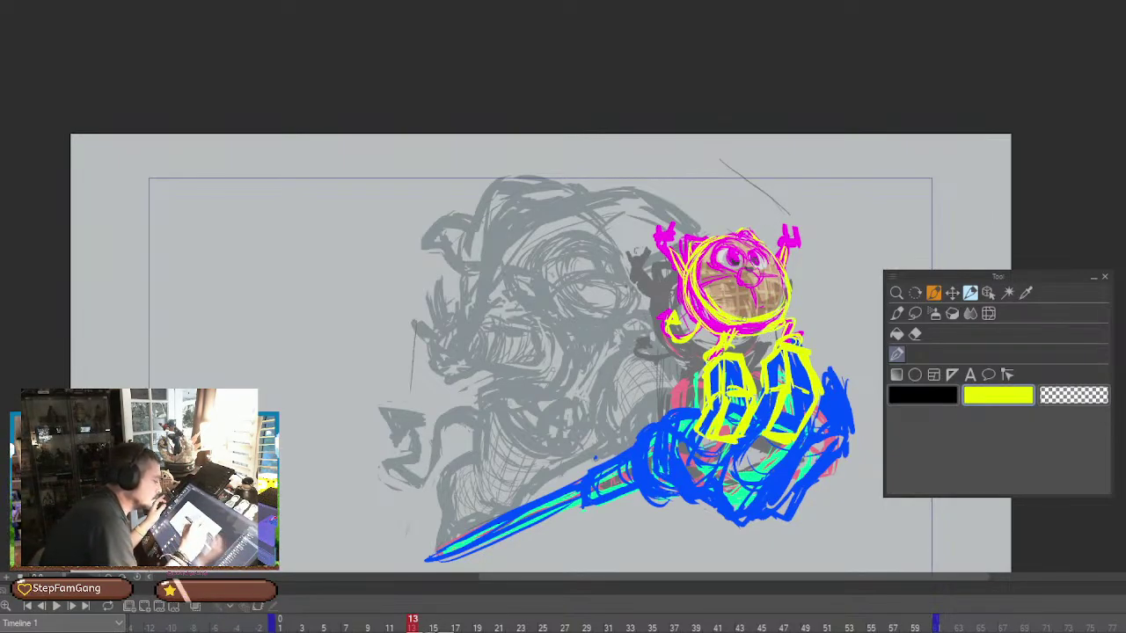
mouse_move(718, 311)
left_mouse_down()
mouse_move(697, 276)
mouse_move(709, 250)
mouse_move(776, 317)
left_mouse_up()
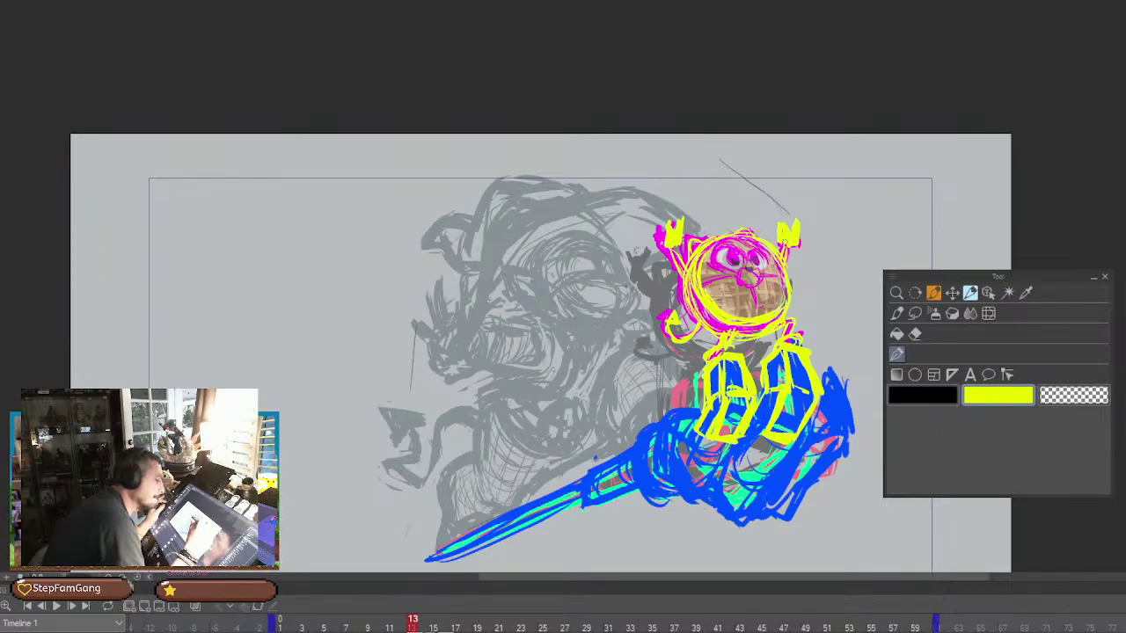
Clean up the yellow fingers of the character's raised right-side hand and change the drawing colour to black
left_click(915, 334)
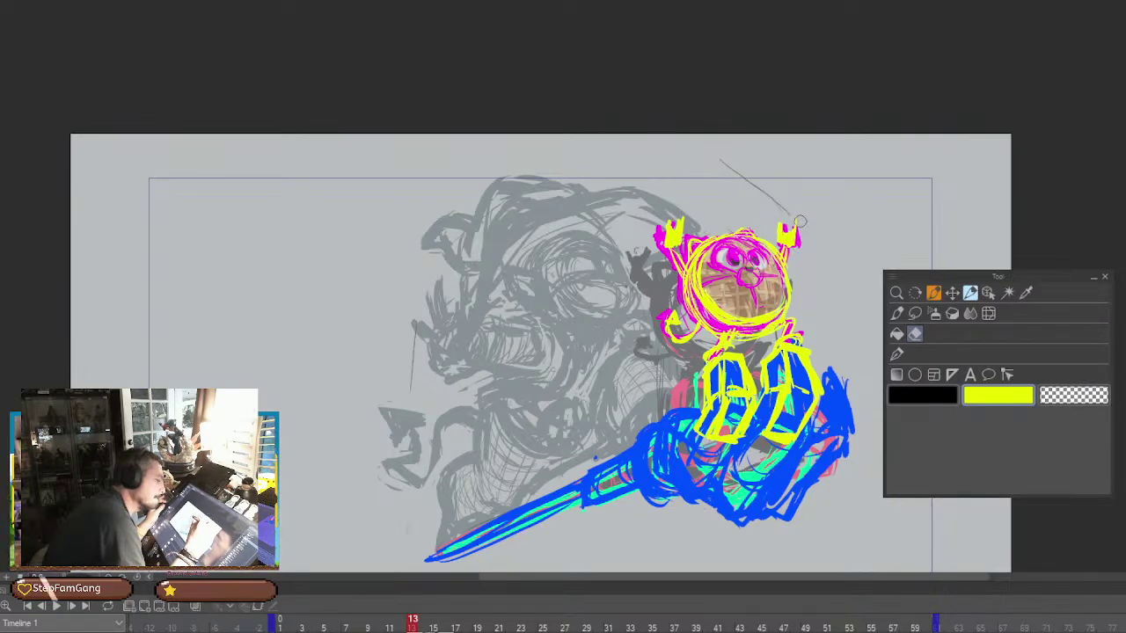
left_click(897, 354)
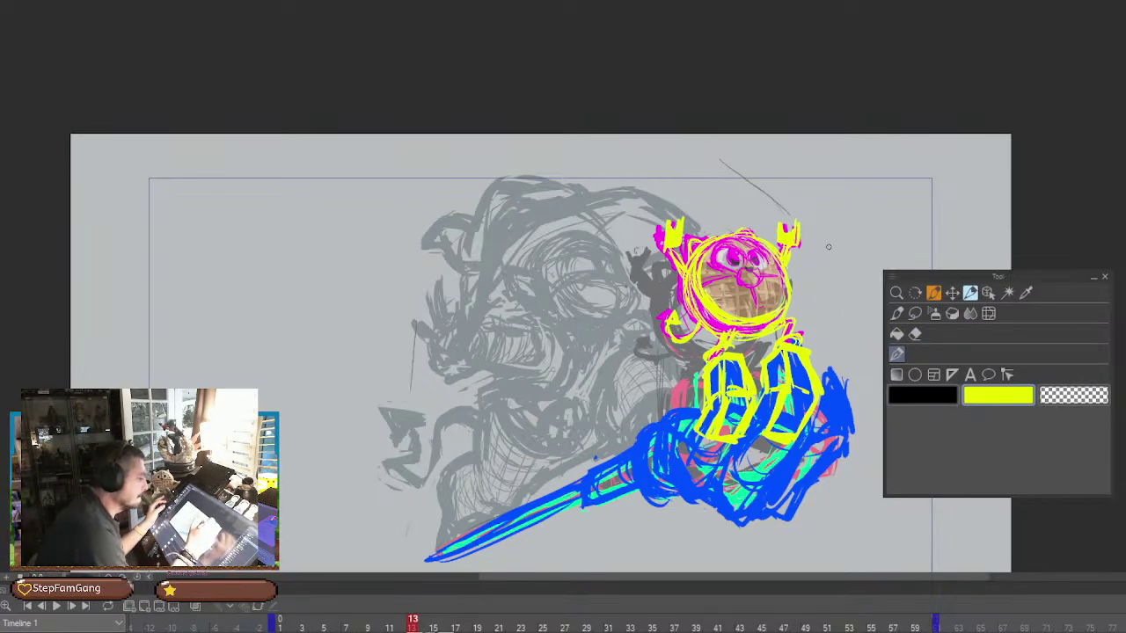
key("e")
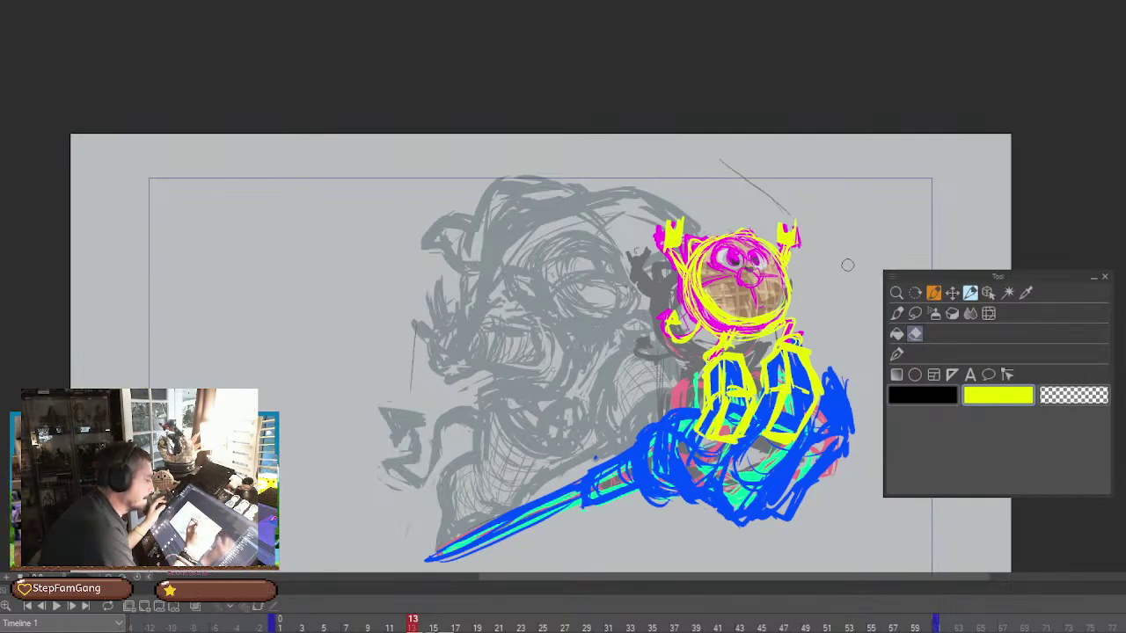
left_click(896, 354)
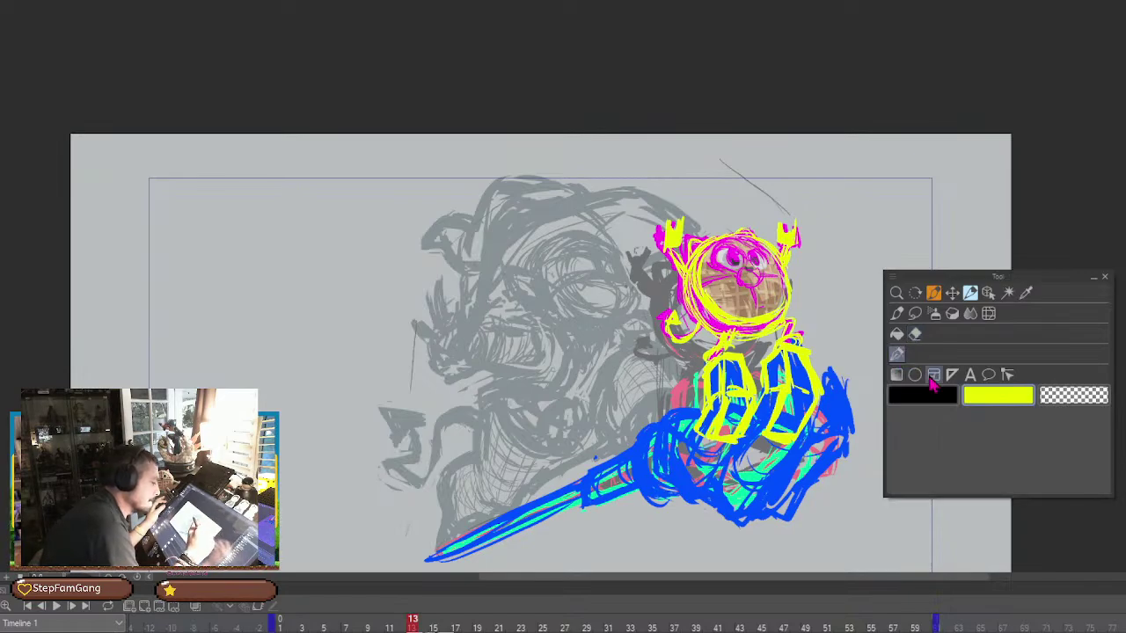
left_click(921, 395)
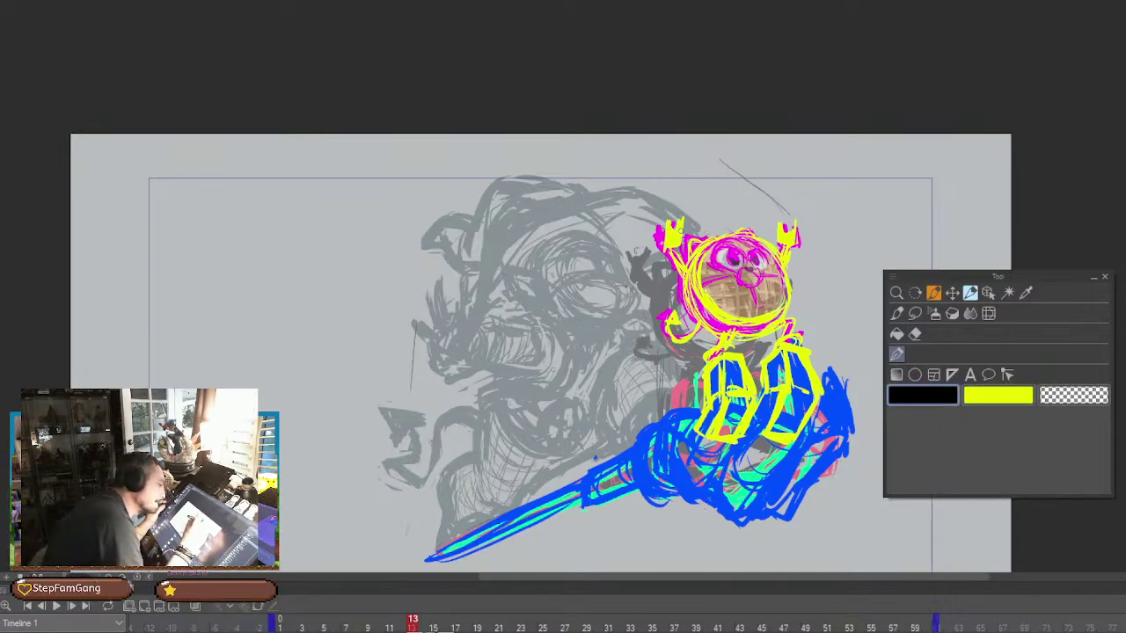
Try outlining both raised hands in black with the index and little fingers extended
left_click_drag(678, 230, 676, 239)
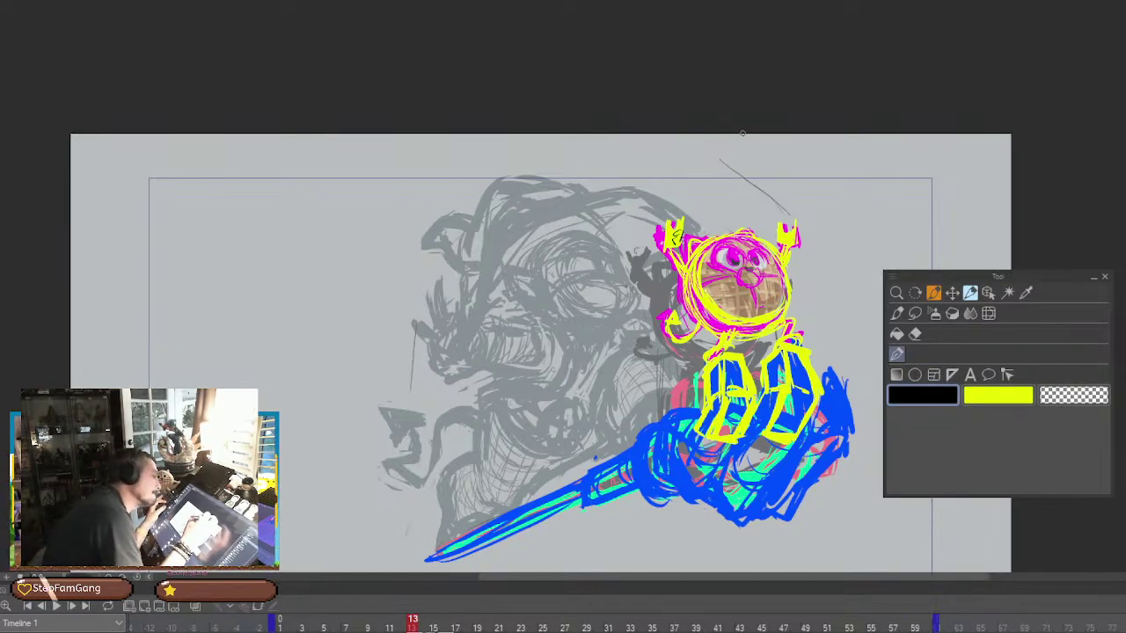
mouse_move(682, 231)
left_mouse_down()
mouse_move(683, 220)
mouse_move(674, 230)
mouse_move(669, 220)
mouse_move(667, 248)
left_mouse_up()
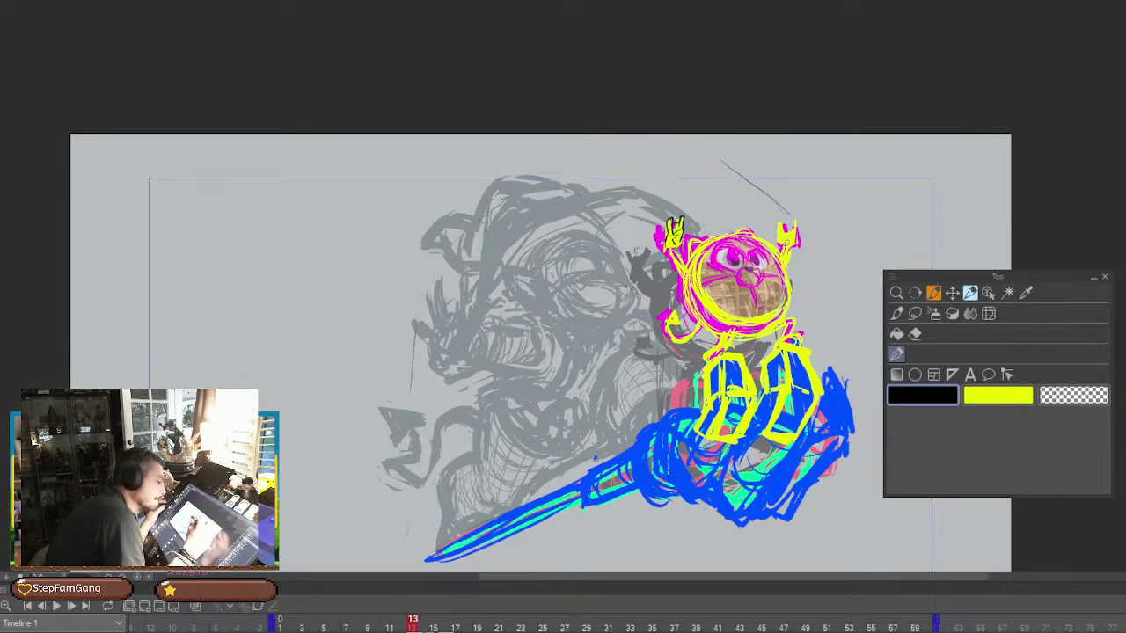
mouse_move(787, 239)
left_mouse_down()
mouse_move(778, 246)
mouse_move(793, 234)
mouse_move(781, 241)
mouse_move(797, 245)
left_mouse_up()
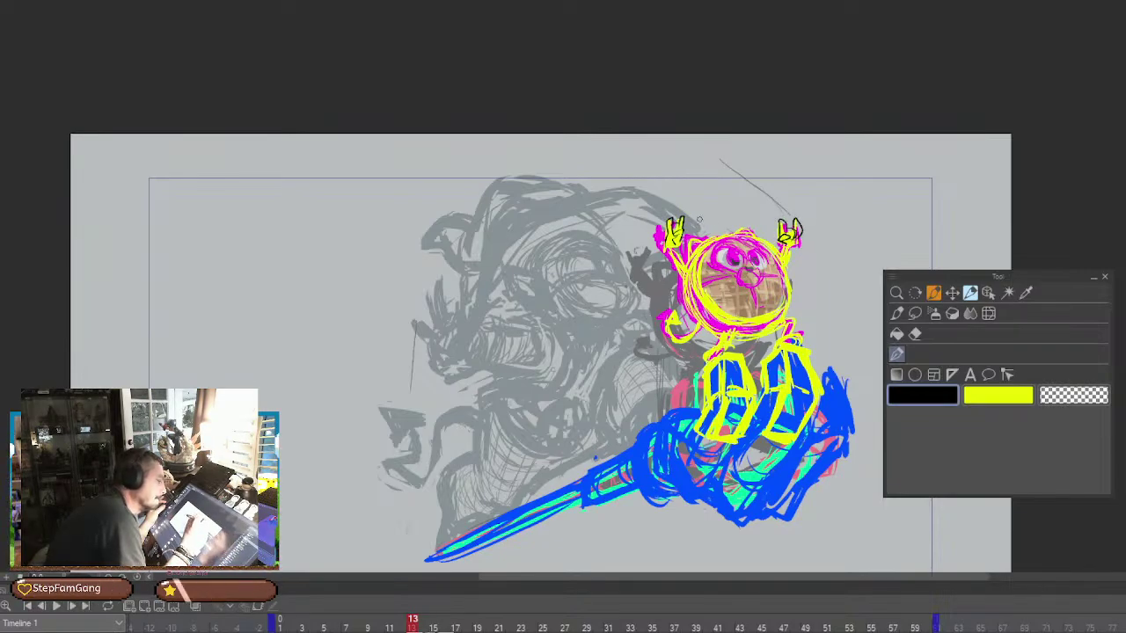
left_click_drag(669, 234, 668, 249)
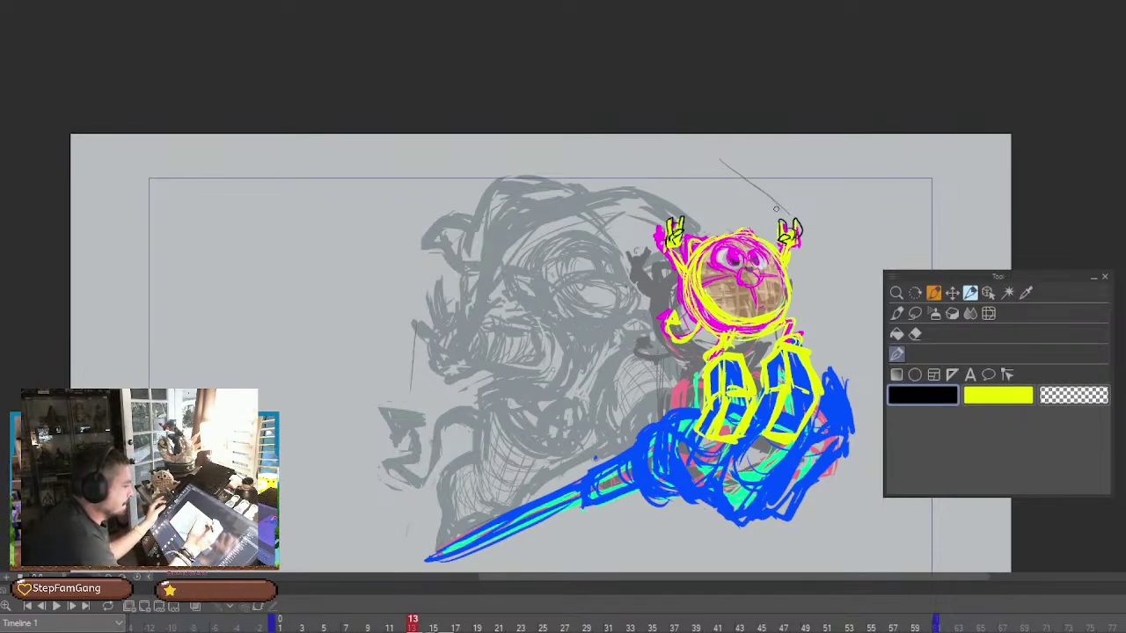
Undo the black outlines on both raised hands
key("ctrl+z")
key("ctrl+z")
key("ctrl+z")
key("ctrl+z")
key("ctrl+z")
key("ctrl+z")
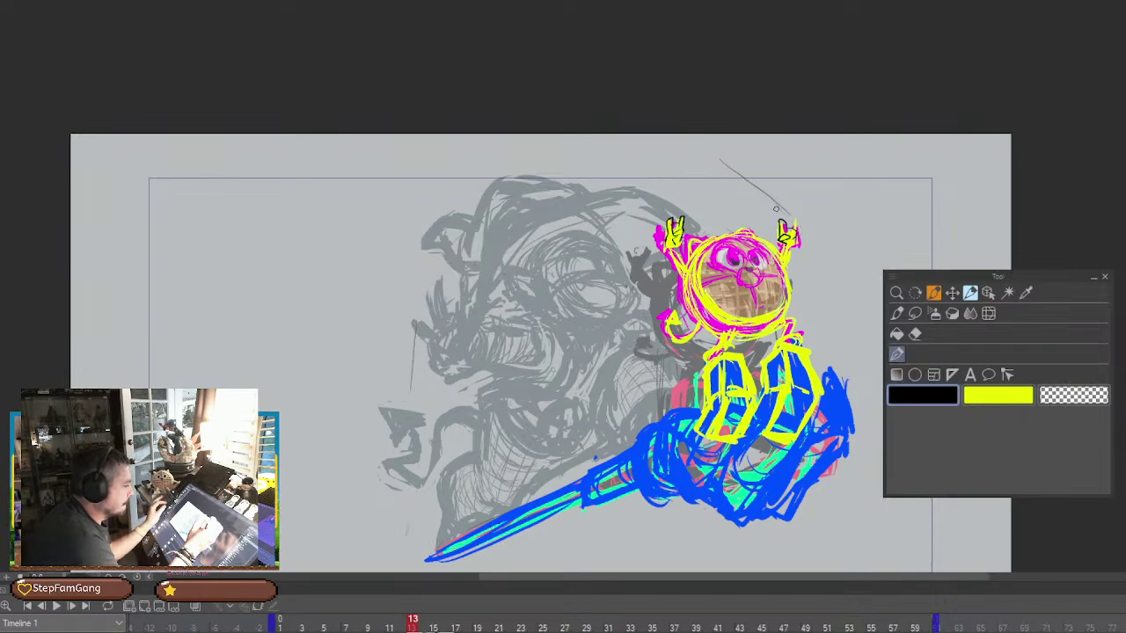
key("ctrl+z")
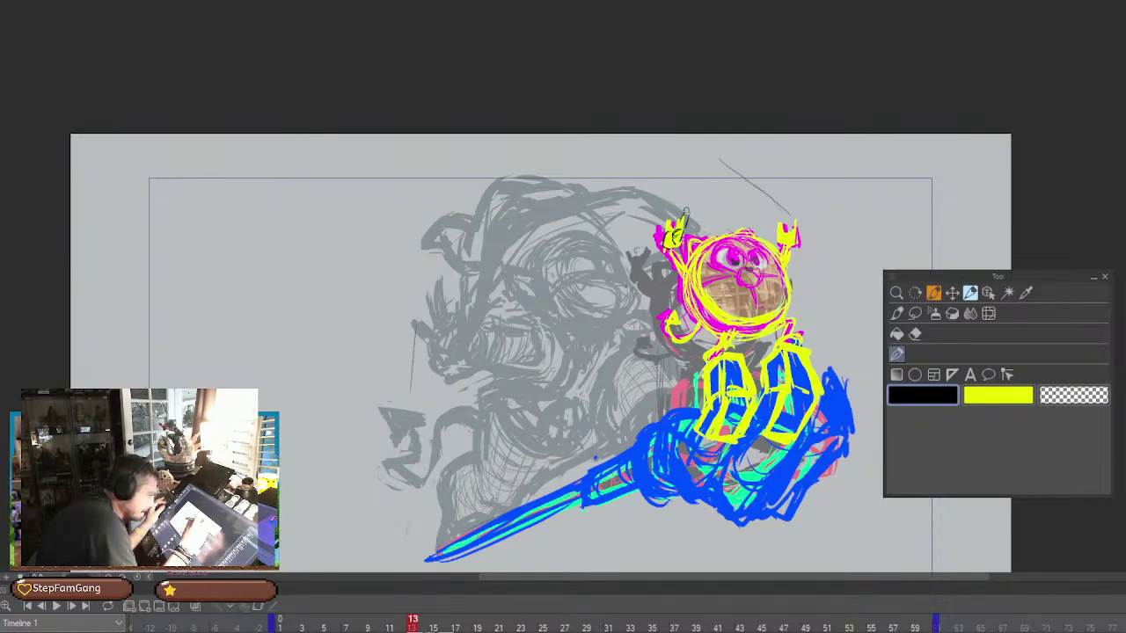
Redraw both raised hands in black as horn signs with longer pointed fingers, erasing the stray lines around the left-side fingertip
mouse_move(685, 218)
left_mouse_down()
mouse_move(666, 237)
mouse_move(666, 214)
mouse_move(672, 225)
left_mouse_up()
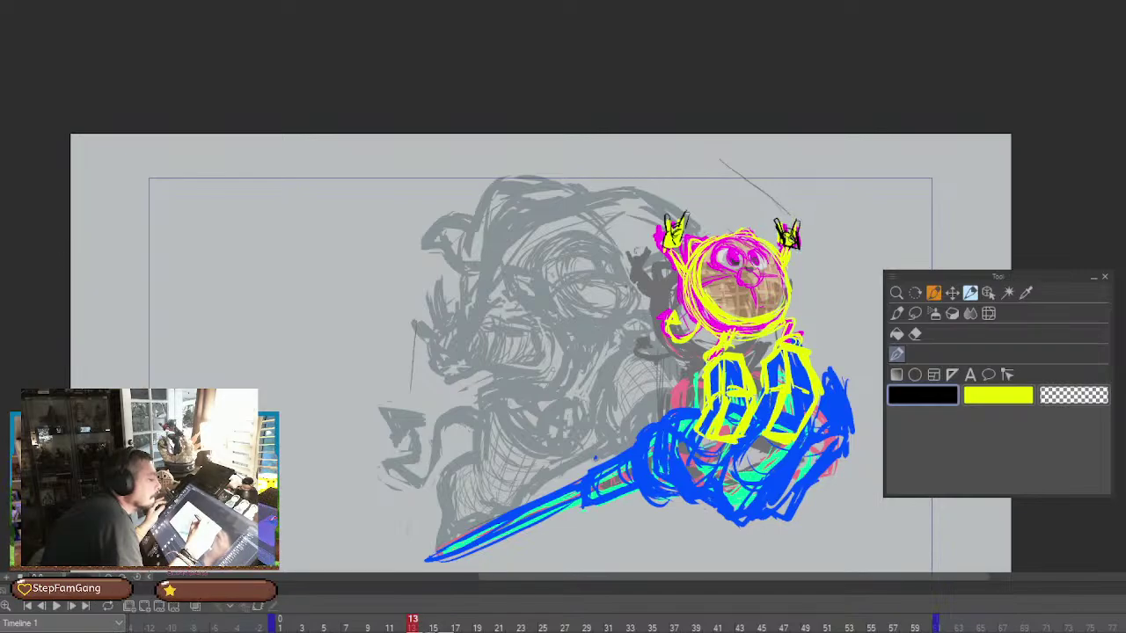
left_click_drag(784, 236, 798, 250)
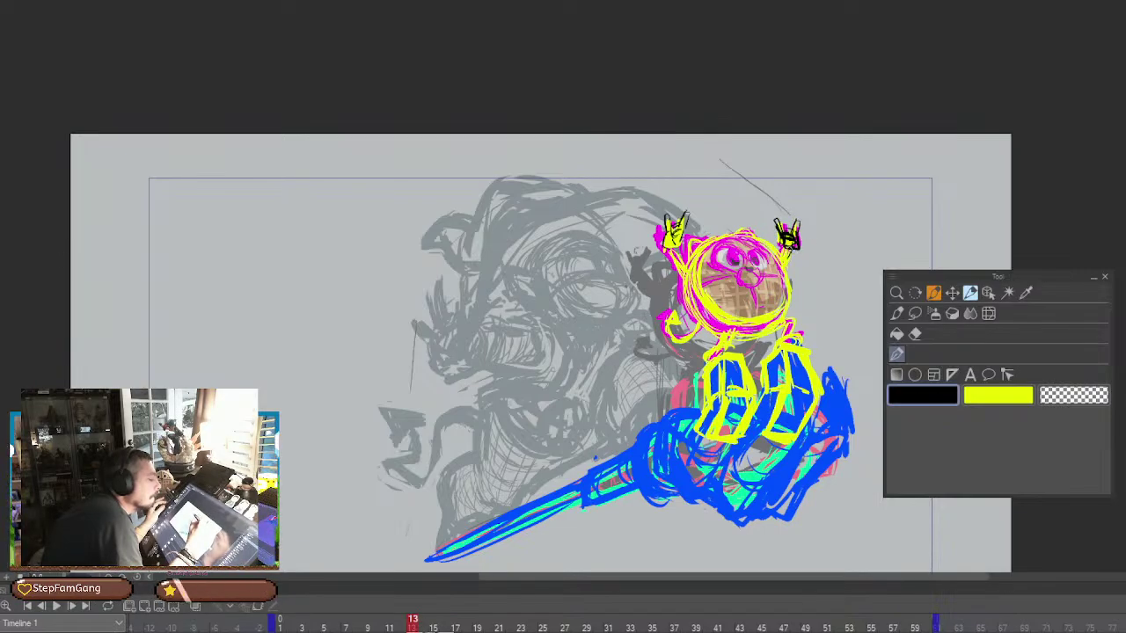
left_click(914, 335)
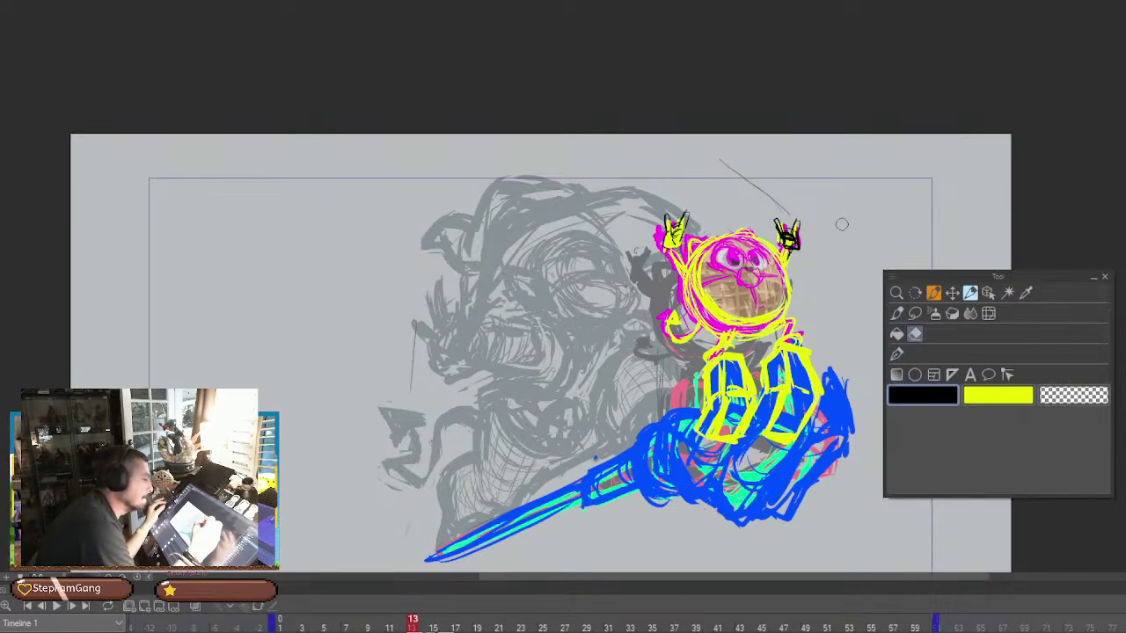
left_click(896, 354)
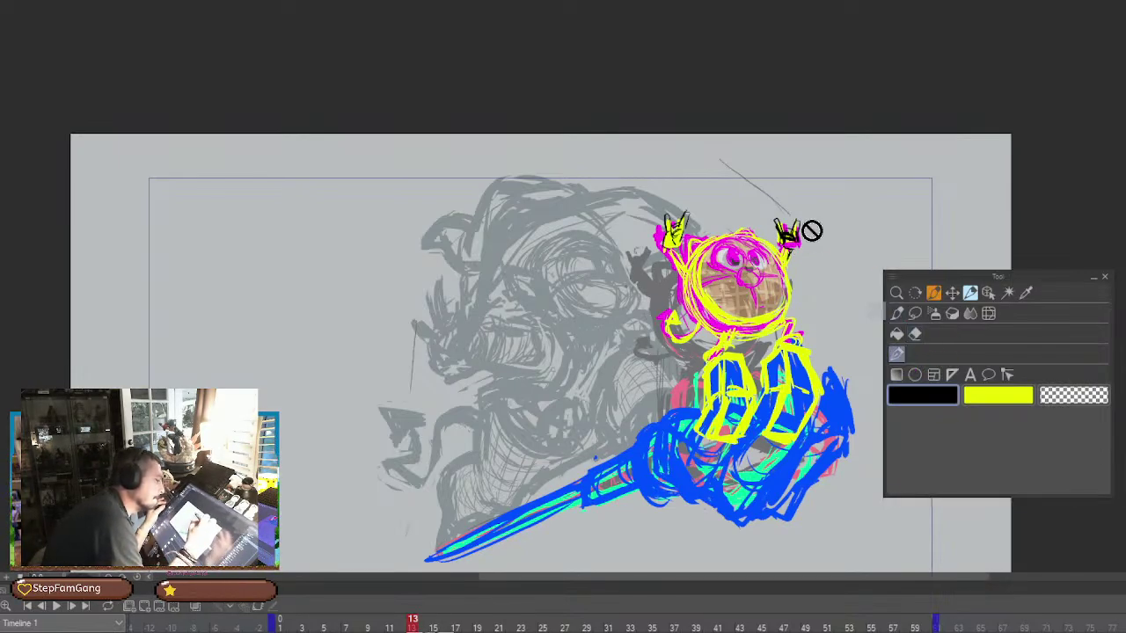
mouse_move(786, 238)
left_mouse_down()
mouse_move(801, 244)
mouse_move(783, 244)
mouse_move(790, 251)
left_mouse_up()
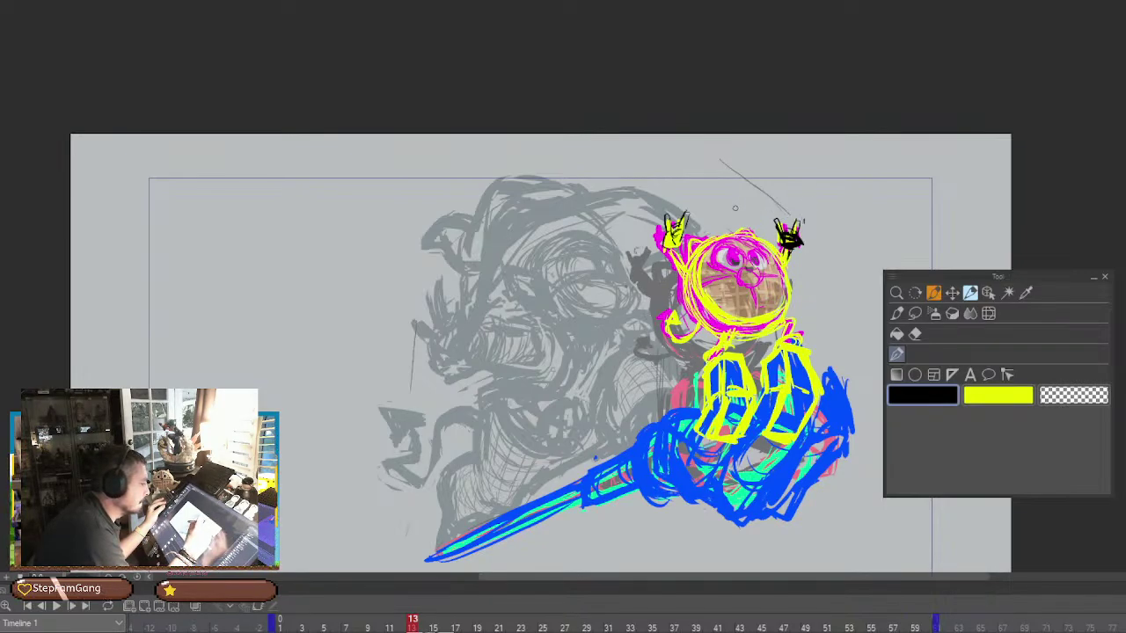
key("e")
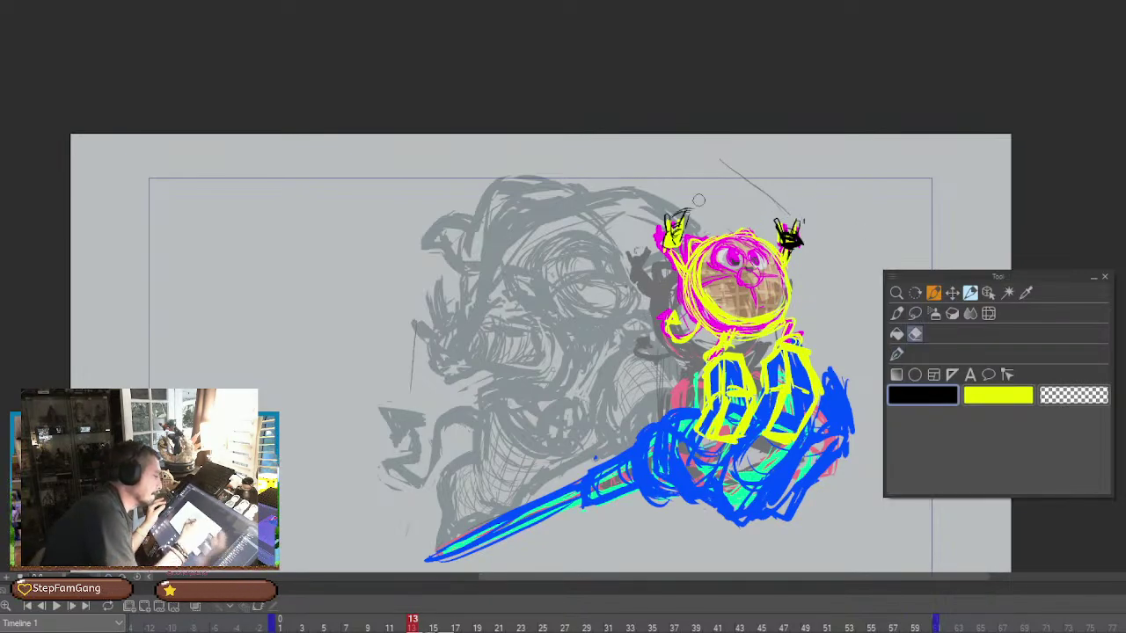
left_click(897, 355)
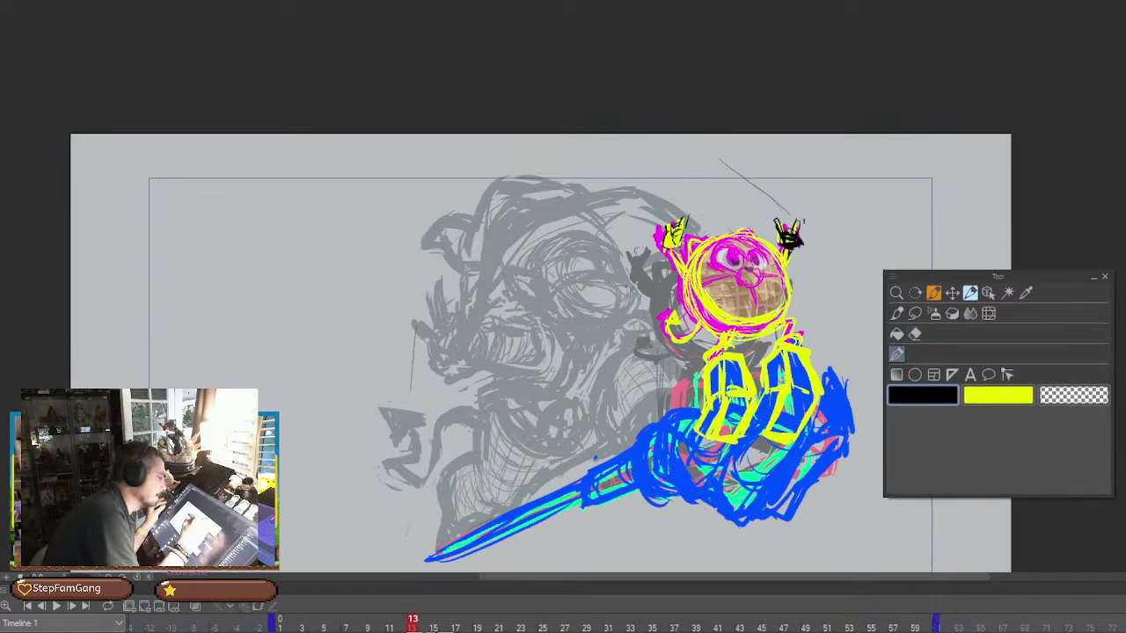
Thicken the fingers and palms of both hands with black strokes and erase the excess on the right-side hand's outer edge
mouse_move(664, 241)
left_mouse_down()
mouse_move(678, 253)
mouse_move(664, 250)
left_mouse_up()
mouse_move(726, 197)
left_mouse_down()
mouse_move(742, 227)
mouse_move(799, 235)
mouse_move(779, 233)
mouse_move(782, 253)
left_mouse_up()
mouse_move(787, 212)
left_mouse_down()
mouse_move(783, 234)
mouse_move(794, 238)
mouse_move(781, 225)
left_mouse_up()
left_click_drag(792, 209, 789, 226)
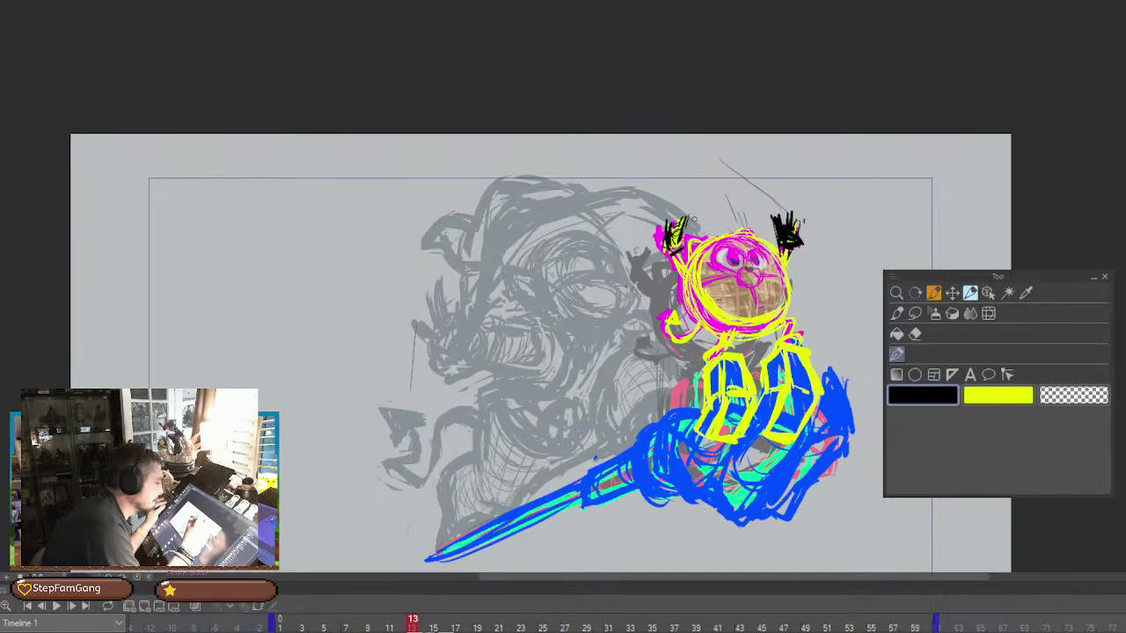
mouse_move(686, 209)
left_mouse_down()
mouse_move(680, 243)
mouse_move(668, 236)
left_mouse_up()
left_click_drag(672, 237, 672, 254)
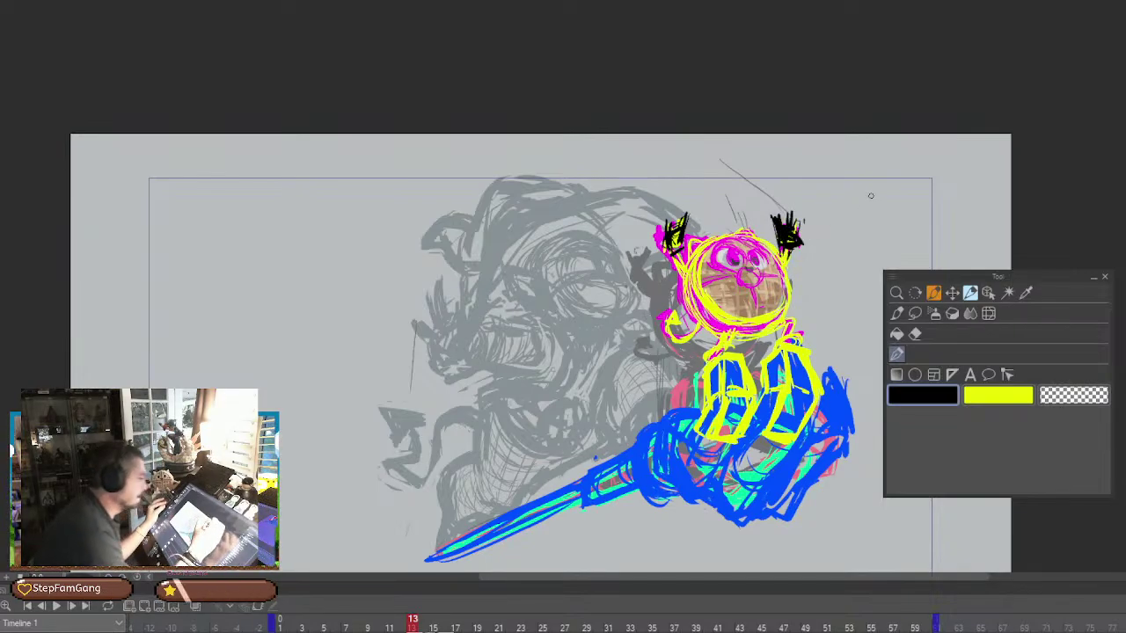
key("e")
mouse_move(804, 241)
left_mouse_down()
mouse_move(779, 209)
mouse_move(819, 230)
mouse_move(782, 207)
mouse_move(800, 201)
mouse_move(802, 253)
left_mouse_up()
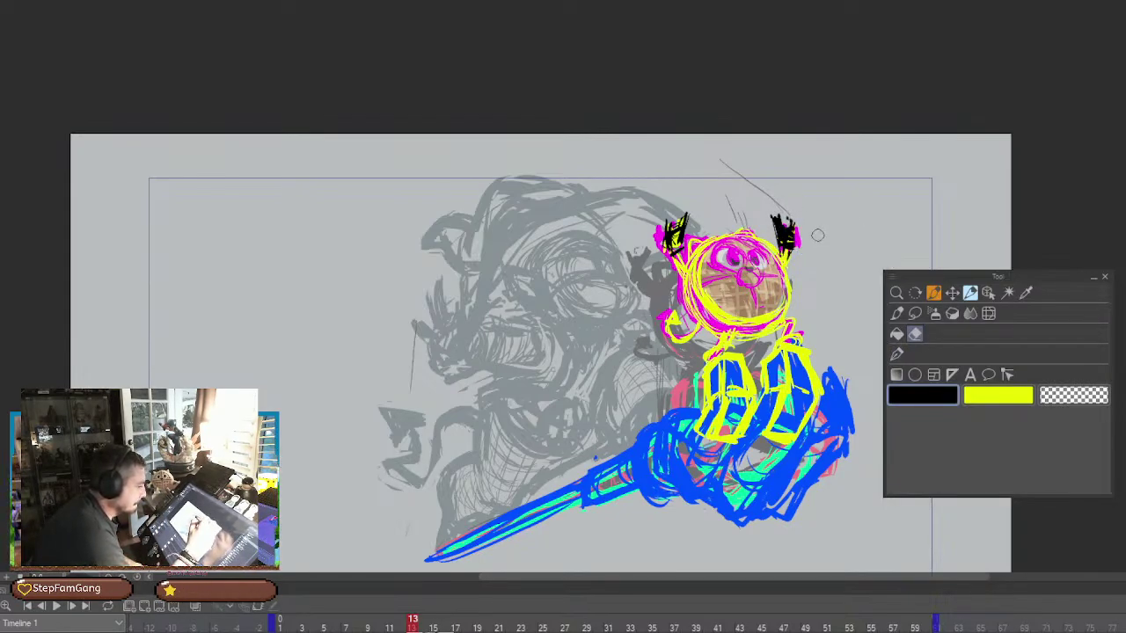
Try drawing the round character's pupils, brows and beak-like nose with bold black strokes
key("p")
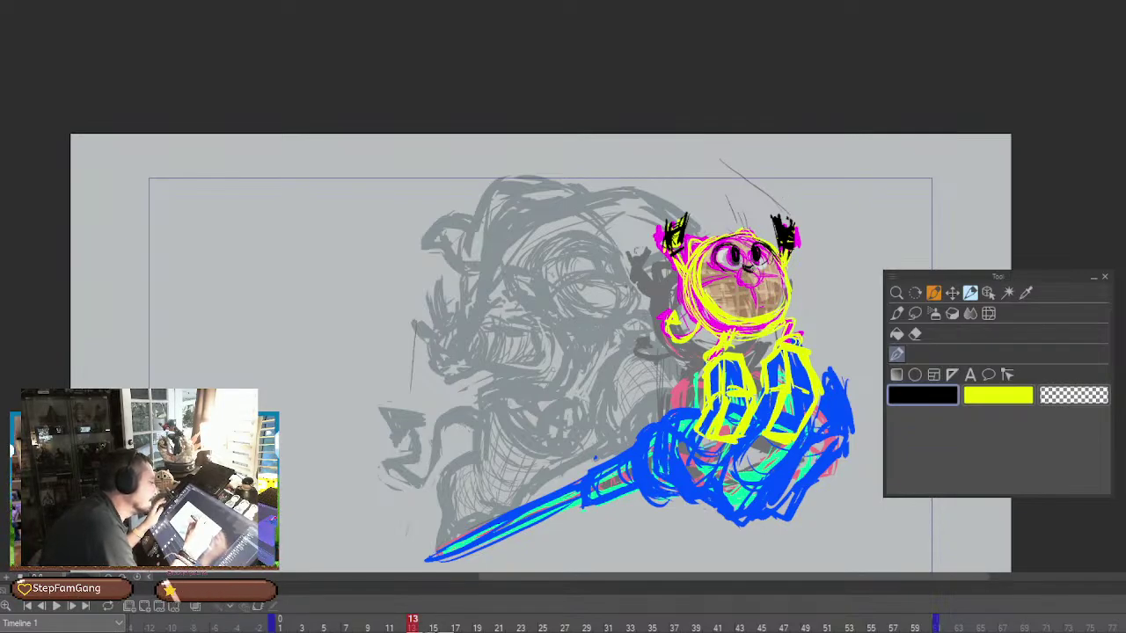
mouse_move(746, 281)
left_mouse_down()
mouse_move(760, 292)
mouse_move(719, 248)
mouse_move(769, 249)
mouse_move(717, 245)
mouse_move(723, 264)
mouse_move(737, 247)
mouse_move(771, 253)
left_mouse_up()
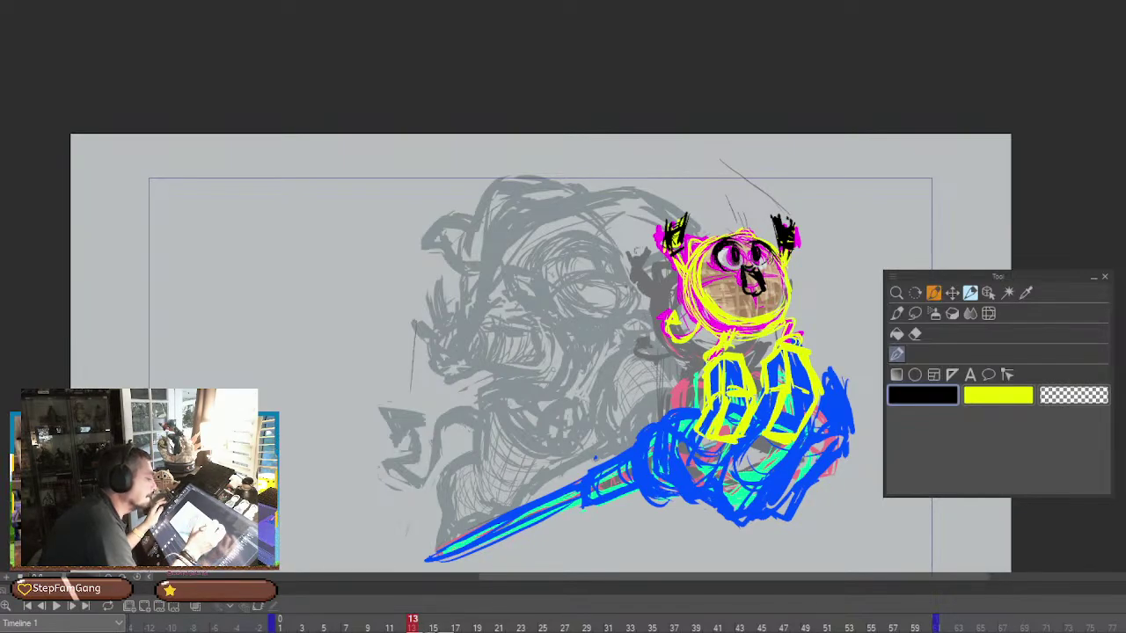
Erase the black pupils and try redrawing both eyes with heavy black outlines
left_click(918, 335)
left_click_drag(758, 245, 756, 256)
left_click_drag(737, 247, 755, 258)
left_click_drag(735, 248, 736, 259)
key("p")
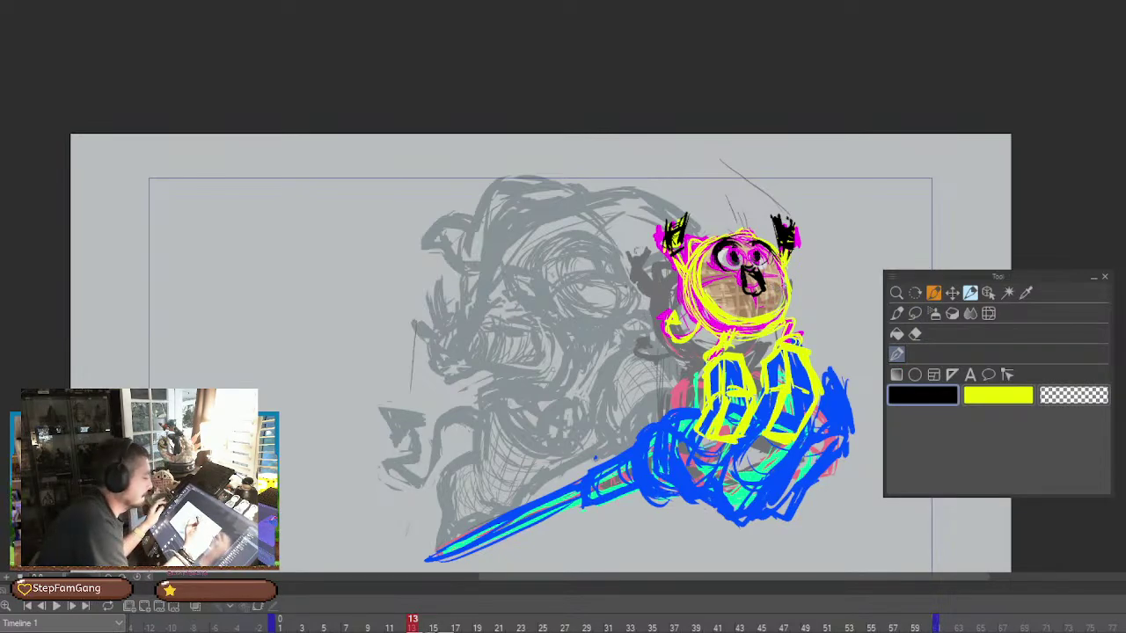
mouse_move(730, 247)
left_mouse_down()
mouse_move(727, 258)
mouse_move(765, 260)
mouse_move(718, 263)
mouse_move(761, 252)
mouse_move(772, 267)
left_mouse_up()
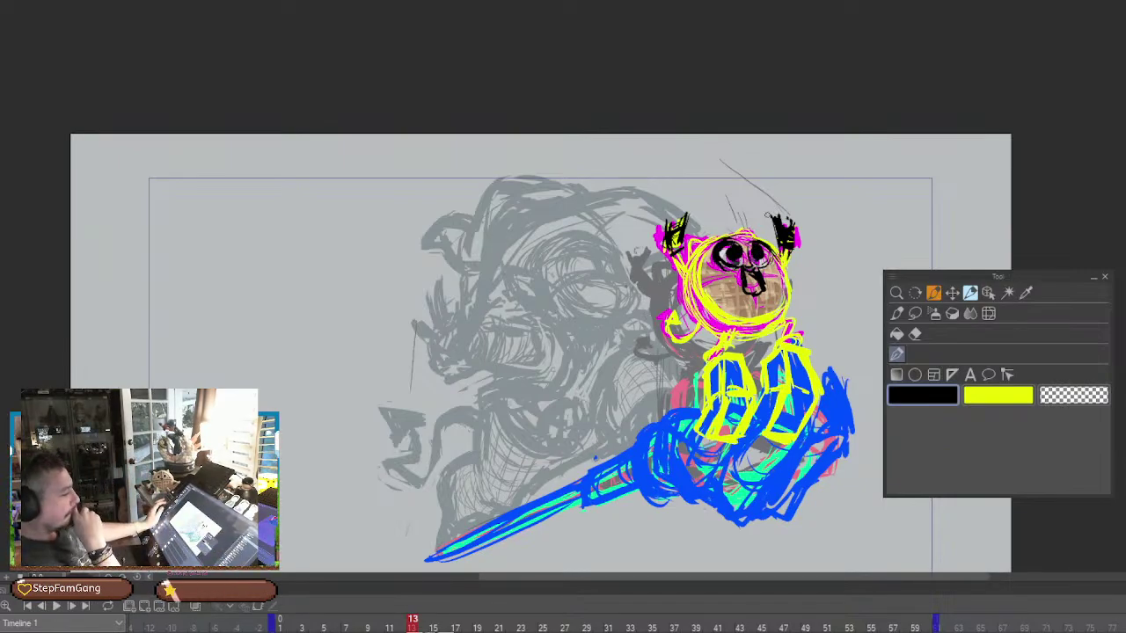
Undo the heavy eye outlines and the erasing of the pupils
key("ctrl+z")
key("ctrl+z")
key("ctrl+z")
key("ctrl+z")
key("ctrl+z")
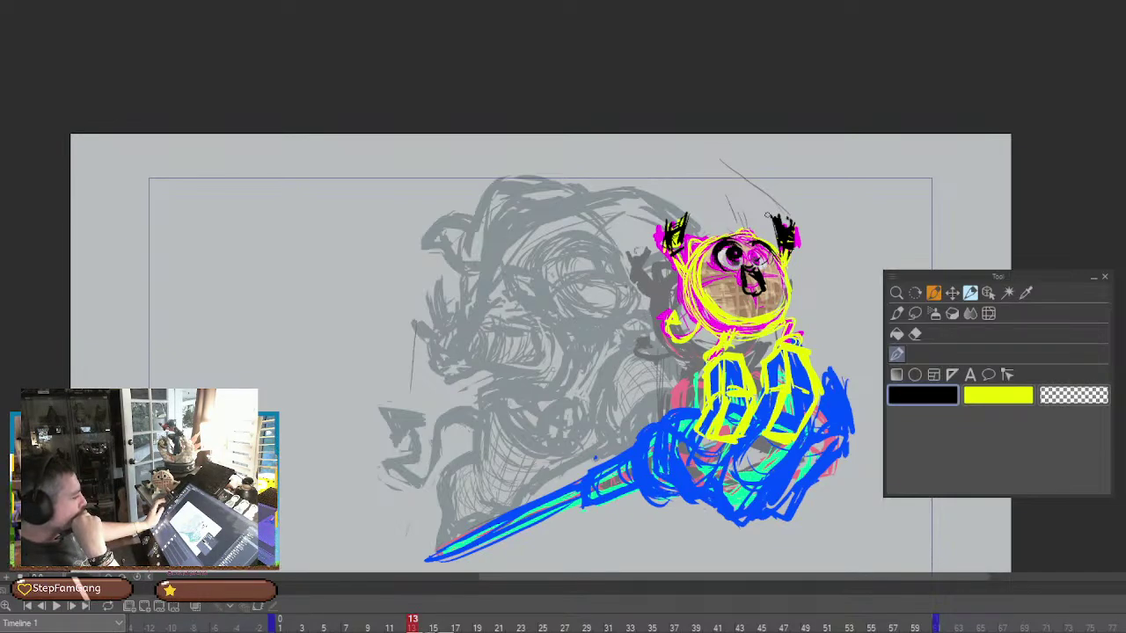
key("ctrl+z")
key("ctrl+z")
key("ctrl+z")
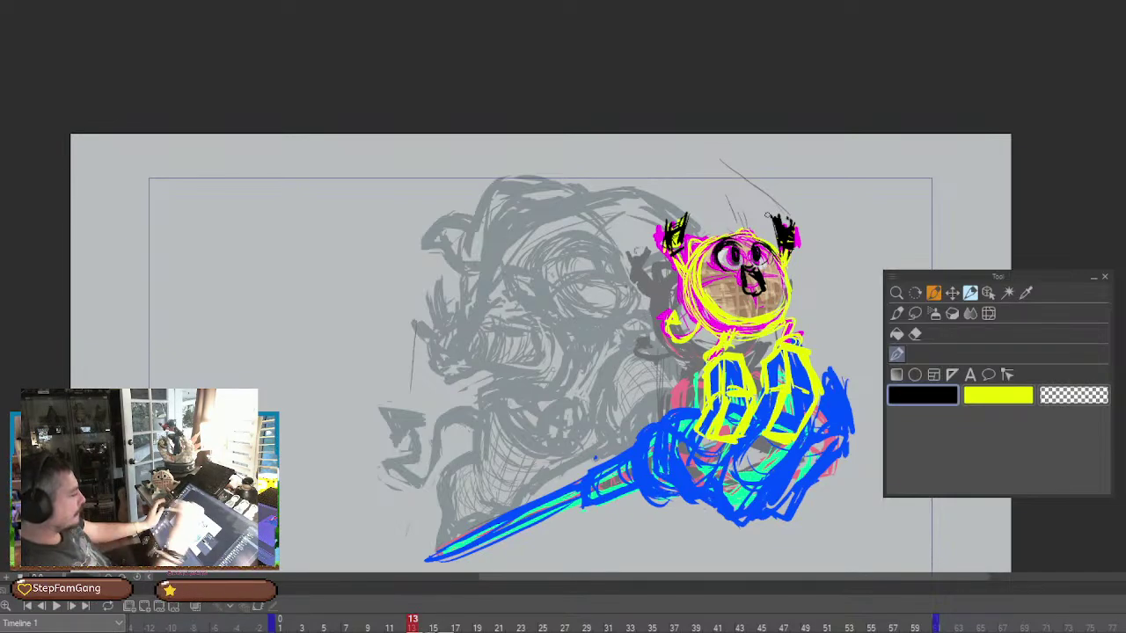
Erase all black strokes from the character's face and redraw its eyes, brows and nose with thinner black lines
left_click(916, 334)
mouse_move(728, 267)
left_mouse_down()
mouse_move(718, 257)
mouse_move(745, 276)
mouse_move(769, 262)
left_mouse_up()
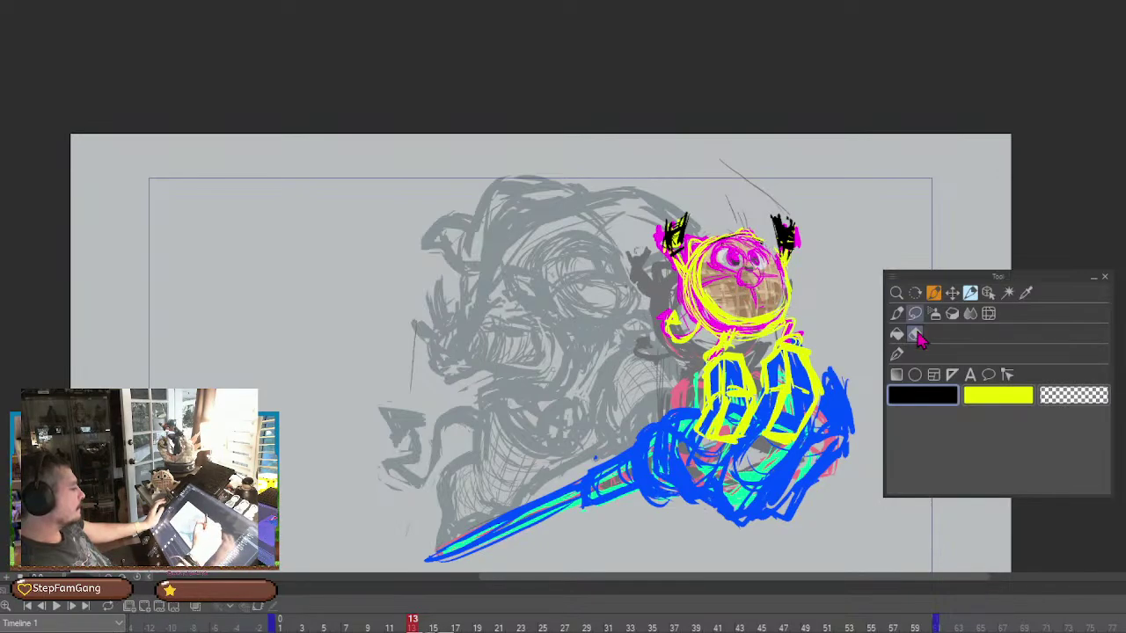
left_click(901, 358)
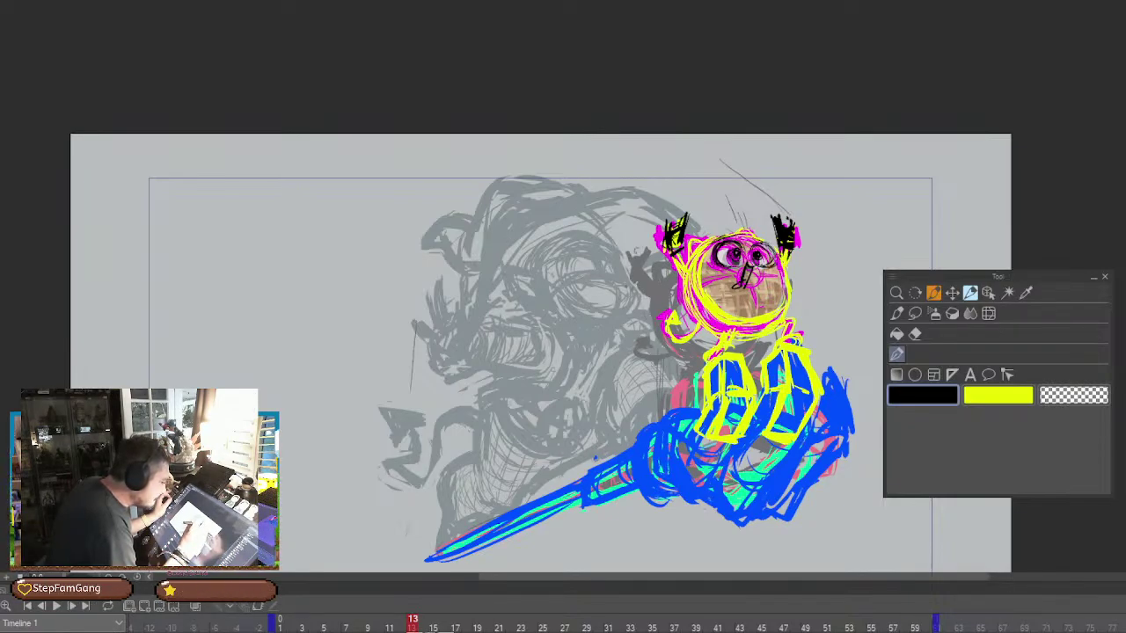
Add thin black strokes along the forehead and the side of the round character's face
left_click_drag(740, 235, 768, 244)
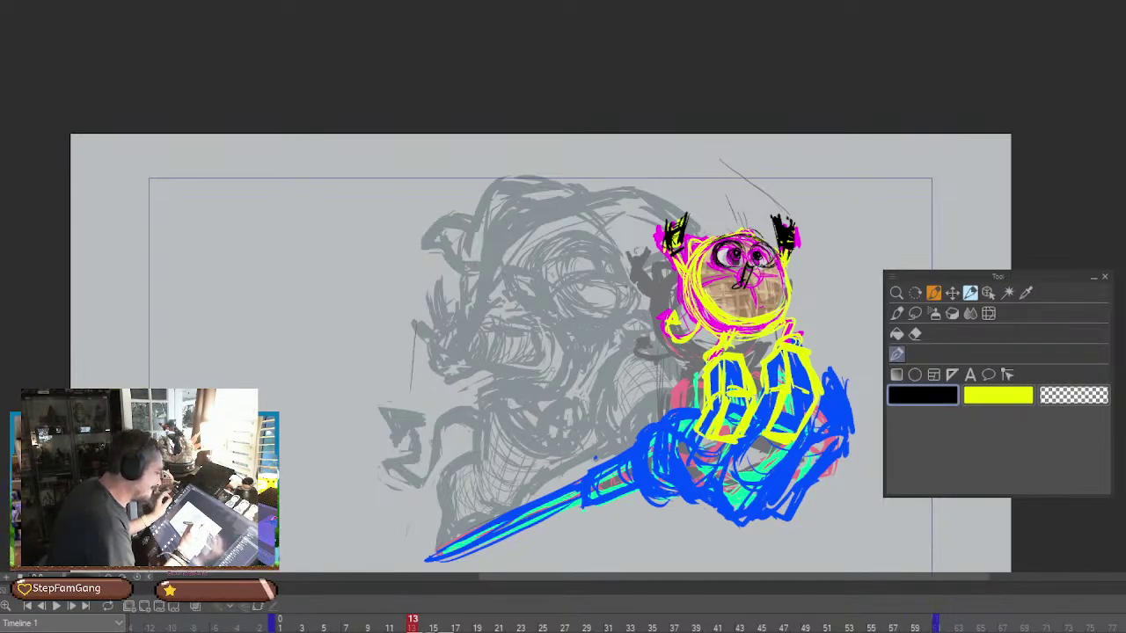
left_click_drag(712, 245, 696, 269)
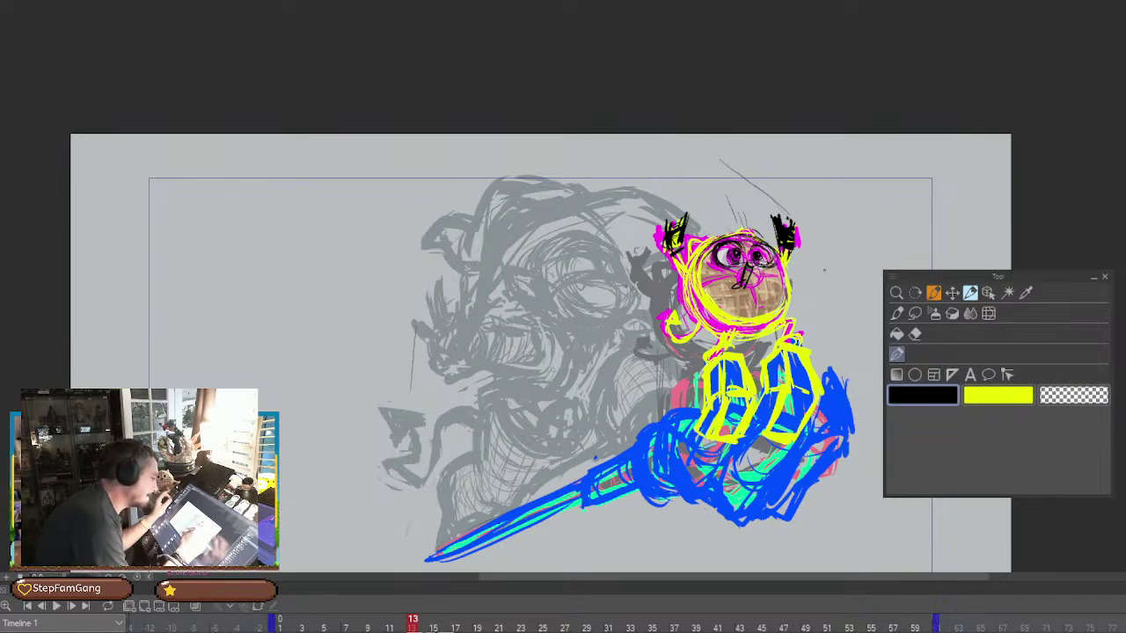
Sample the yellow of the body outline and draw the lower segments of the large hand's little finger with it
left_click(776, 312, "alt")
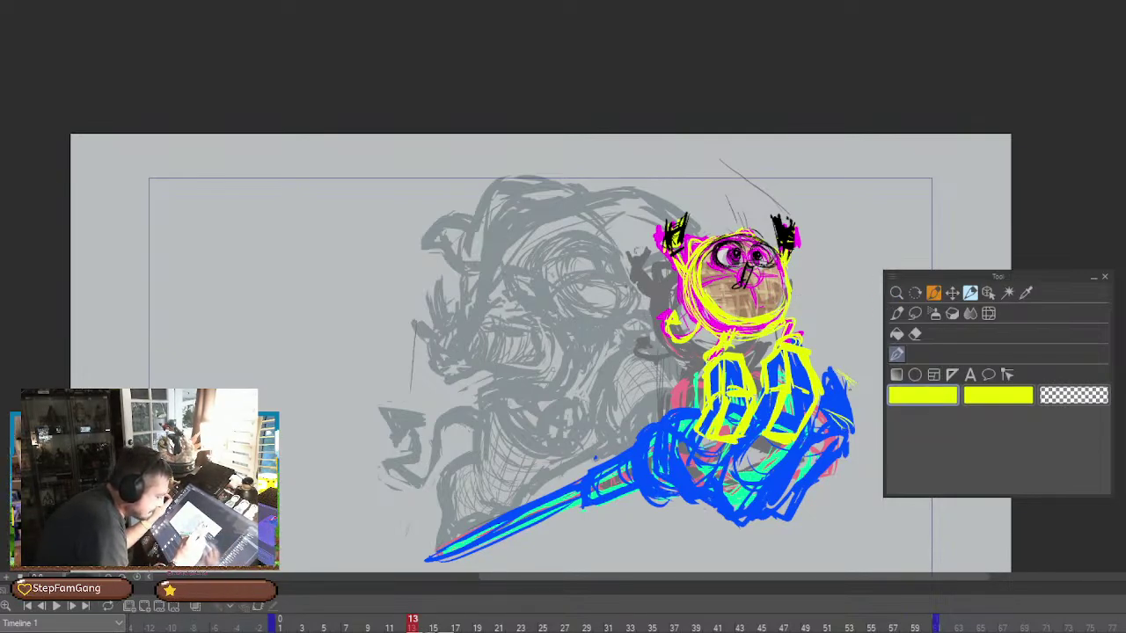
mouse_move(855, 424)
left_mouse_down()
mouse_move(850, 376)
mouse_move(803, 444)
left_mouse_up()
mouse_move(832, 414)
left_mouse_down()
mouse_move(812, 452)
mouse_move(797, 449)
mouse_move(806, 461)
mouse_move(835, 461)
mouse_move(818, 460)
left_mouse_up()
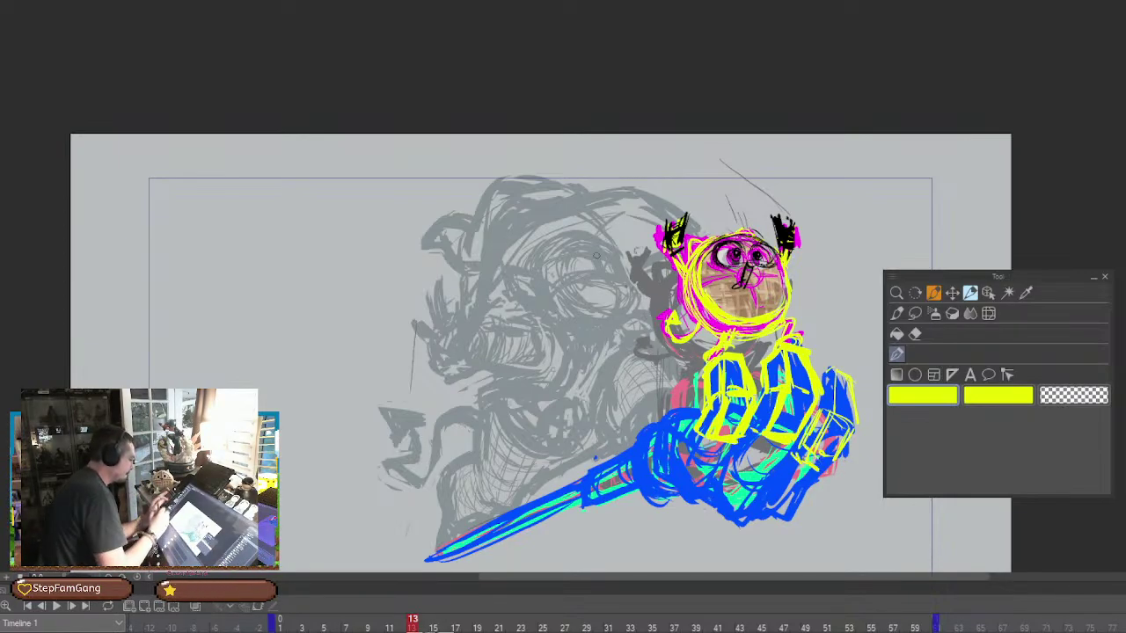
mouse_move(819, 413)
left_mouse_down()
mouse_move(799, 446)
mouse_move(825, 473)
left_mouse_up()
left_click_drag(853, 431, 831, 470)
left_click_drag(809, 464, 832, 475)
left_click_drag(827, 415, 811, 466)
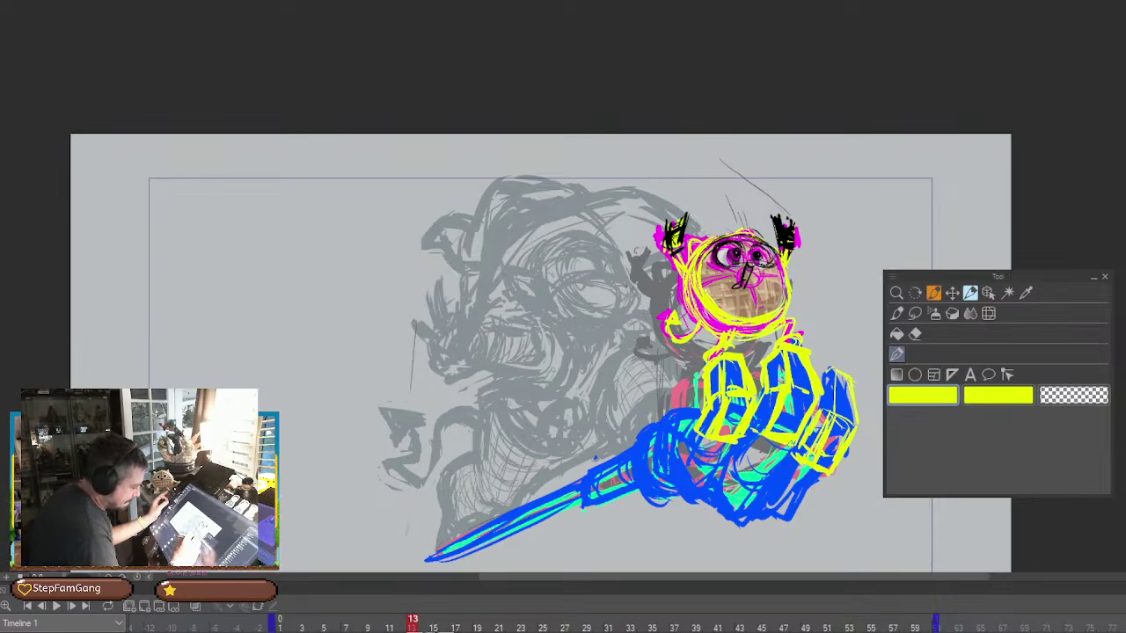
Outline in yellow the folded finger segments across the palm, beside the little finger
left_click_drag(795, 443, 729, 476)
mouse_move(757, 427)
left_mouse_down()
mouse_move(727, 475)
mouse_move(738, 475)
left_mouse_up()
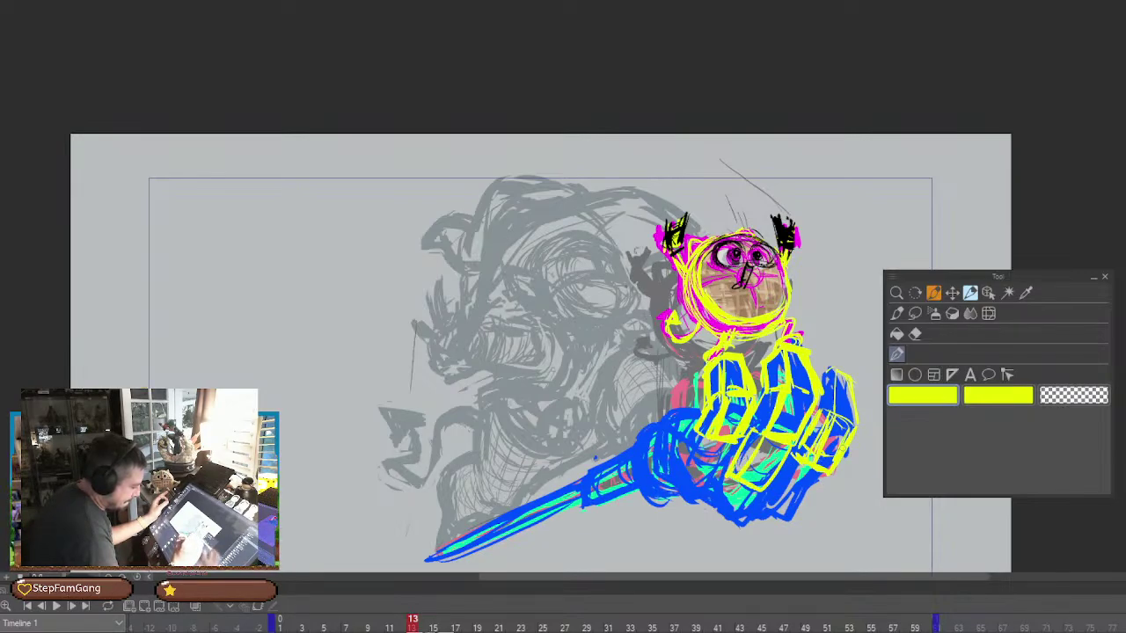
mouse_move(828, 469)
left_mouse_down()
mouse_move(788, 499)
mouse_move(832, 468)
mouse_move(788, 499)
mouse_move(799, 465)
mouse_move(775, 493)
left_mouse_up()
left_click_drag(789, 446, 756, 489)
mouse_move(763, 434)
left_mouse_down()
mouse_move(739, 481)
mouse_move(730, 468)
left_mouse_up()
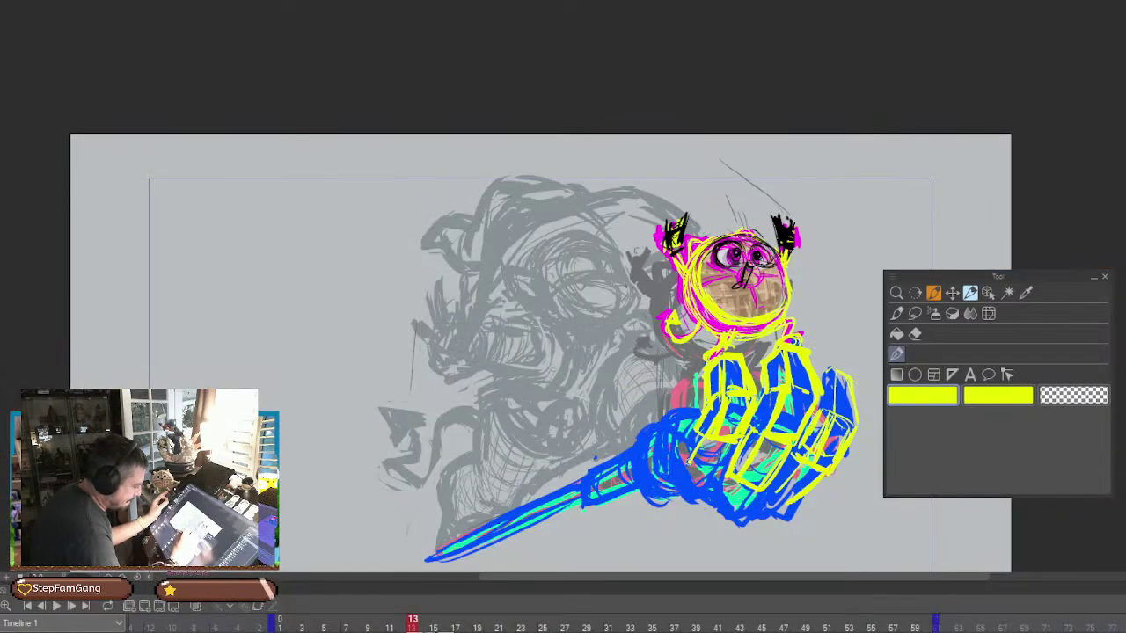
Outline the thumb, the lower edge of the palm and the round wrist cuff in yellow
left_click_drag(707, 431, 675, 466)
mouse_move(735, 443)
left_mouse_down()
mouse_move(704, 484)
mouse_move(757, 492)
left_mouse_up()
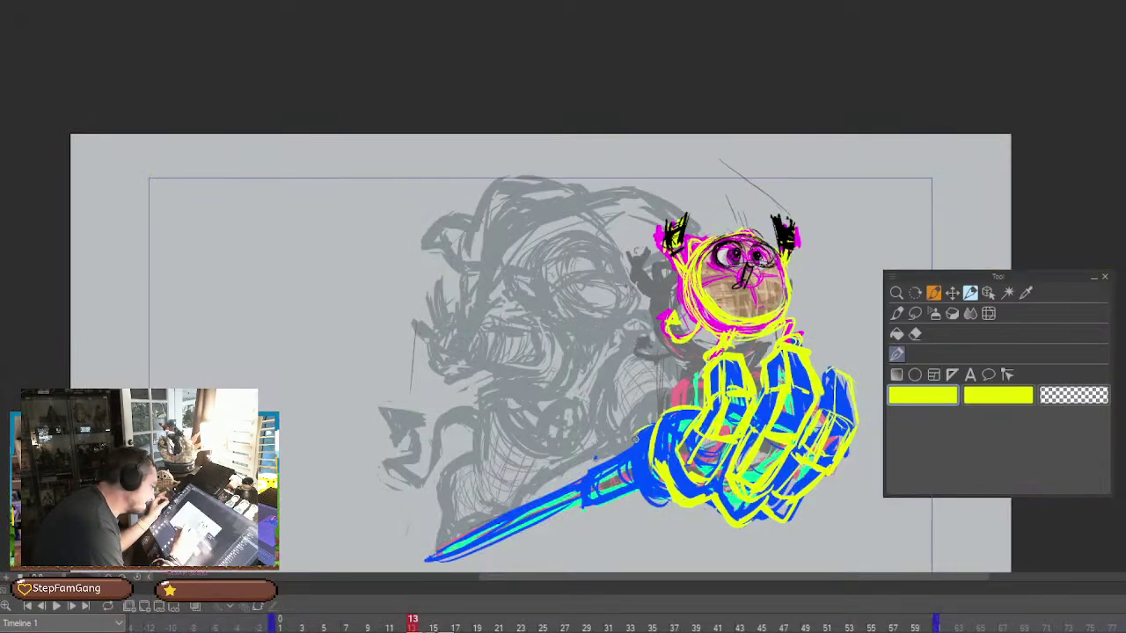
mouse_move(657, 423)
left_mouse_down()
mouse_move(637, 436)
mouse_move(631, 493)
left_mouse_up()
left_click_drag(628, 449, 638, 502)
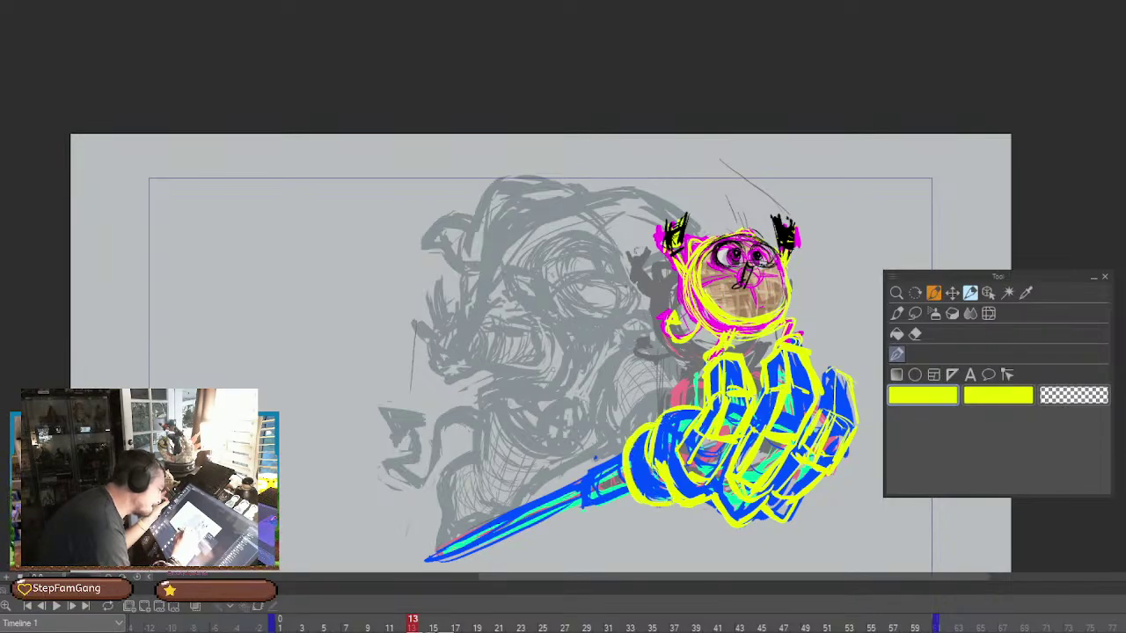
key("e")
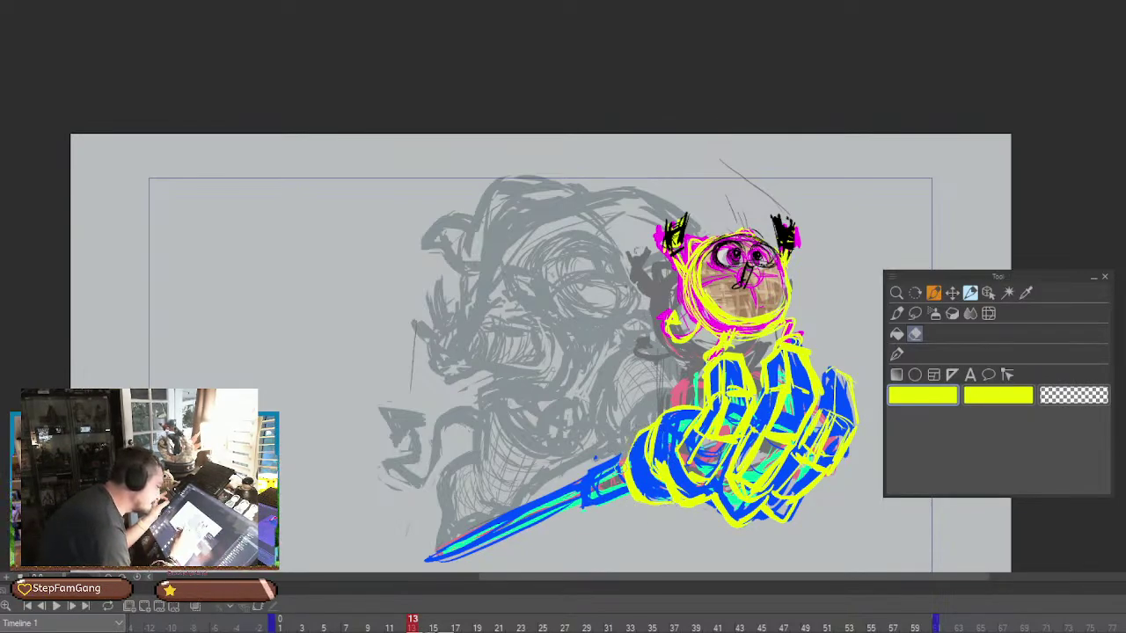
left_click(897, 354)
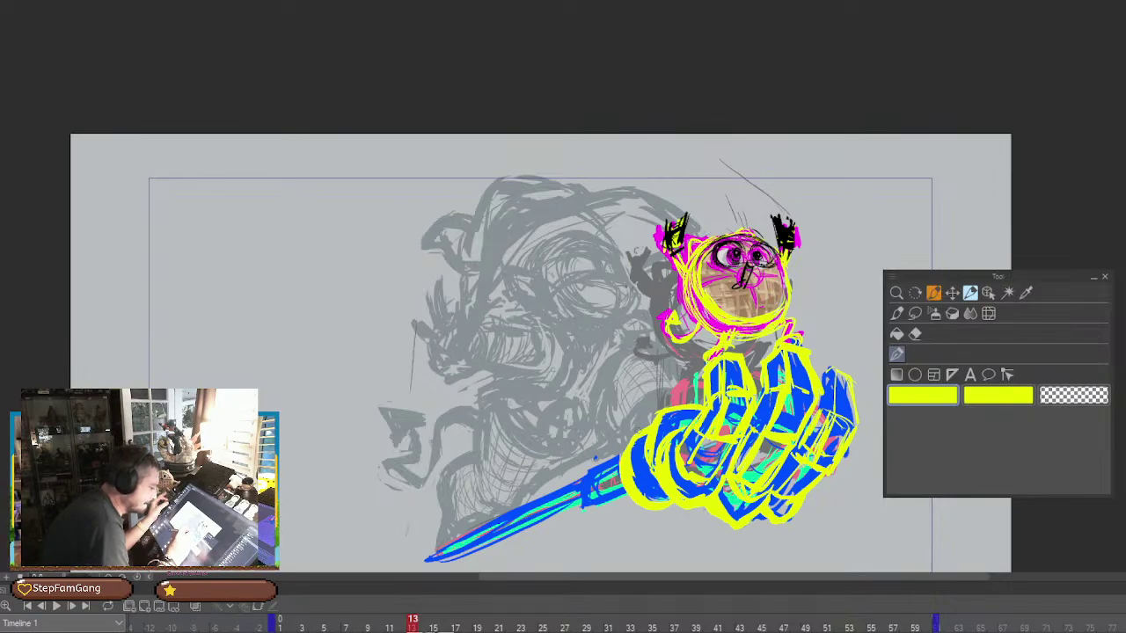
Outline the short banded section of the arm just behind the wrist cuff in yellow
mouse_move(640, 431)
left_mouse_down()
mouse_move(658, 490)
mouse_move(609, 464)
mouse_move(570, 486)
left_mouse_up()
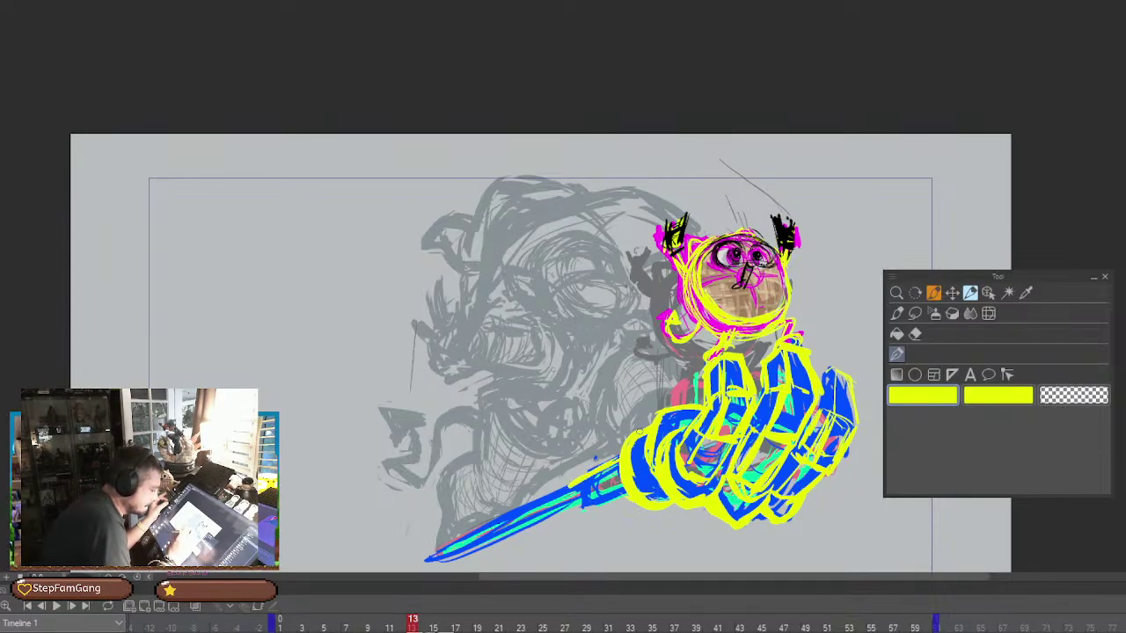
mouse_move(653, 446)
left_mouse_down()
mouse_move(625, 500)
mouse_move(554, 518)
mouse_move(573, 486)
mouse_move(620, 463)
left_mouse_up()
left_click_drag(570, 489, 559, 518)
mouse_move(560, 519)
left_mouse_down()
mouse_move(593, 509)
mouse_move(581, 486)
mouse_move(602, 477)
left_mouse_up()
mouse_move(603, 480)
left_mouse_down()
mouse_move(589, 501)
mouse_move(608, 500)
left_mouse_up()
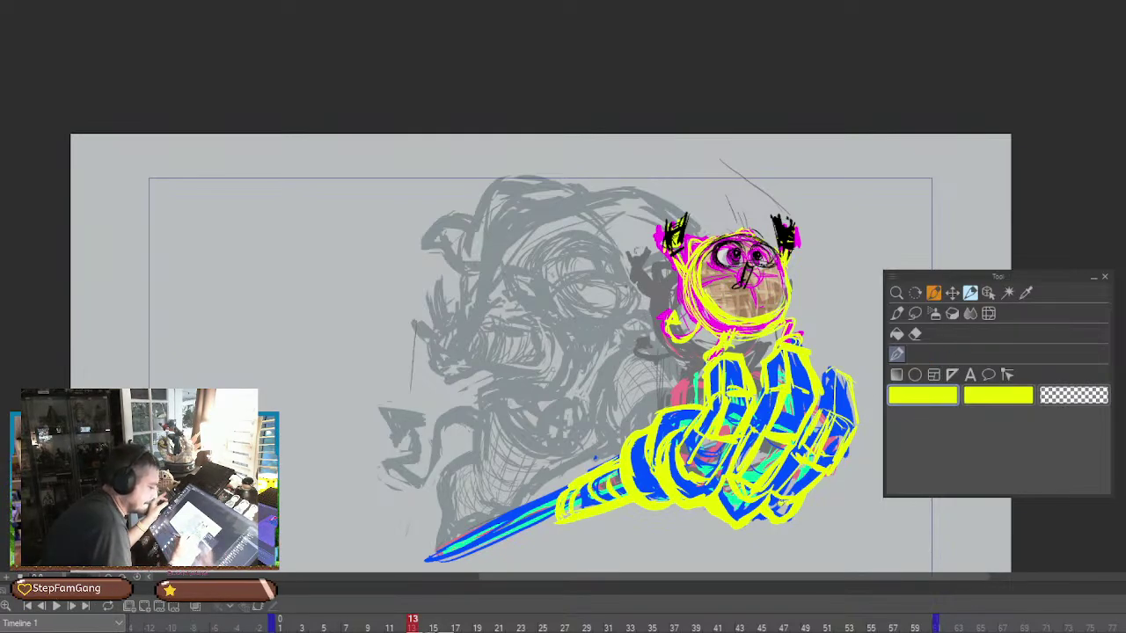
Strengthen the little finger's outer contour and outline the long tapering arm in yellow down to its tip
mouse_move(791, 492)
left_mouse_down()
mouse_move(835, 472)
mouse_move(853, 433)
left_mouse_up()
mouse_move(855, 384)
left_mouse_down()
mouse_move(864, 428)
mouse_move(845, 466)
mouse_move(809, 483)
left_mouse_up()
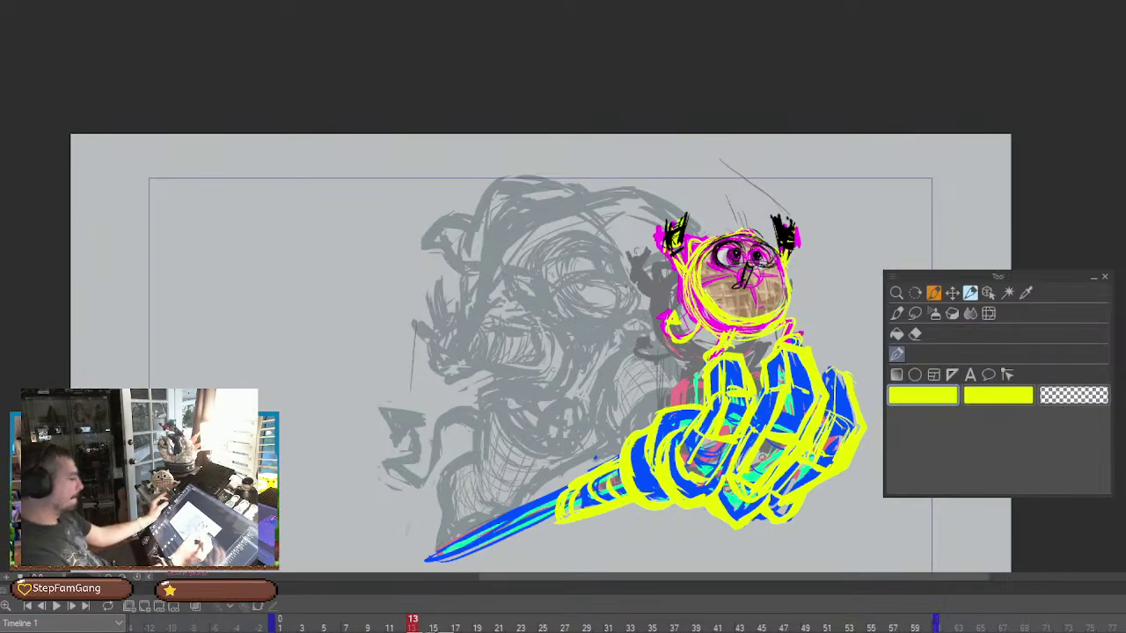
mouse_move(561, 491)
left_mouse_down()
mouse_move(434, 564)
mouse_move(558, 515)
mouse_move(461, 553)
left_mouse_up()
left_click_drag(473, 547, 517, 527)
left_click_drag(451, 557, 556, 509)
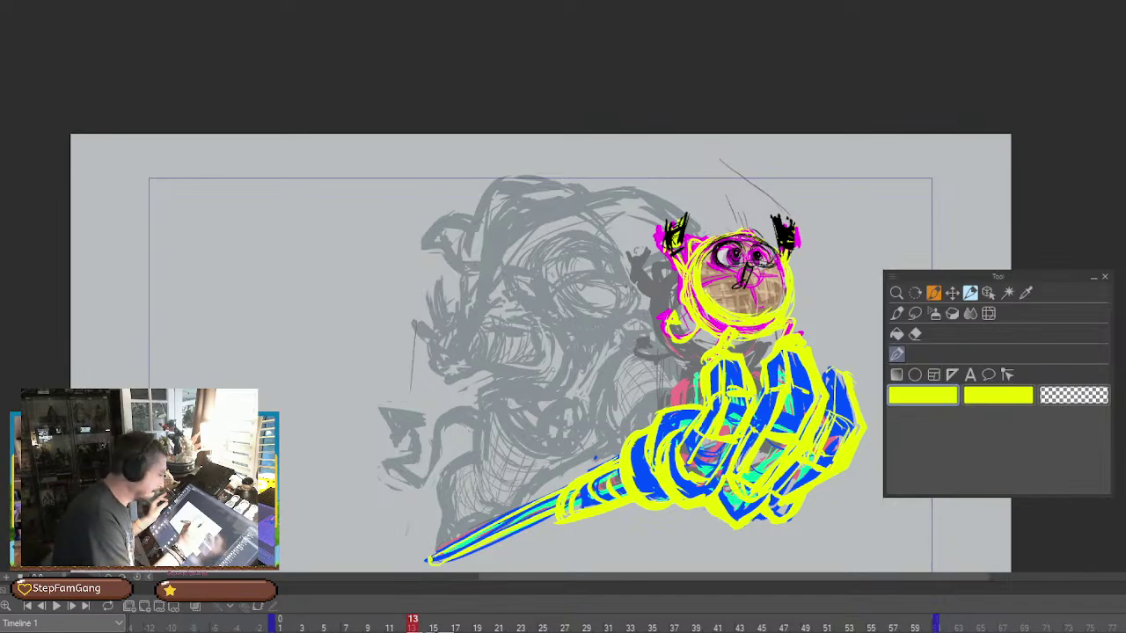
Draw yellow accents over the round character's pupils, beak and both raised hands
left_click_drag(739, 248, 755, 251)
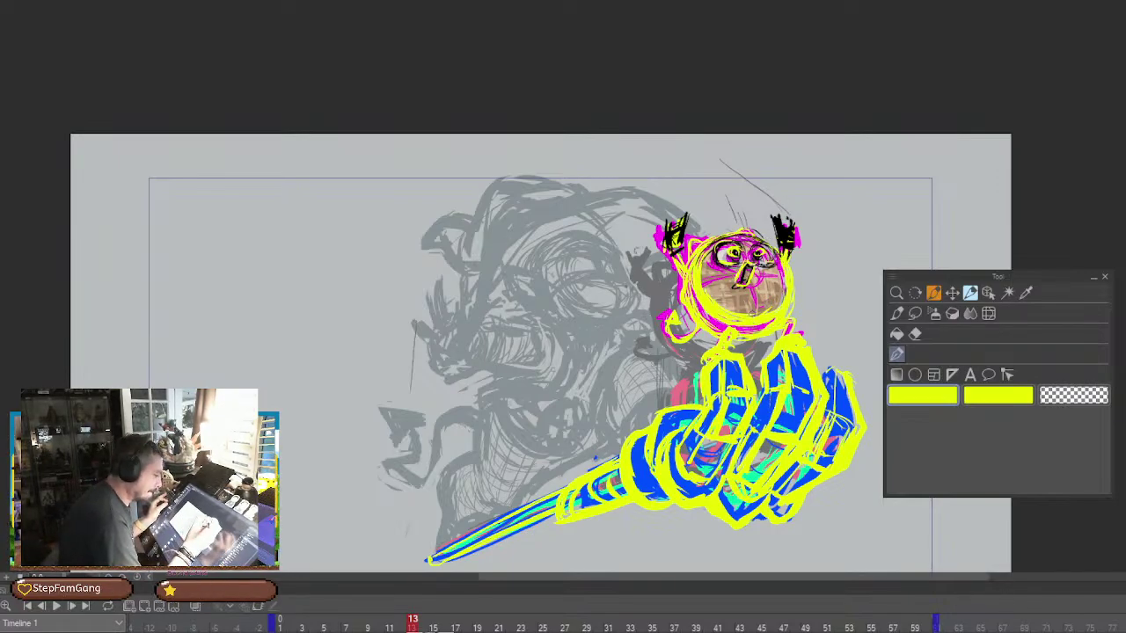
mouse_move(668, 236)
left_mouse_down()
mouse_move(679, 241)
mouse_move(668, 220)
mouse_move(672, 240)
left_mouse_up()
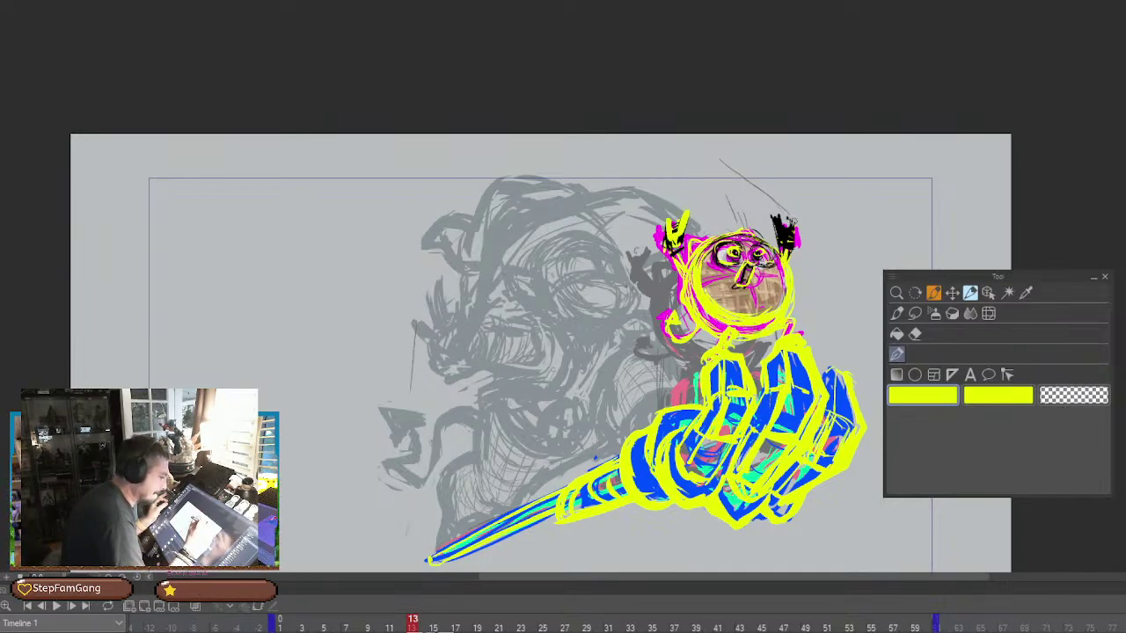
left_click_drag(774, 211, 792, 243)
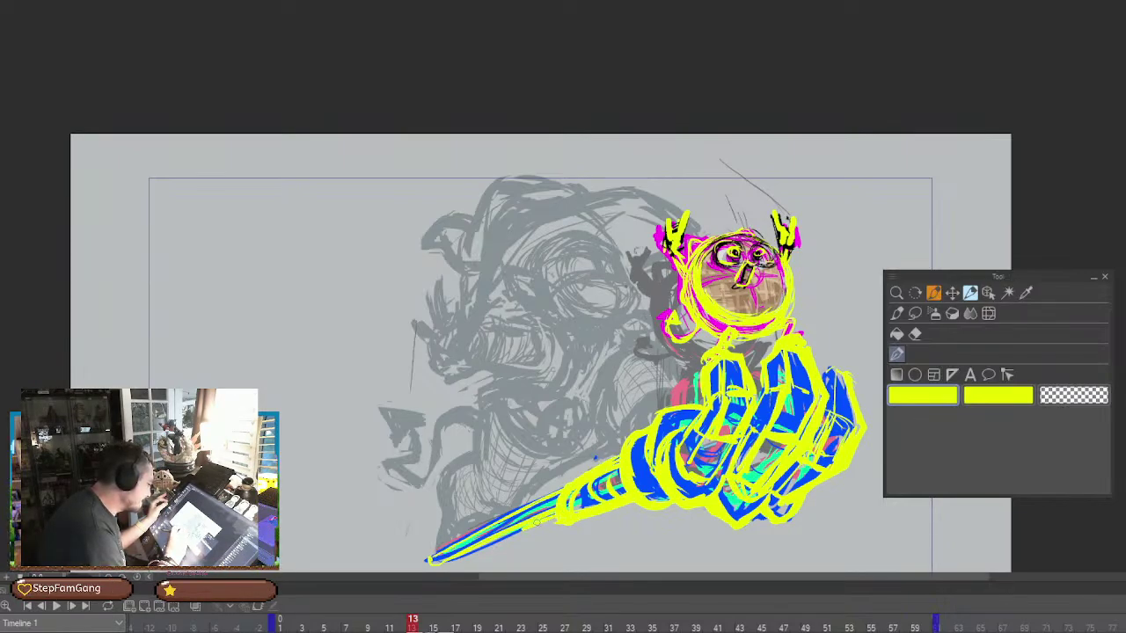
Reinforce the upper edge of the tapering arm with more yellow lines
left_click_drag(563, 494, 464, 537)
left_click_drag(556, 501, 449, 543)
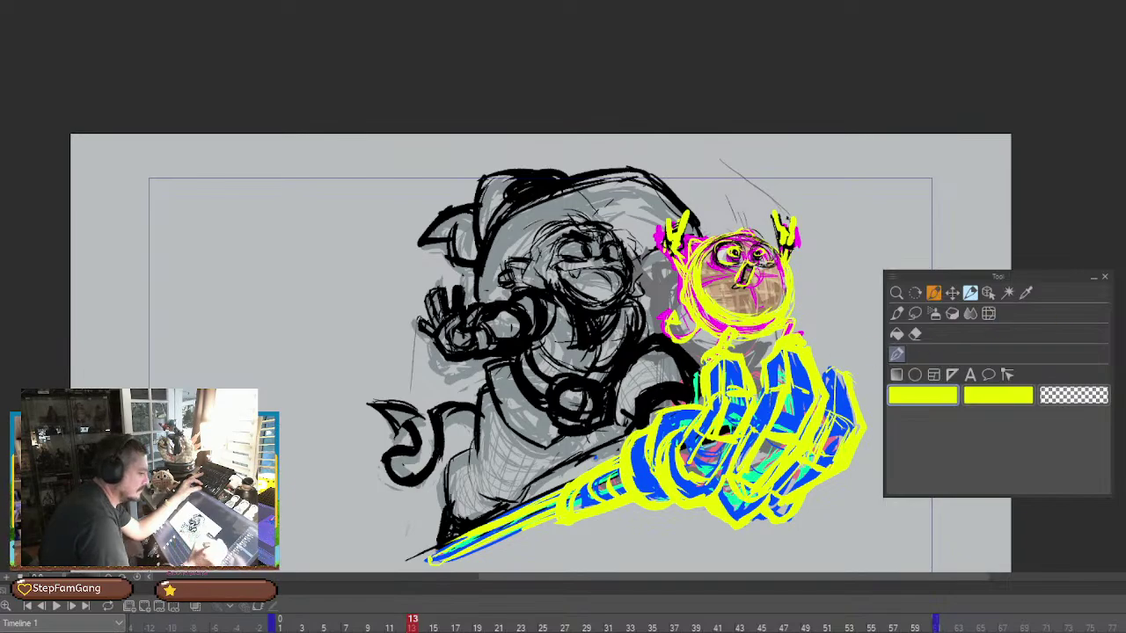
Compare the whole drawing with and without the grey rough overlay, leaving the overlay off
left_click_drag(1028, 276, 1062, 266)
left_click_drag(784, 458, 746, 413)
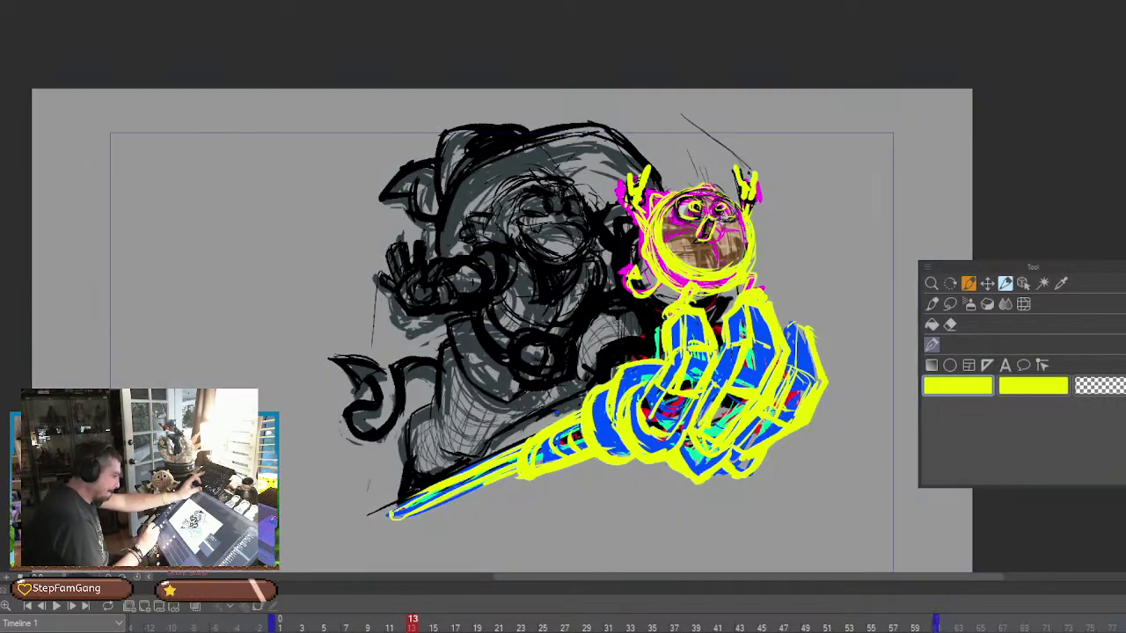
key("ctrl+z")
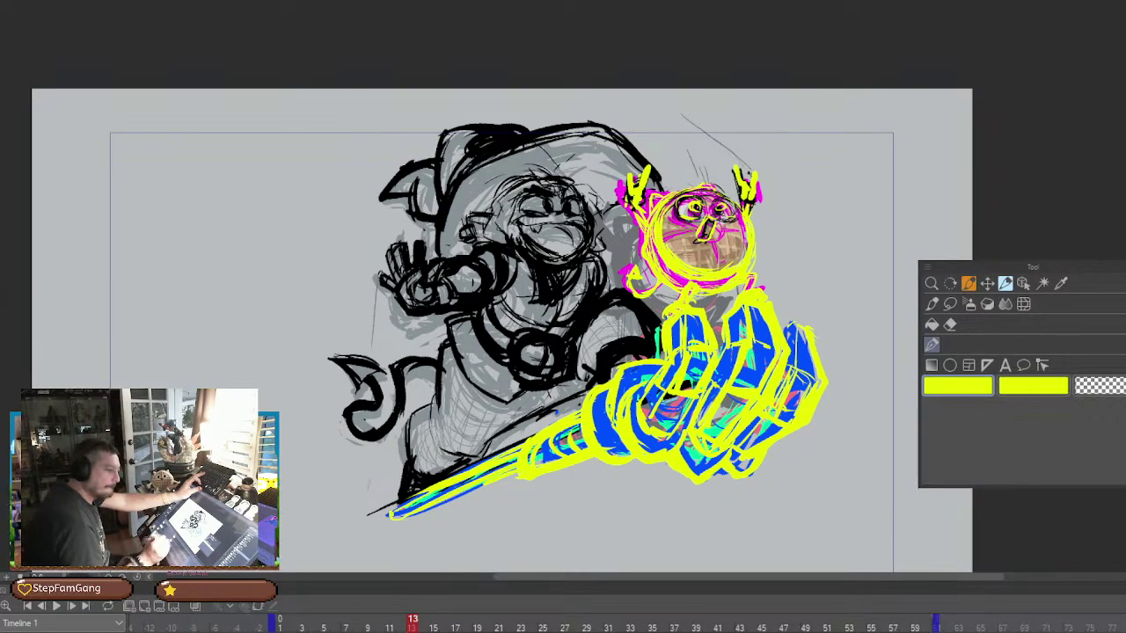
key("ctrl+z")
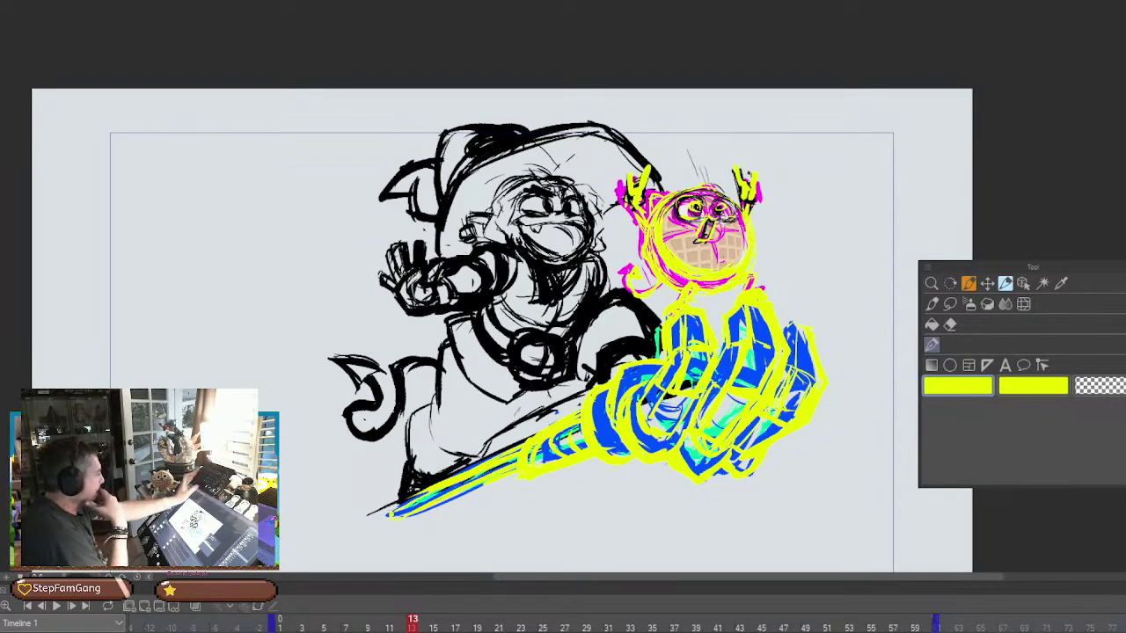
key("ctrl+z")
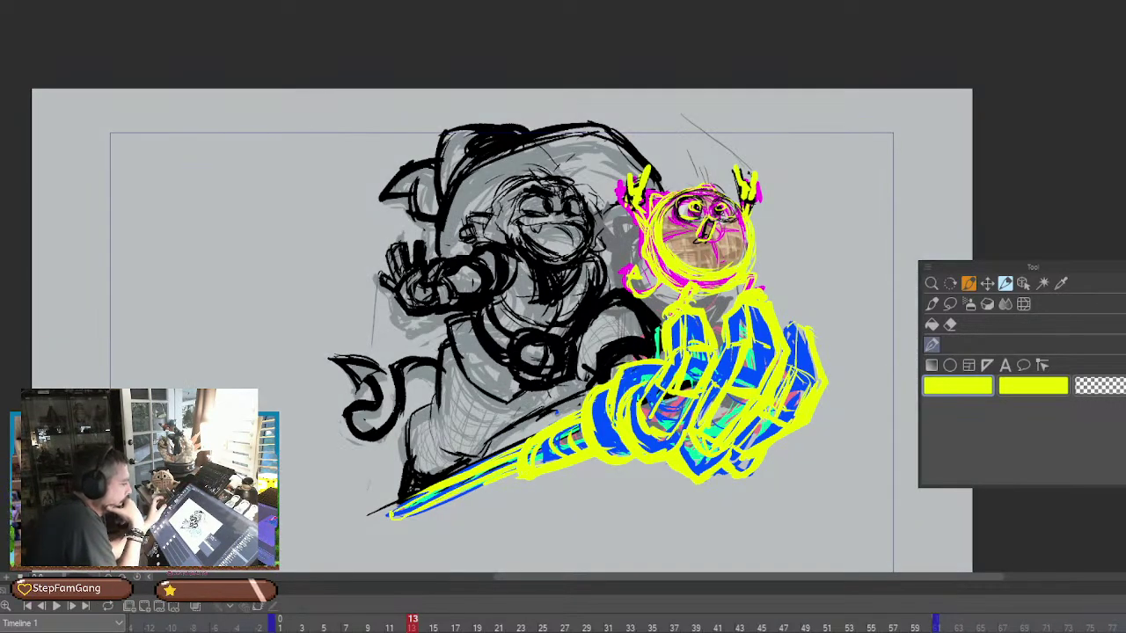
key("ctrl+z")
key("ctrl+z")
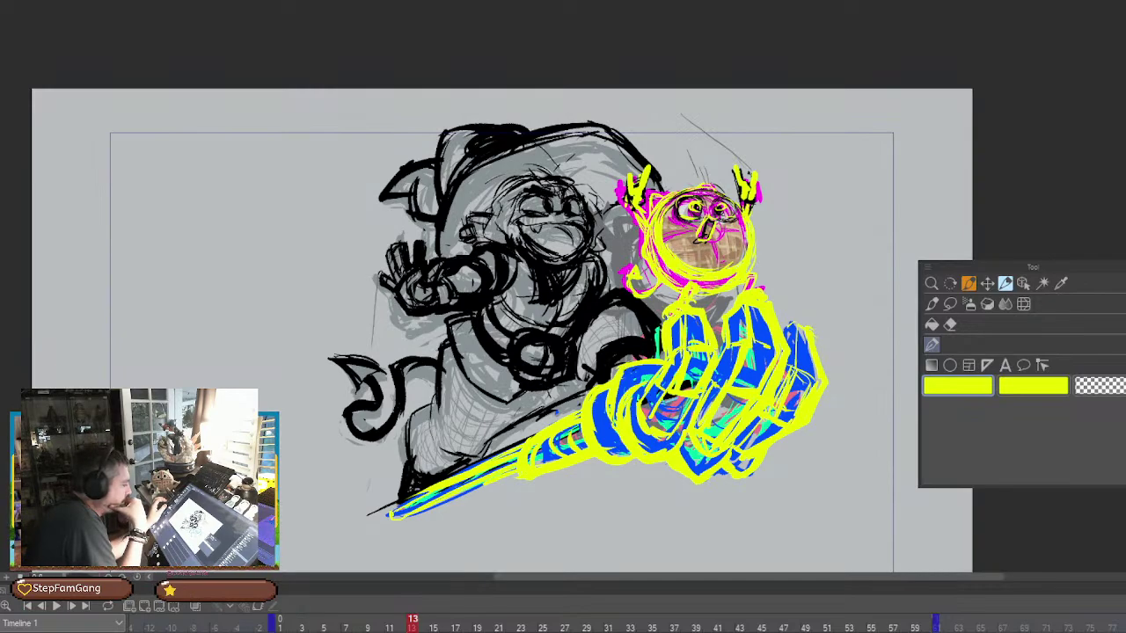
key("ctrl+y")
key("ctrl+z")
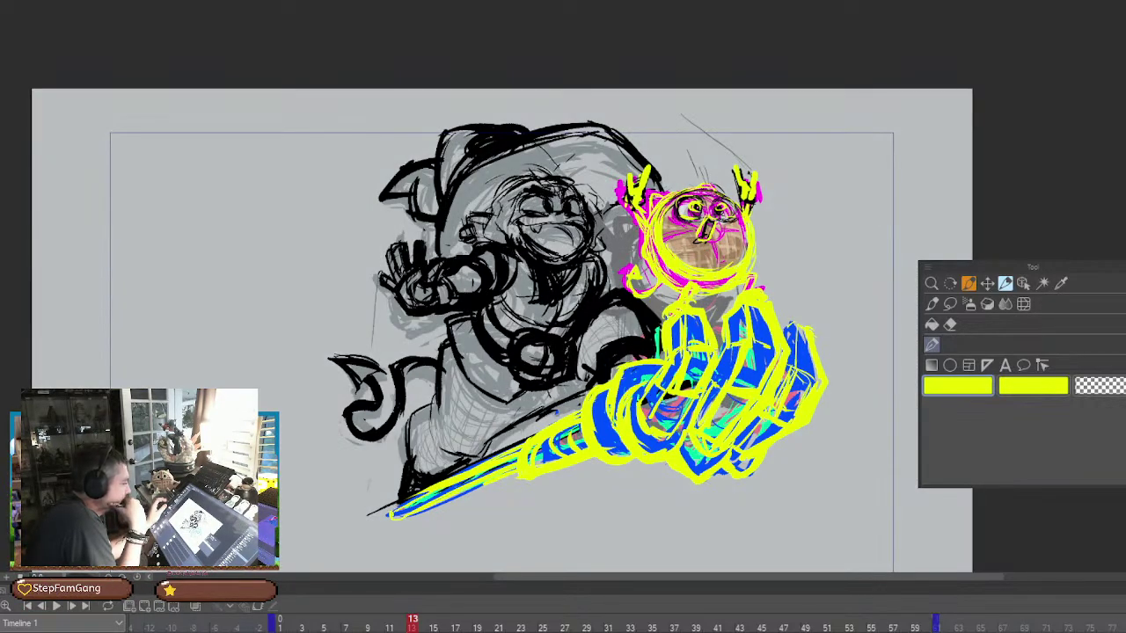
key("ctrl+y")
key("ctrl+z")
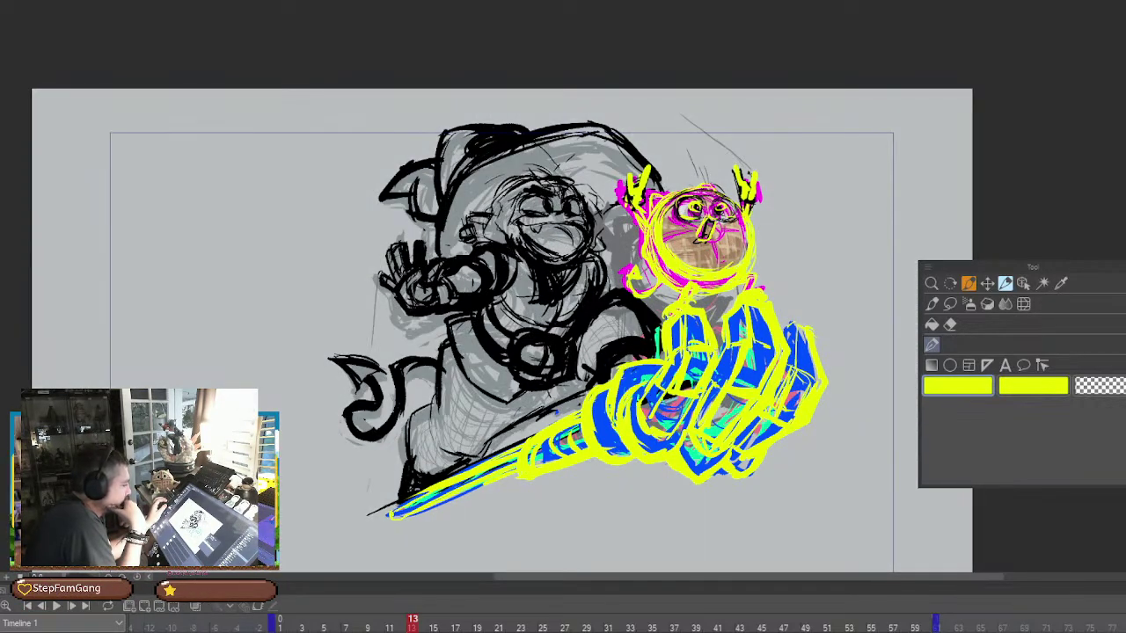
key("ctrl+y")
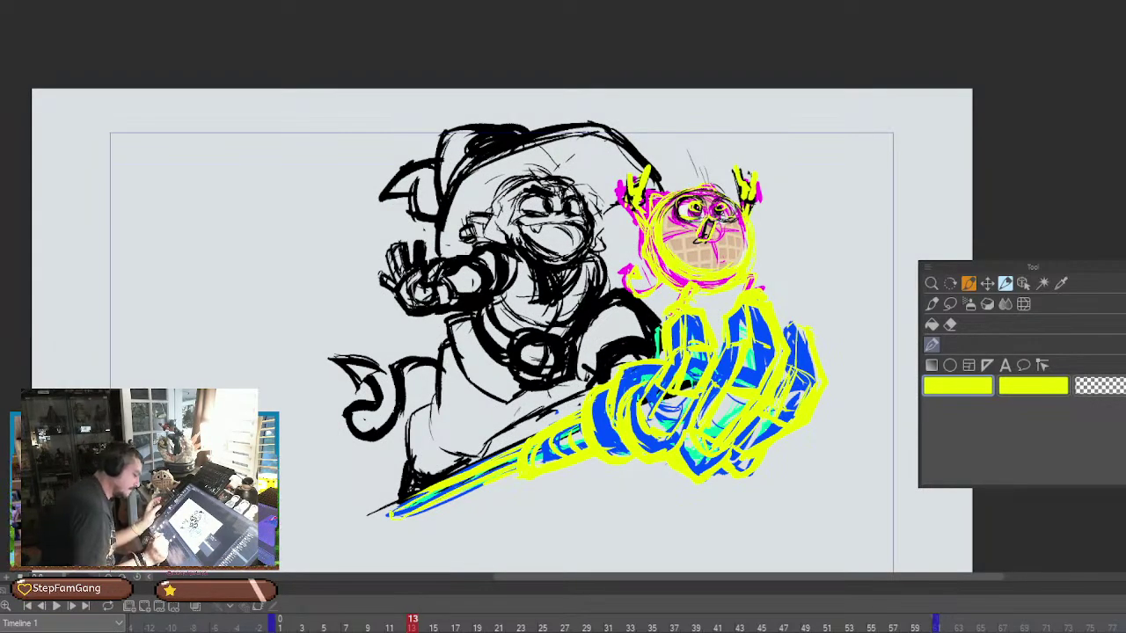
Sample the light background colour, darken it to grey #686868 and fill the background with it
left_click(799, 503, "alt")
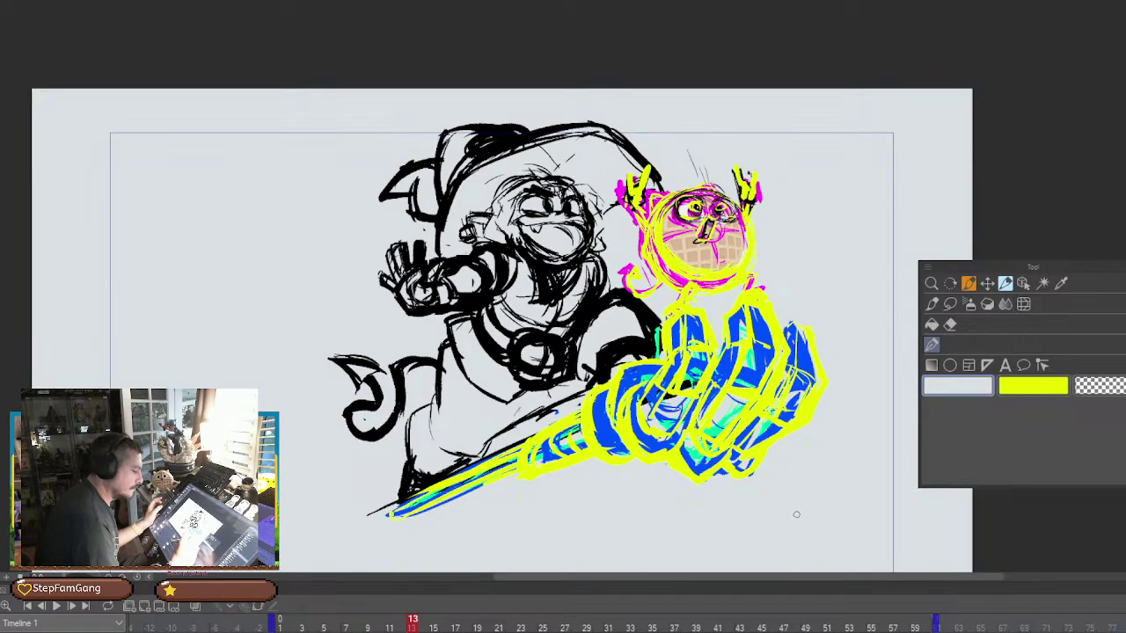
left_click(970, 389)
left_click(634, 353)
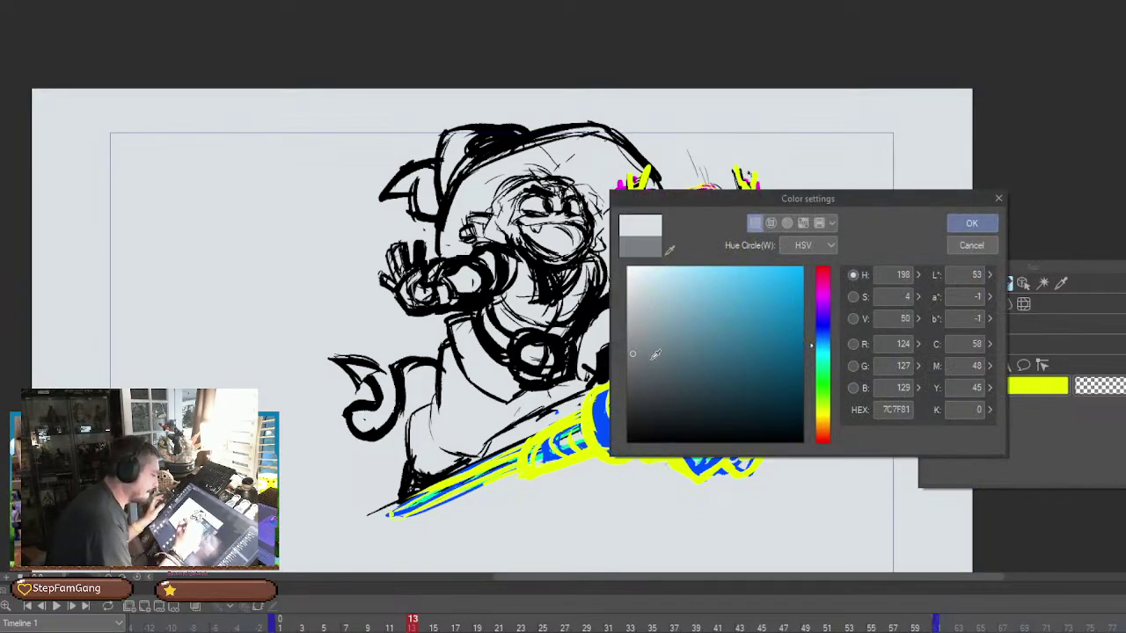
left_click(971, 222)
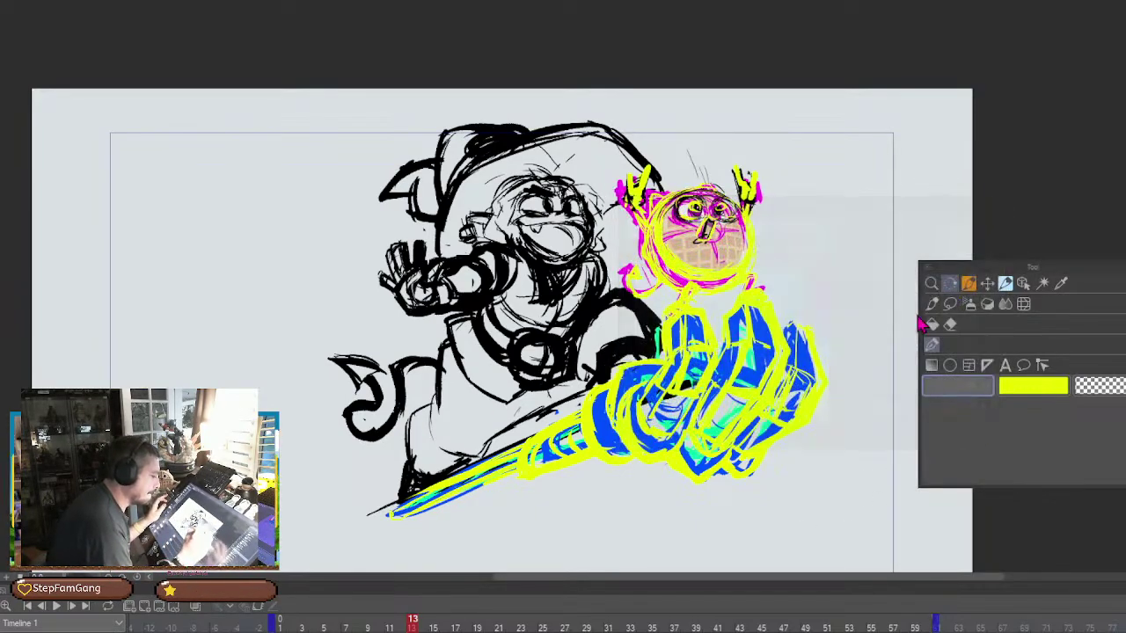
left_click(931, 324)
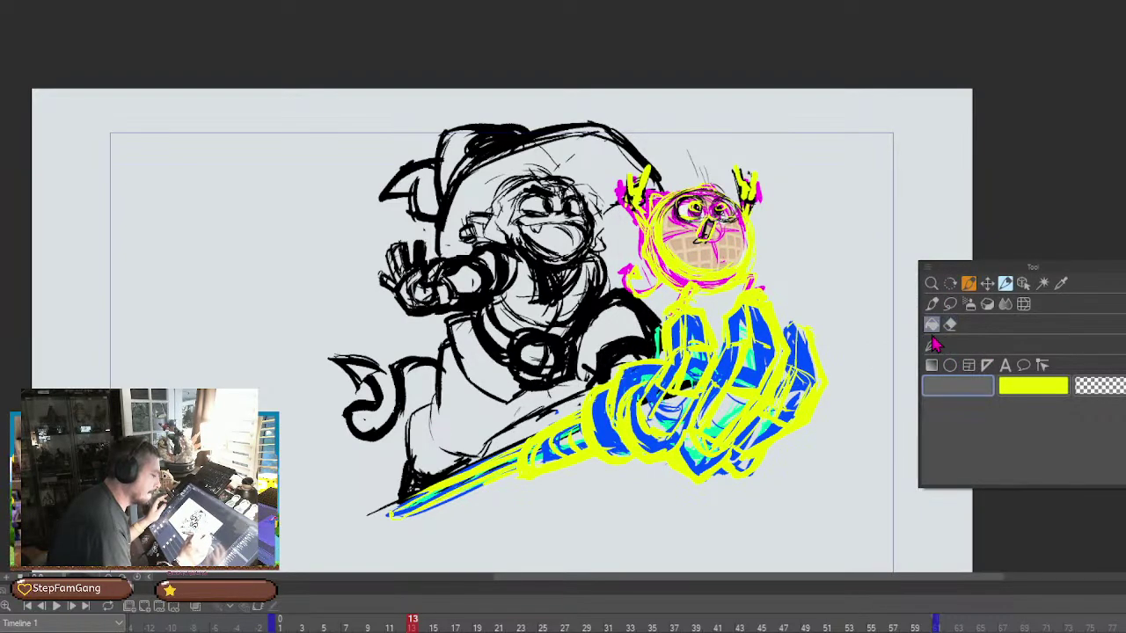
left_click(885, 357)
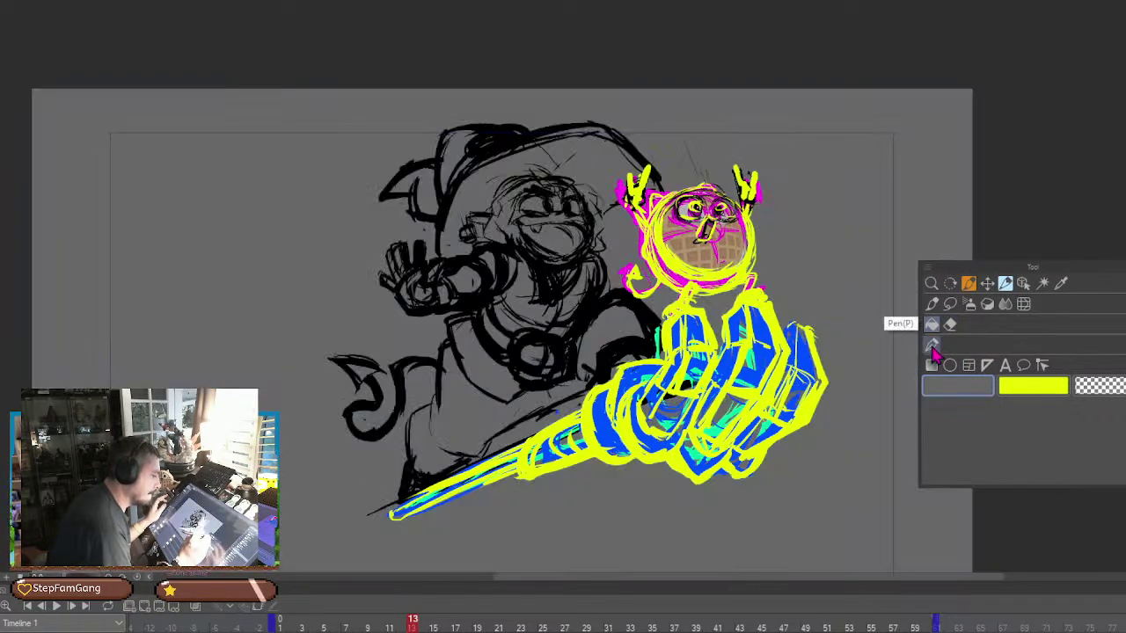
Lighten the background through grey #8E9294 to light grey #A8ADAF behind the sketch
left_click(945, 392)
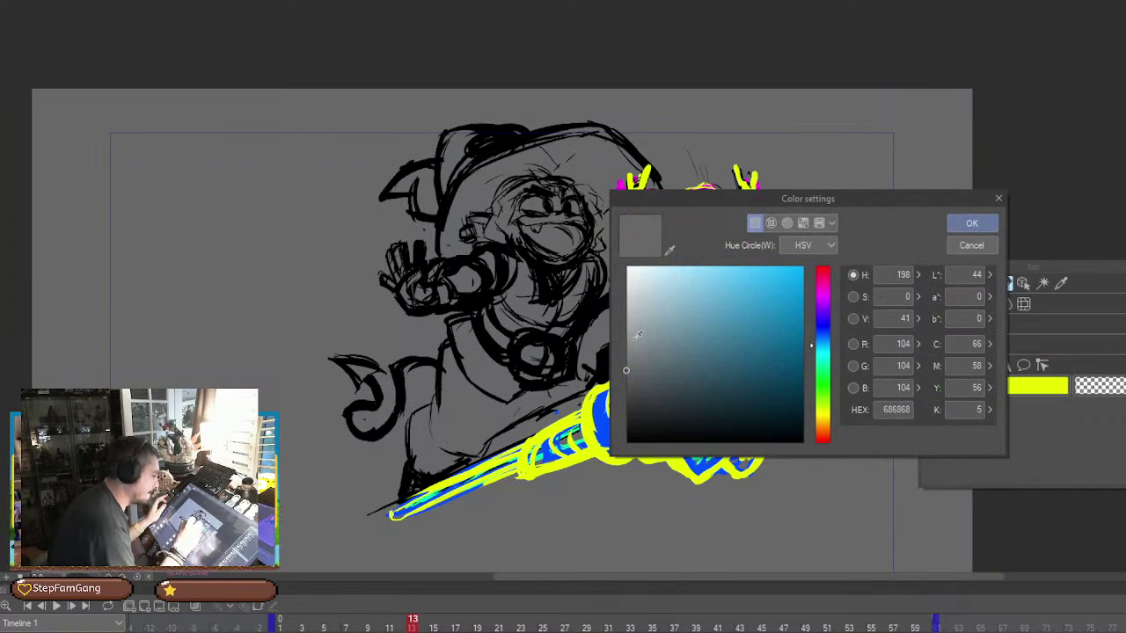
left_click(969, 225)
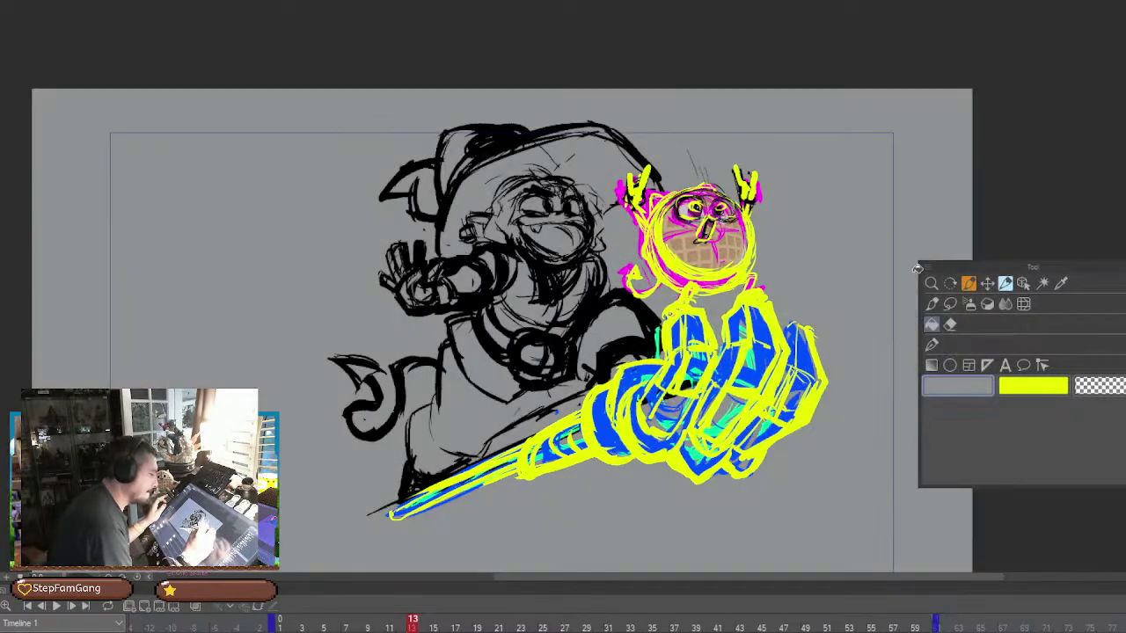
left_click(963, 393)
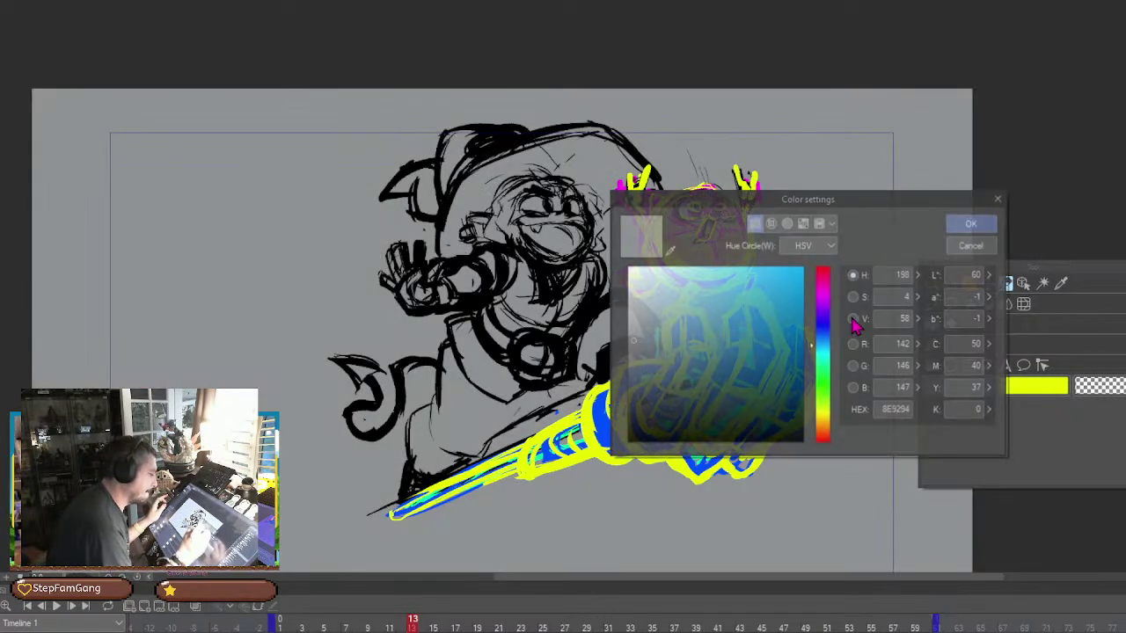
left_click(970, 225)
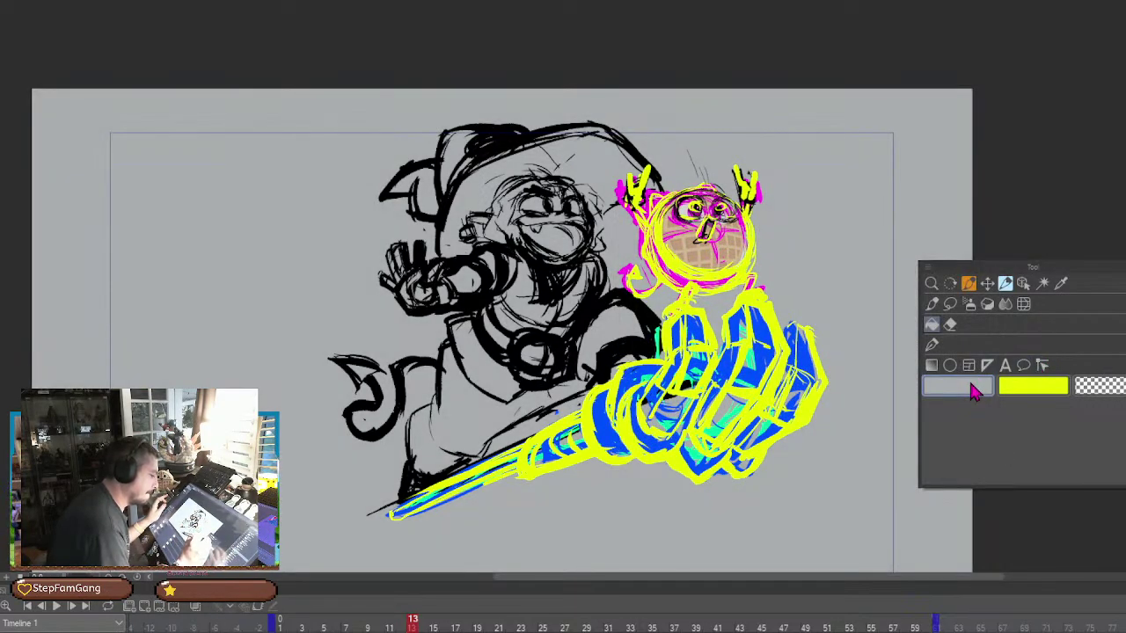
Set the drawing colour to black and move the large black character slightly up and towards the round character
left_click(971, 384)
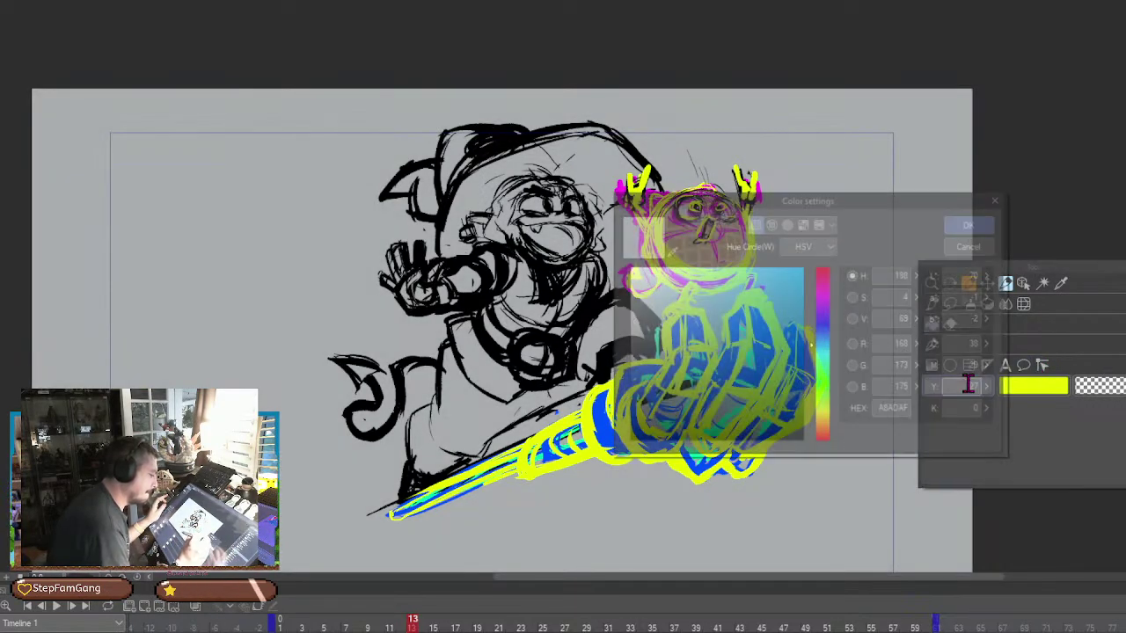
left_click(983, 223)
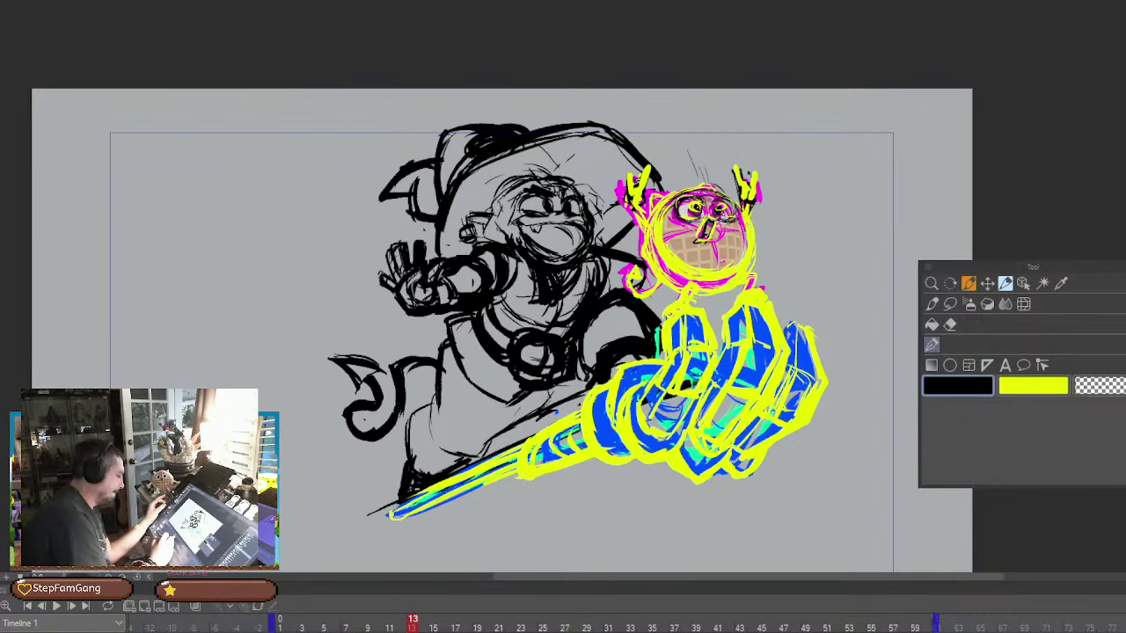
left_click_drag(859, 254, 866, 244)
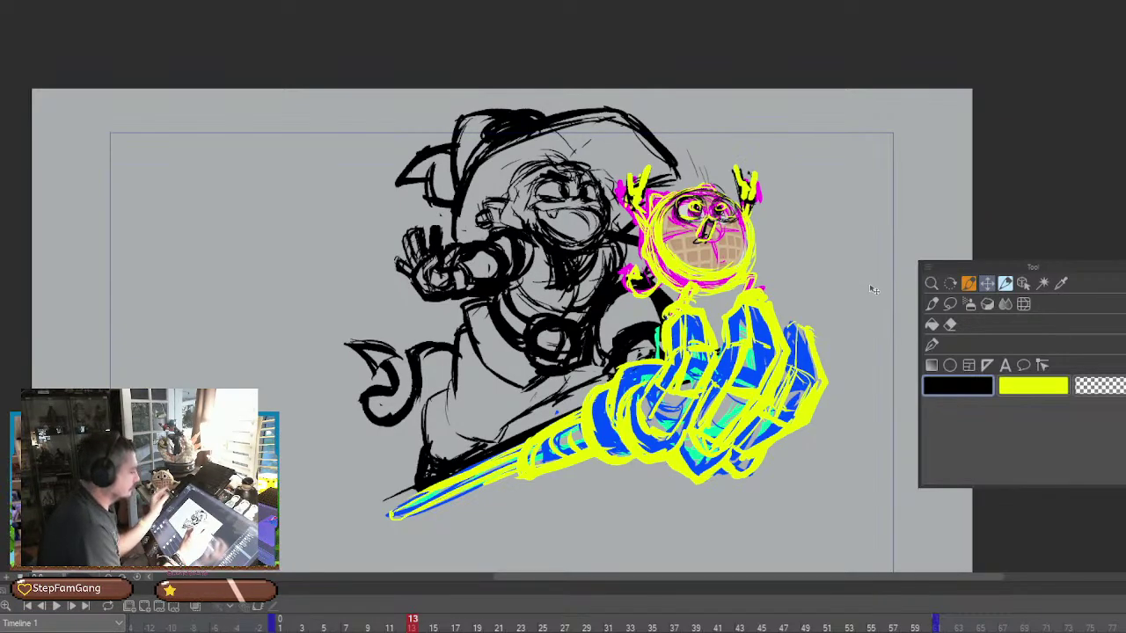
key("ctrl+t")
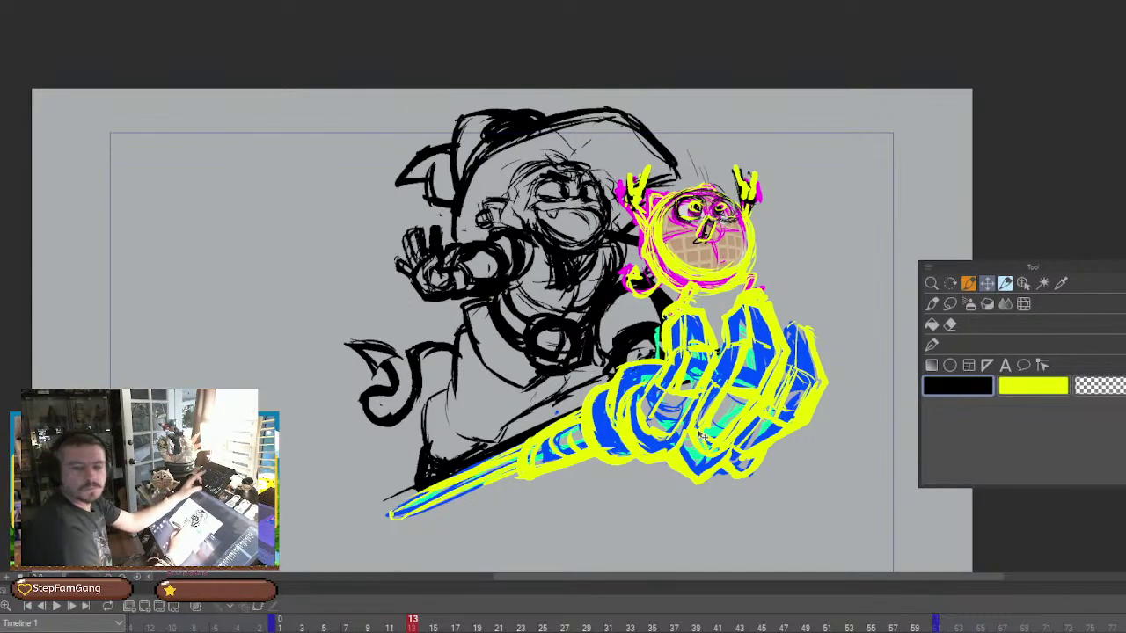
Fill over the frame 13 sketch with near-white #F7F7F7 and lower the fill's opacity so the sketch shows through faded
left_click_drag(696, 434, 619, 461)
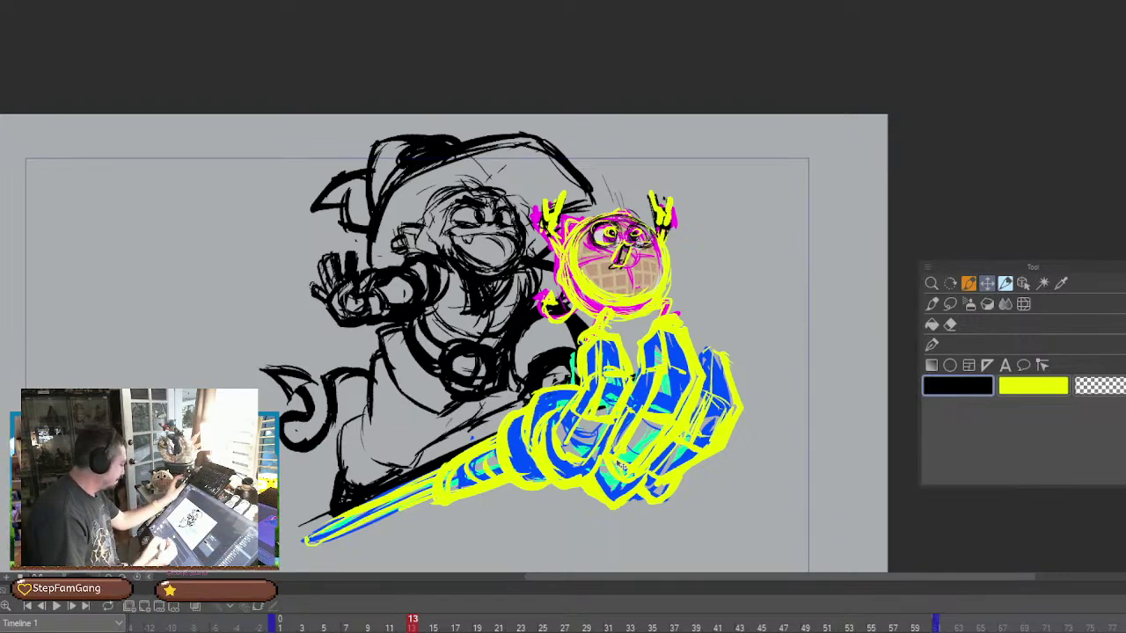
left_click(423, 625)
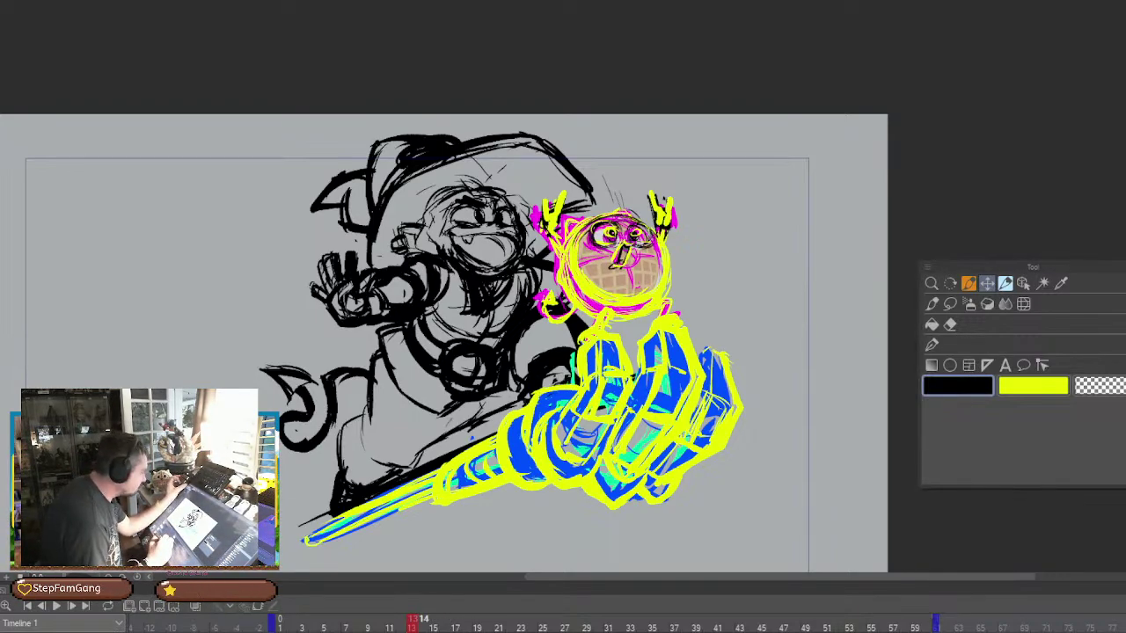
left_click(412, 624)
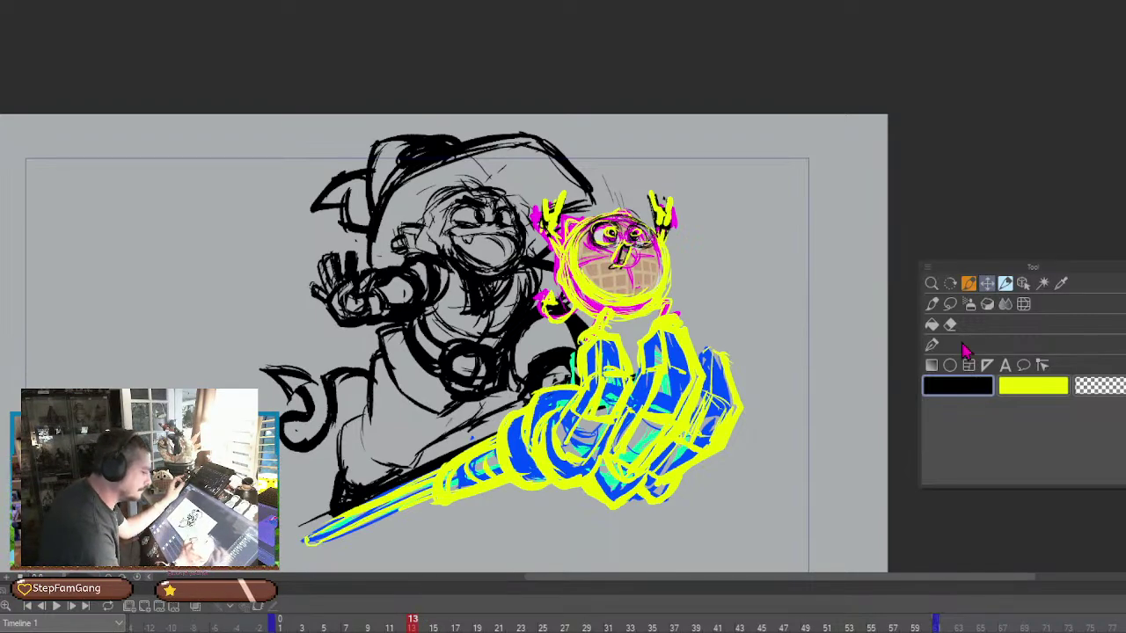
left_click(934, 344)
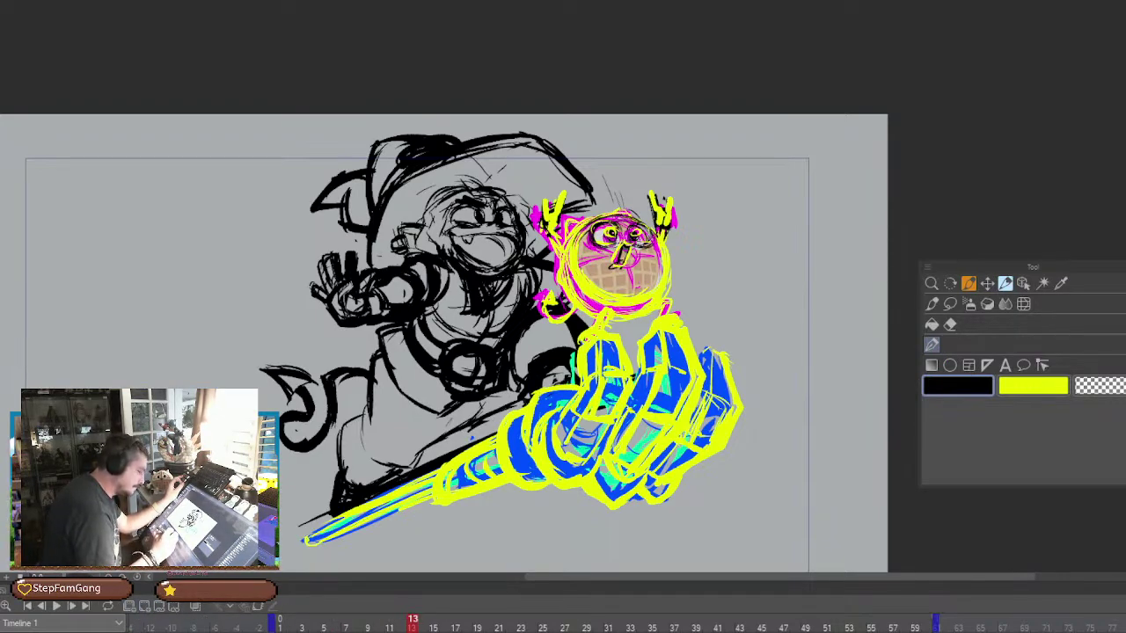
left_click(958, 388)
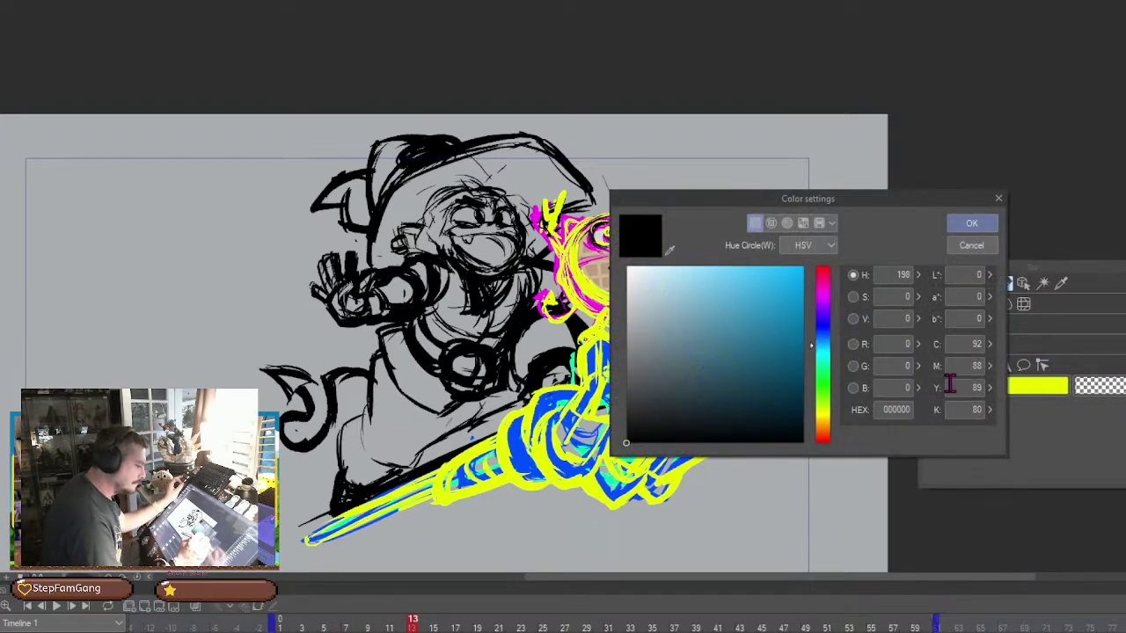
left_click_drag(695, 334, 591, 274)
left_click(972, 223)
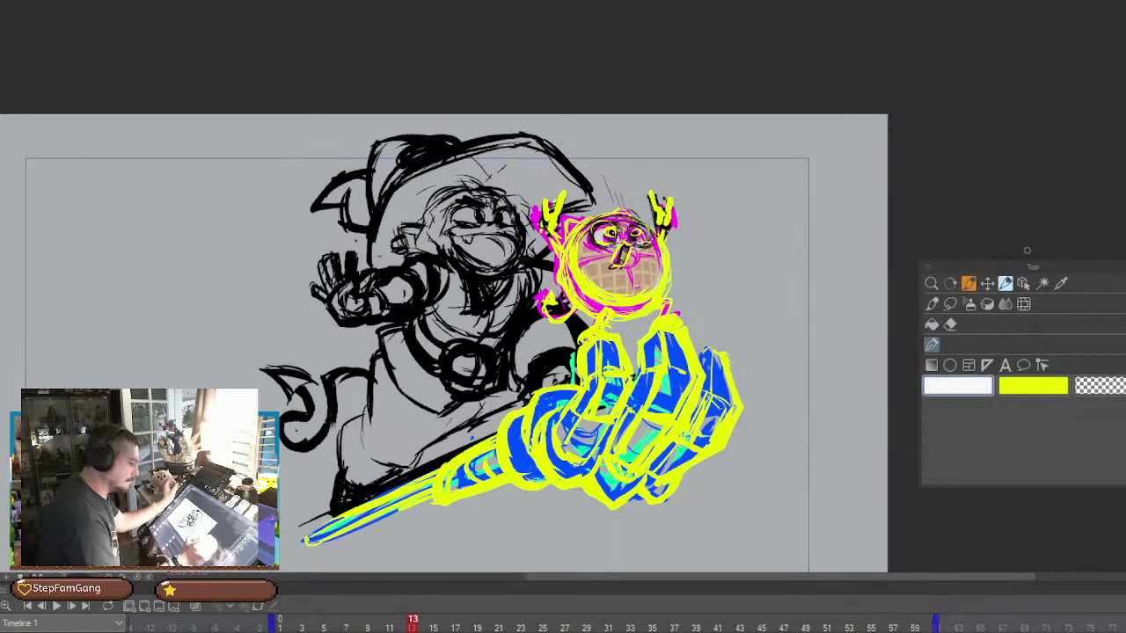
left_click(931, 324)
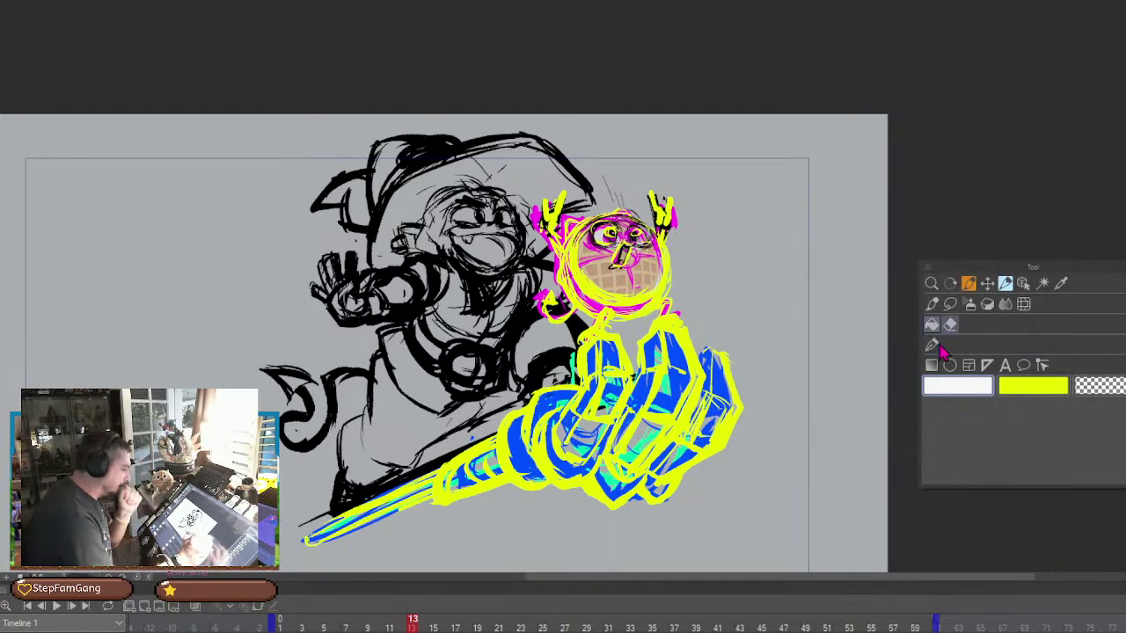
left_click(832, 413)
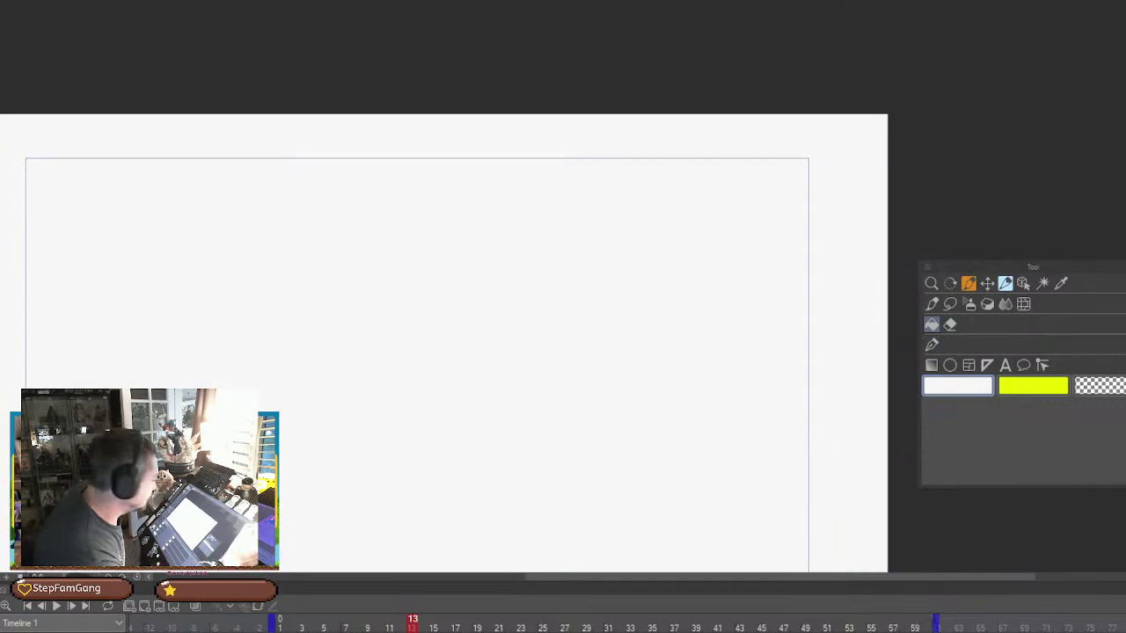
key("ctrl+z")
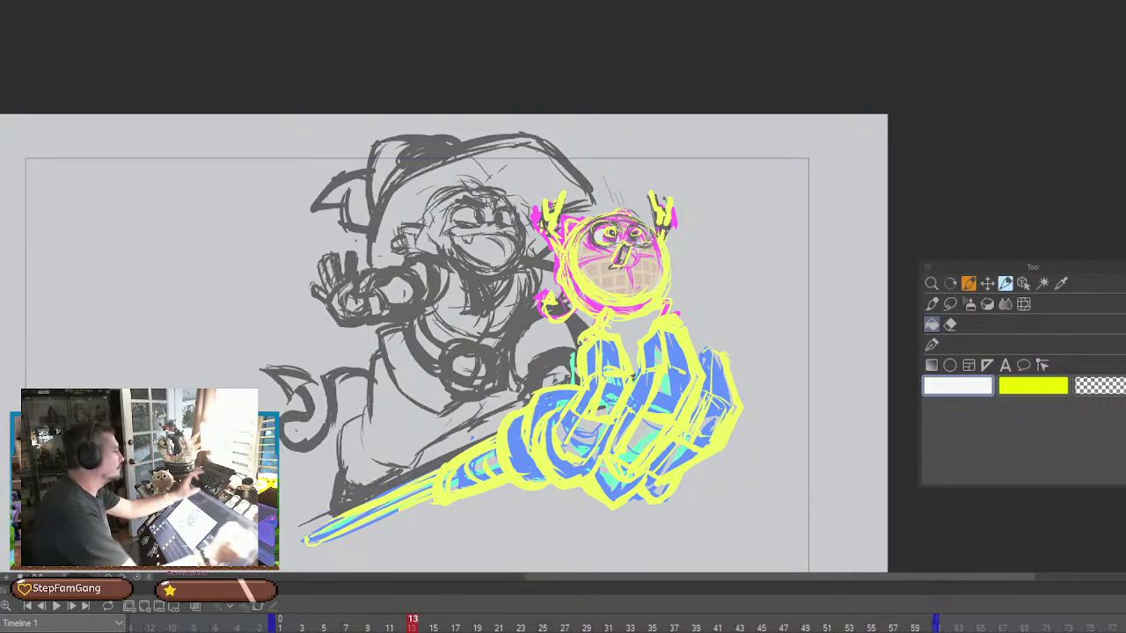
left_click_drag(693, 415, 666, 417)
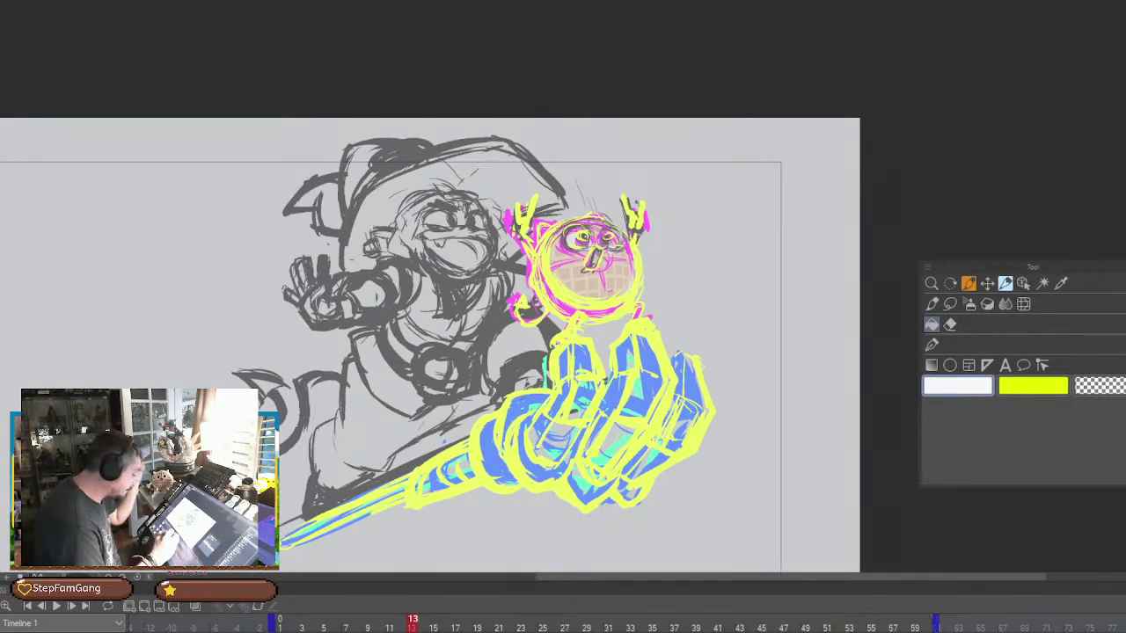
Try test strokes beside the hand and a dark maroon #430820 pupil in the large character's eye, undoing each
left_click(970, 387)
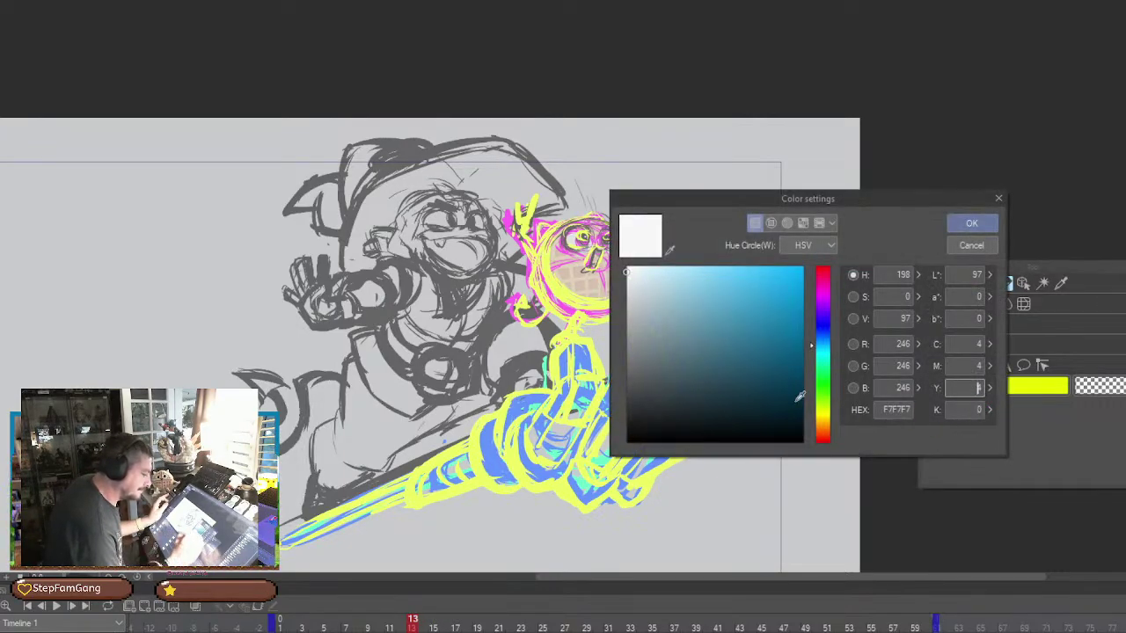
left_click(981, 225)
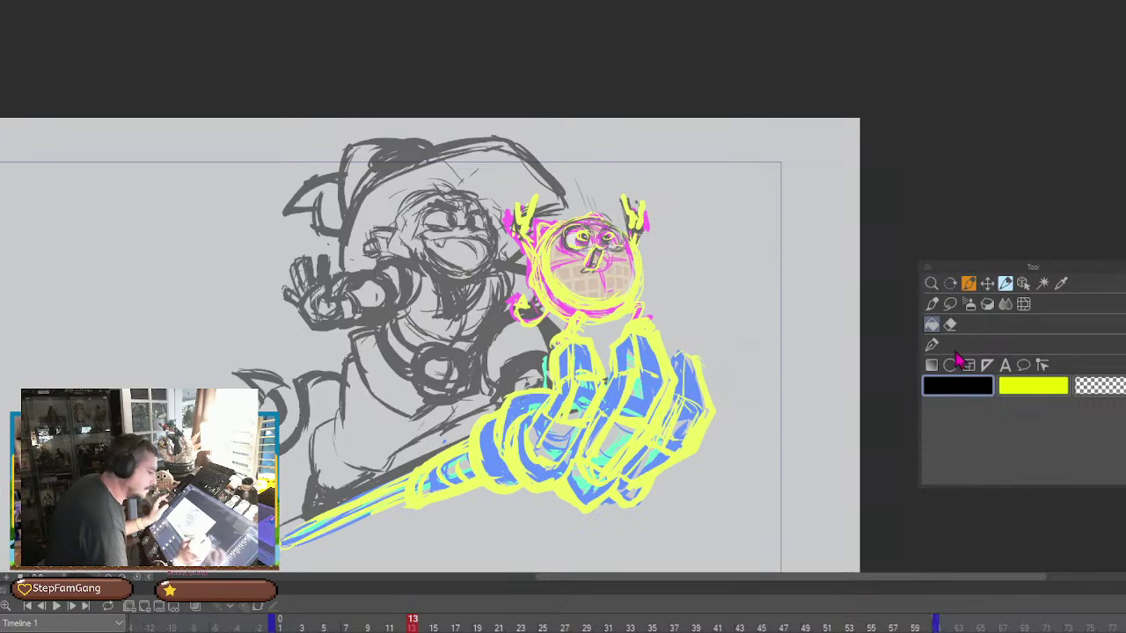
left_click(932, 345)
left_click_drag(701, 281, 763, 497)
key("ctrl+z")
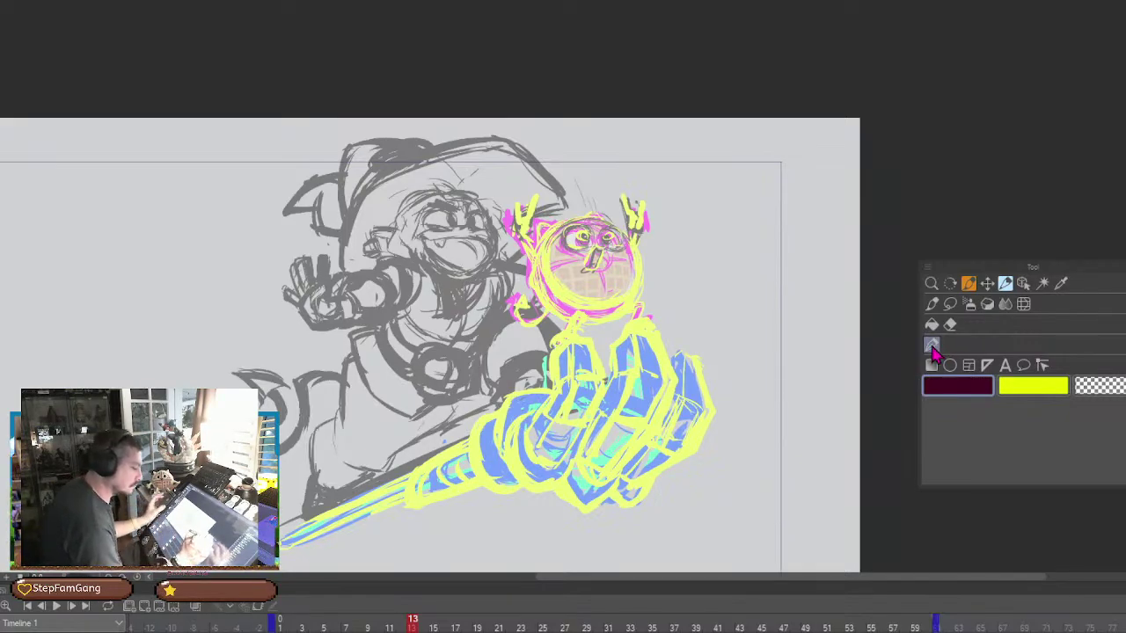
mouse_move(740, 425)
left_mouse_down()
mouse_move(756, 489)
mouse_move(823, 489)
left_mouse_up()
key("ctrl+z")
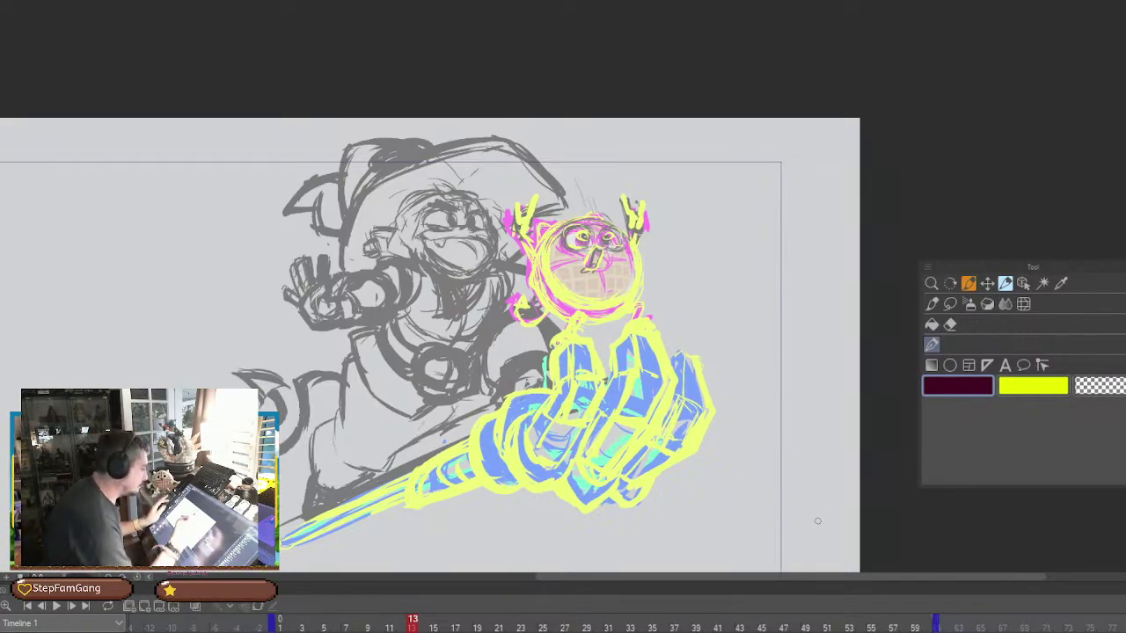
left_click_drag(449, 215, 453, 225)
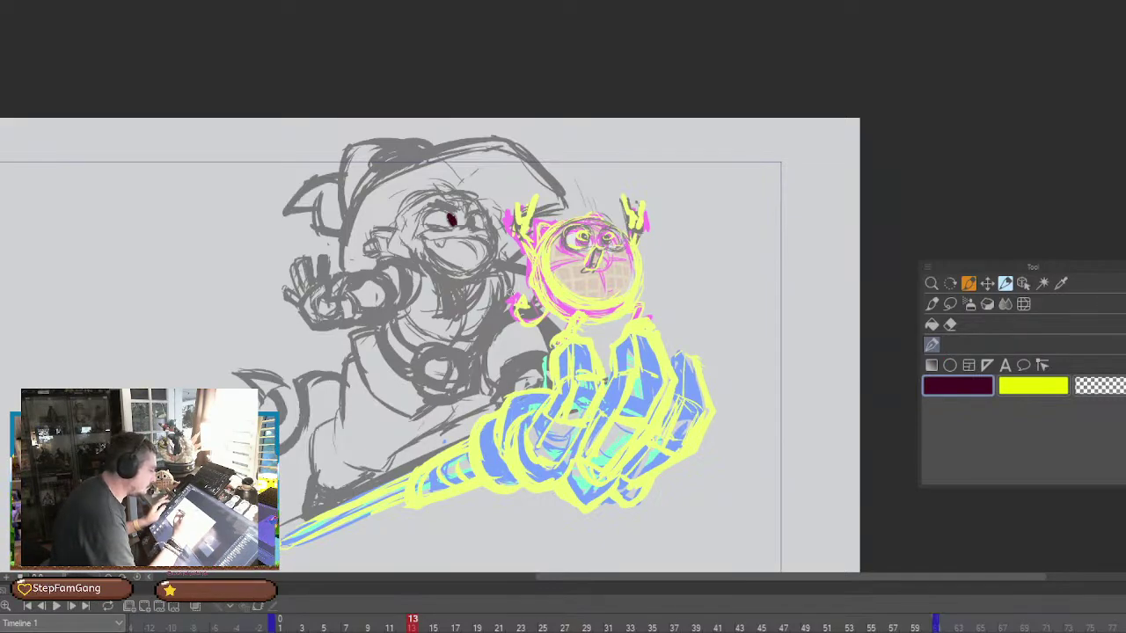
key("ctrl+z")
Darken the maroon drawing colour to pure black
left_click(960, 392)
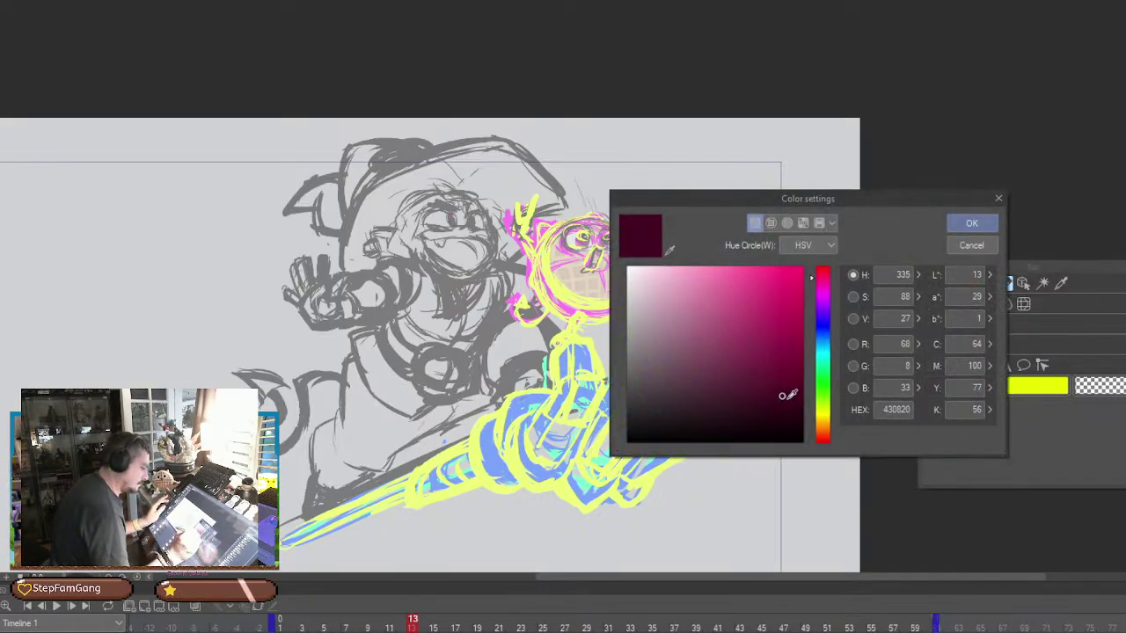
left_click(769, 421)
left_click(972, 223)
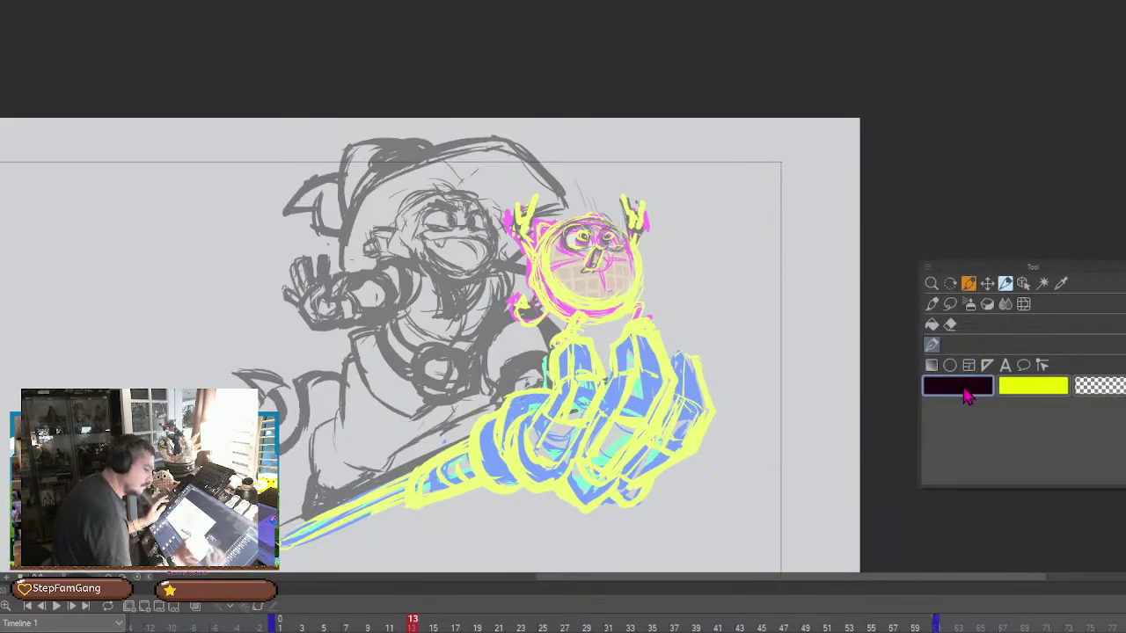
left_click(964, 395)
left_click(985, 226)
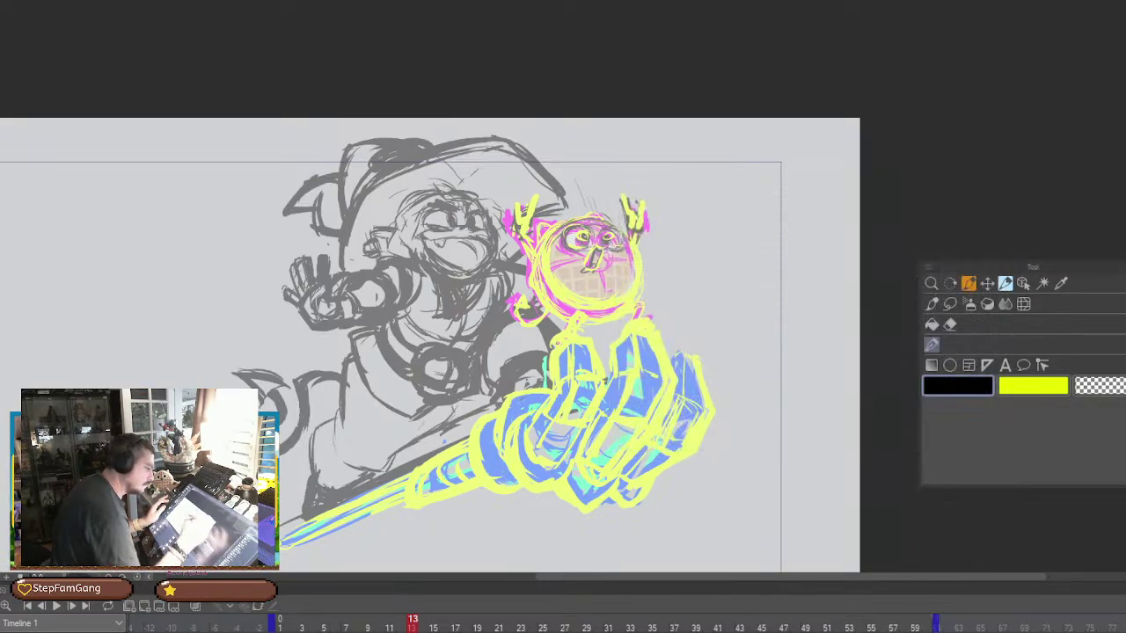
Try several black pupil placements in the large character's eyes, undoing each attempt
mouse_move(445, 211)
left_mouse_down()
mouse_move(452, 224)
mouse_move(474, 222)
left_mouse_up()
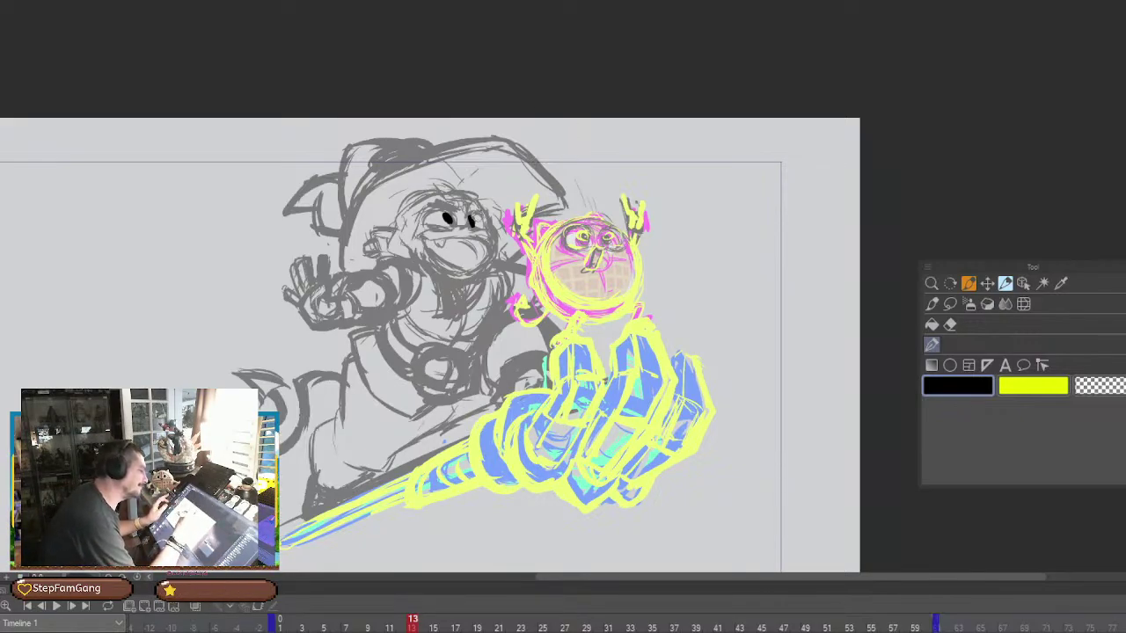
key("ctrl+z")
key("ctrl+z")
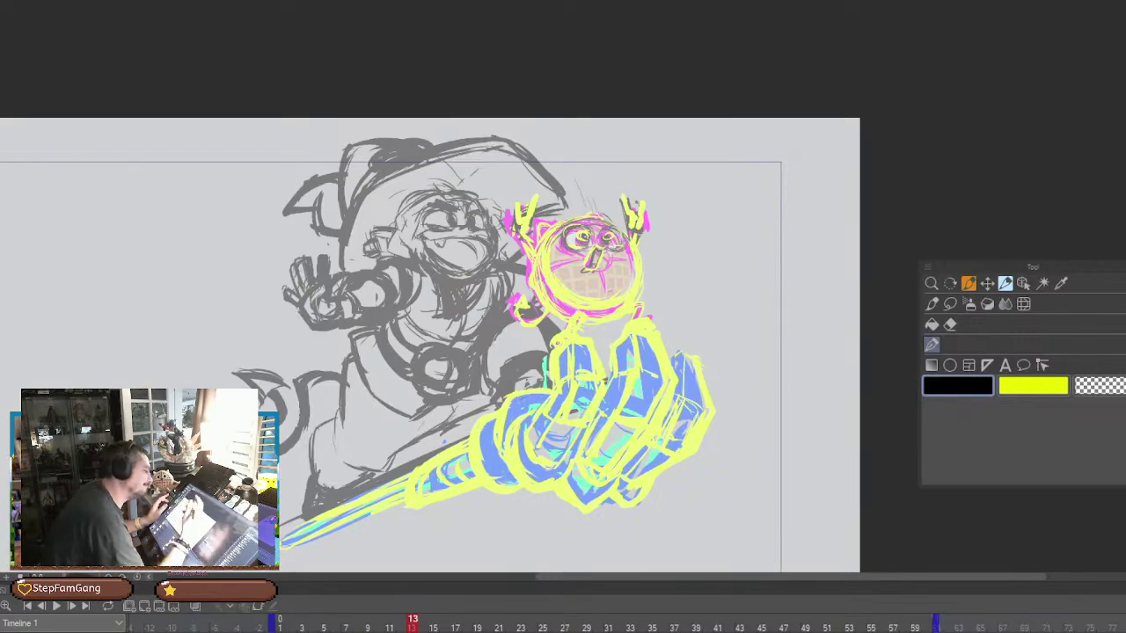
mouse_move(452, 221)
left_mouse_down()
mouse_move(475, 228)
mouse_move(444, 226)
mouse_move(478, 226)
left_mouse_up()
key("ctrl+z")
key("ctrl+z")
key("ctrl+z")
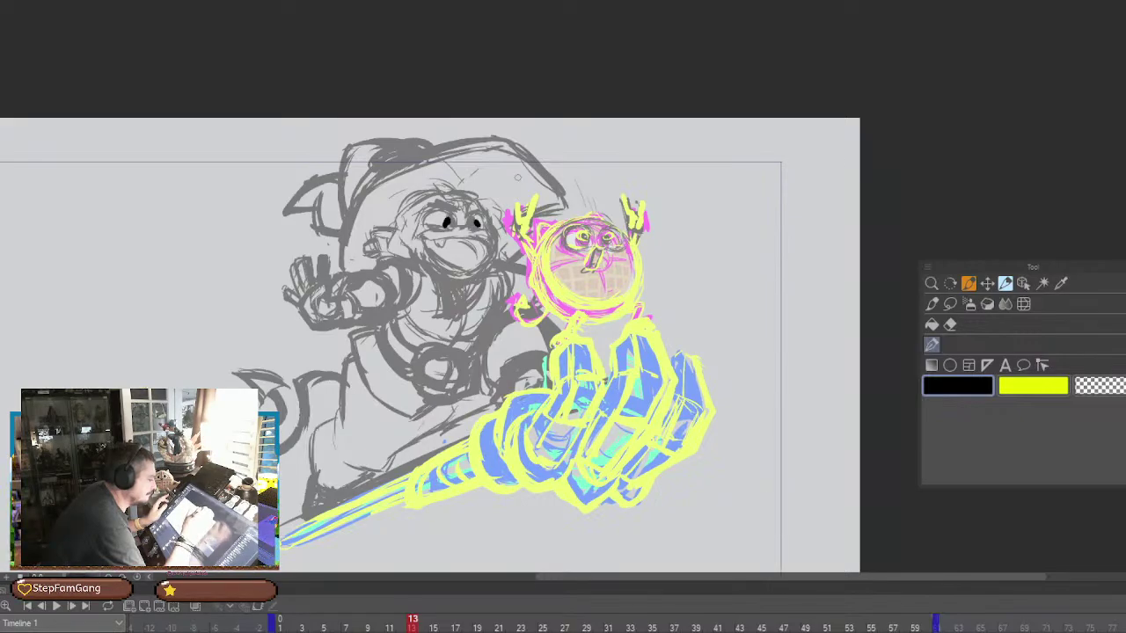
key("ctrl+z")
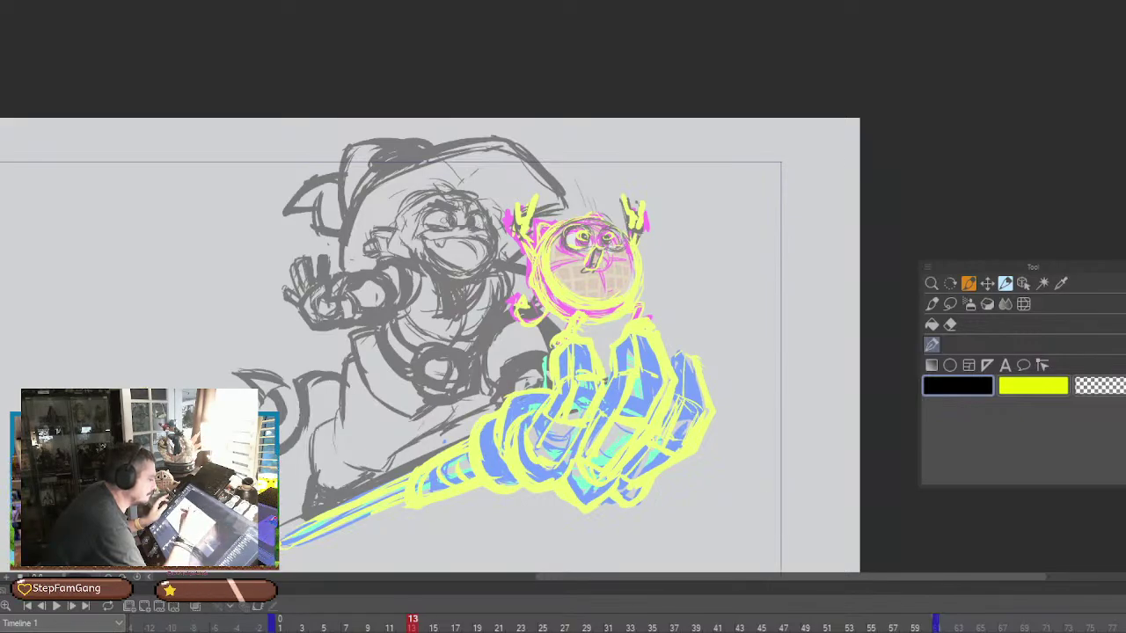
Ink the large character's pupils and upper eyelids in black and sketch curling, flame-like brows above both eyes
left_click_drag(443, 220, 445, 220)
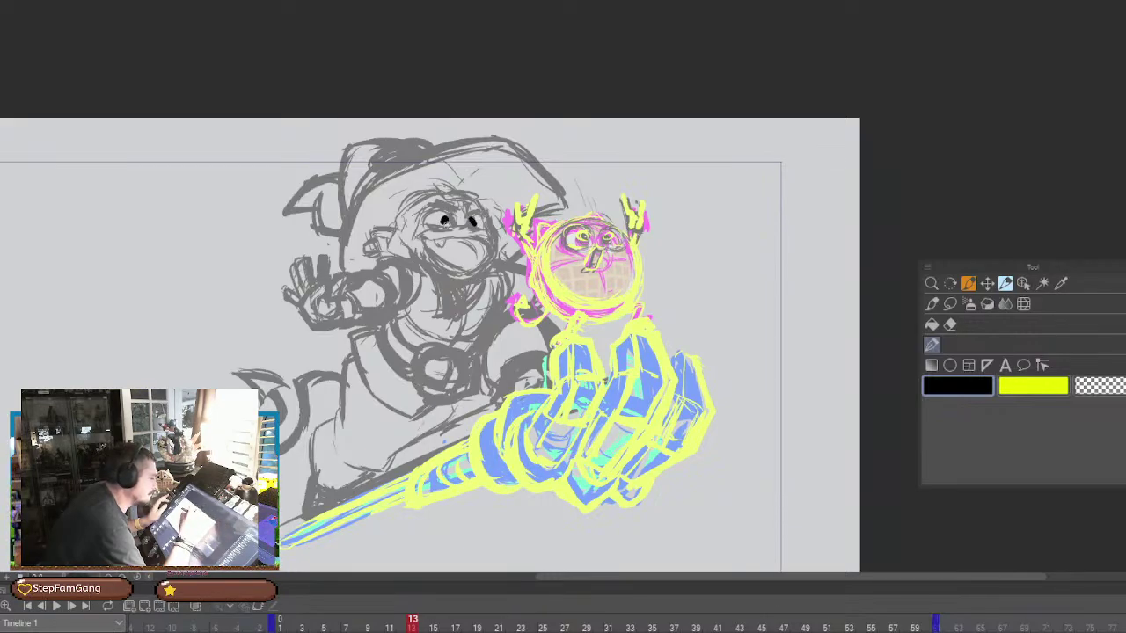
left_click_drag(446, 218, 476, 224)
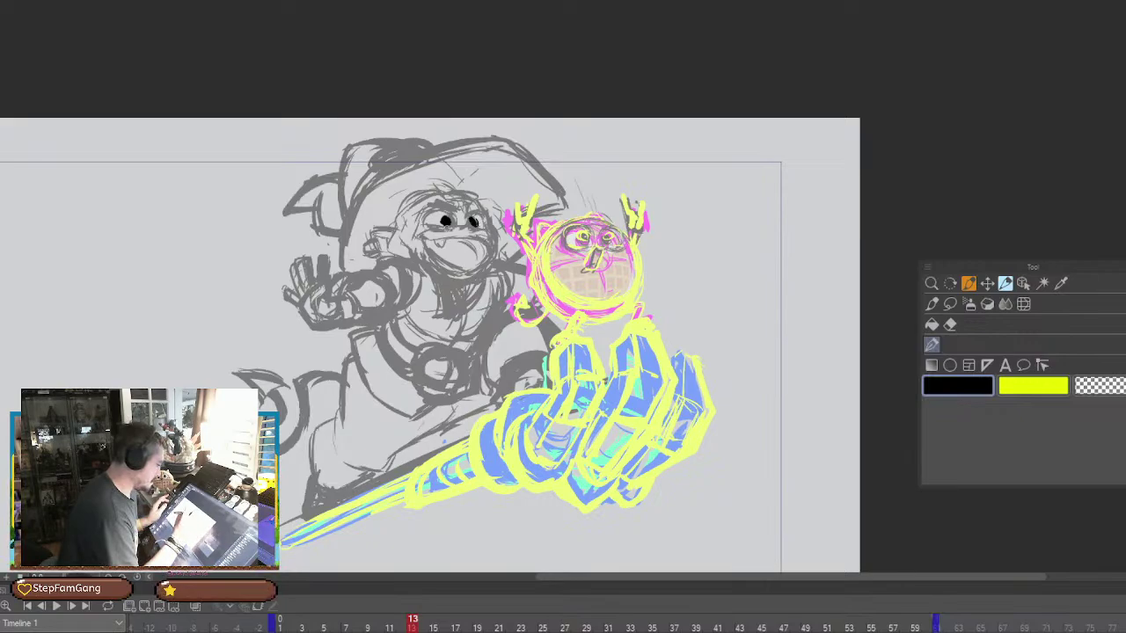
mouse_move(423, 221)
left_mouse_down()
mouse_move(452, 234)
mouse_move(424, 225)
mouse_move(431, 212)
mouse_move(446, 210)
mouse_move(457, 225)
mouse_move(491, 208)
mouse_move(482, 228)
mouse_move(424, 208)
mouse_move(386, 132)
mouse_move(403, 209)
mouse_move(494, 202)
mouse_move(474, 174)
mouse_move(493, 136)
mouse_move(526, 206)
mouse_move(500, 224)
mouse_move(387, 209)
mouse_move(372, 154)
mouse_move(413, 176)
mouse_move(414, 207)
mouse_move(403, 211)
left_mouse_up()
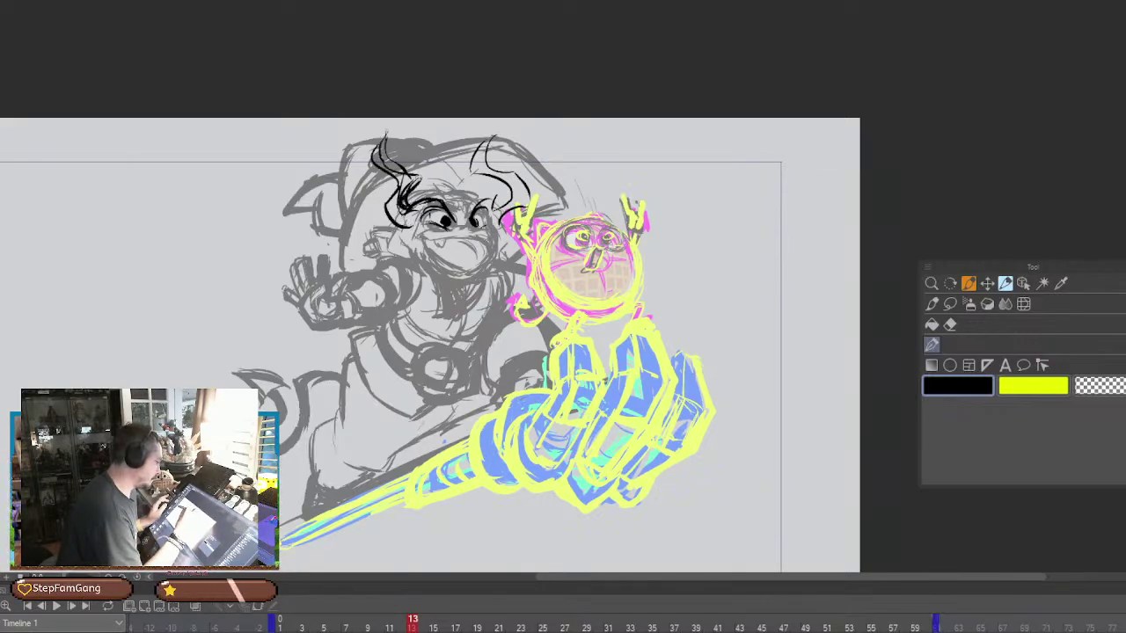
mouse_move(380, 171)
left_mouse_down()
mouse_move(389, 130)
mouse_move(400, 222)
mouse_move(456, 201)
mouse_move(414, 230)
left_mouse_up()
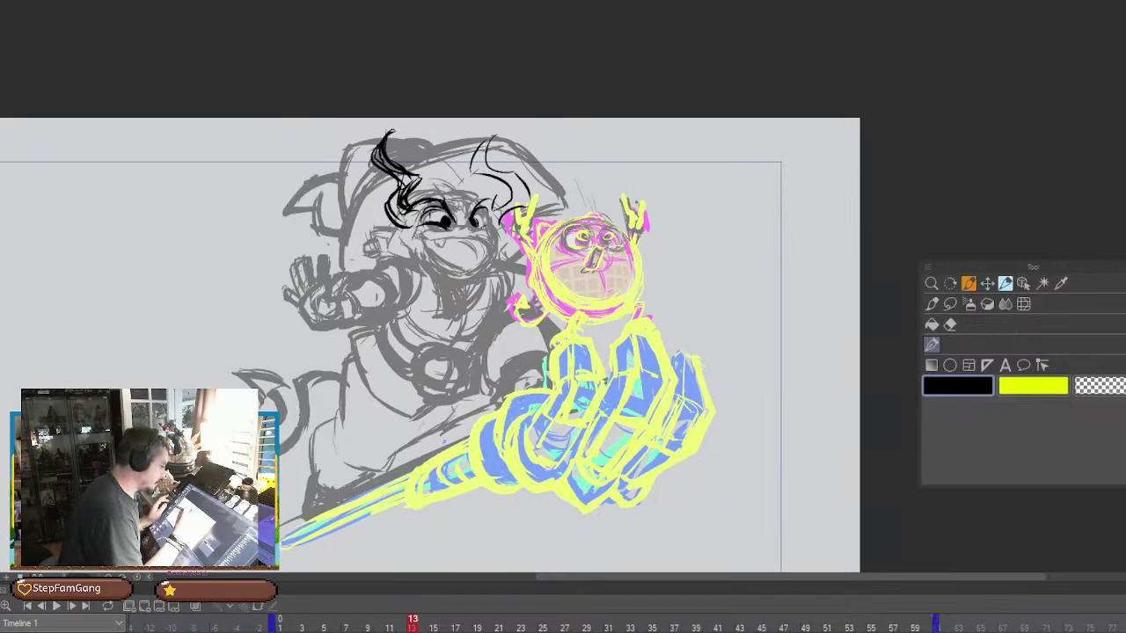
mouse_move(503, 217)
left_mouse_down()
mouse_move(484, 231)
mouse_move(479, 208)
mouse_move(454, 218)
left_mouse_up()
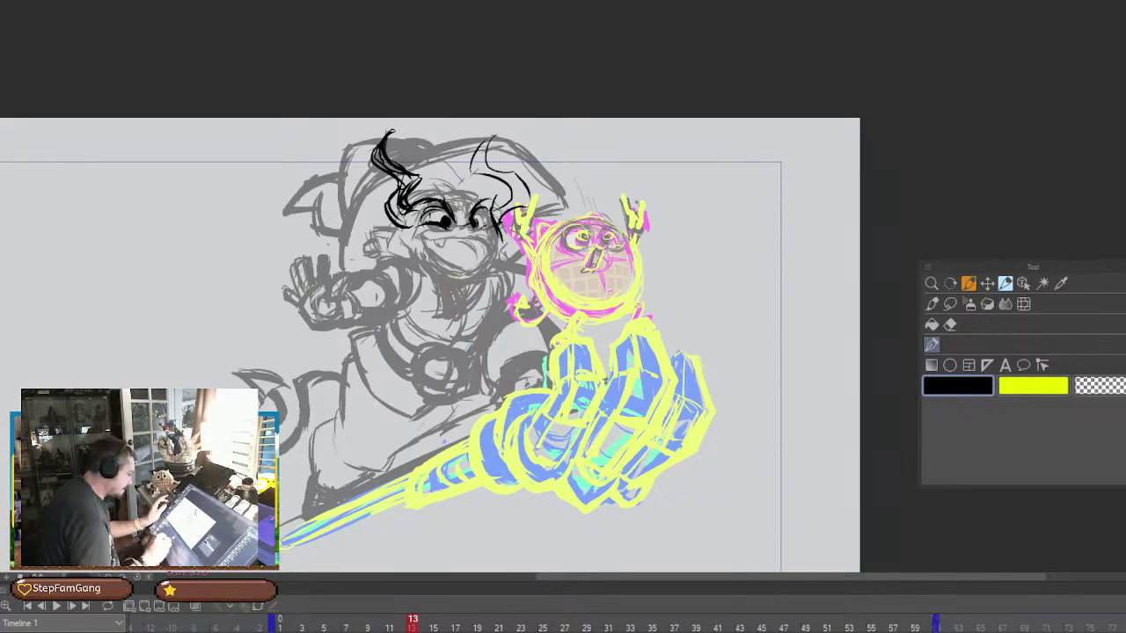
Erase the curling, flame-like brow strokes above the large character's eyes, keeping the inked eyes
left_click(949, 324)
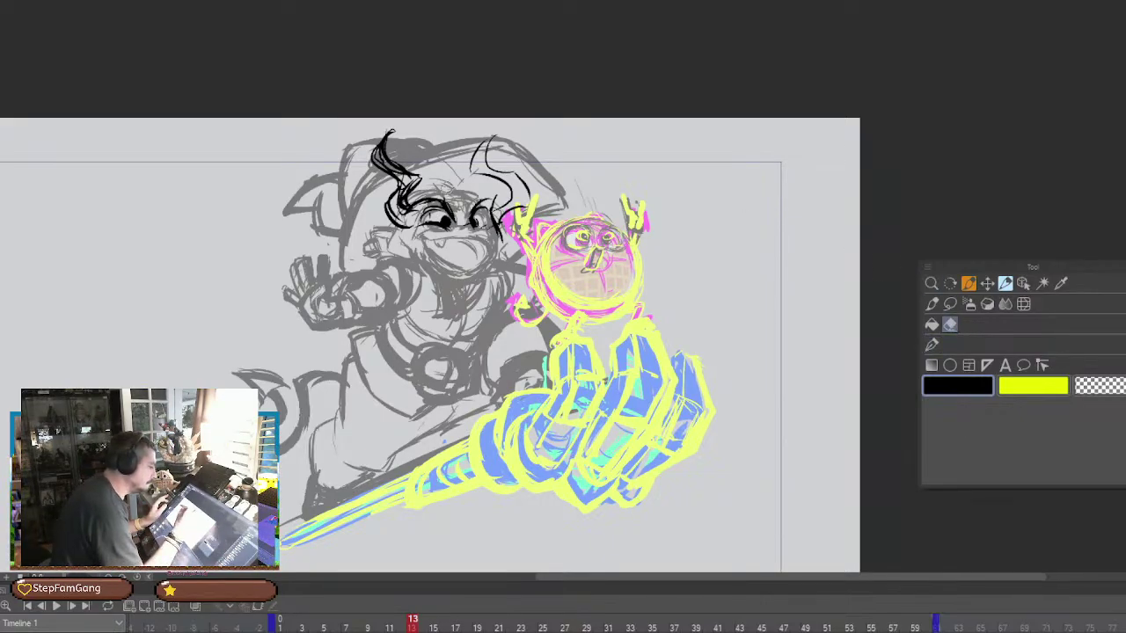
mouse_move(453, 202)
left_mouse_down()
mouse_move(391, 225)
mouse_move(423, 161)
mouse_move(385, 150)
mouse_move(382, 165)
left_mouse_up()
mouse_move(443, 201)
left_mouse_down()
mouse_move(455, 207)
mouse_move(410, 224)
mouse_move(475, 204)
left_mouse_up()
mouse_move(503, 239)
left_mouse_down()
mouse_move(505, 196)
mouse_move(535, 190)
mouse_move(479, 176)
mouse_move(525, 130)
left_mouse_up()
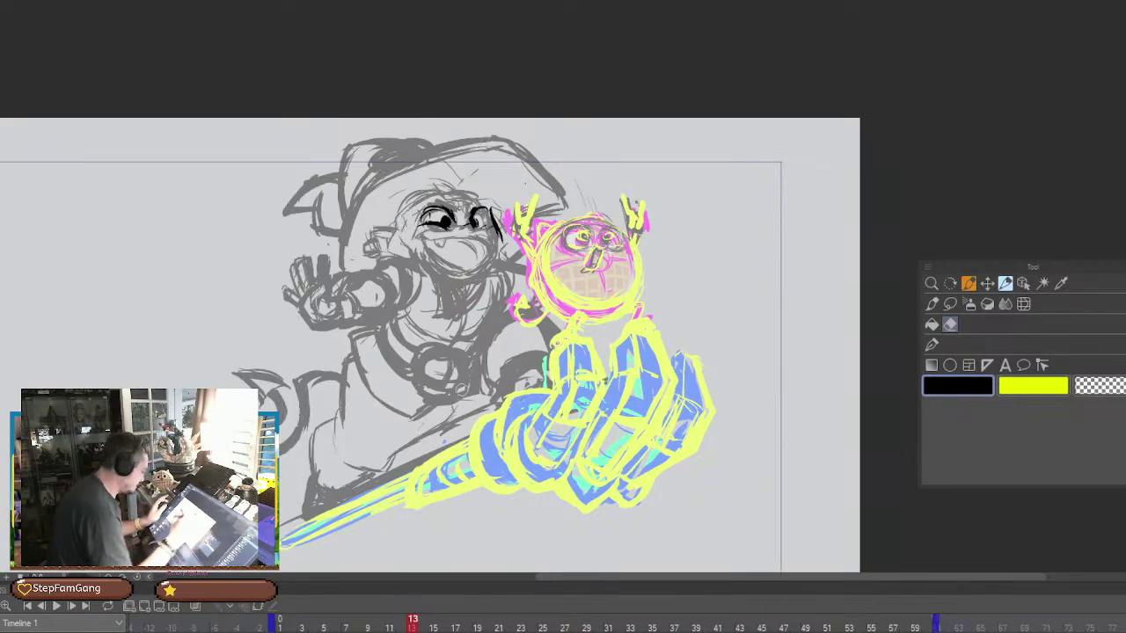
Move to frame 14 and outline the jagged tuft along the left side of the large character's face in black
left_click(932, 344)
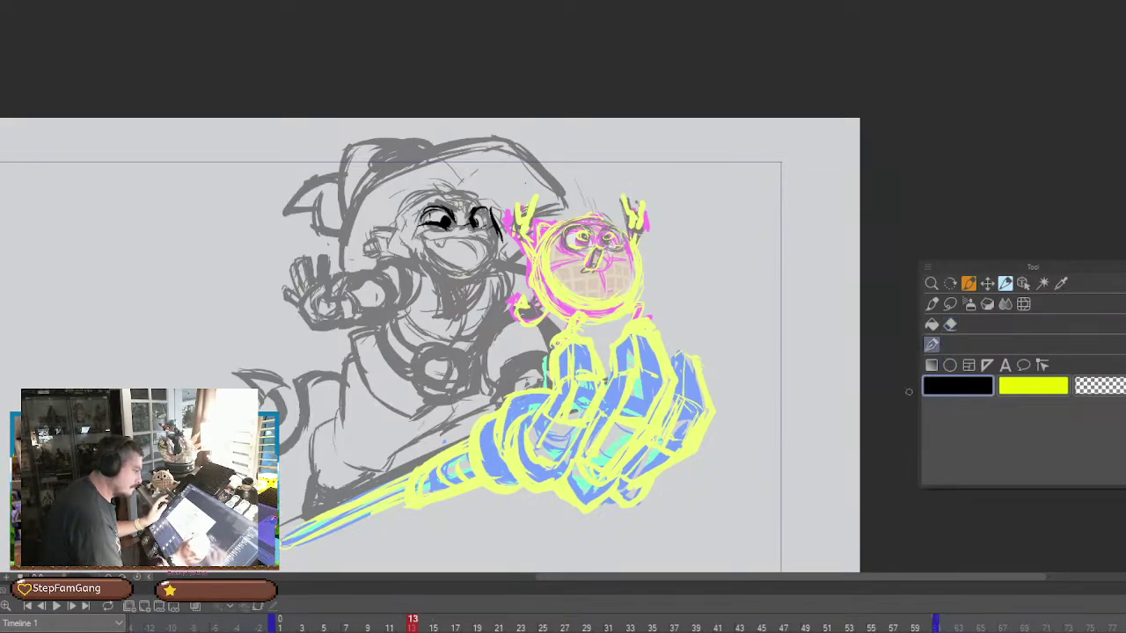
left_click(424, 624)
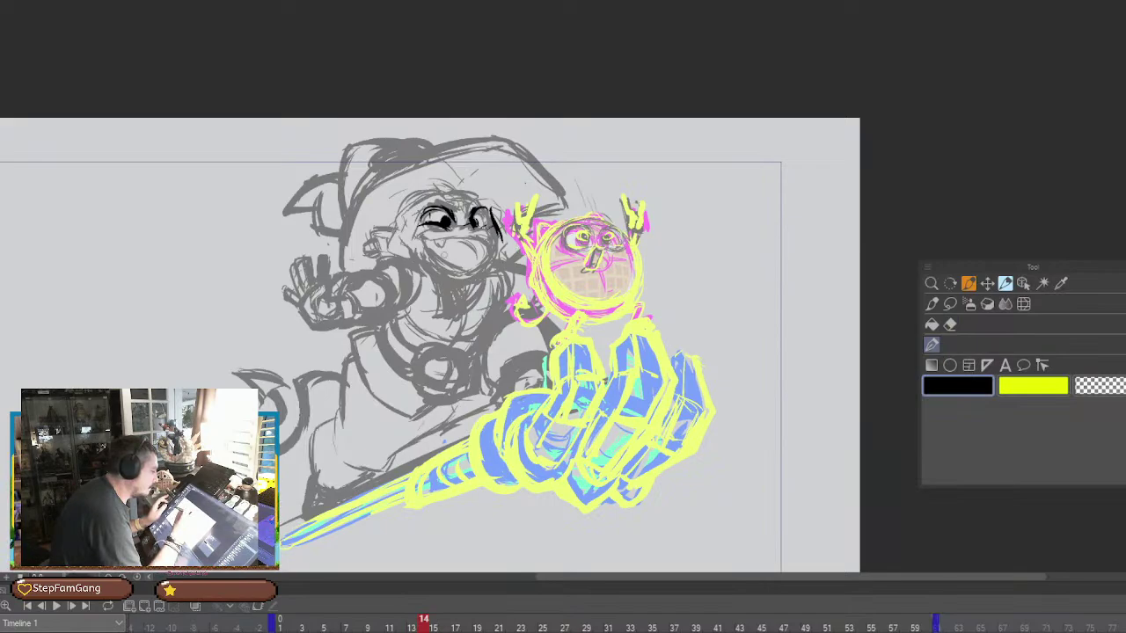
mouse_move(431, 206)
left_mouse_down()
mouse_move(415, 236)
mouse_move(401, 226)
left_mouse_up()
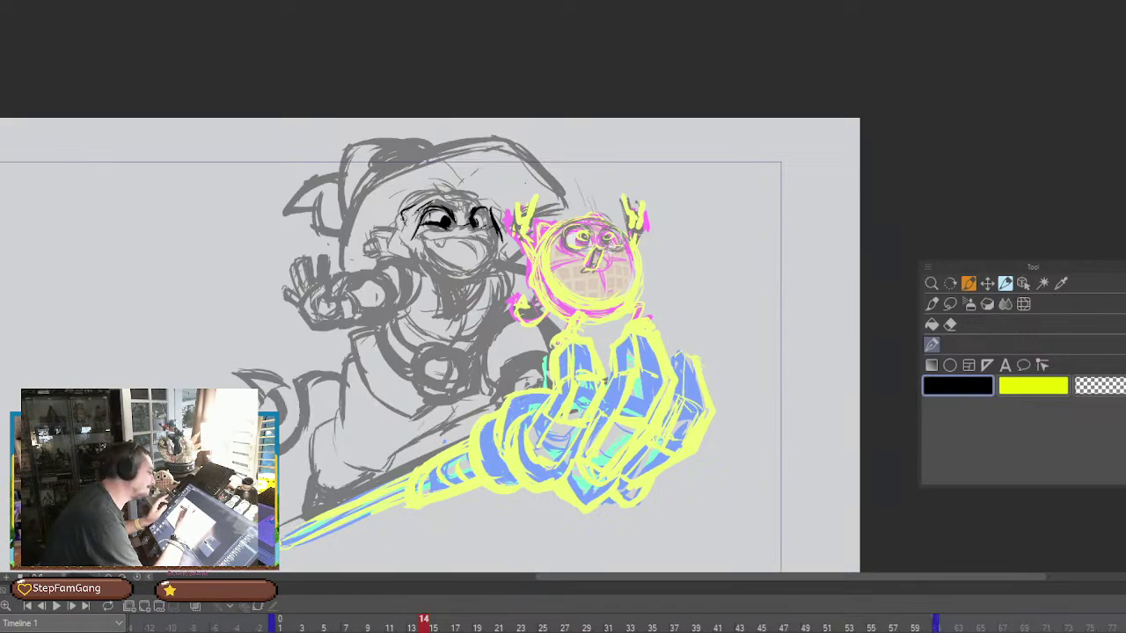
mouse_move(406, 213)
left_mouse_down()
mouse_move(388, 225)
mouse_move(412, 253)
left_mouse_up()
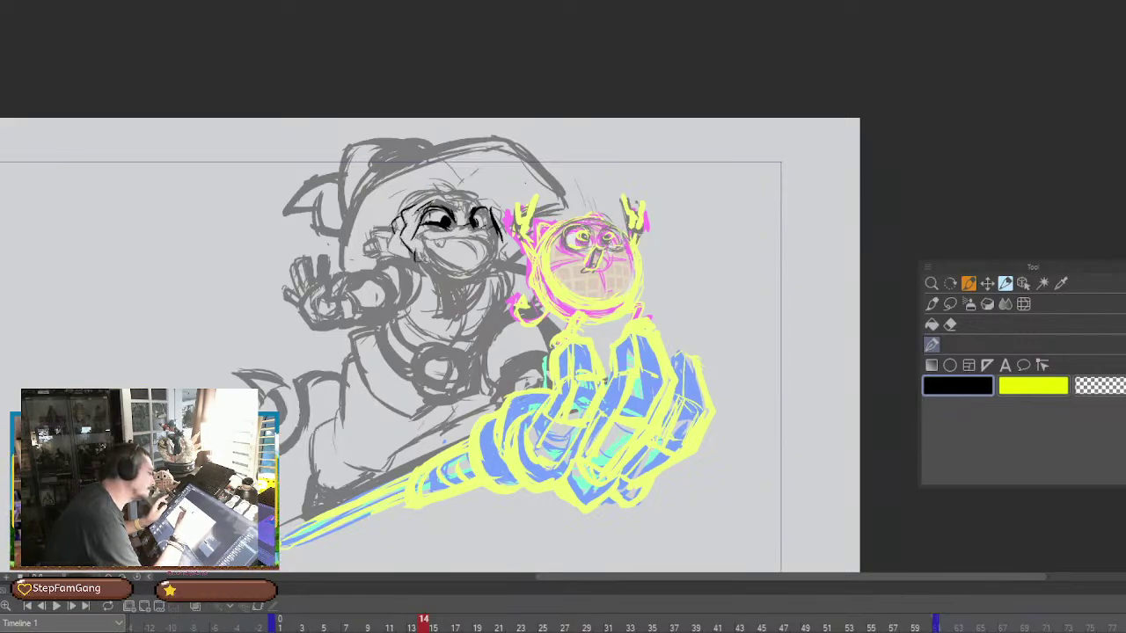
Draw the pointed lower end of the left face tuft, undoing stray strokes along the way
mouse_move(412, 252)
left_mouse_down()
mouse_move(427, 264)
mouse_move(417, 236)
mouse_move(426, 257)
left_mouse_up()
left_click_drag(422, 251, 428, 261)
left_click_drag(459, 256, 465, 260)
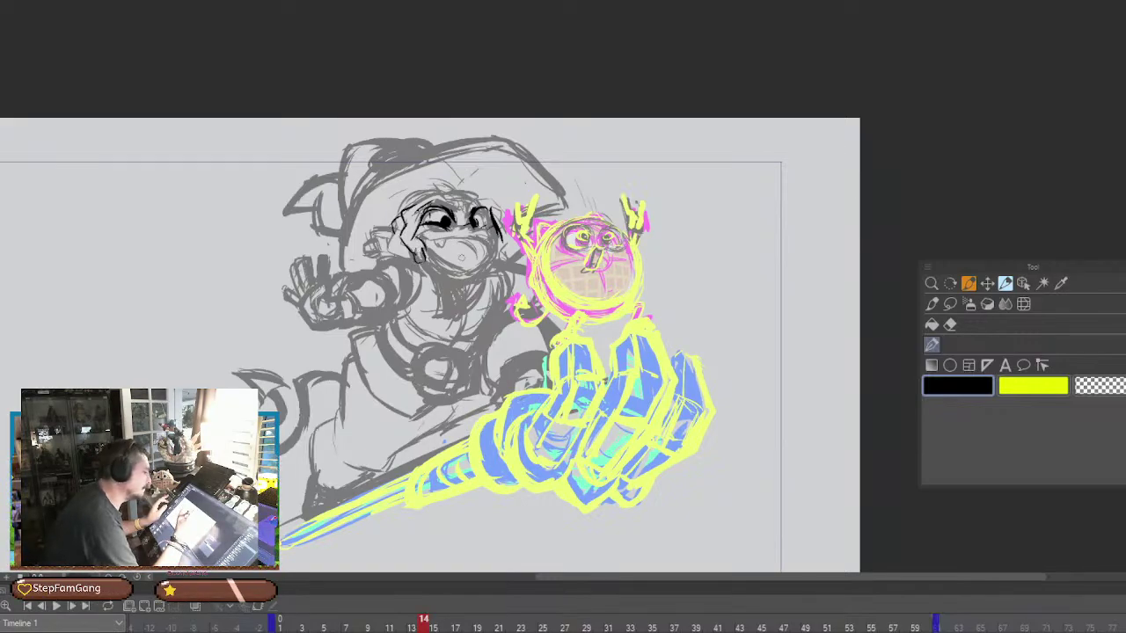
key("ctrl+z")
key("ctrl+z")
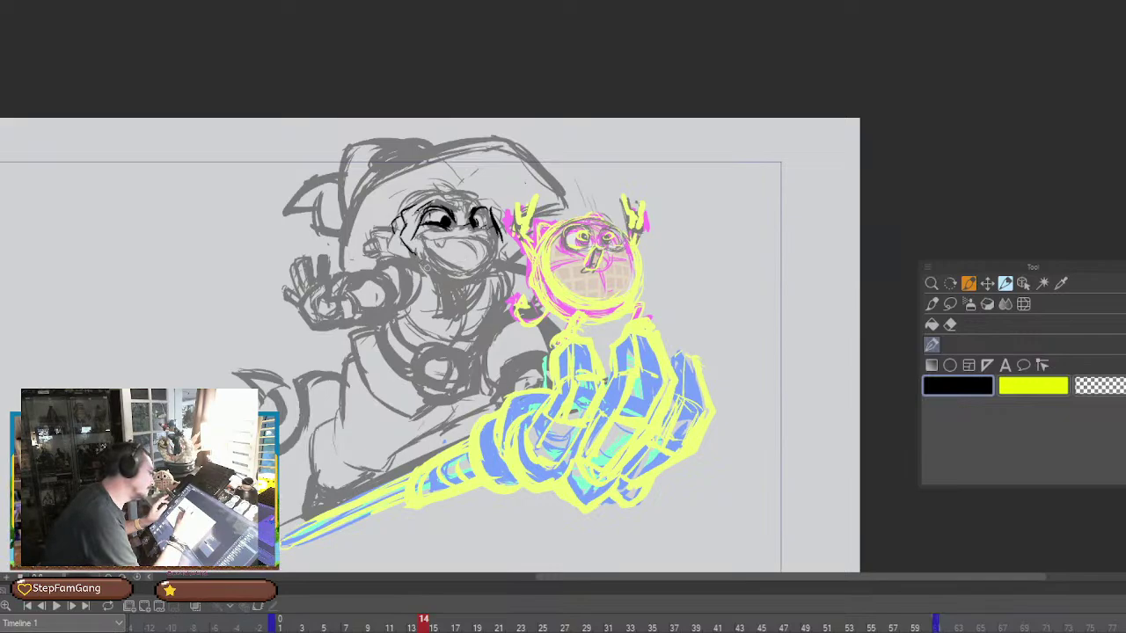
mouse_move(412, 253)
left_mouse_down()
mouse_move(415, 264)
mouse_move(423, 252)
mouse_move(389, 250)
mouse_move(422, 263)
left_mouse_up()
key("ctrl+z")
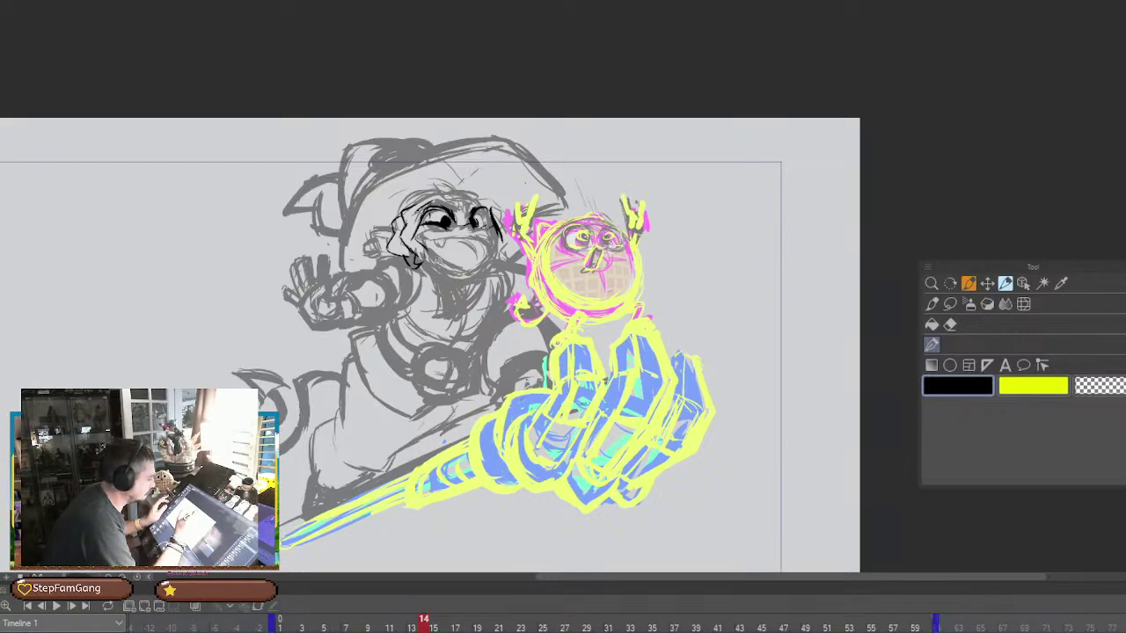
Ink the furrowed brow and the forehead hairline, continuing the outline down the right side of the large character's face
left_click_drag(411, 207, 437, 195)
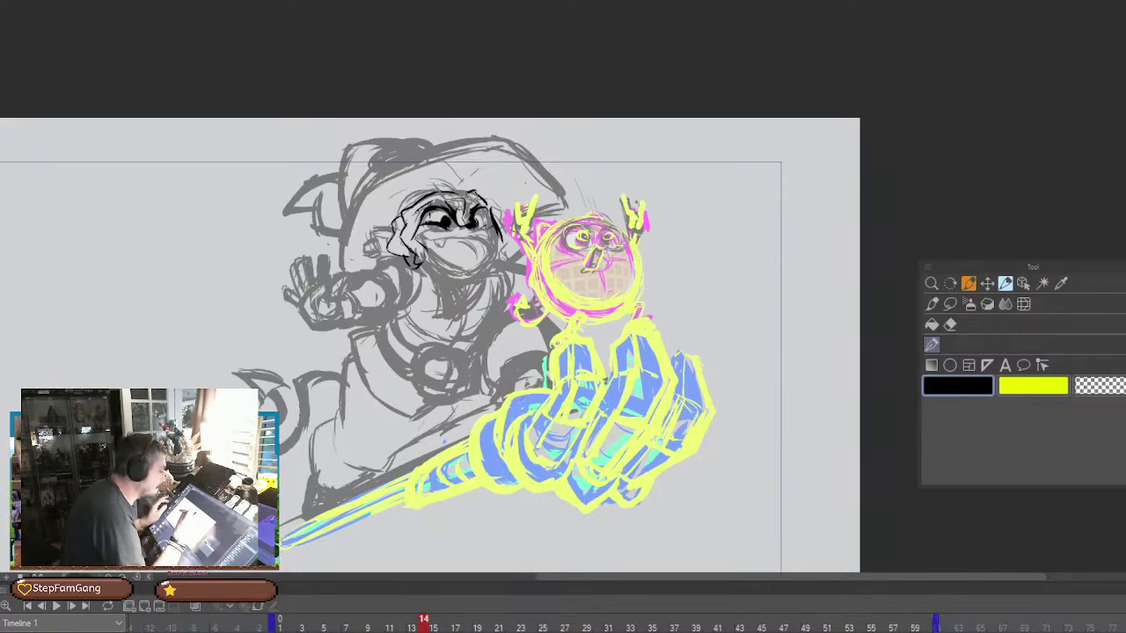
mouse_move(466, 193)
left_mouse_down()
mouse_move(483, 201)
mouse_move(428, 197)
left_mouse_up()
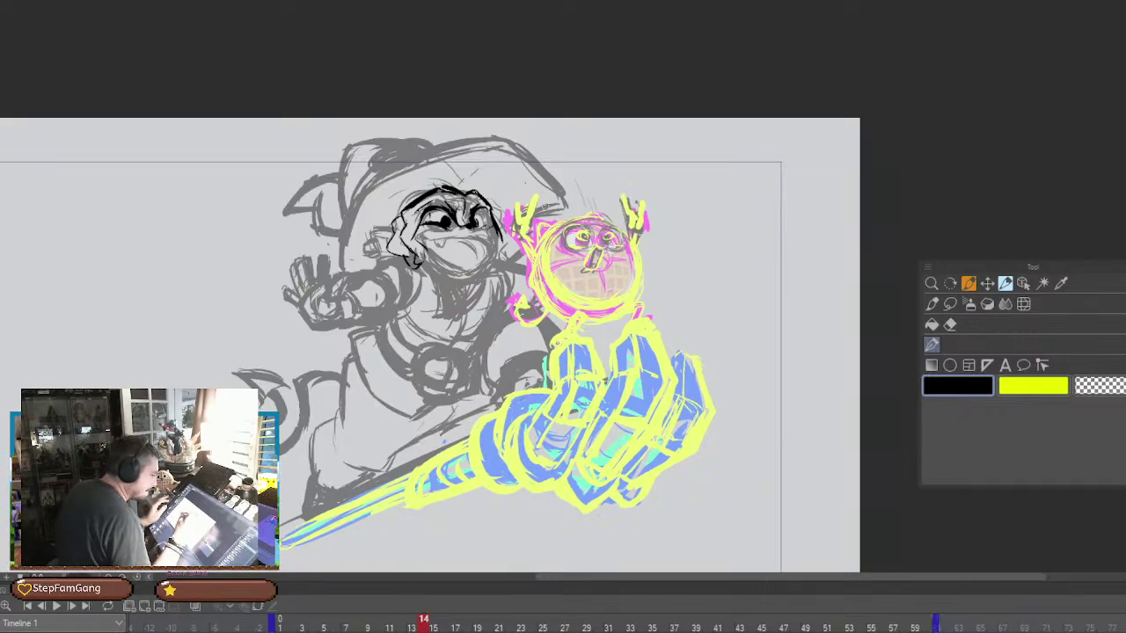
mouse_move(483, 193)
left_mouse_down()
mouse_move(511, 239)
mouse_move(497, 257)
mouse_move(510, 261)
mouse_move(498, 264)
left_mouse_up()
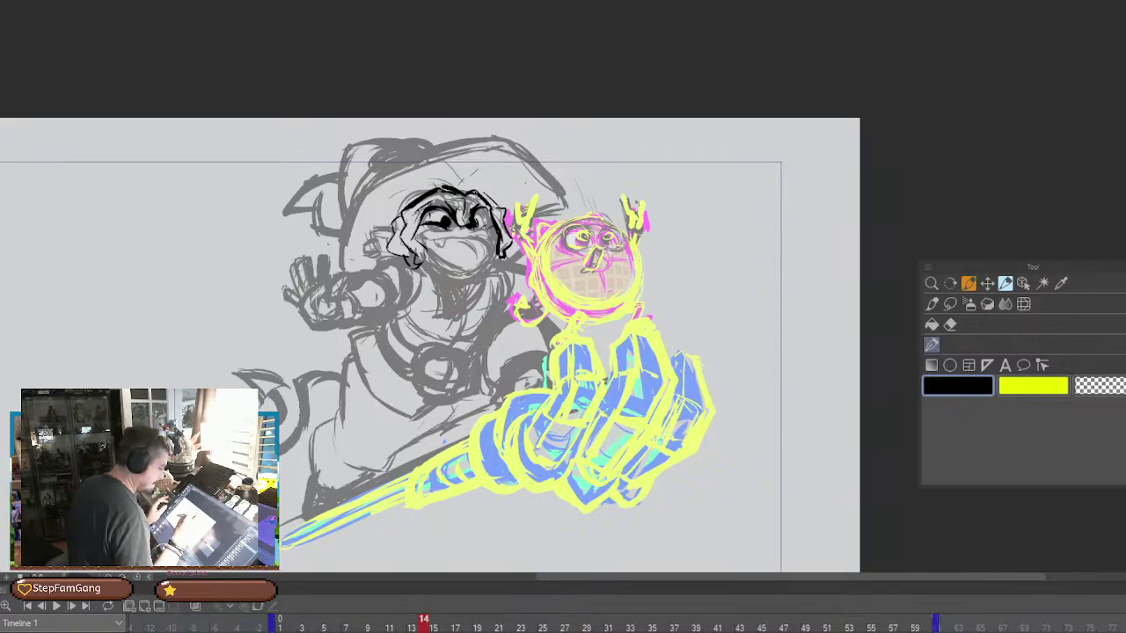
Close the lower end of the right face tuft in black, undoing and redrawing its outer strokes
left_click_drag(515, 227, 505, 279)
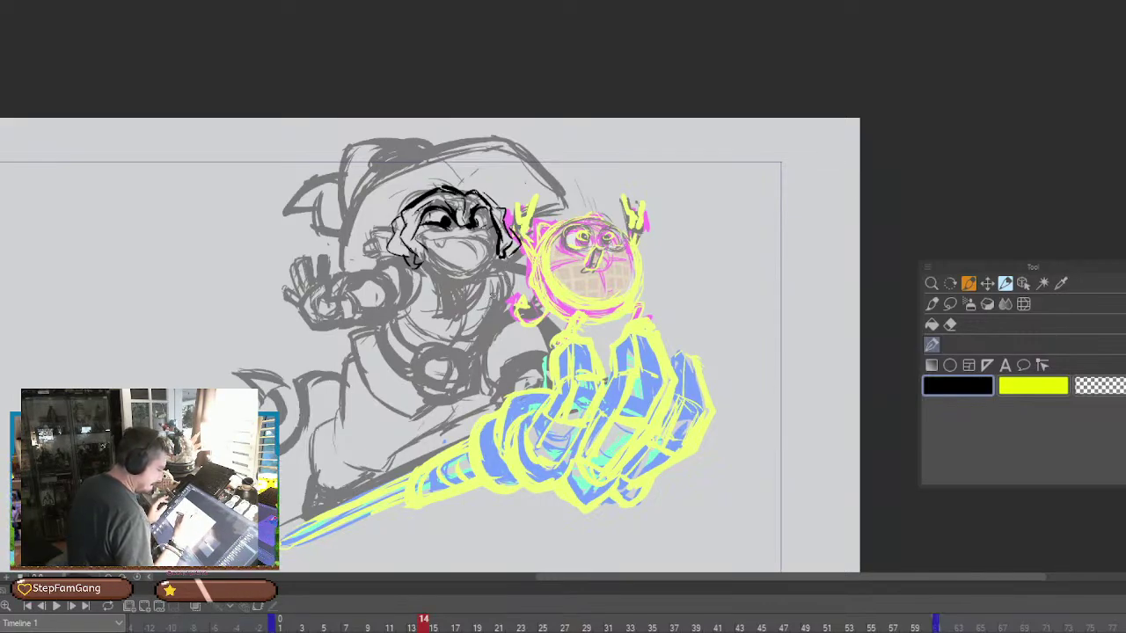
key("ctrl+z")
left_click_drag(518, 234, 498, 266)
key("ctrl+z")
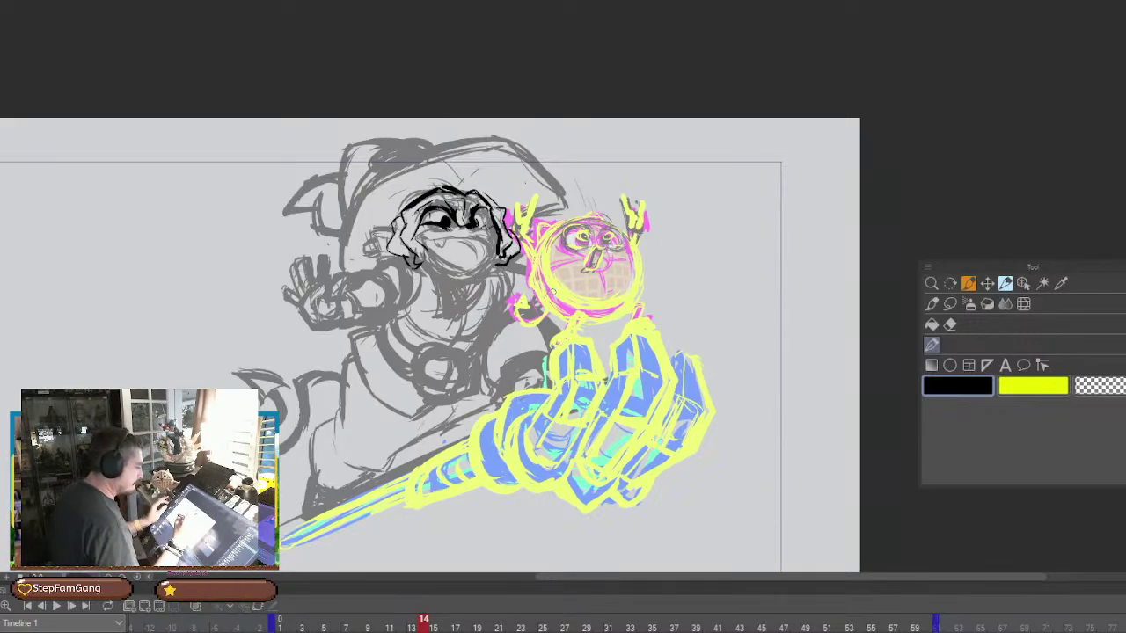
key("ctrl+z")
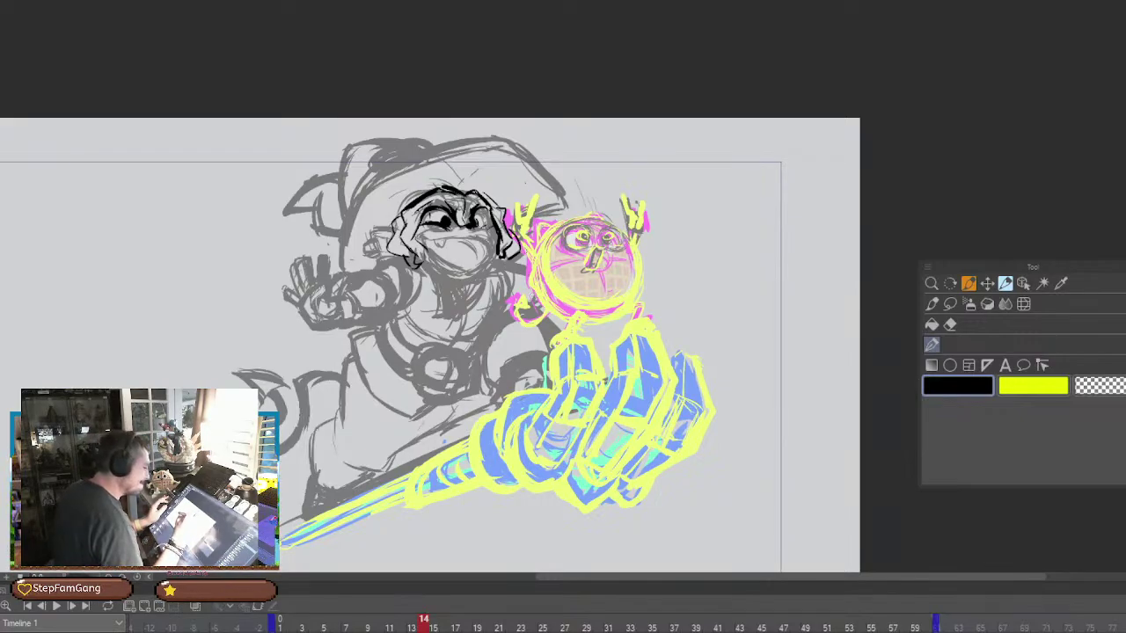
key("ctrl+z")
left_click_drag(519, 246, 498, 263)
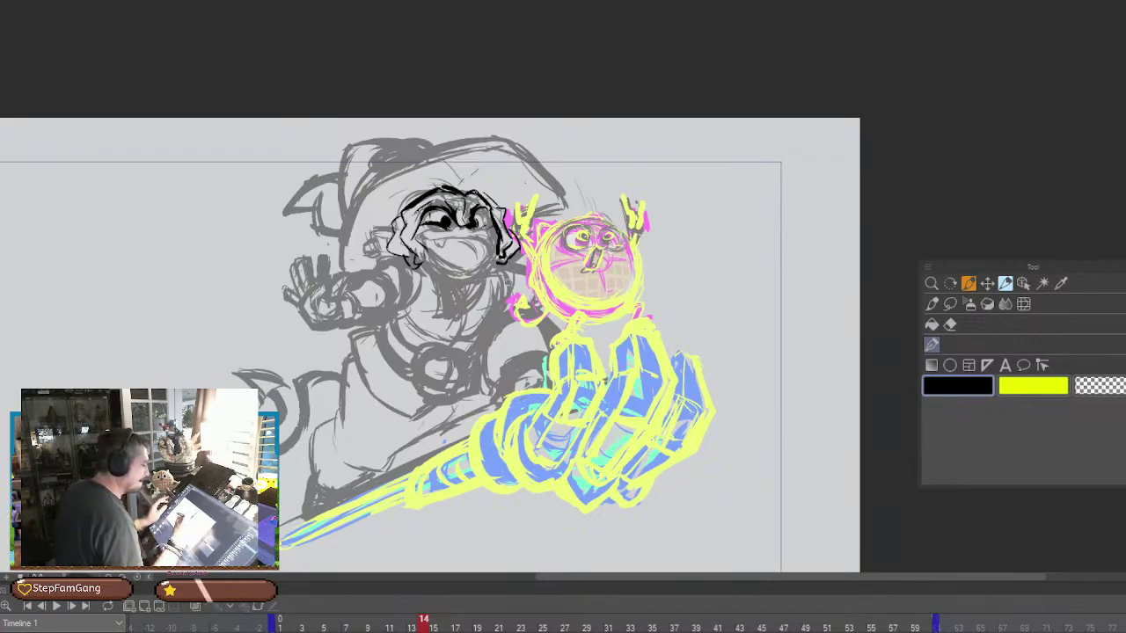
left_click_drag(508, 217, 513, 233)
key("ctrl+z")
key("ctrl+z")
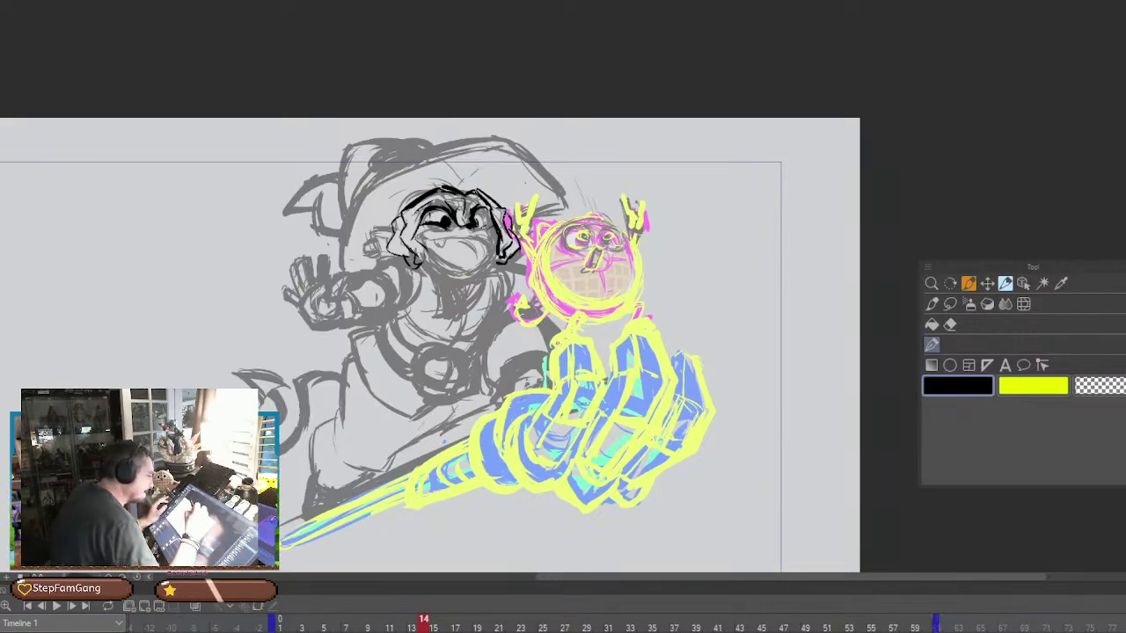
Clean up and re-ink the lines of the large character's right-hand eye
left_click(950, 324)
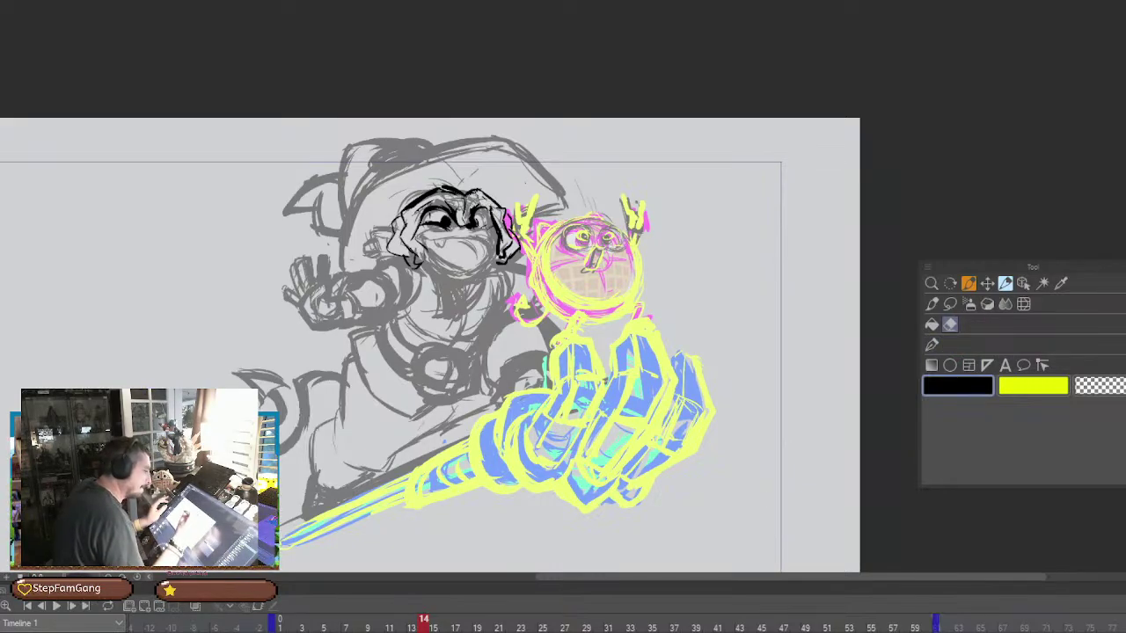
left_click(931, 345)
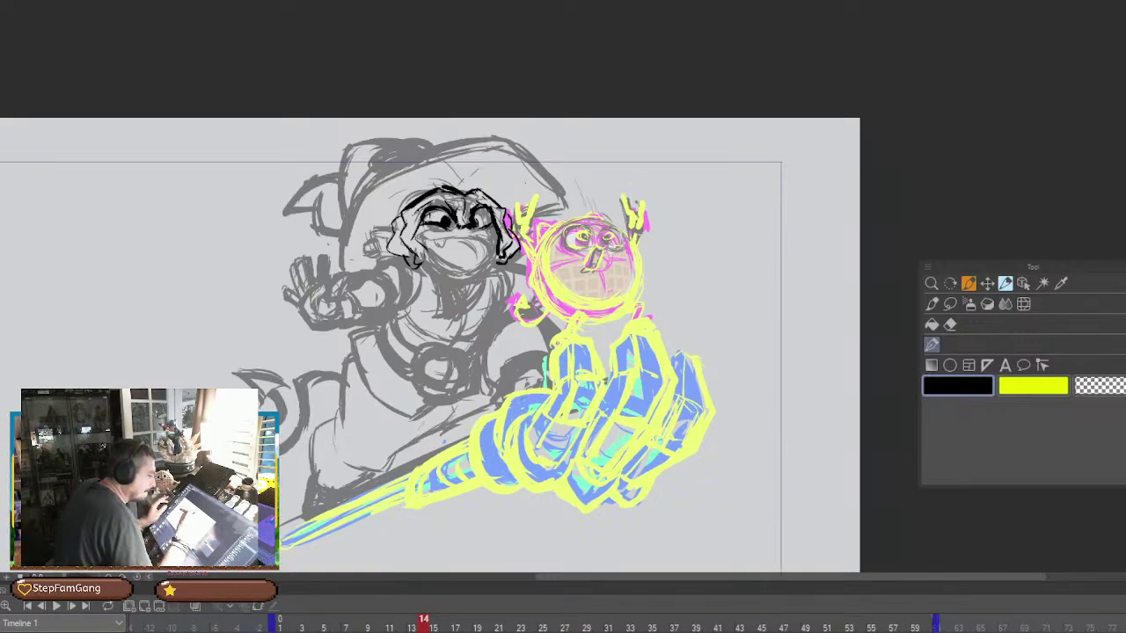
key("e")
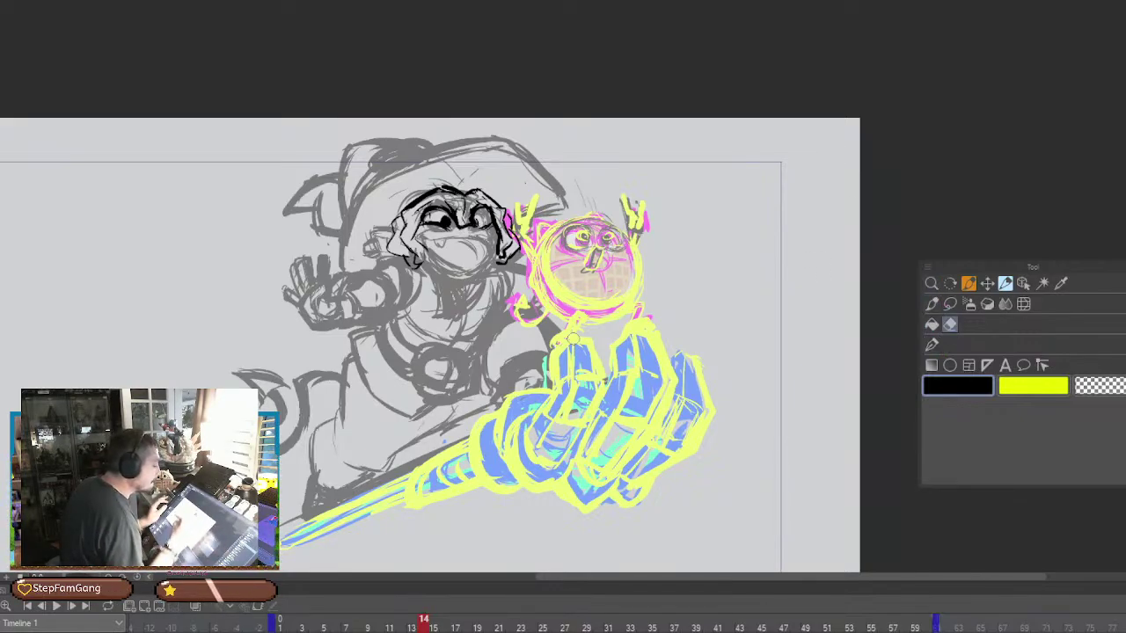
Try a black upper mouth line with a fang on the large character's face and erase it
left_click(932, 345)
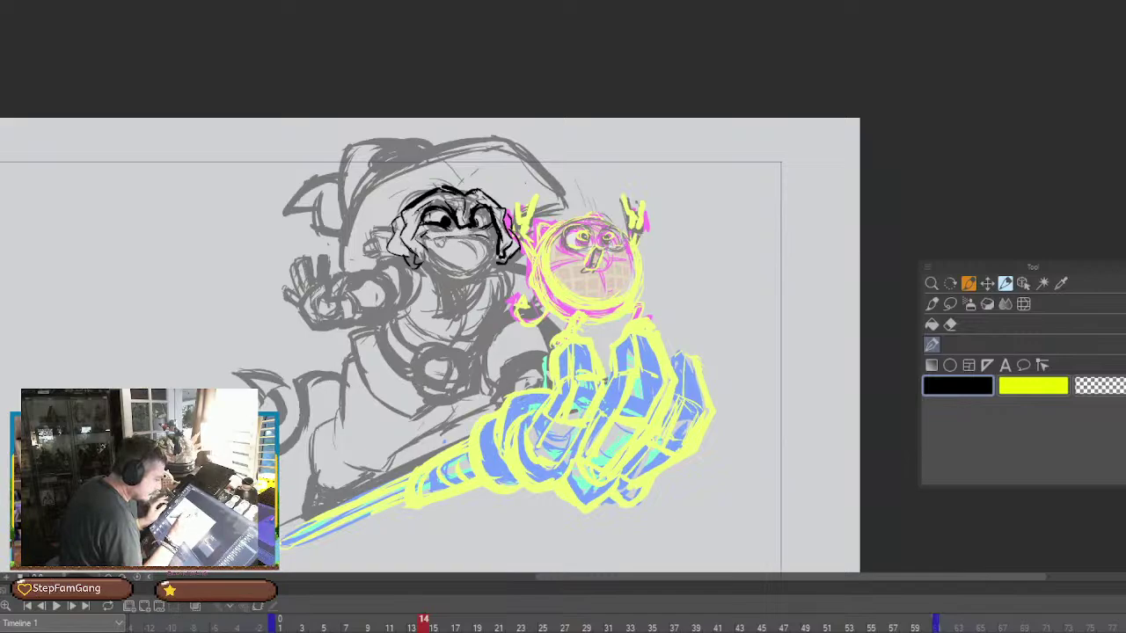
mouse_move(489, 238)
left_mouse_down()
mouse_move(443, 236)
mouse_move(508, 248)
left_mouse_up()
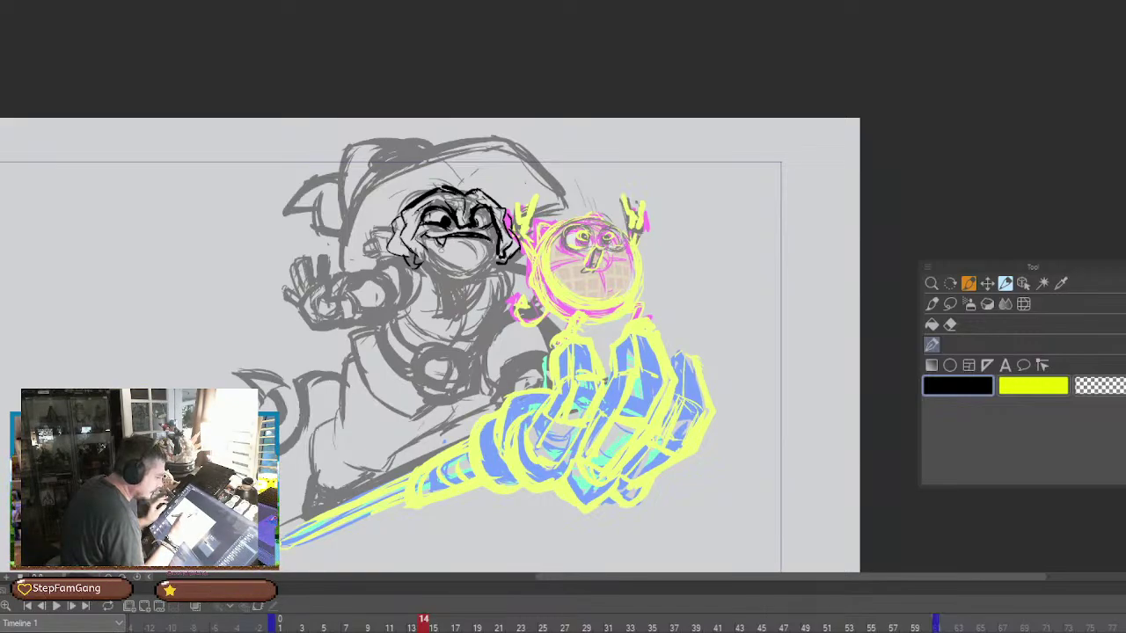
mouse_move(424, 238)
left_mouse_down()
mouse_move(447, 266)
mouse_move(430, 229)
mouse_move(437, 256)
left_mouse_up()
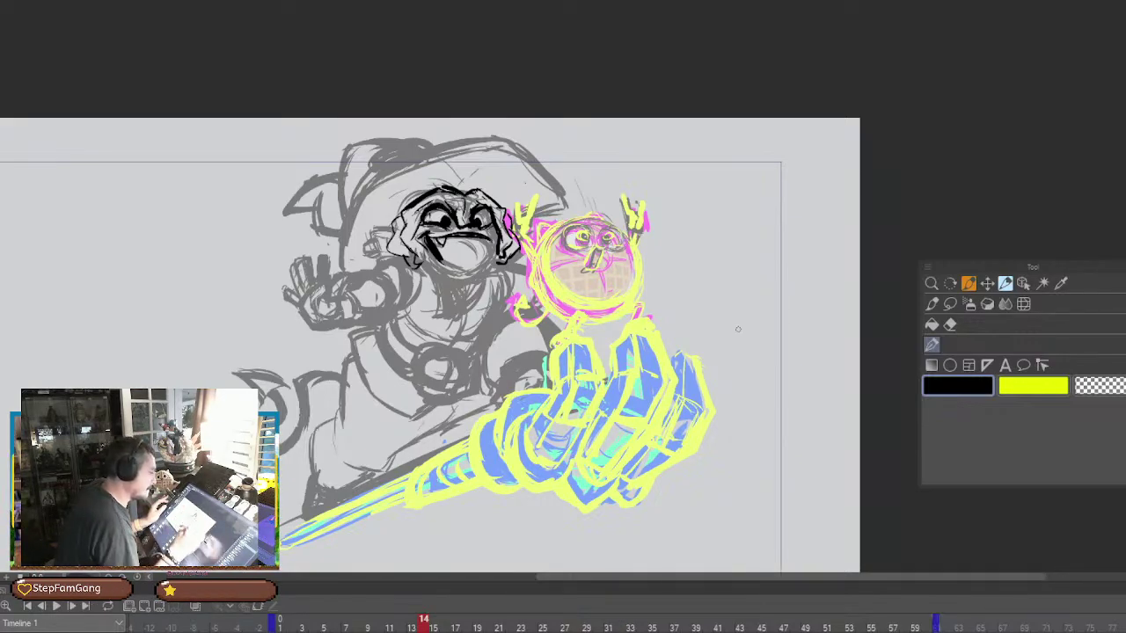
key("e")
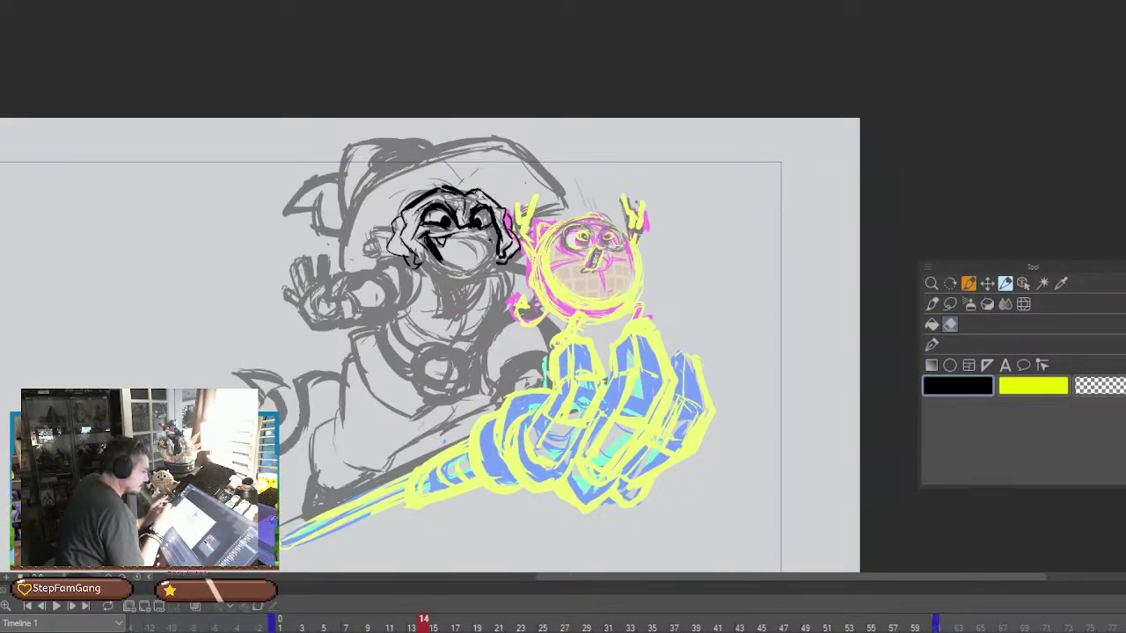
mouse_move(421, 232)
left_mouse_down()
mouse_move(441, 259)
mouse_move(436, 238)
mouse_move(465, 234)
left_mouse_up()
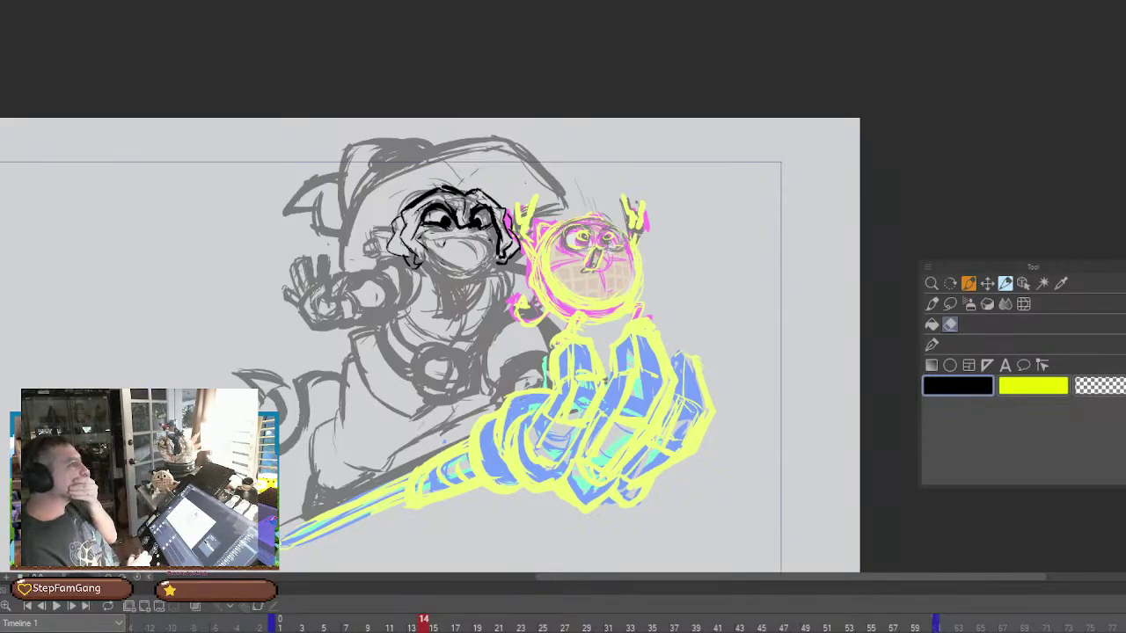
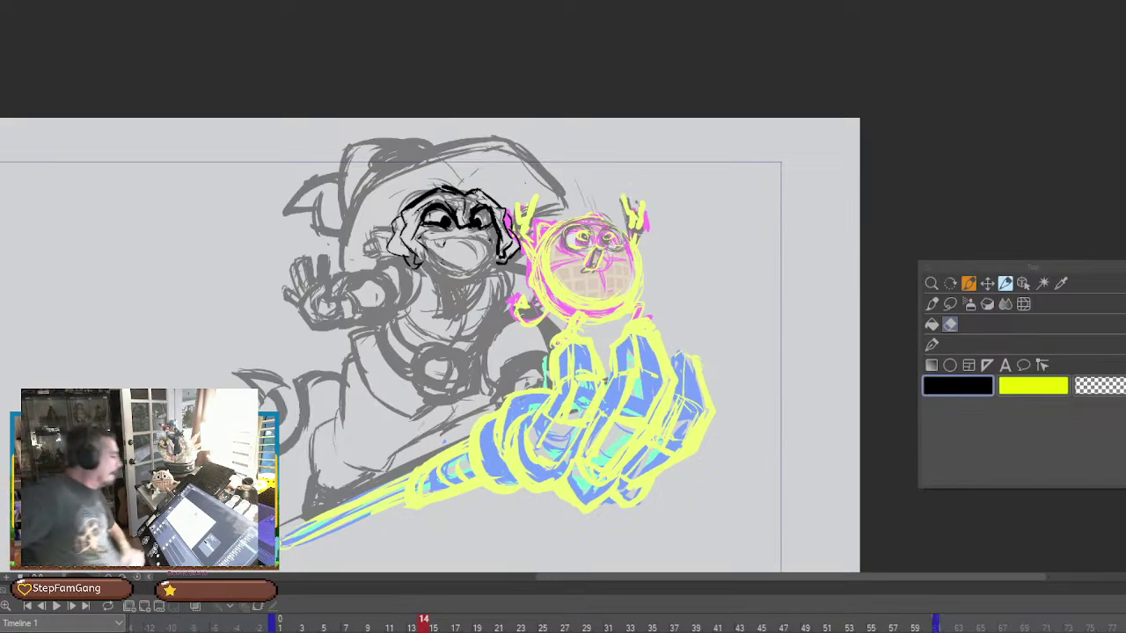
Try a wide open mouth with two fangs on the large character, erase it and return to the pen
key("p")
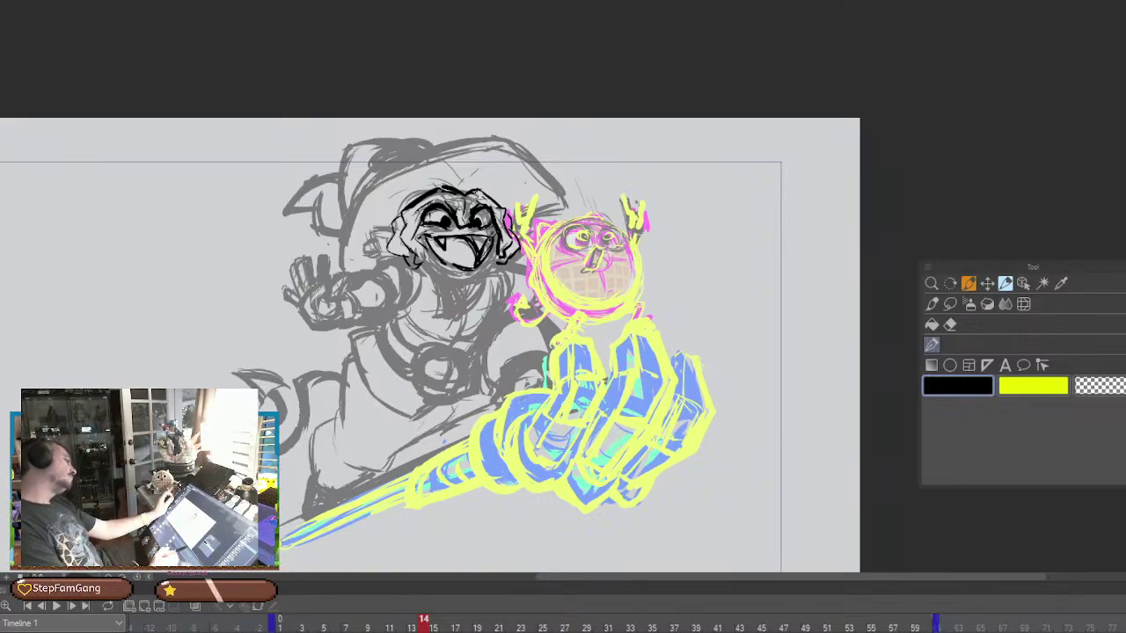
key("e")
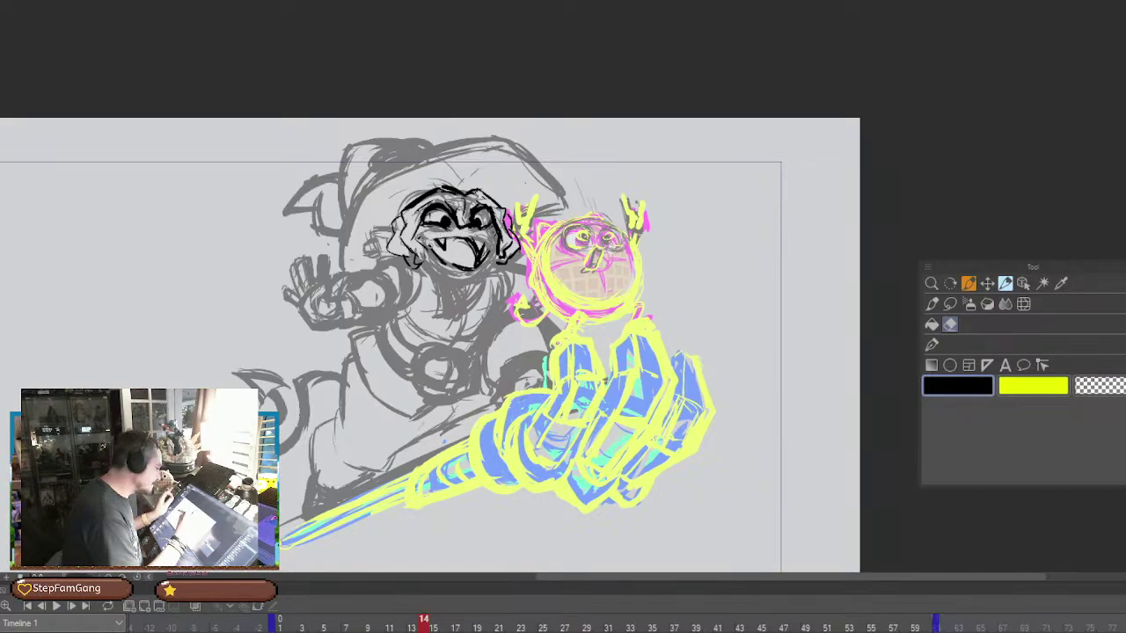
mouse_move(438, 242)
left_mouse_down()
mouse_move(479, 247)
mouse_move(483, 265)
mouse_move(458, 264)
left_mouse_up()
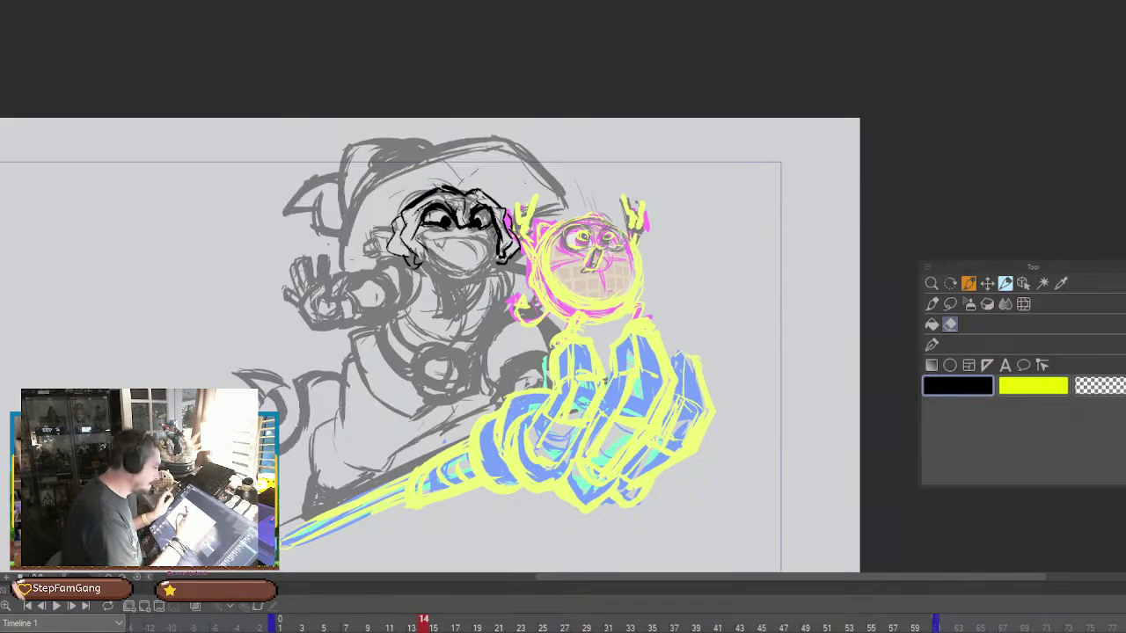
left_click(932, 345)
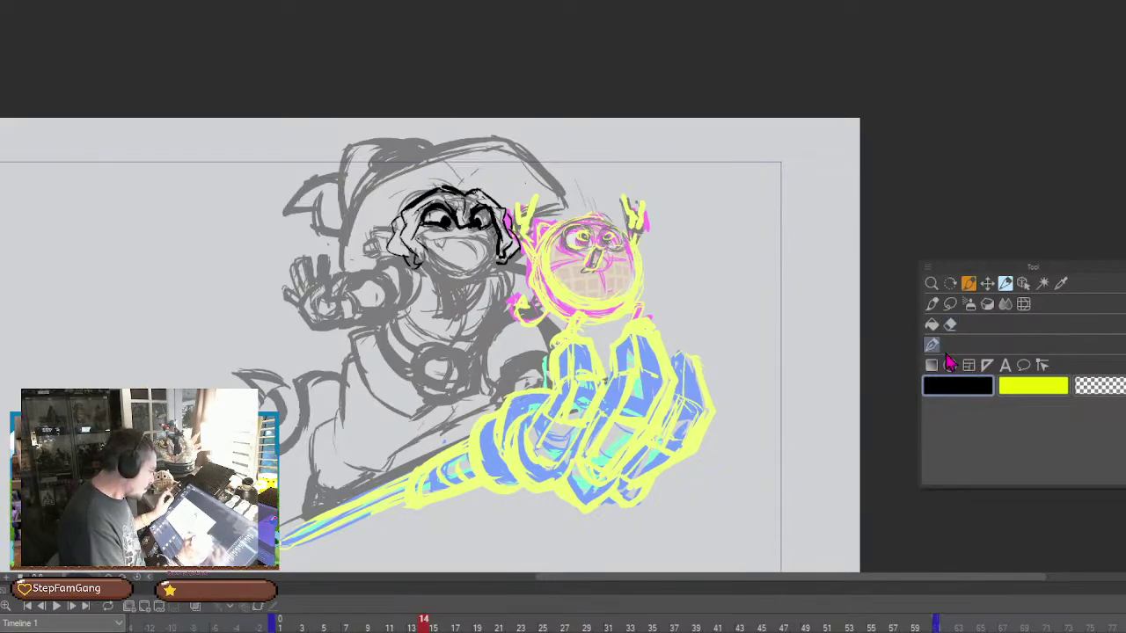
Draw the large character's ear in black beside the left face tuft
mouse_move(396, 228)
left_mouse_down()
mouse_move(371, 230)
mouse_move(379, 249)
mouse_move(361, 253)
mouse_move(385, 245)
mouse_move(380, 253)
left_mouse_up()
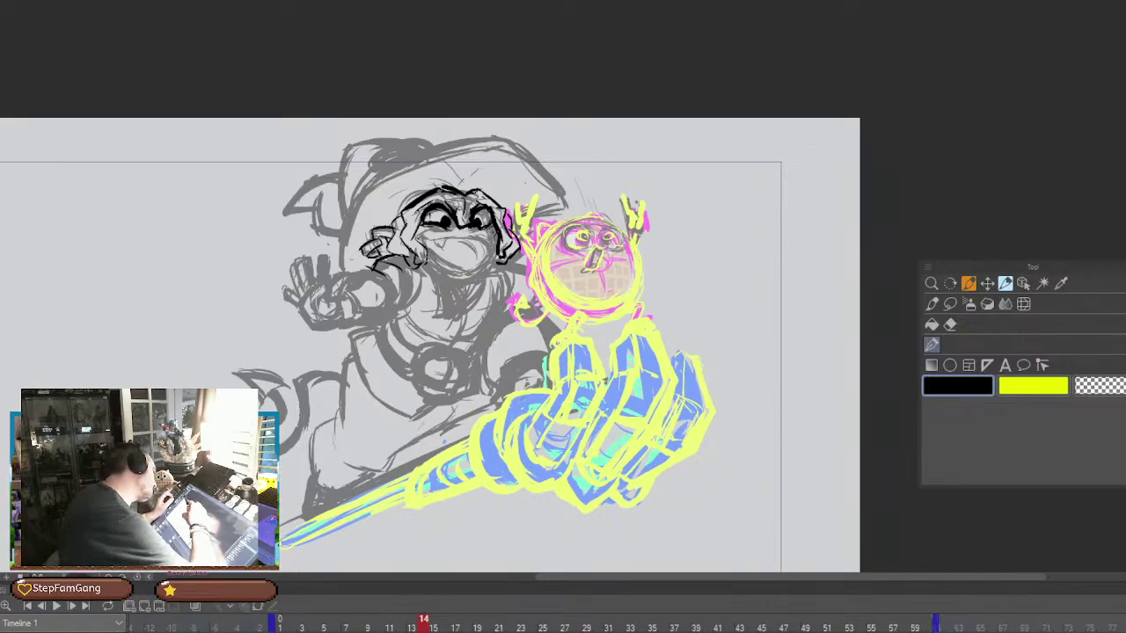
key("e")
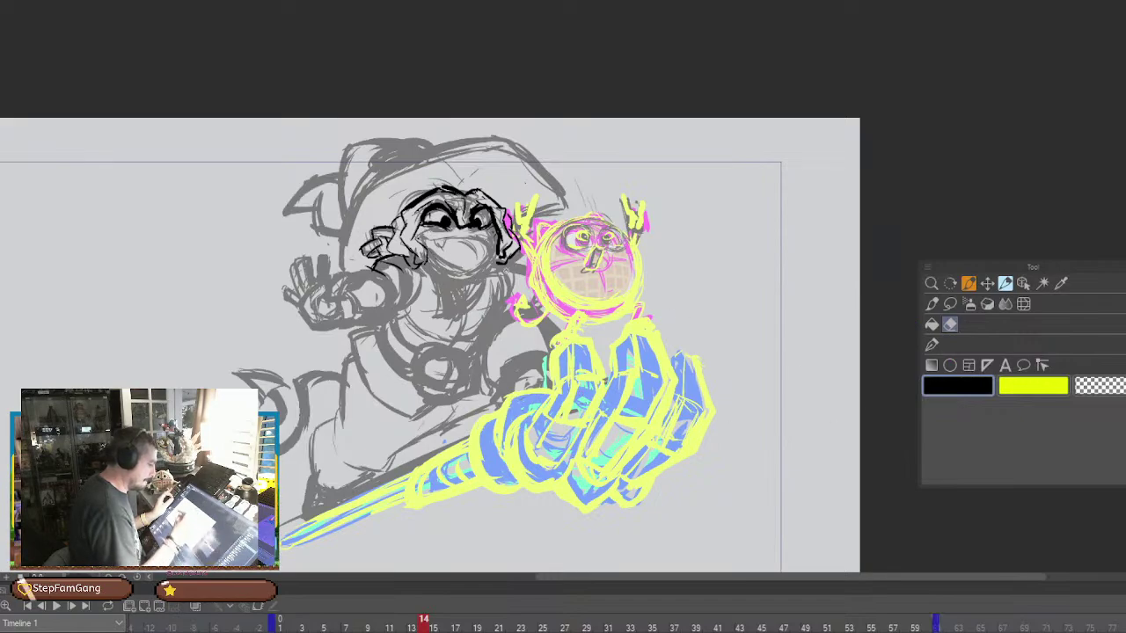
key("p")
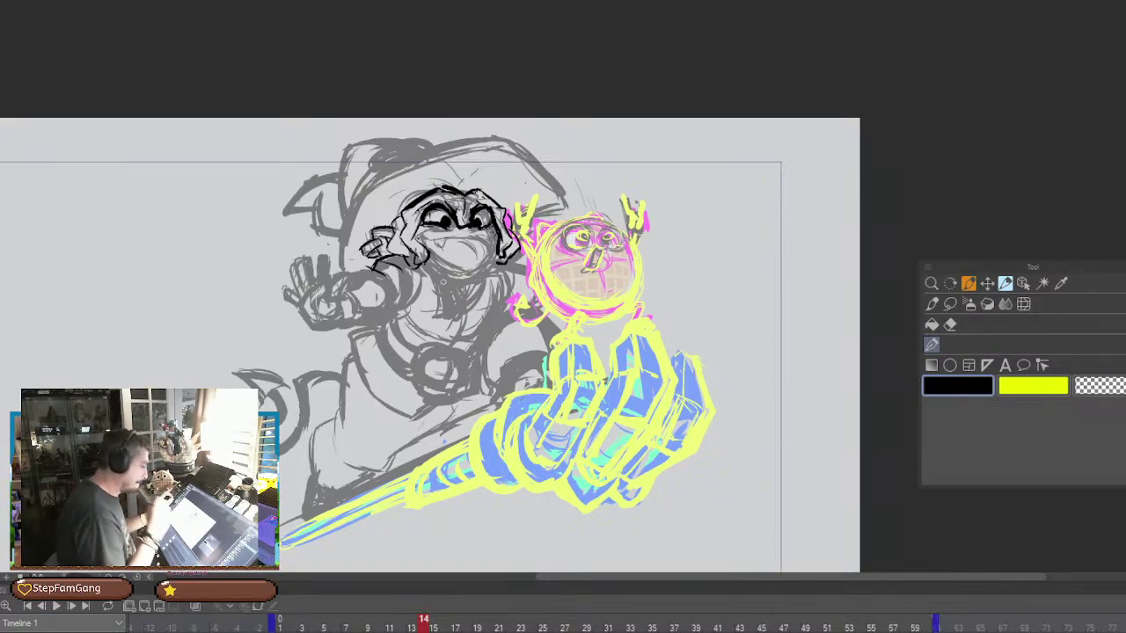
key("e")
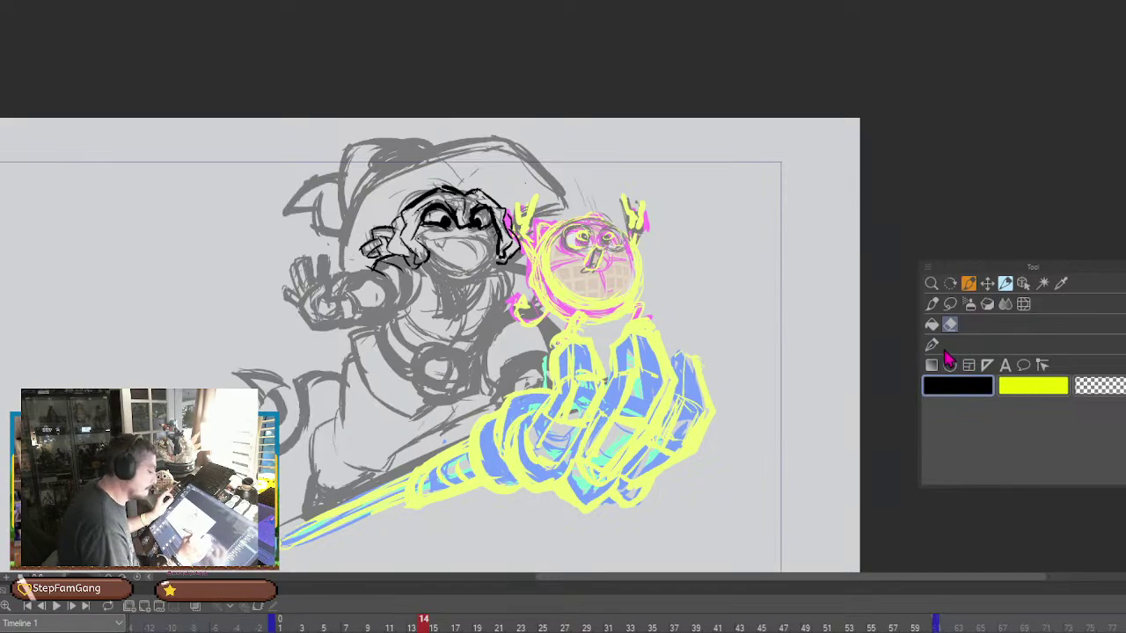
Try a black jaw and chin line below the large character's mouth, undoing strokes and erasing part of it
left_click(931, 344)
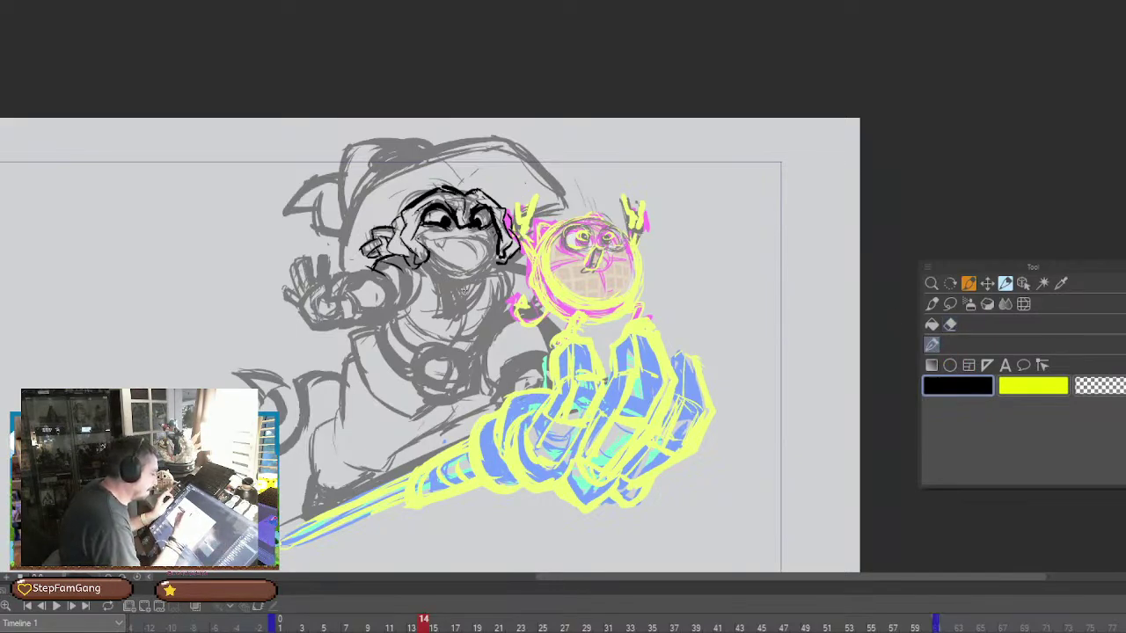
mouse_move(463, 287)
left_mouse_down()
mouse_move(472, 274)
mouse_move(457, 275)
mouse_move(480, 272)
mouse_move(466, 278)
left_mouse_up()
mouse_move(474, 285)
left_mouse_down()
mouse_move(491, 271)
mouse_move(467, 280)
left_mouse_up()
mouse_move(470, 281)
left_mouse_down()
mouse_move(495, 272)
mouse_move(463, 292)
mouse_move(497, 274)
mouse_move(508, 246)
mouse_move(484, 279)
left_mouse_up()
mouse_move(499, 260)
left_mouse_down()
mouse_move(510, 244)
mouse_move(515, 256)
mouse_move(508, 242)
mouse_move(481, 280)
mouse_move(497, 265)
mouse_move(473, 280)
mouse_move(446, 275)
left_mouse_up()
key("ctrl+z")
key("ctrl+z")
key("ctrl+z")
key("ctrl+z")
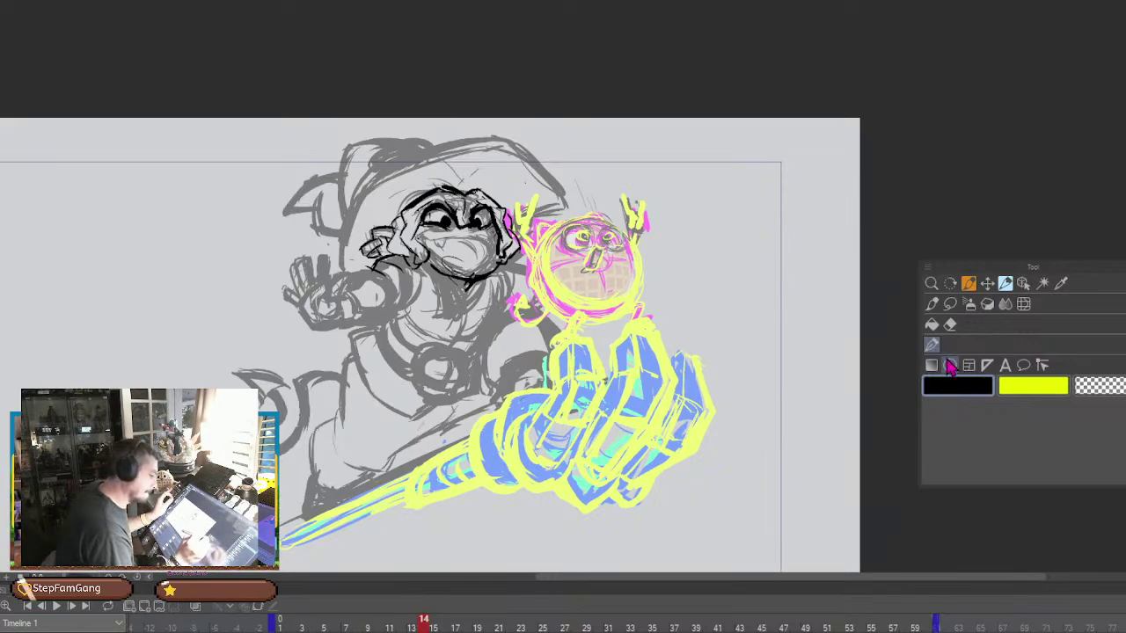
left_click(950, 324)
mouse_move(440, 253)
left_mouse_down()
mouse_move(473, 279)
mouse_move(491, 270)
left_mouse_up()
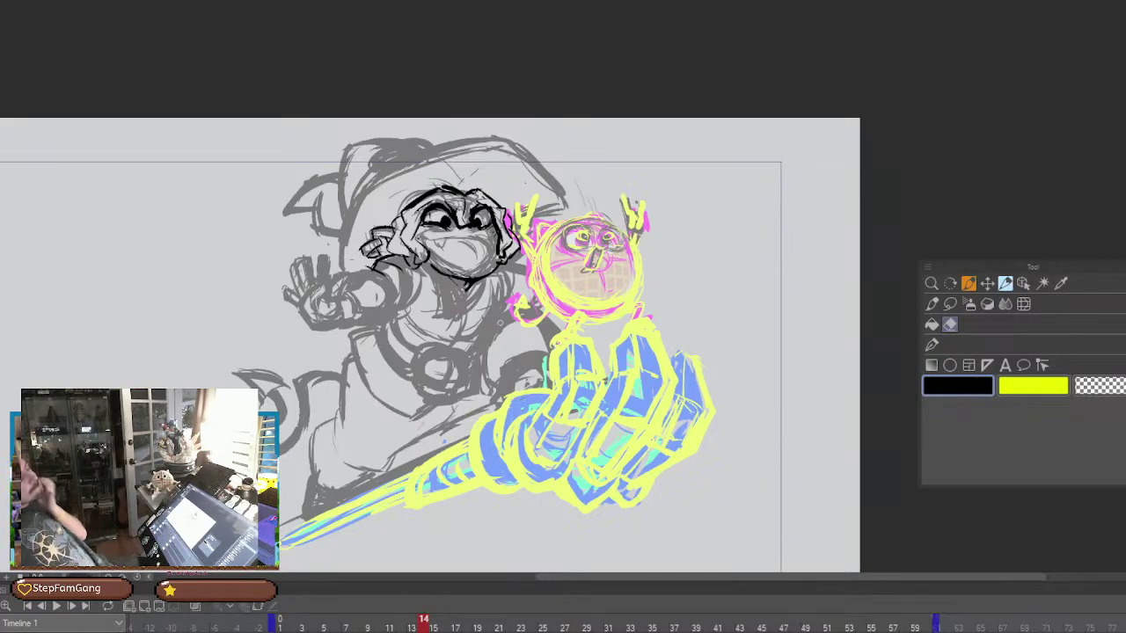
left_click_drag(485, 277, 471, 289)
key("p")
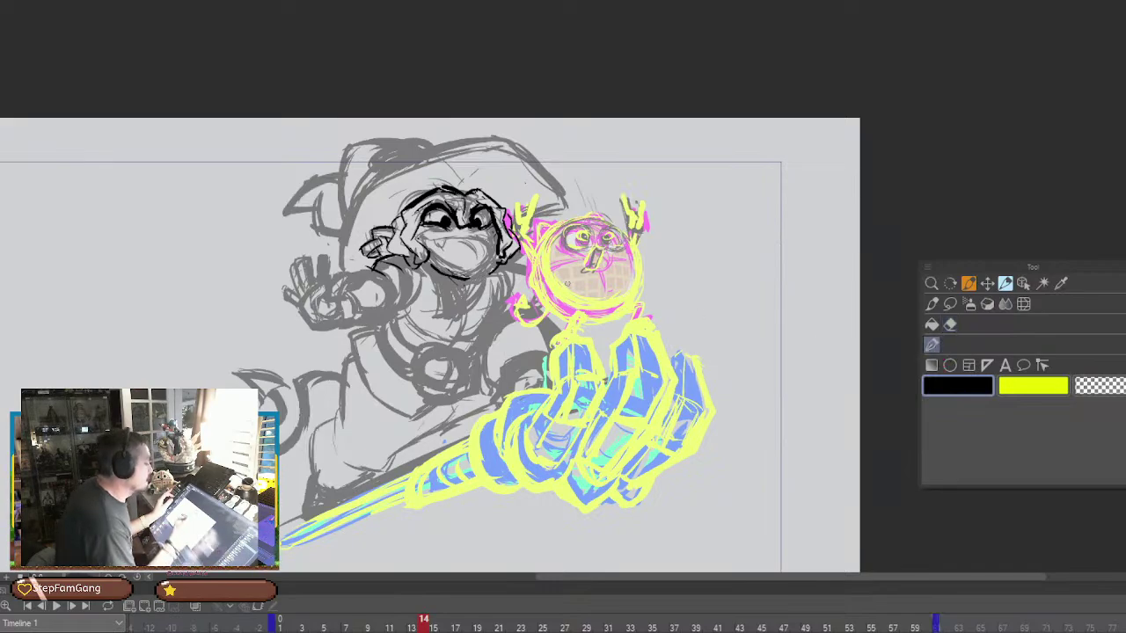
Try a heavier black chin line on the large character, undo it and erase the rest of the jaw line
mouse_move(475, 234)
left_mouse_down()
mouse_move(478, 283)
mouse_move(460, 291)
mouse_move(500, 260)
mouse_move(482, 271)
left_mouse_up()
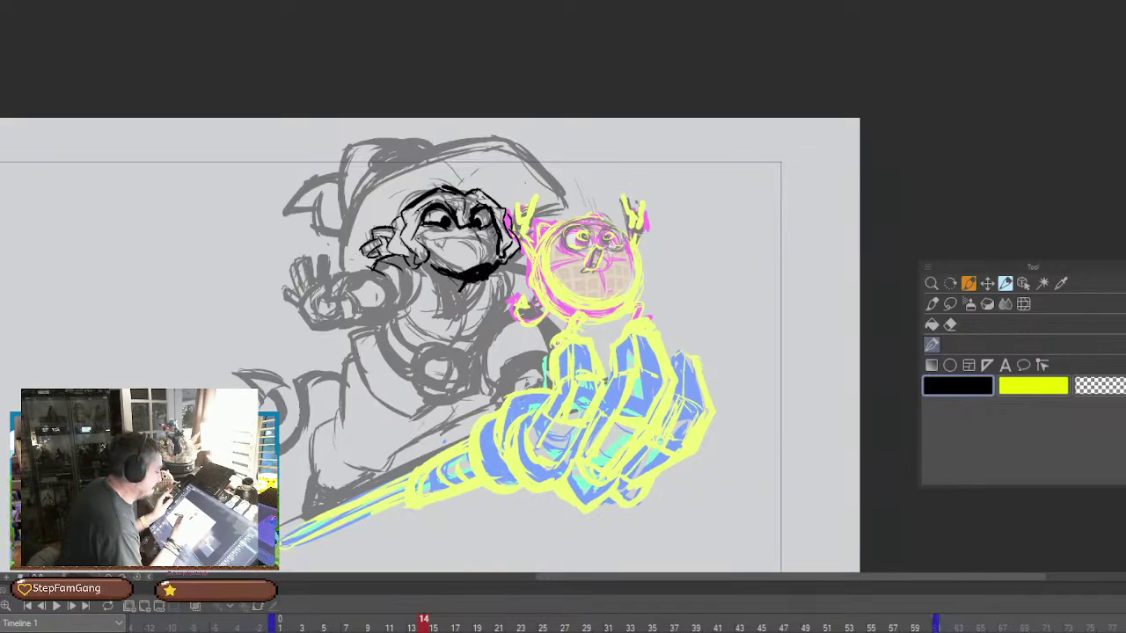
key("ctrl+z")
key("ctrl+z")
key("ctrl+z")
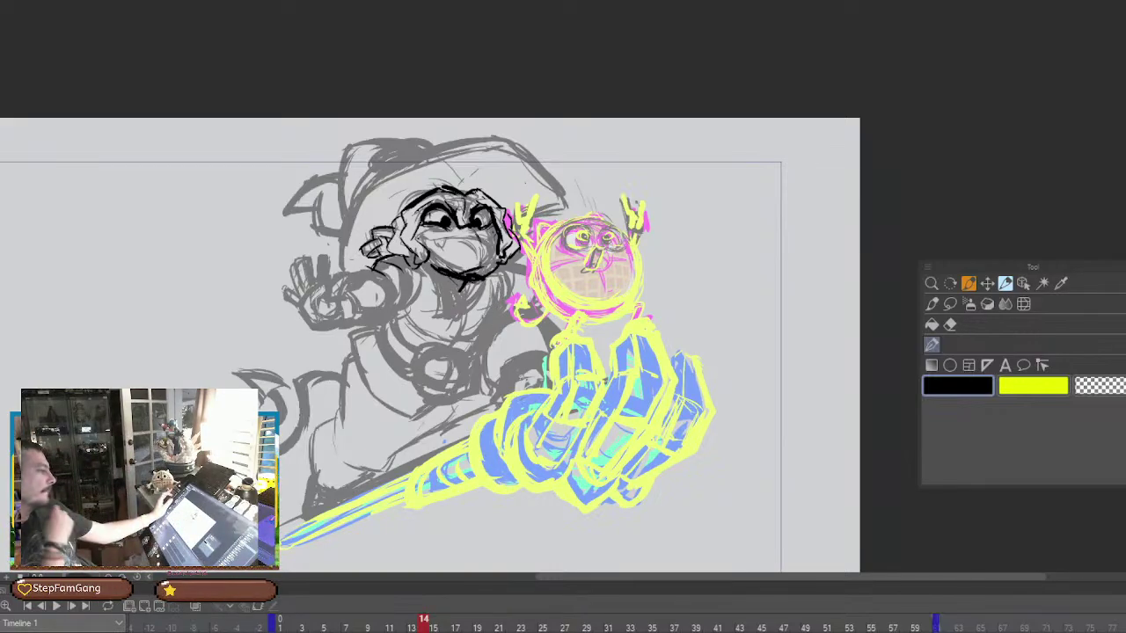
key("e")
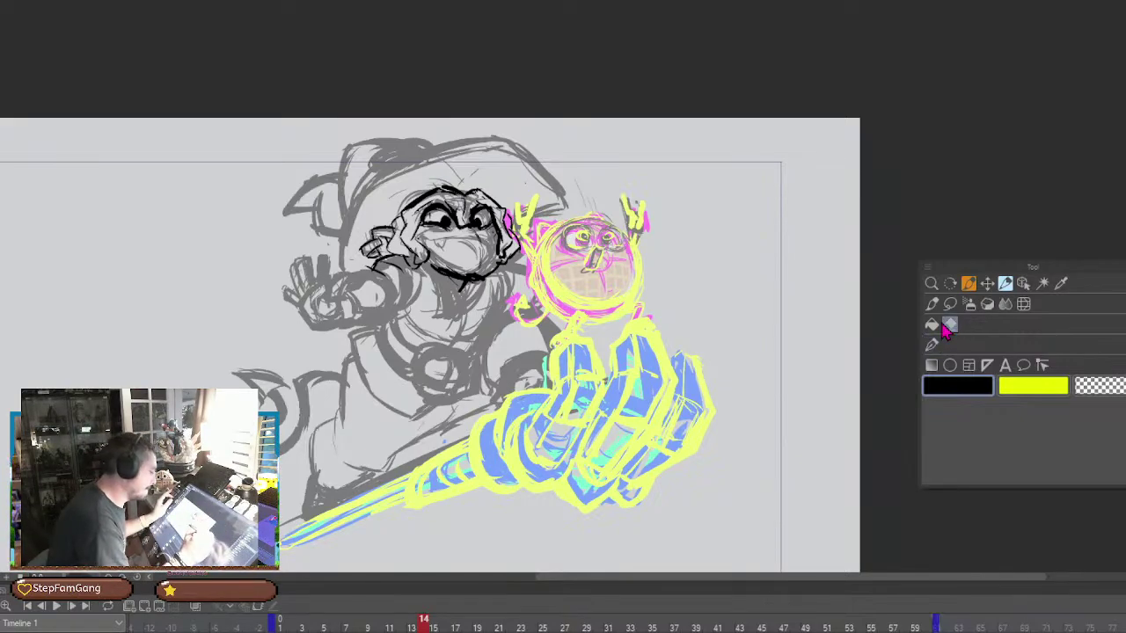
mouse_move(481, 264)
left_mouse_down()
mouse_move(466, 281)
mouse_move(451, 276)
mouse_move(471, 283)
mouse_move(443, 271)
left_mouse_up()
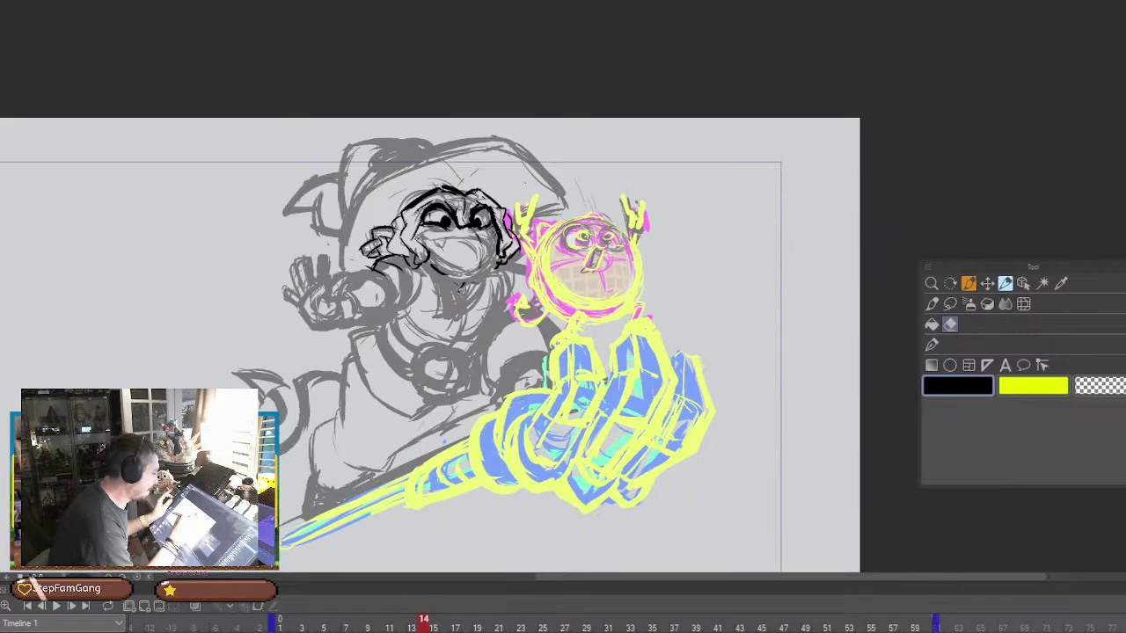
Redraw the large character's lower face and chin with light black strokes over the rough sketch
key("p")
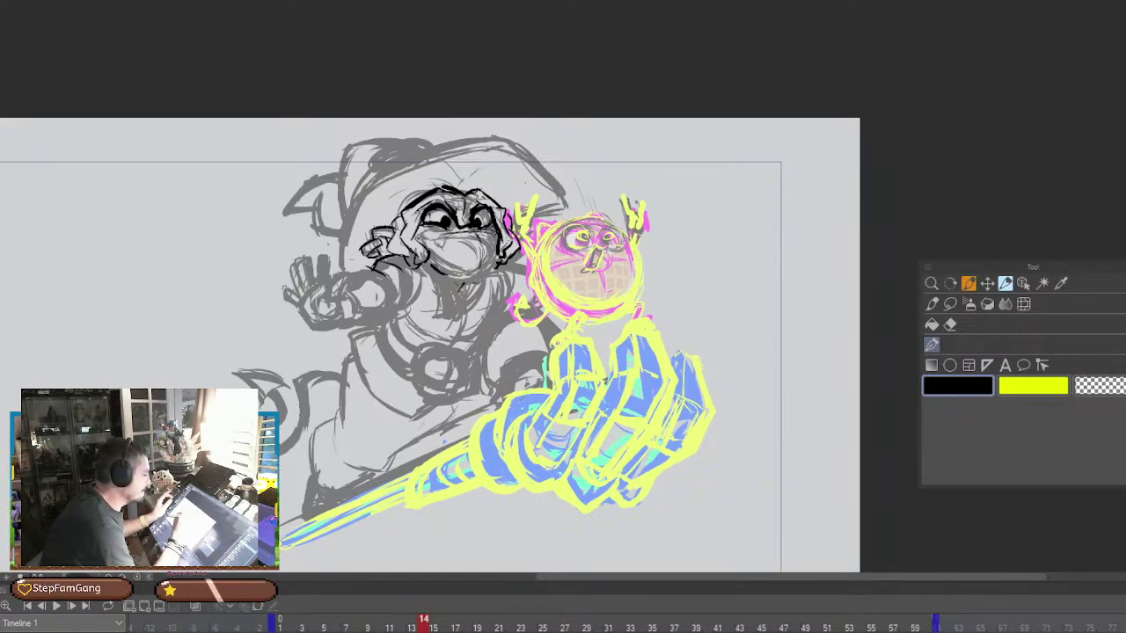
mouse_move(442, 247)
left_mouse_down()
mouse_move(491, 244)
mouse_move(490, 261)
mouse_move(470, 274)
mouse_move(490, 270)
mouse_move(461, 277)
mouse_move(510, 264)
left_mouse_up()
left_click_drag(465, 286, 484, 275)
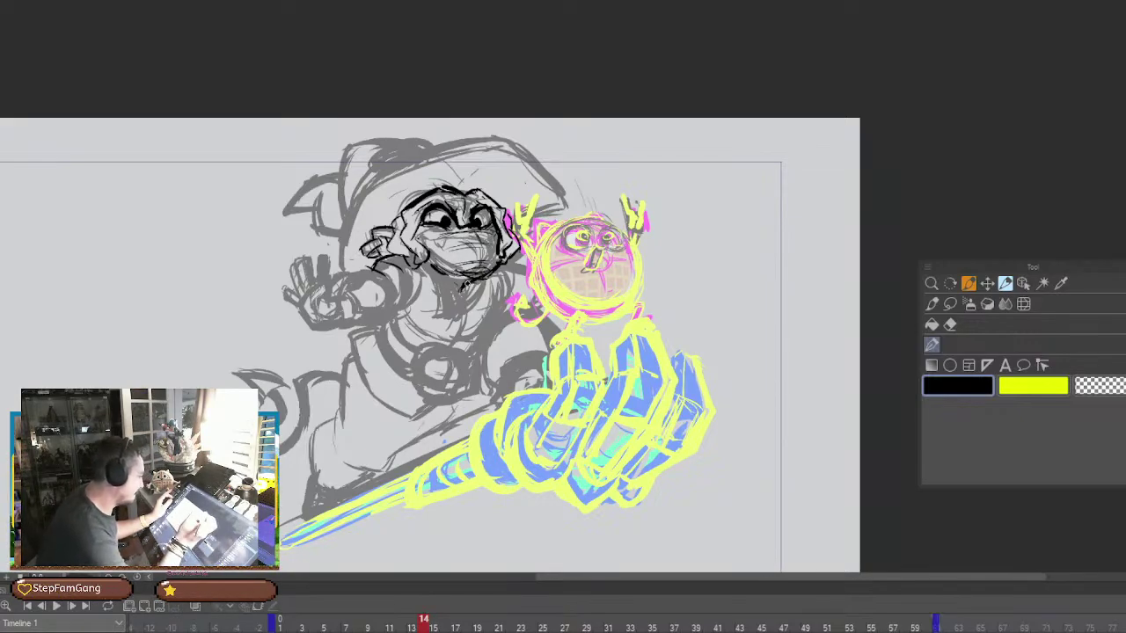
left_click(951, 324)
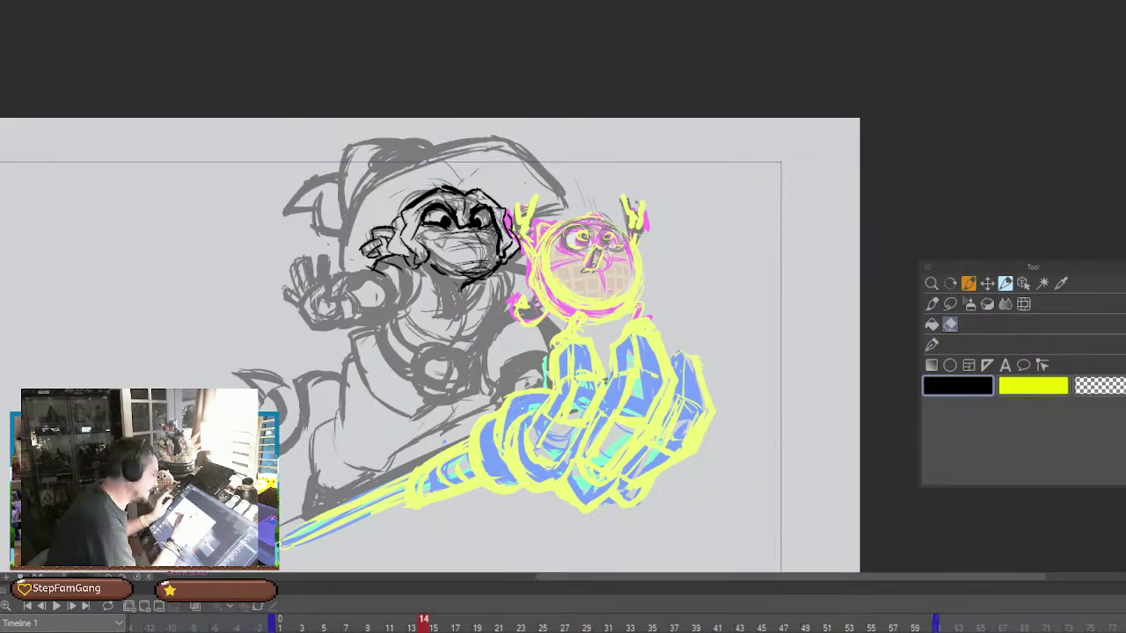
left_click(931, 345)
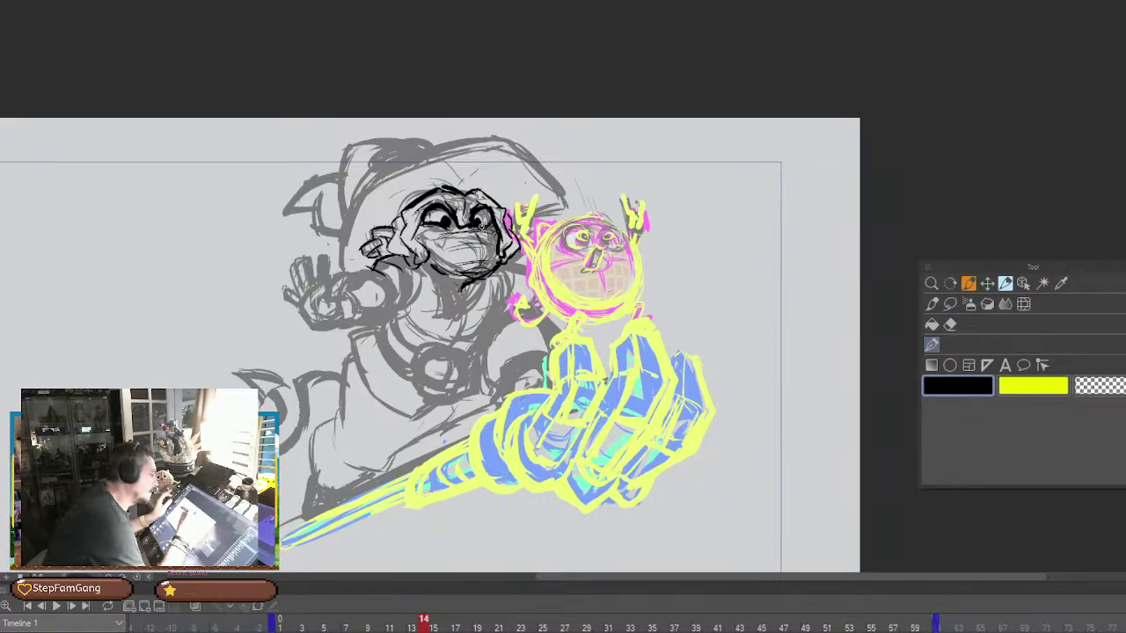
Try a wide black grin on the large character and remove it, undoing the last changes along the jaw
mouse_move(489, 232)
left_mouse_down()
mouse_move(431, 237)
mouse_move(447, 263)
left_mouse_up()
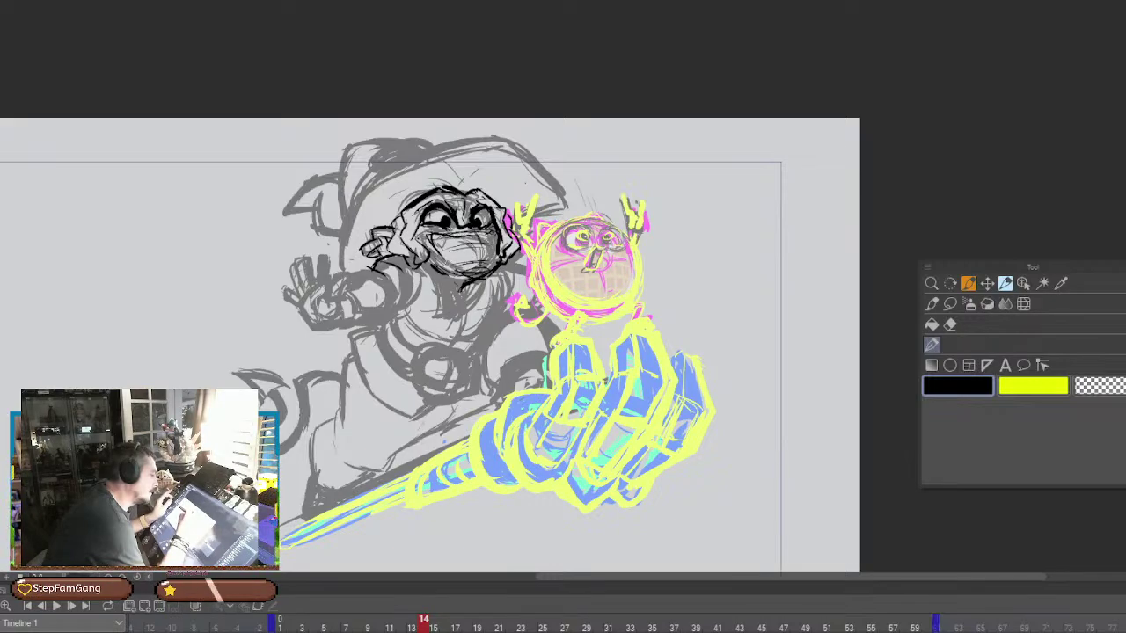
mouse_move(494, 232)
left_mouse_down()
mouse_move(498, 253)
mouse_move(450, 235)
mouse_move(480, 267)
mouse_move(494, 262)
left_mouse_up()
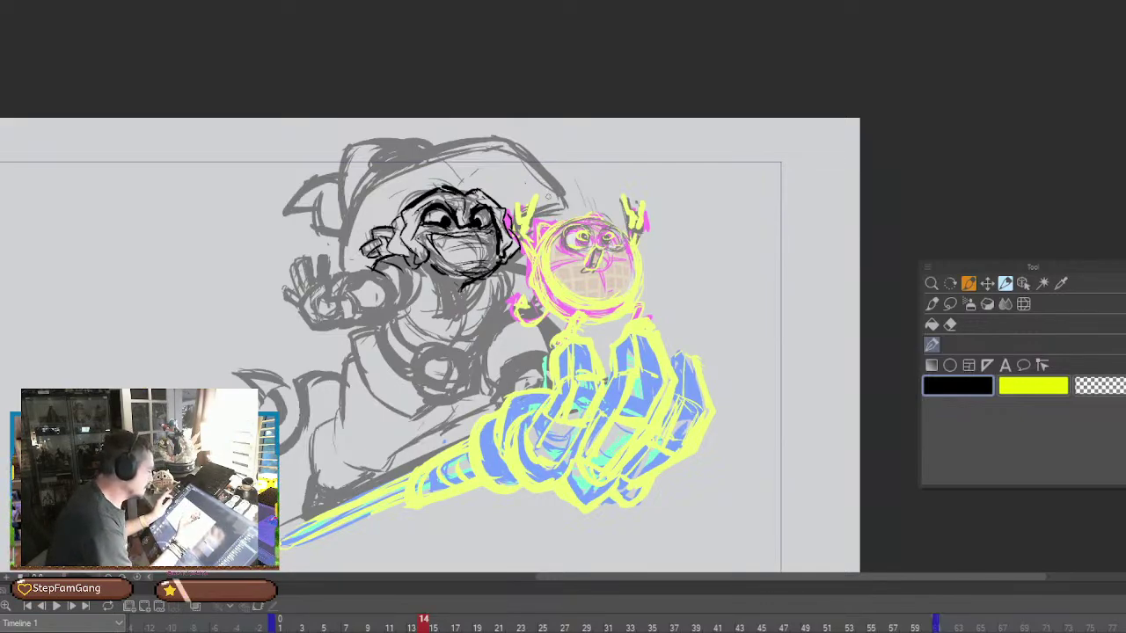
left_click_drag(426, 246, 475, 243)
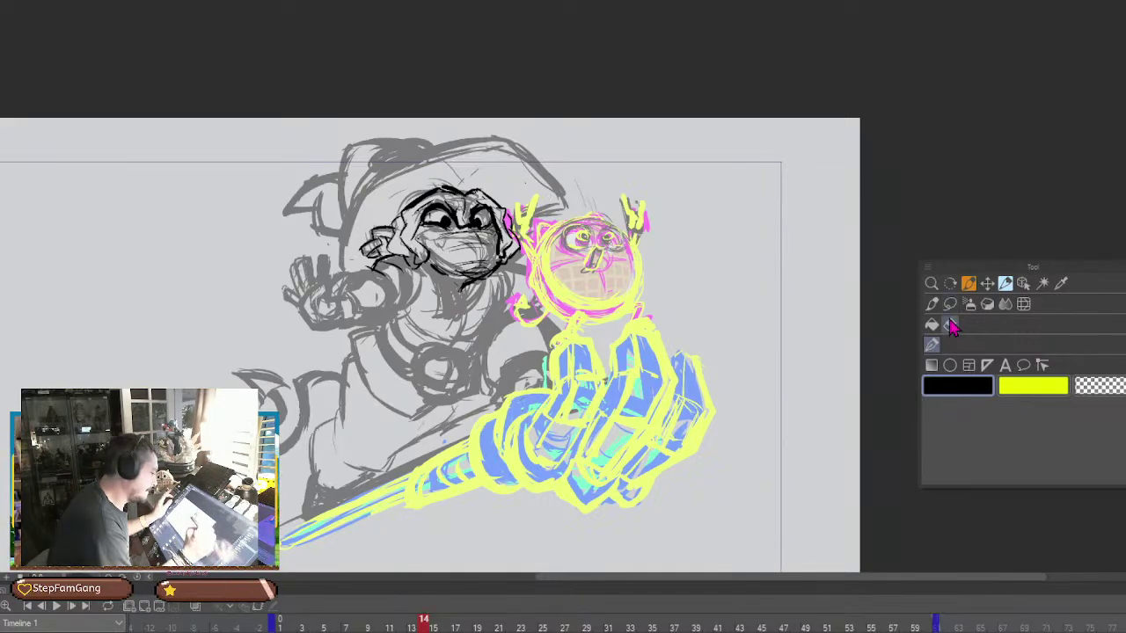
left_click(951, 326)
left_click_drag(507, 262, 474, 281)
key("p")
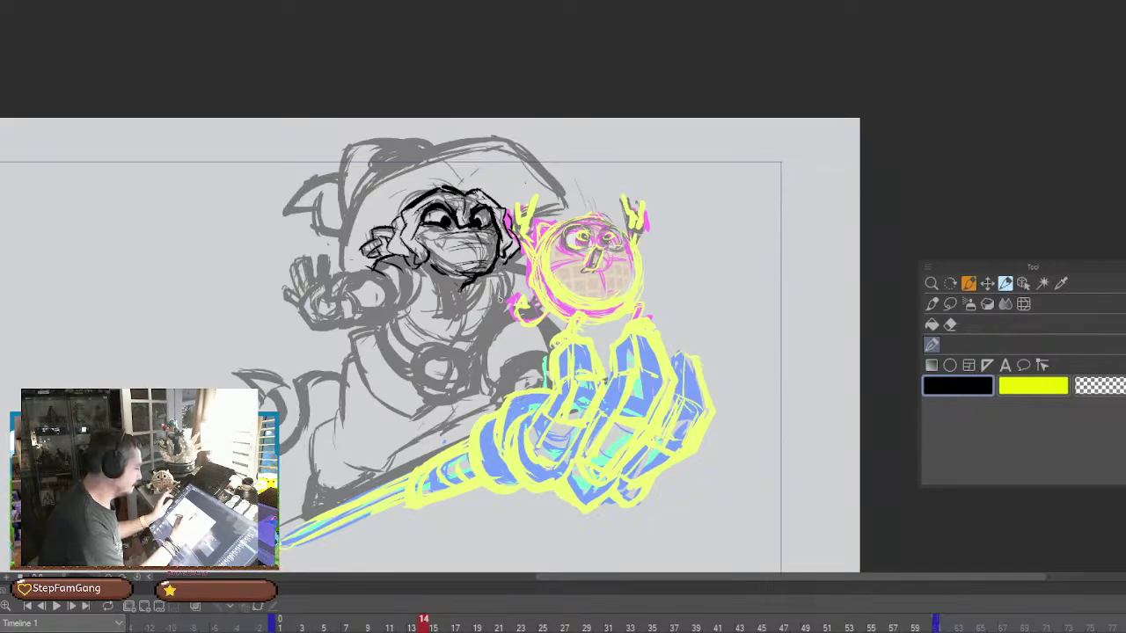
key("ctrl+z")
key("ctrl+z")
Re-ink the large character's jaw with heavy black strokes and thin the line with the eraser
mouse_move(497, 245)
left_mouse_down()
mouse_move(477, 273)
mouse_move(435, 271)
left_mouse_up()
left_click_drag(503, 222, 500, 254)
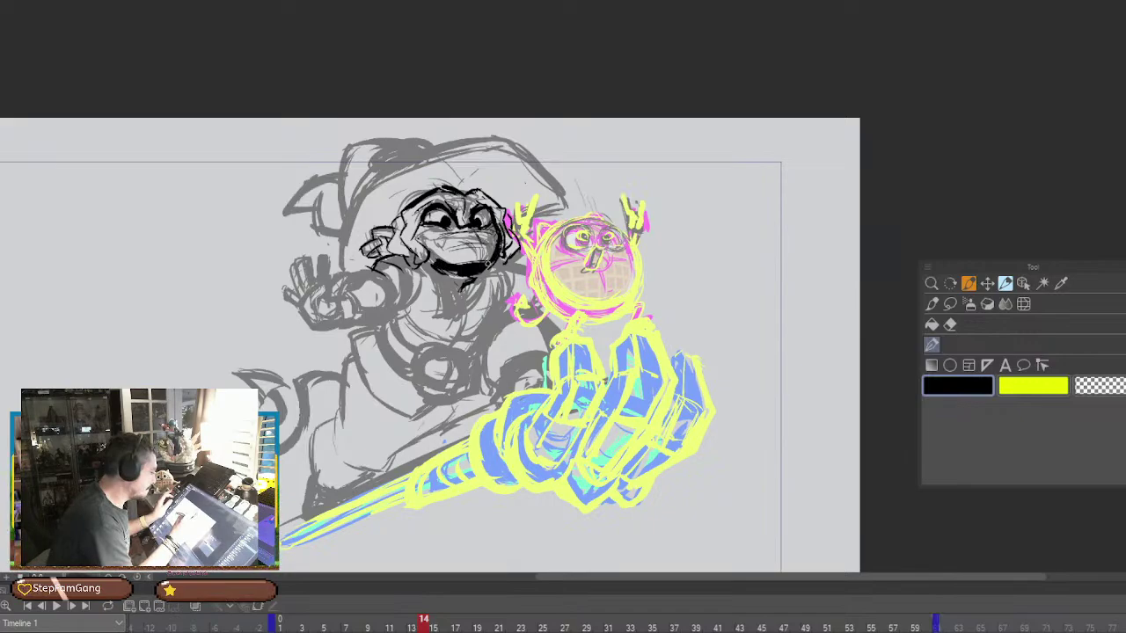
left_click_drag(435, 268, 460, 275)
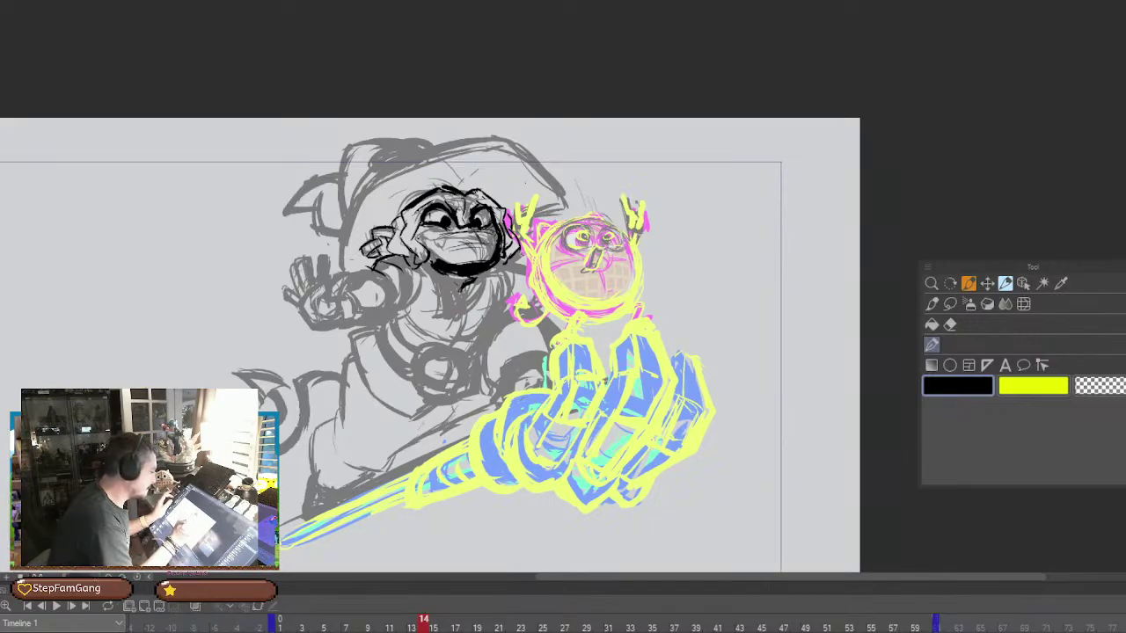
left_click(950, 324)
mouse_move(501, 234)
left_mouse_down()
mouse_move(491, 260)
mouse_move(442, 258)
mouse_move(448, 274)
mouse_move(476, 278)
mouse_move(495, 263)
mouse_move(440, 260)
mouse_move(478, 269)
mouse_move(496, 257)
mouse_move(444, 274)
left_mouse_up()
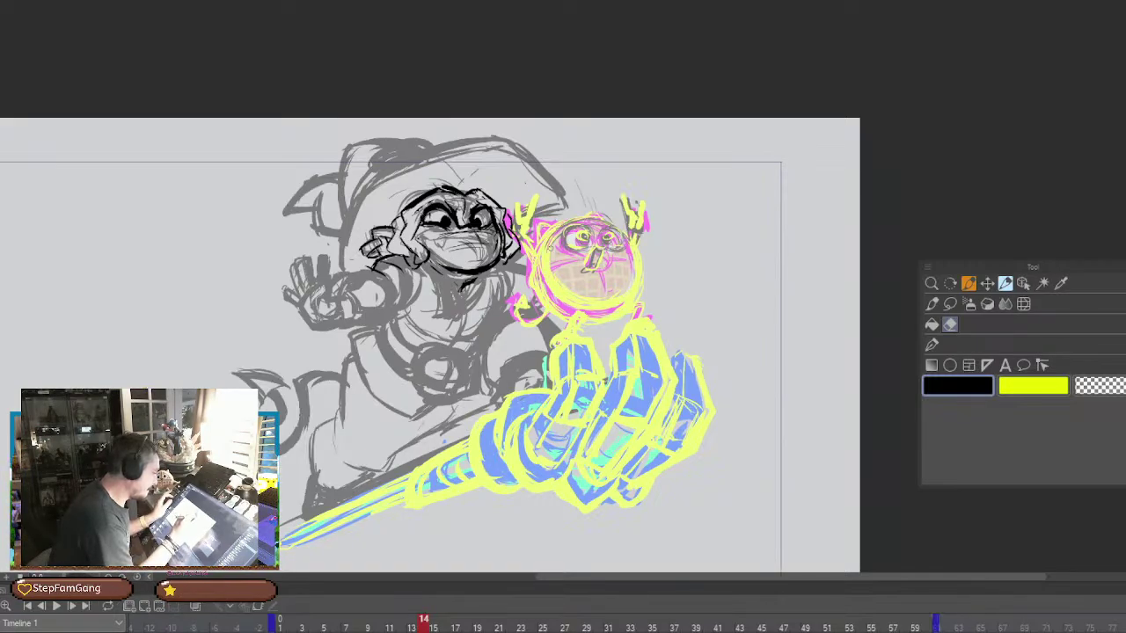
Sketch the upper mouth line and an open mouth within the jaw, undo its dark fill and erase the inner mouth strokes
key("p")
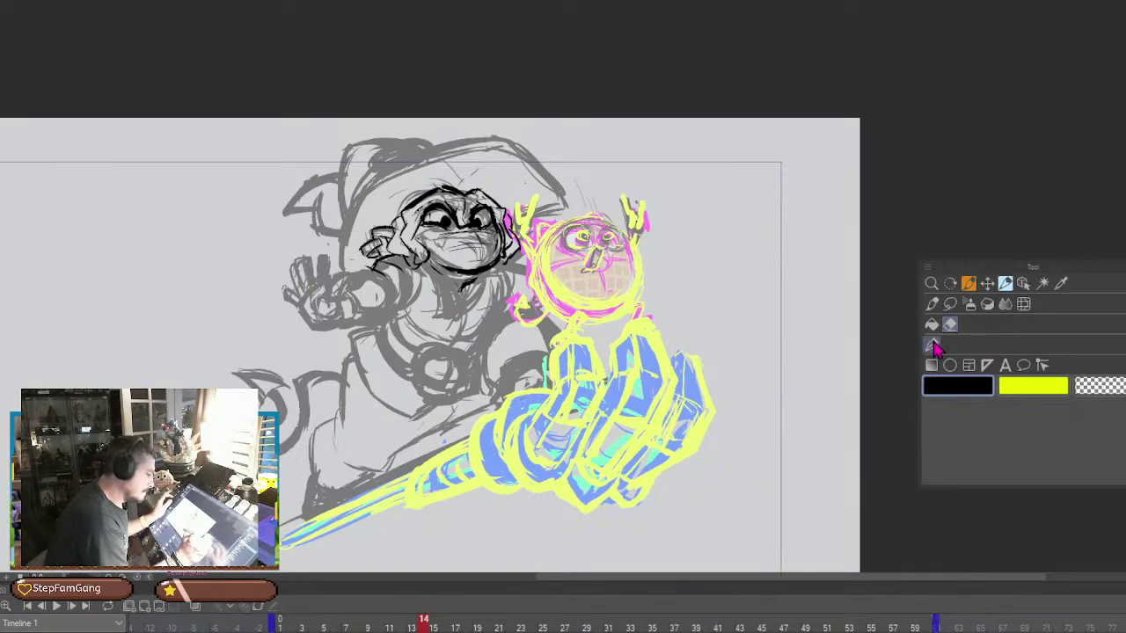
left_click_drag(424, 225, 417, 243)
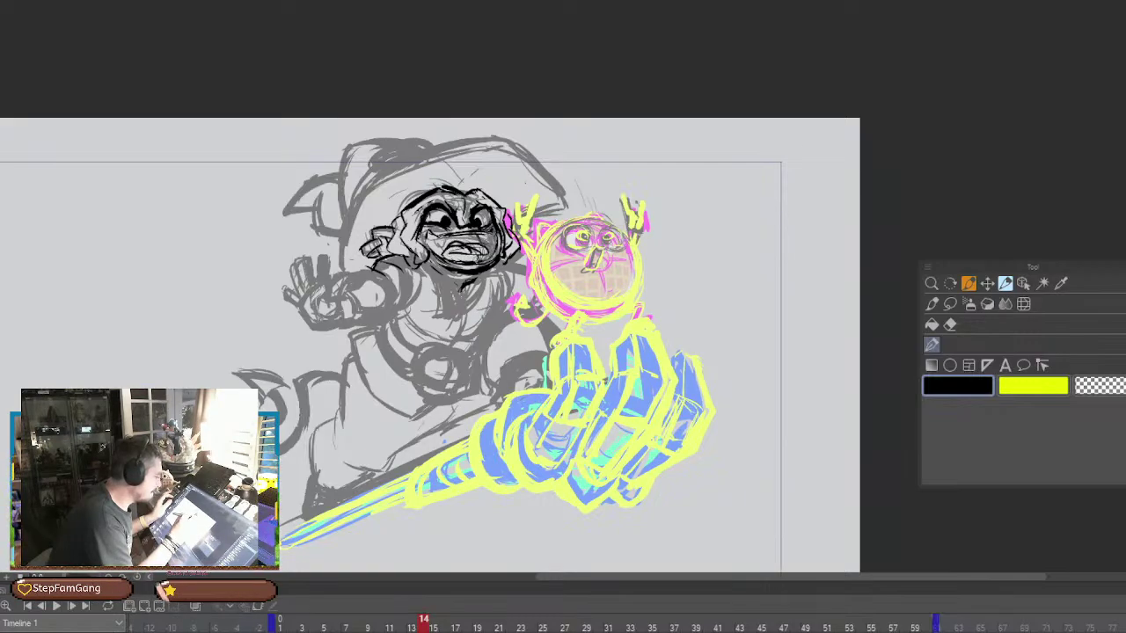
mouse_move(482, 255)
left_mouse_down()
mouse_move(450, 255)
mouse_move(482, 260)
left_mouse_up()
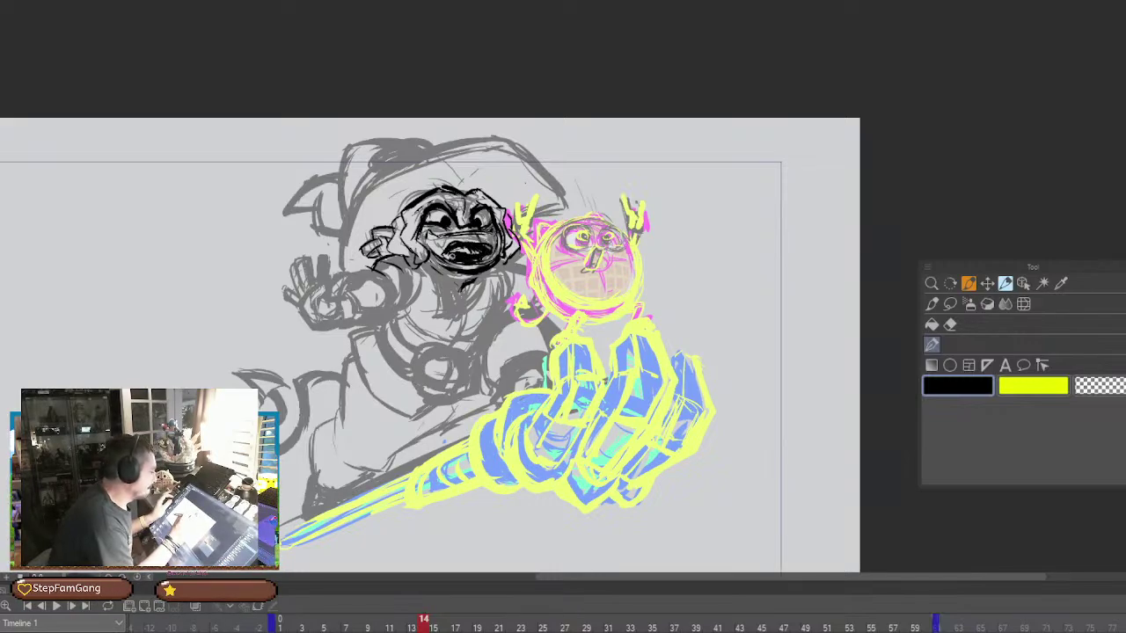
key("ctrl+z")
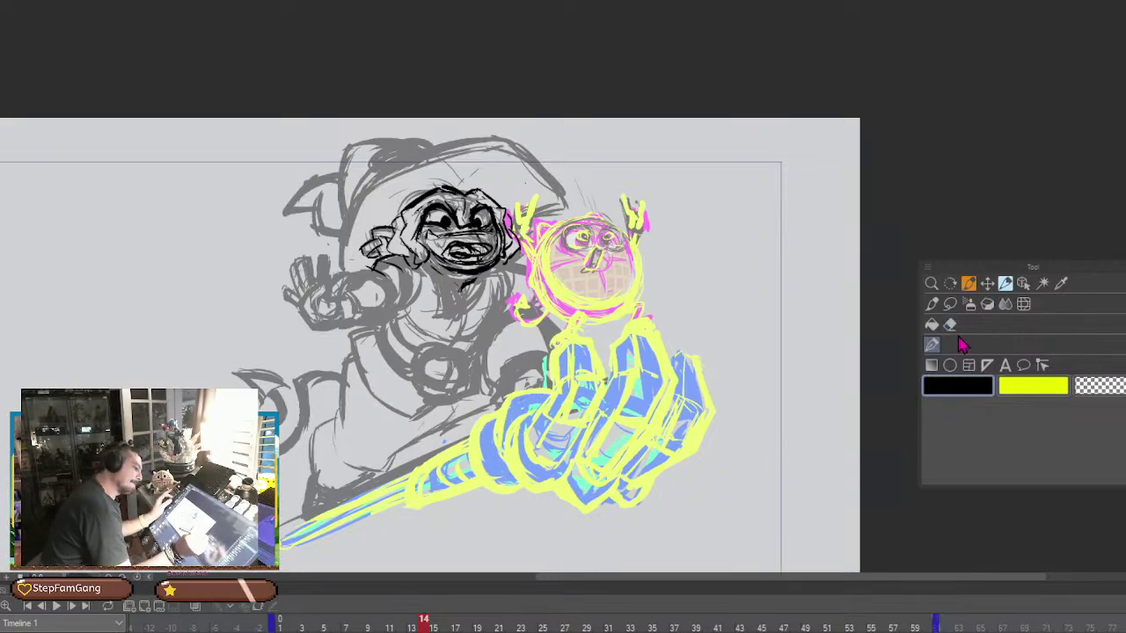
left_click(951, 326)
mouse_move(472, 253)
left_mouse_down()
mouse_move(452, 247)
mouse_move(476, 242)
mouse_move(445, 255)
mouse_move(484, 251)
mouse_move(493, 245)
mouse_move(464, 257)
mouse_move(485, 249)
mouse_move(485, 233)
left_mouse_up()
left_click_drag(502, 225, 490, 231)
left_click(933, 346)
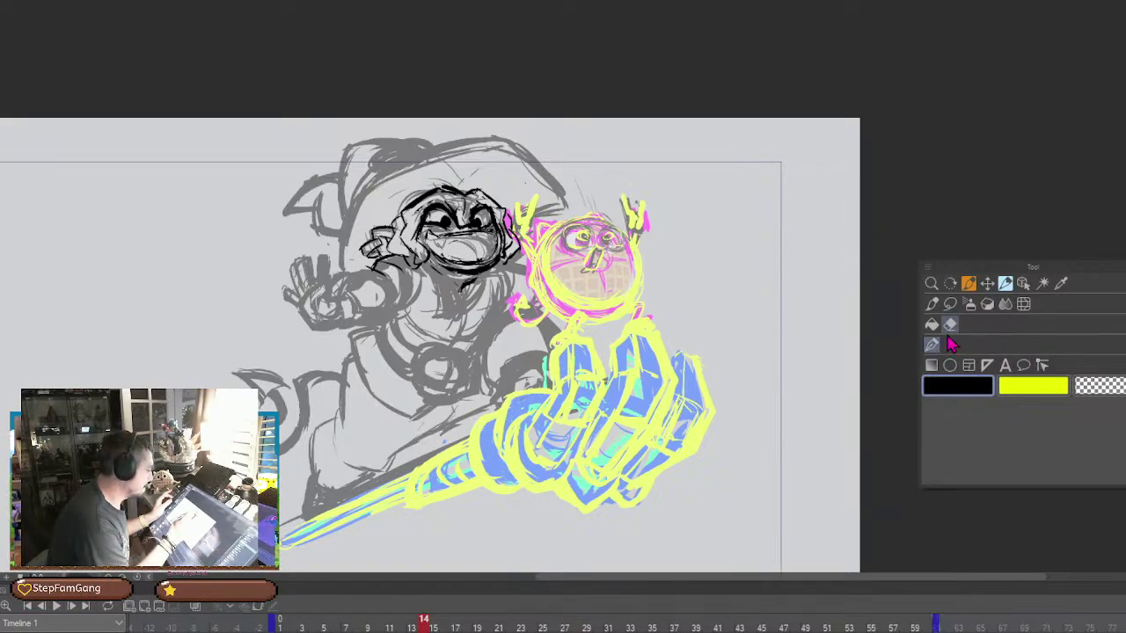
Draw a fang and the corner of the open grin at the mouth's left side and clean up the lines
left_click_drag(436, 236, 447, 262)
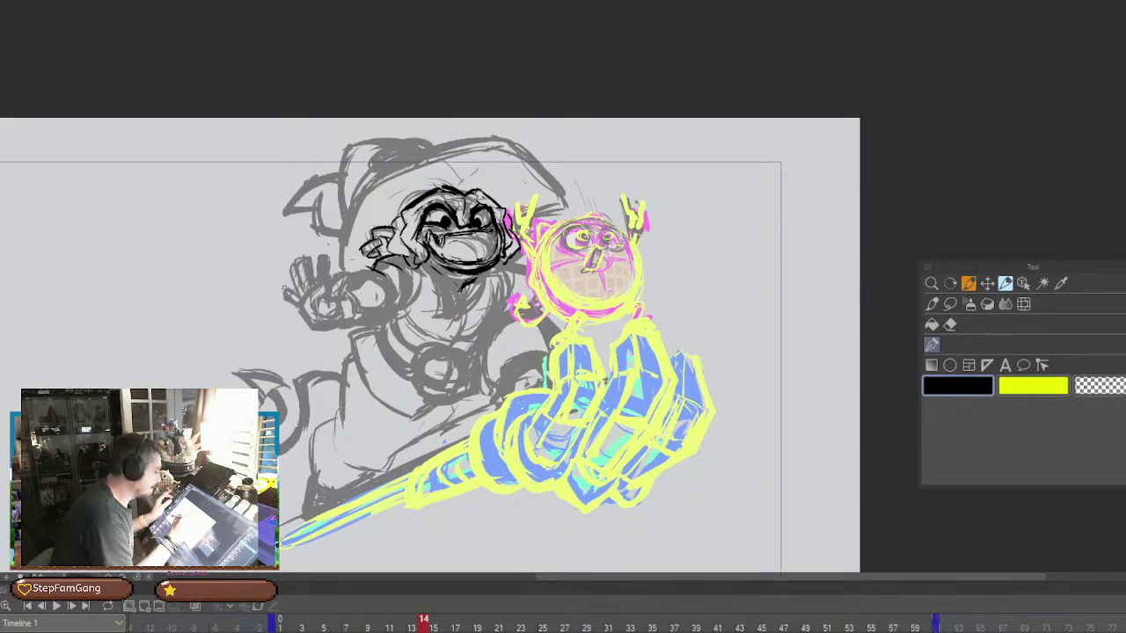
left_click(950, 324)
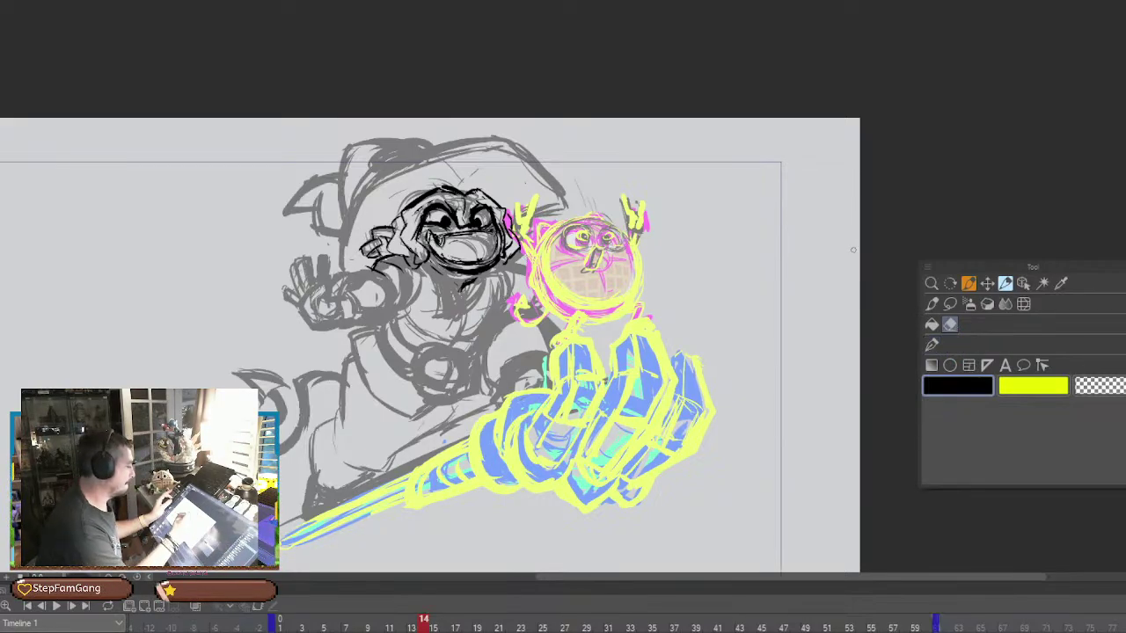
mouse_move(467, 232)
left_mouse_down()
mouse_move(493, 232)
mouse_move(486, 264)
mouse_move(505, 259)
left_mouse_up()
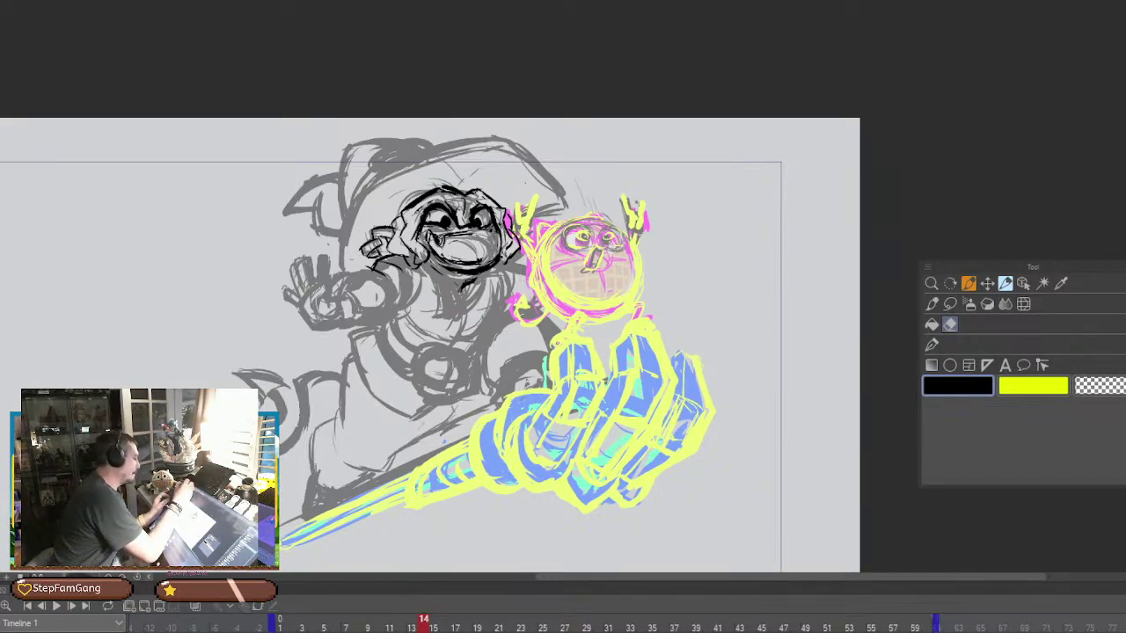
Preview the black face drawing flipped horizontally to check its proportions, and cancel the transformation
mouse_move(2, 266)
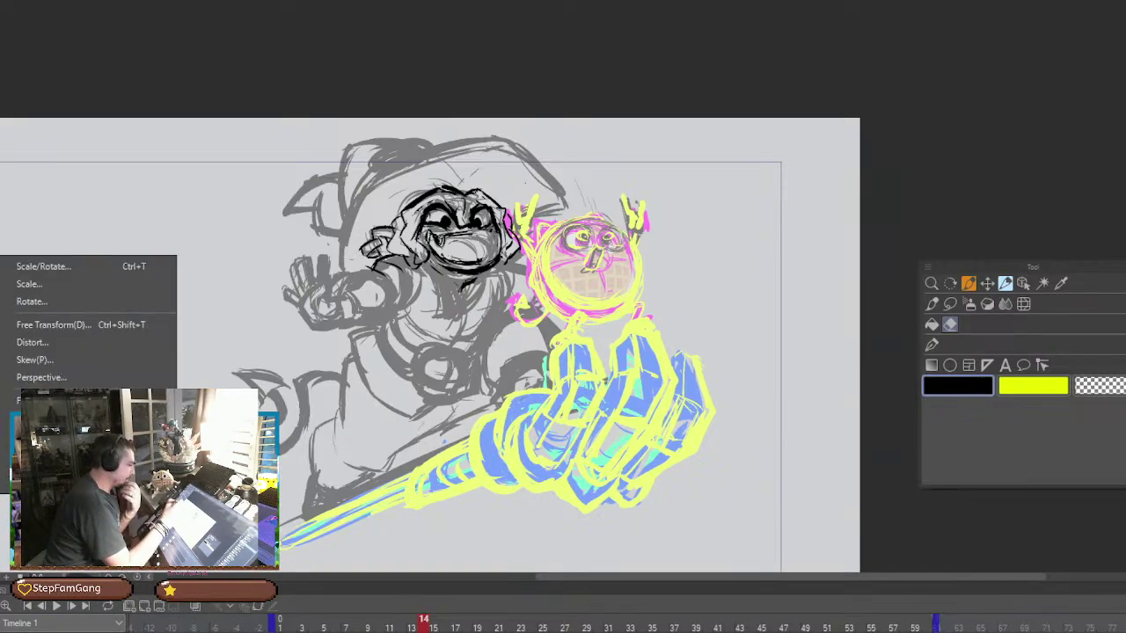
left_click(91, 440)
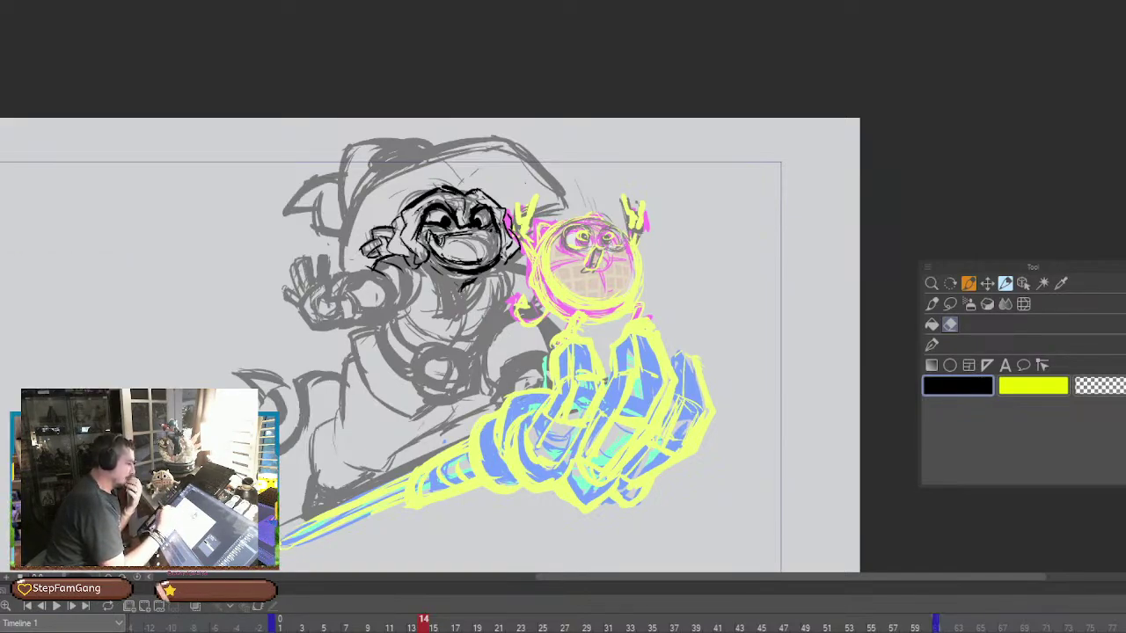
key("ctrl+t")
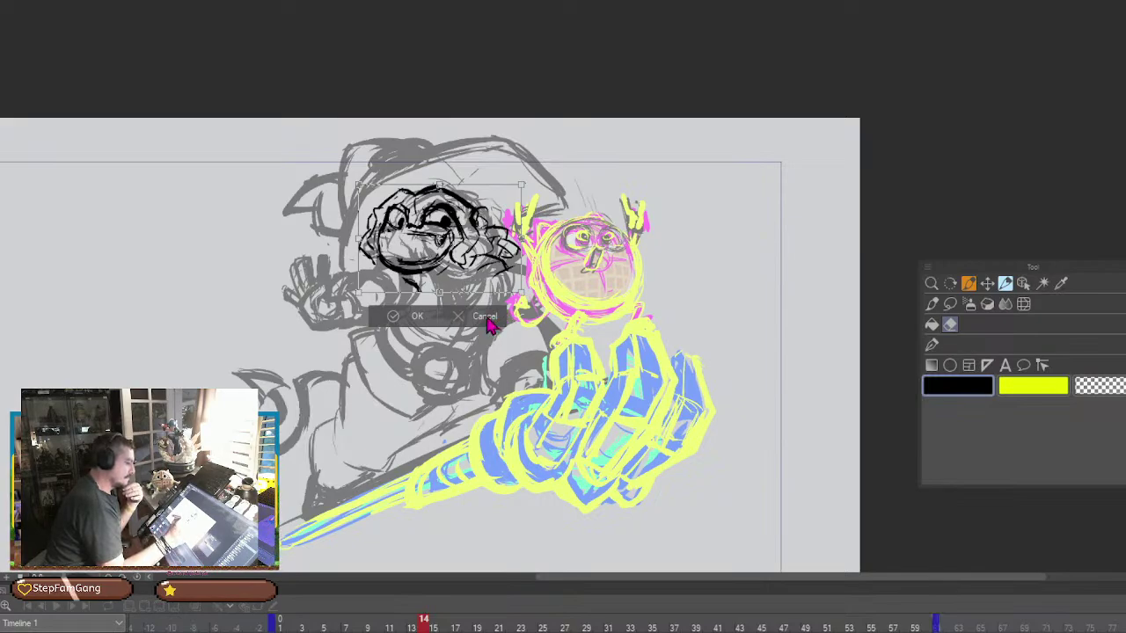
left_click(489, 319)
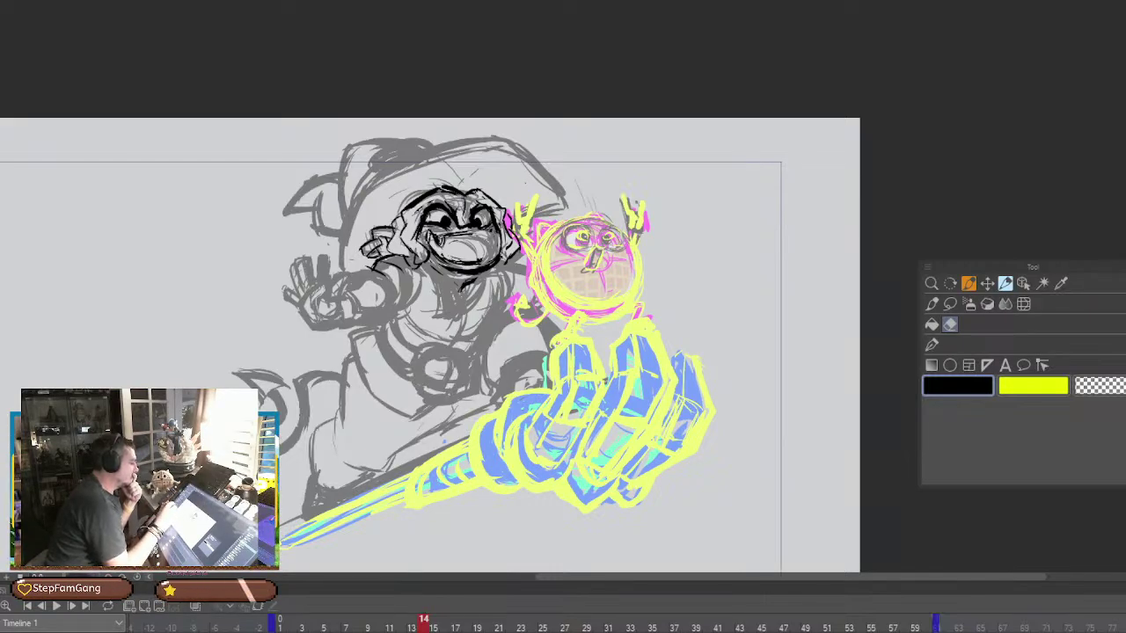
Flip the entire drawing horizontally and apply the transformation
mouse_move(2, 342)
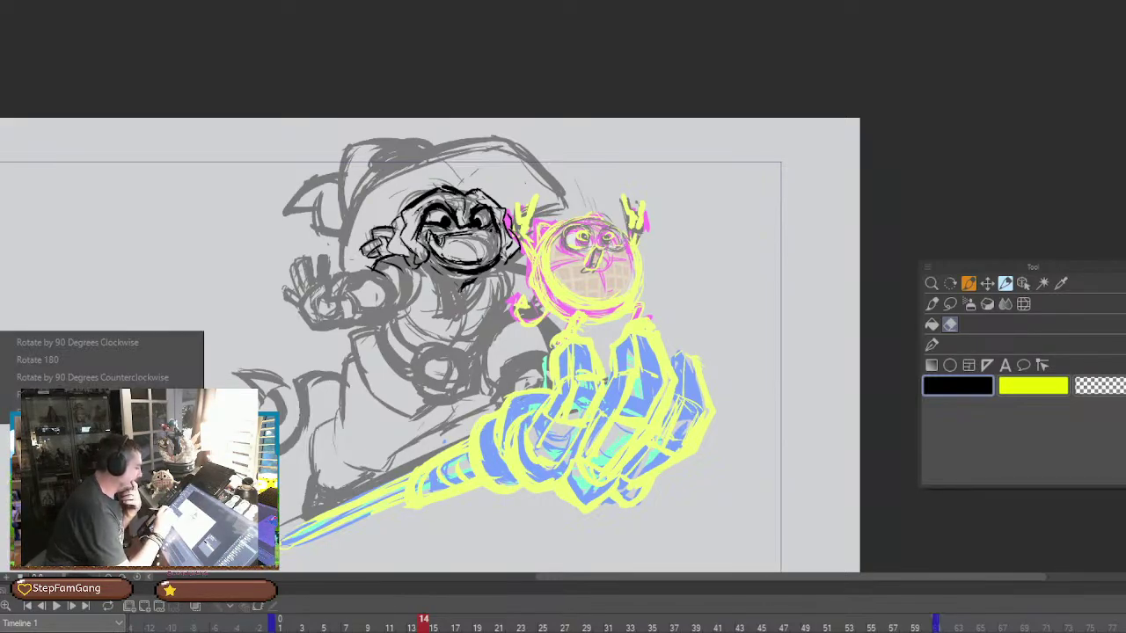
mouse_move(2, 267)
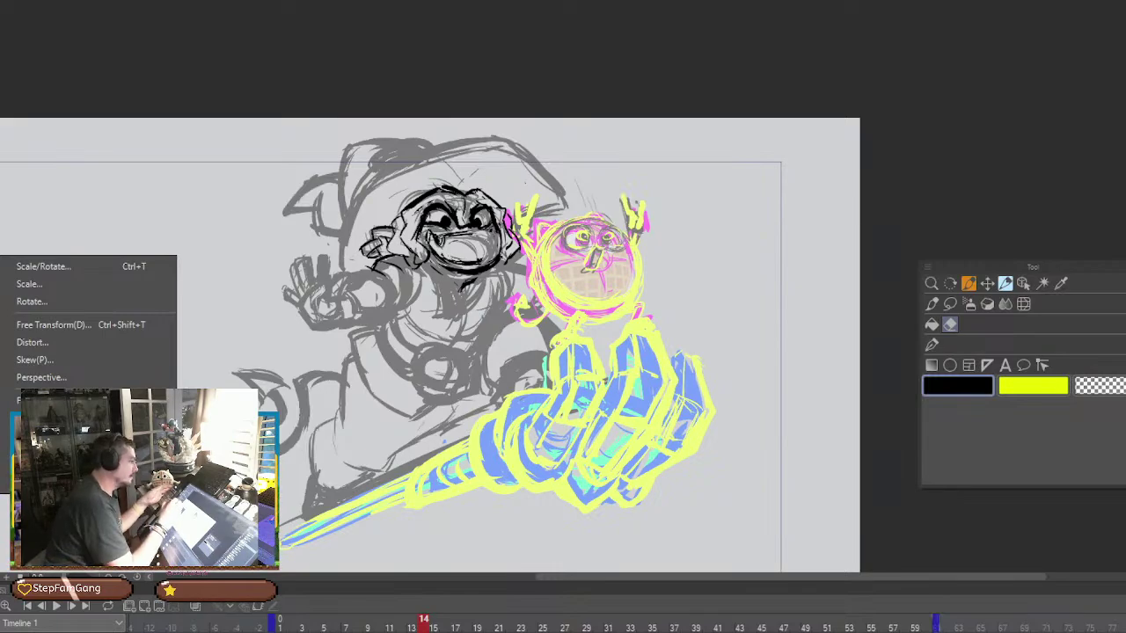
key("Escape")
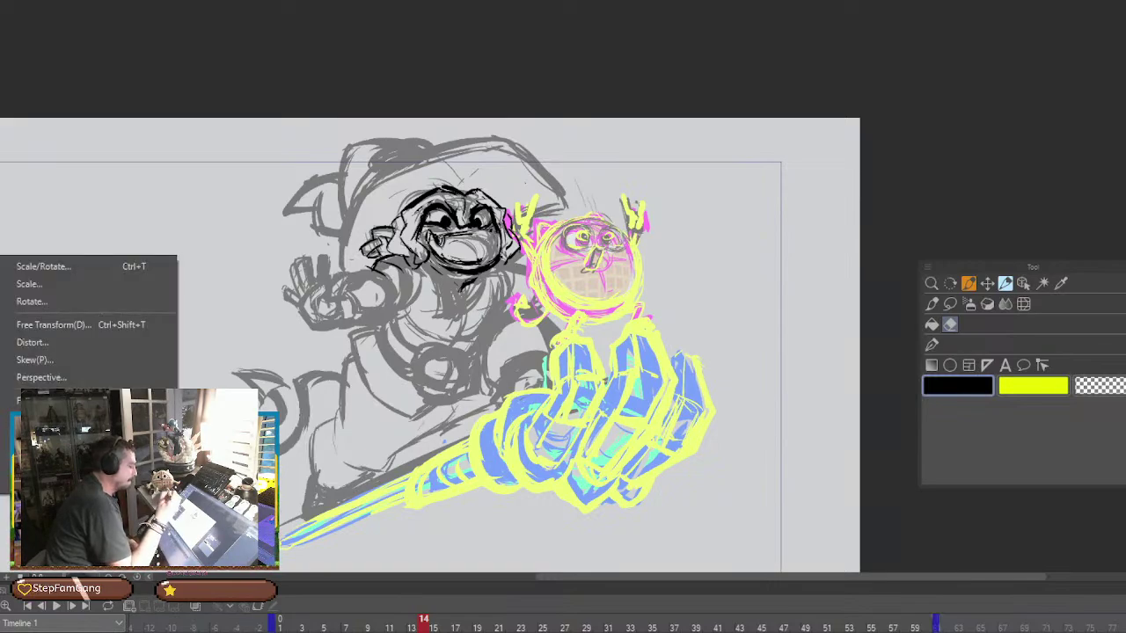
key("Escape")
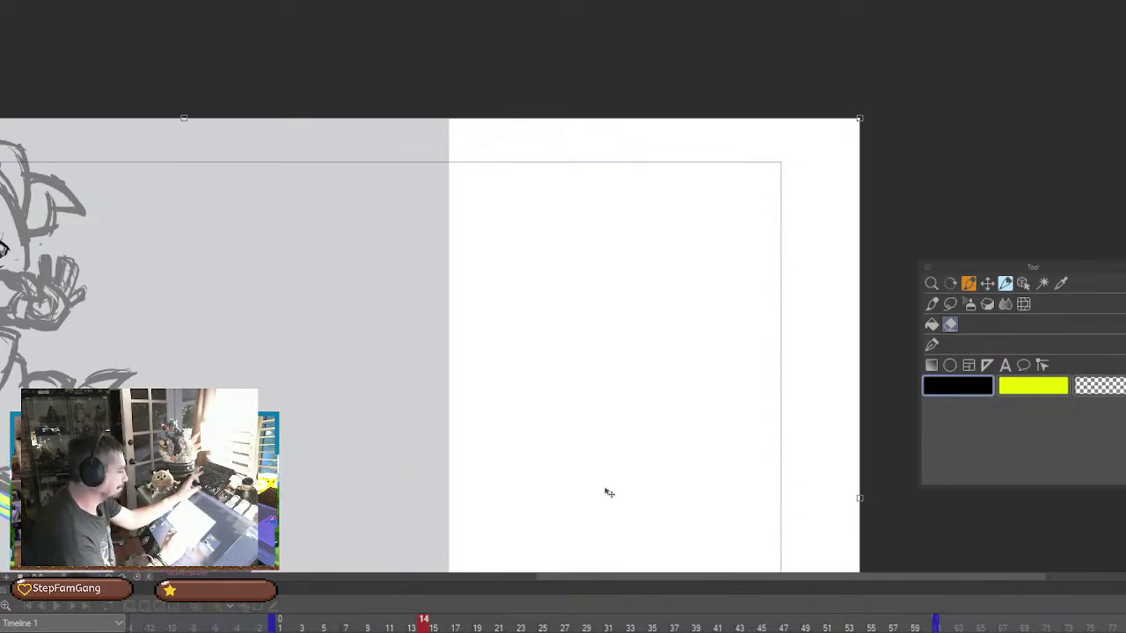
left_click_drag(600, 489, 899, 472)
left_click(997, 290)
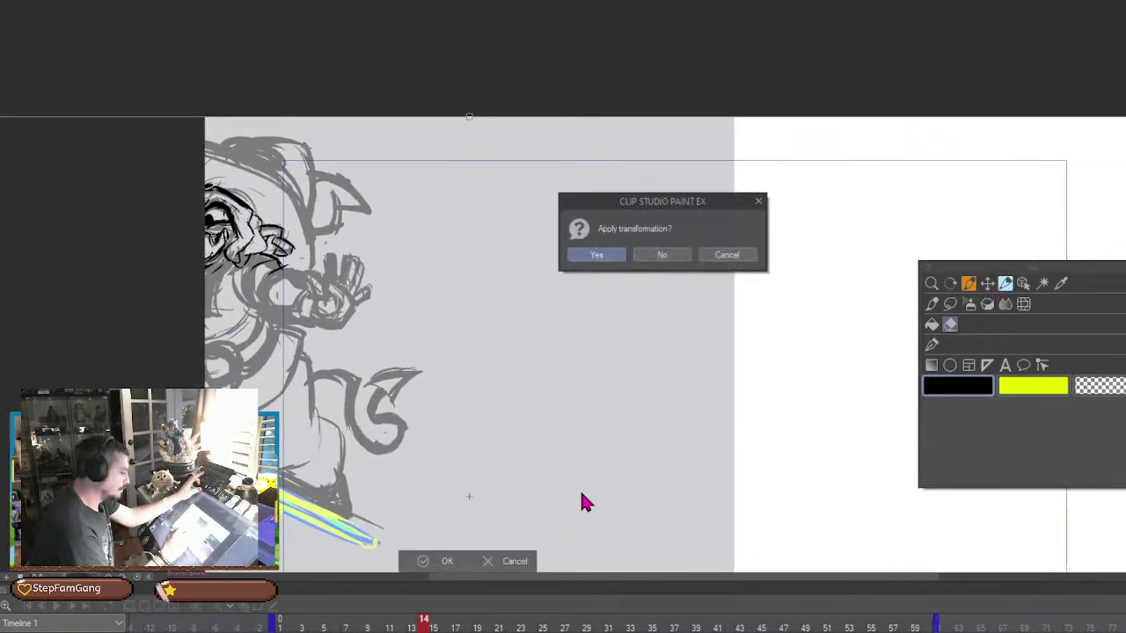
left_click(618, 261)
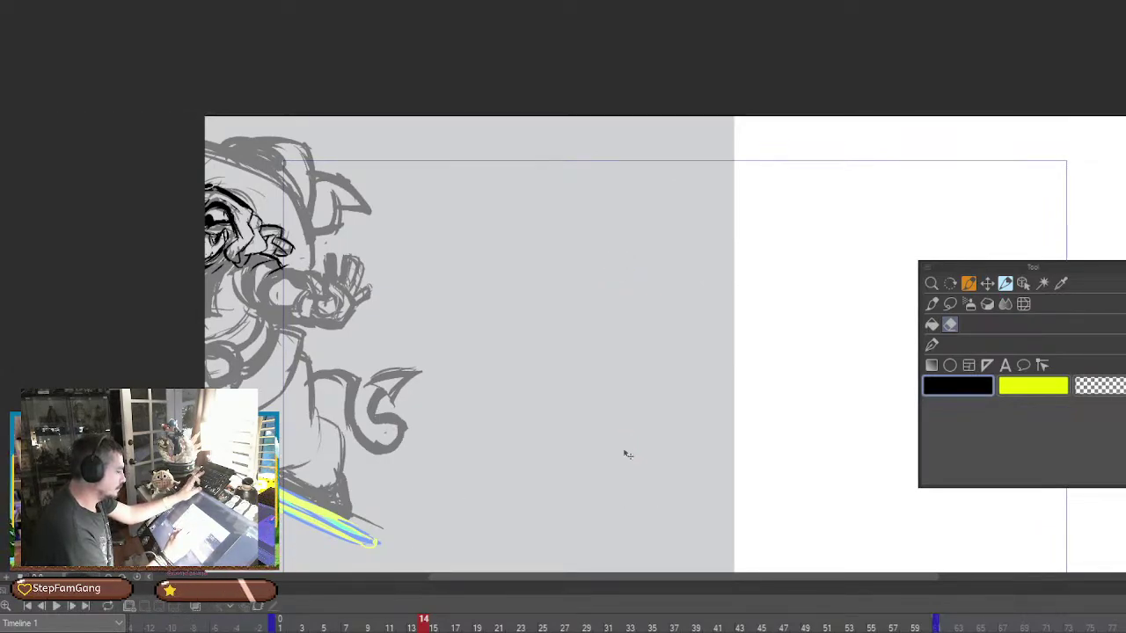
Move the mirrored drawing back onto the canvas so both characters fit inside the frame, and apply the transformation
key("ctrl+t")
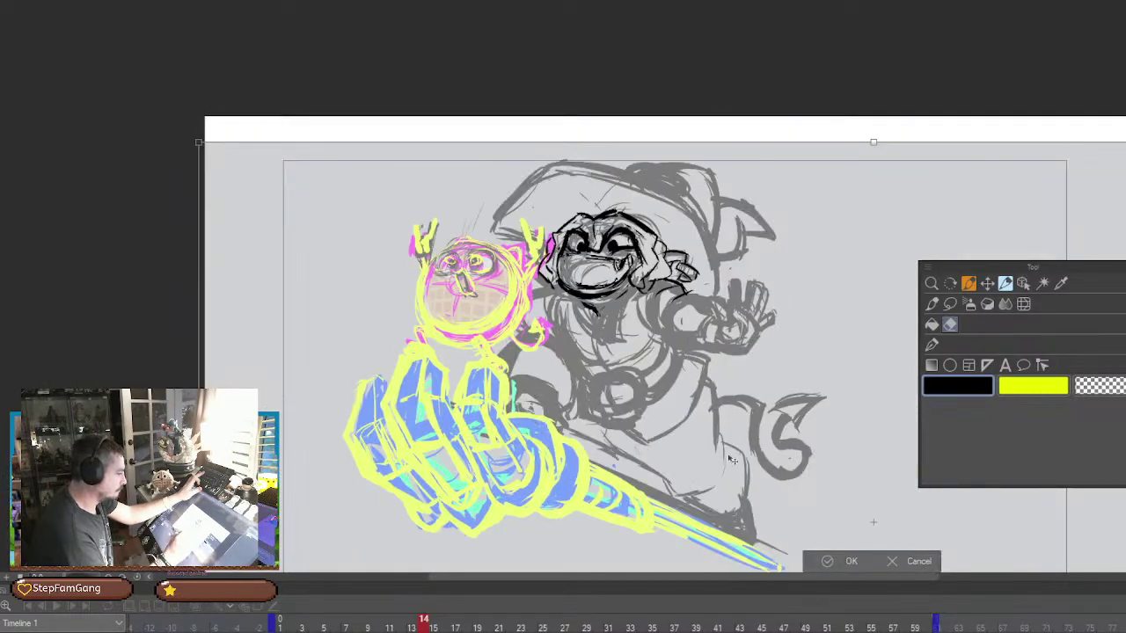
left_click_drag(729, 459, 716, 482)
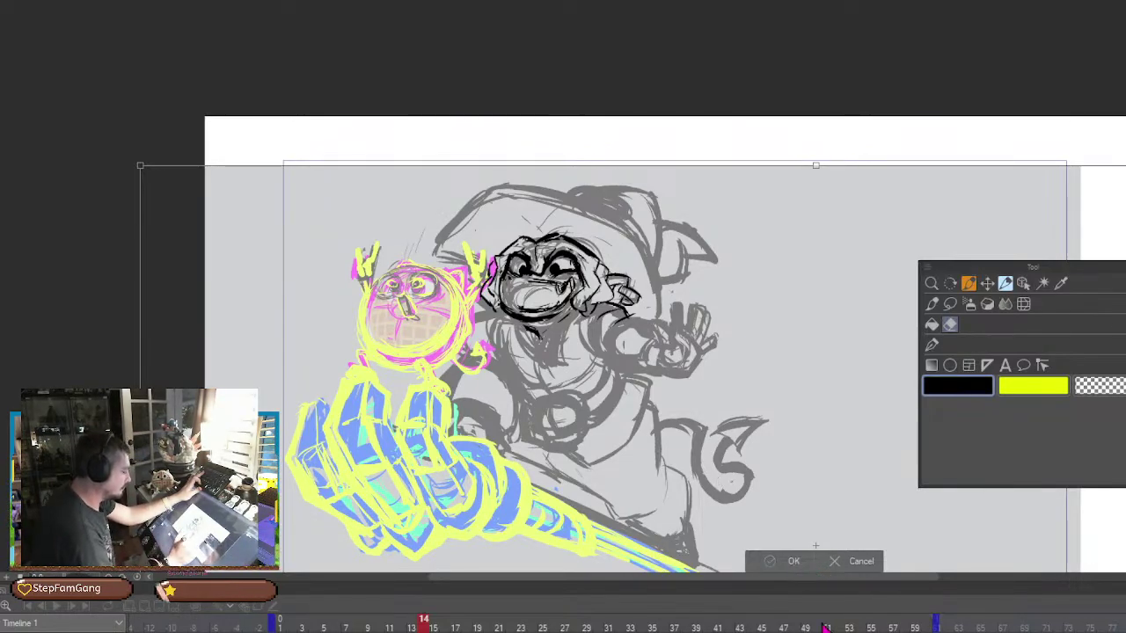
left_click(797, 564)
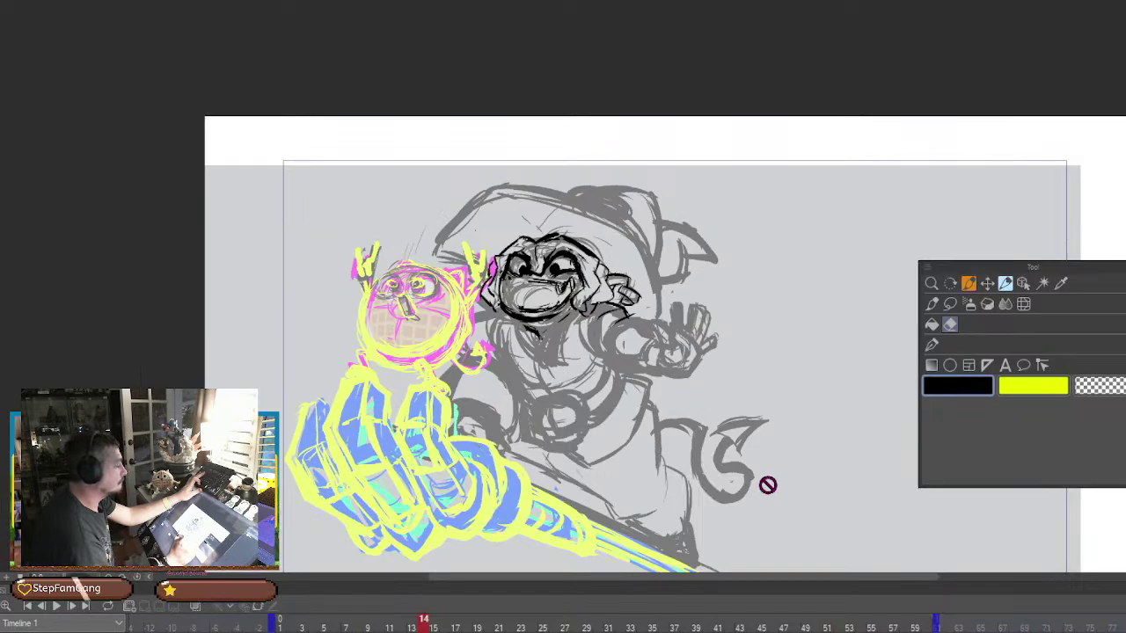
left_click_drag(756, 476, 731, 433)
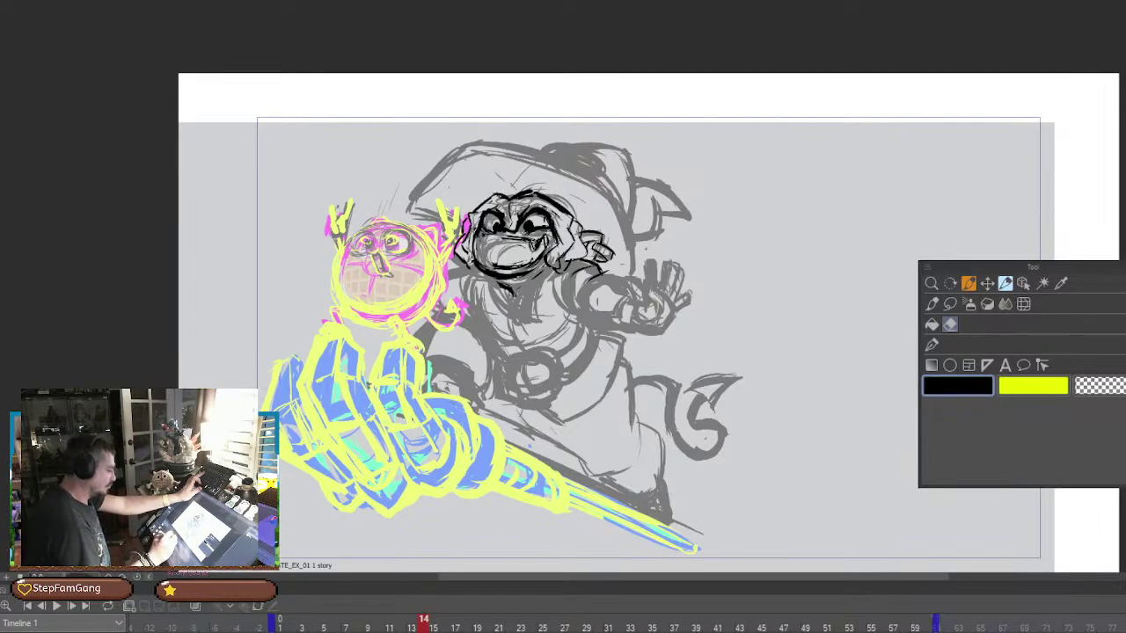
Go to frame 13 and re-ink the large character's jaw and open grin with heavy black strokes
key("Left")
key("Right")
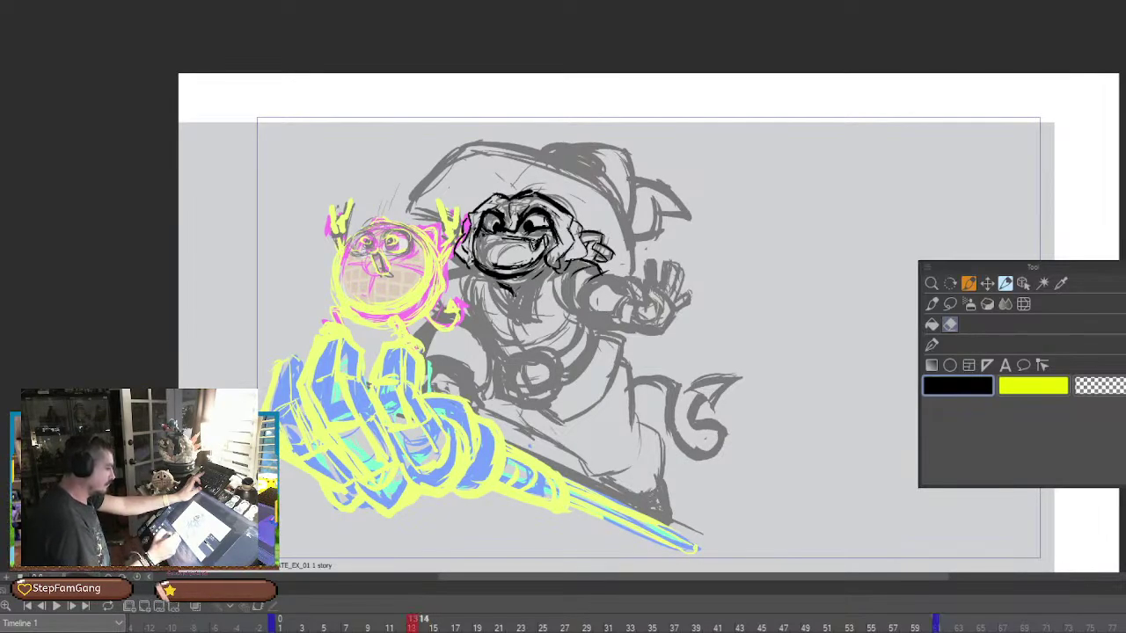
key("Left")
left_click(931, 345)
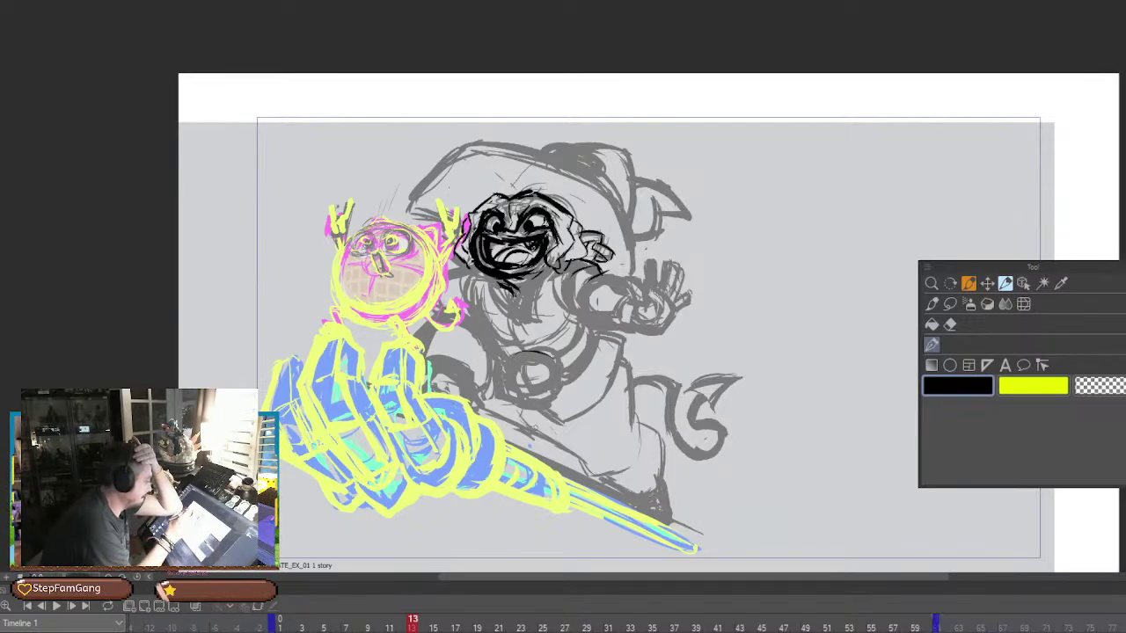
Draw the small round character's eyes and open beak in black, cleaning up the lines with the eraser
mouse_move(366, 239)
left_mouse_down()
mouse_move(390, 242)
mouse_move(355, 235)
mouse_move(353, 250)
mouse_move(360, 236)
mouse_move(408, 237)
mouse_move(387, 267)
mouse_move(377, 271)
mouse_move(379, 260)
left_mouse_up()
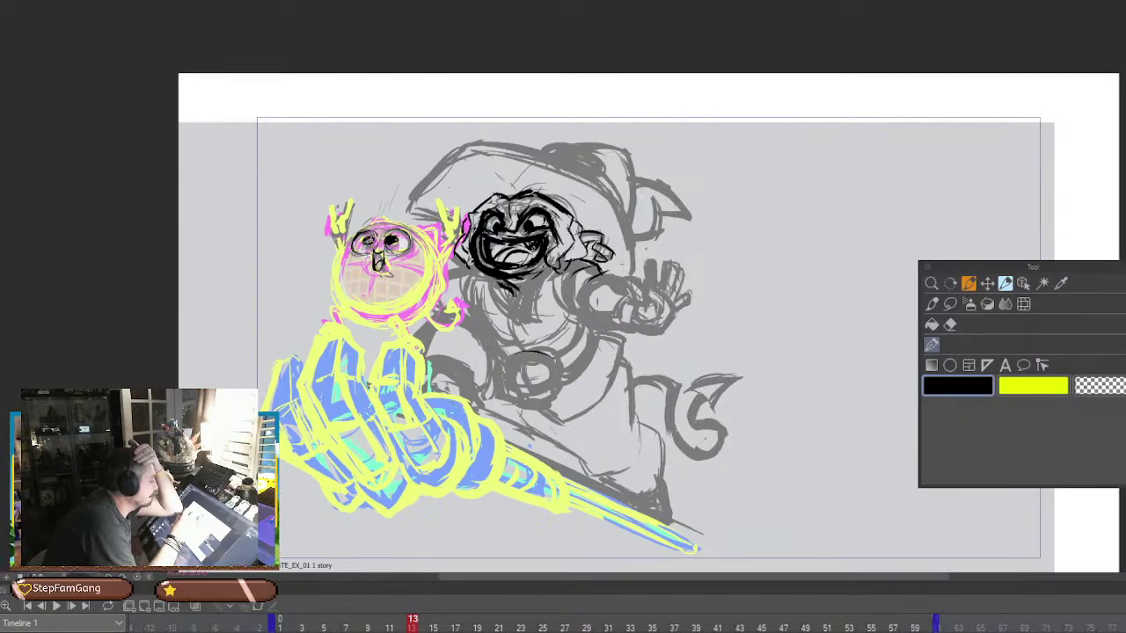
left_click(950, 324)
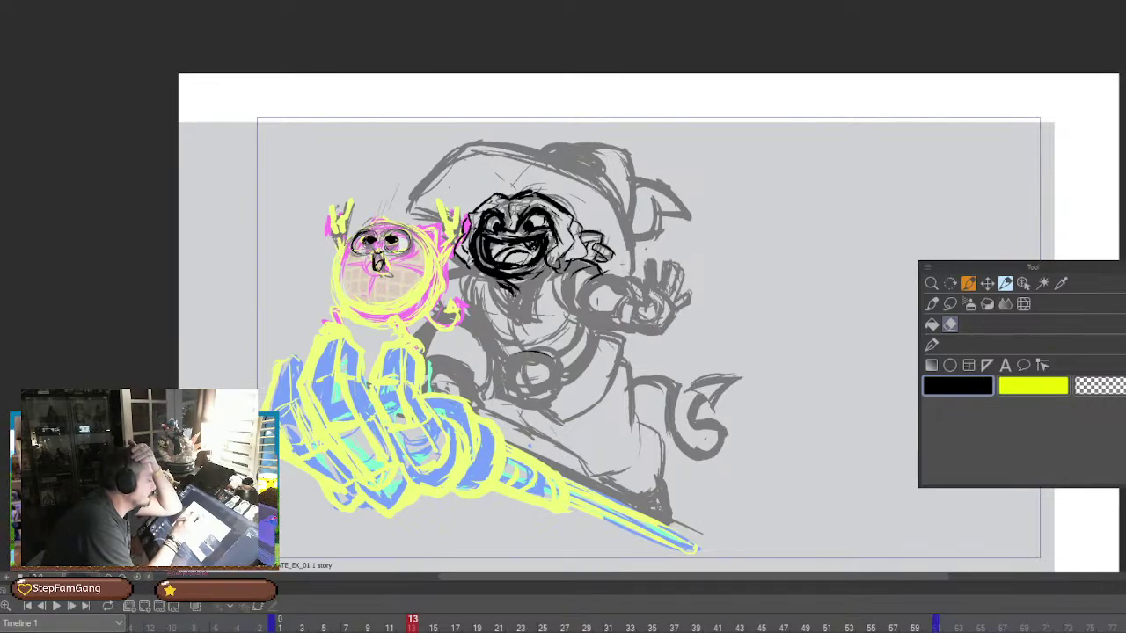
left_click(931, 344)
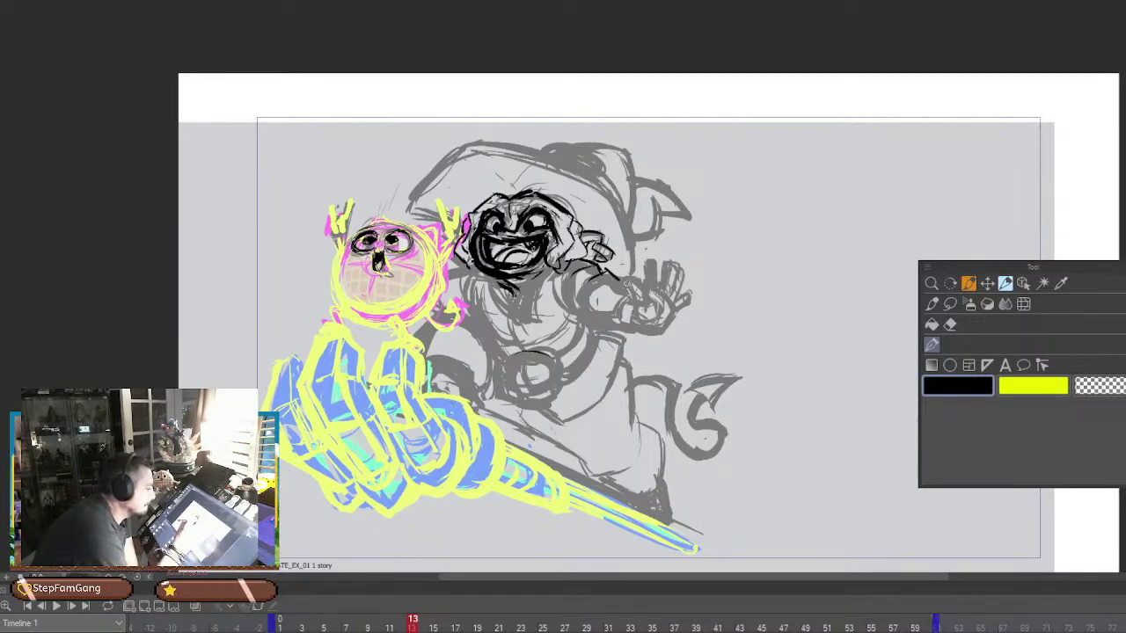
Outline the large character's raised forearm in black over the faded sketch
mouse_move(592, 282)
left_mouse_down()
mouse_move(591, 324)
mouse_move(618, 319)
left_mouse_up()
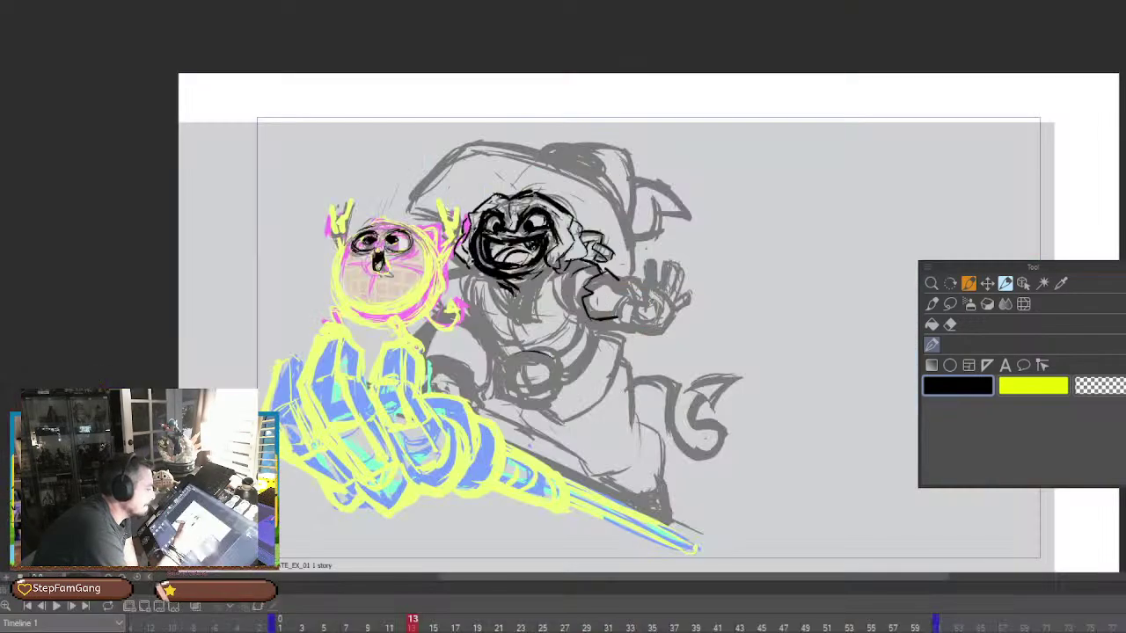
left_click_drag(604, 269, 626, 283)
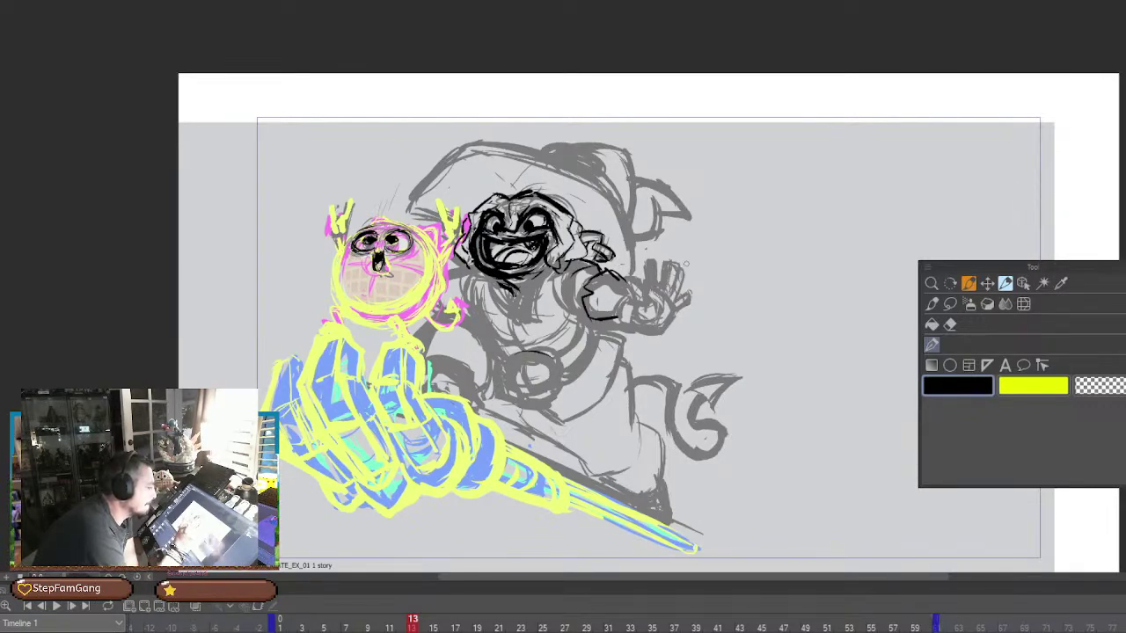
mouse_move(595, 253)
left_mouse_down()
mouse_move(630, 286)
mouse_move(668, 297)
mouse_move(640, 331)
mouse_move(631, 292)
mouse_move(658, 283)
mouse_move(654, 318)
mouse_move(651, 276)
mouse_move(665, 280)
left_mouse_up()
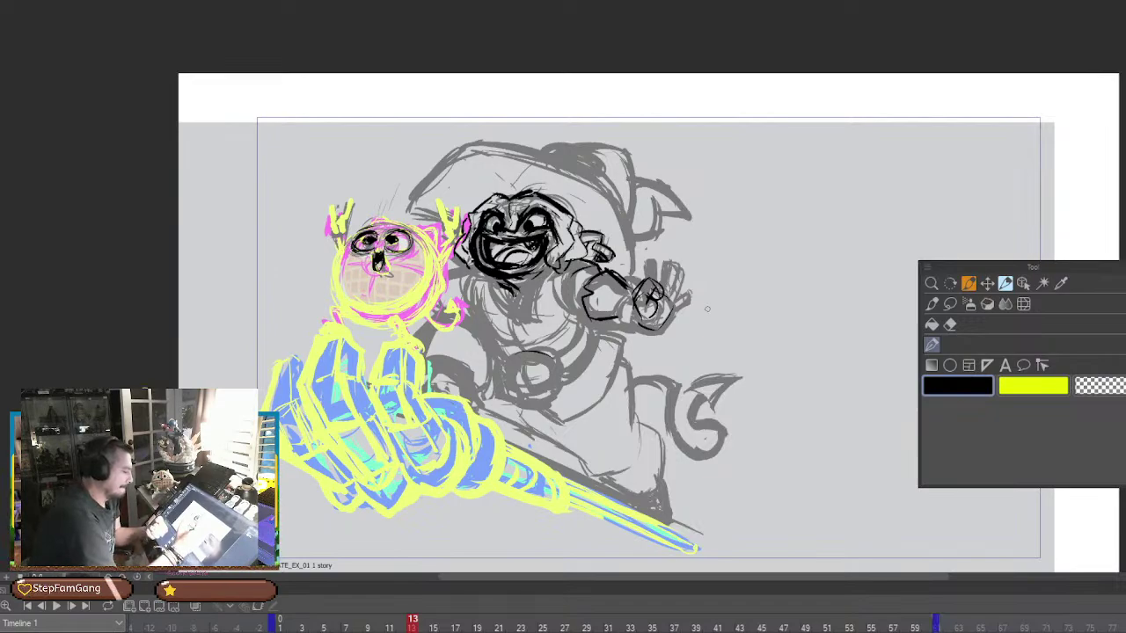
key("ctrl+z")
key("ctrl+z")
key("ctrl+z")
key("ctrl+z")
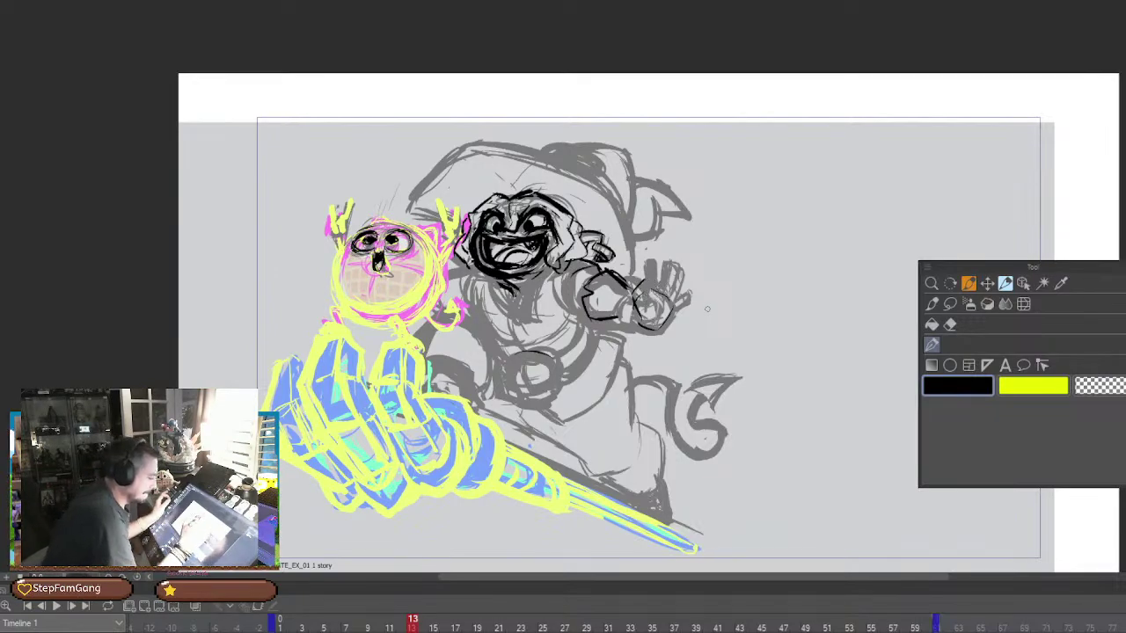
key("ctrl+z")
key("ctrl+z")
Draw a clenched fist at the end of the raised arm, gripping an upright fork with its handle and head
mouse_move(635, 296)
left_mouse_down()
mouse_move(660, 327)
mouse_move(639, 324)
mouse_move(668, 327)
mouse_move(638, 310)
mouse_move(631, 275)
mouse_move(661, 297)
mouse_move(638, 304)
mouse_move(660, 273)
mouse_move(682, 294)
mouse_move(662, 321)
mouse_move(668, 329)
left_mouse_up()
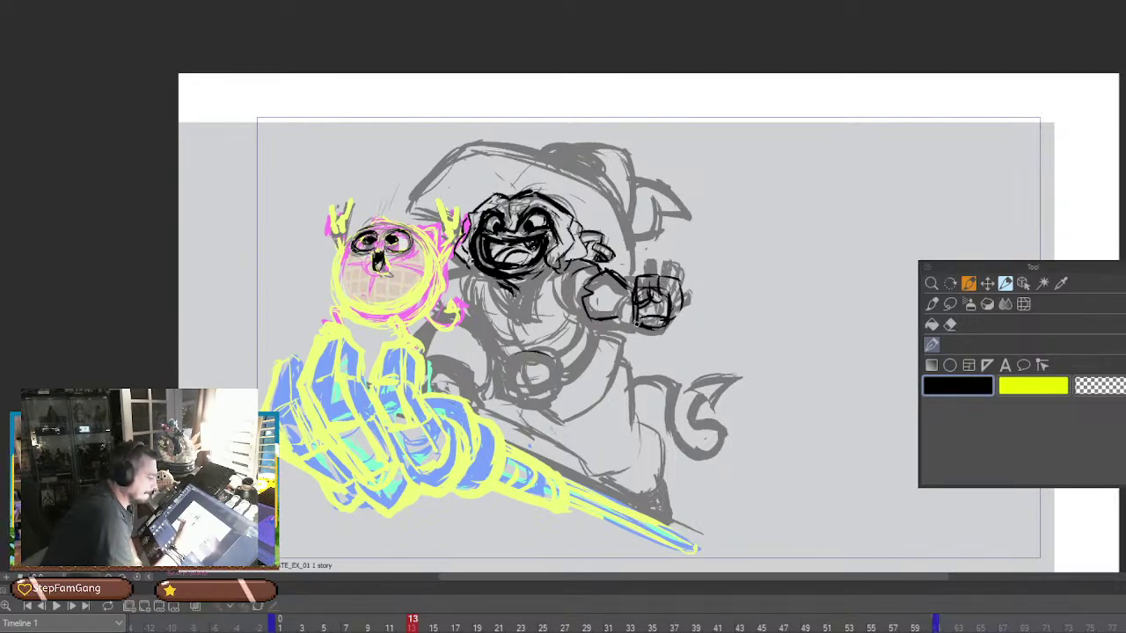
mouse_move(642, 276)
left_mouse_down()
mouse_move(635, 316)
mouse_move(677, 326)
mouse_move(679, 285)
mouse_move(667, 322)
left_mouse_up()
mouse_move(658, 276)
left_mouse_down()
mouse_move(655, 230)
mouse_move(677, 225)
mouse_move(681, 262)
mouse_move(653, 348)
left_mouse_up()
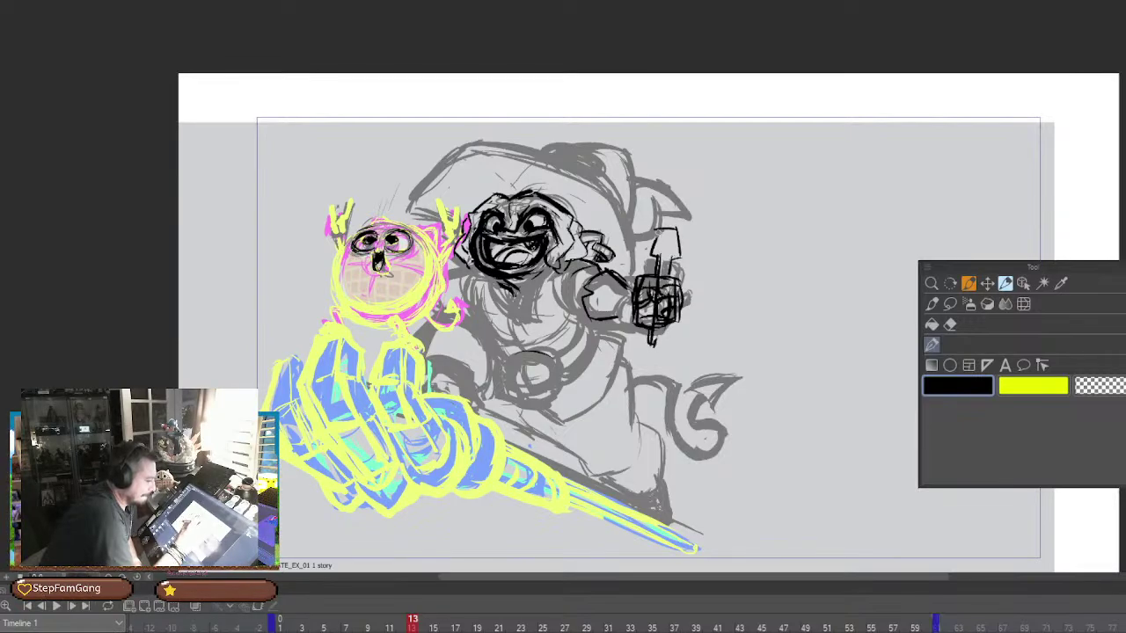
mouse_move(656, 225)
left_mouse_down()
mouse_move(653, 252)
mouse_move(679, 259)
mouse_move(669, 247)
left_mouse_up()
left_click_drag(652, 225, 661, 255)
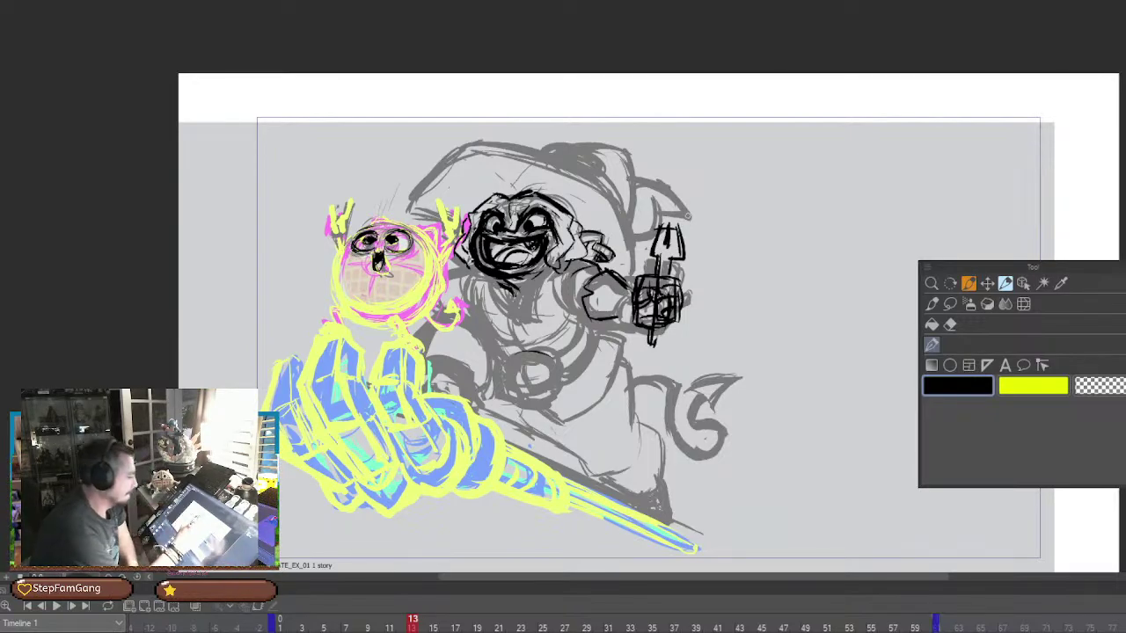
Darken the fist's fingers and draw the fork's prongs with thick black strokes
left_click_drag(666, 313, 644, 318)
left_click_drag(644, 280, 679, 284)
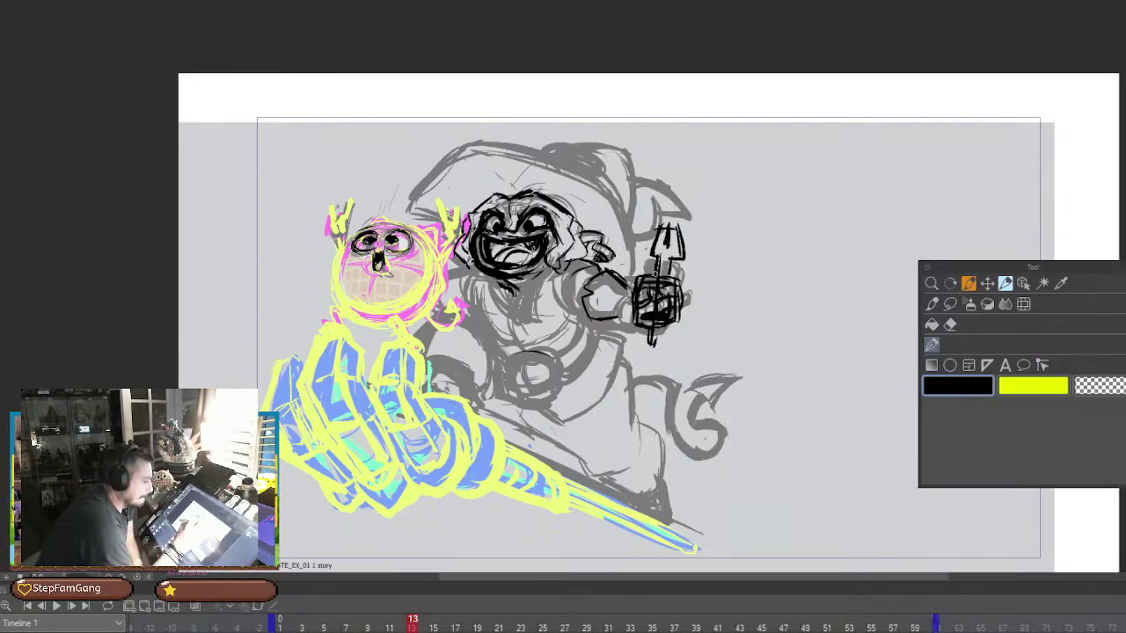
mouse_move(651, 225)
left_mouse_down()
mouse_move(659, 253)
mouse_move(670, 248)
left_mouse_up()
left_click_drag(683, 222, 690, 260)
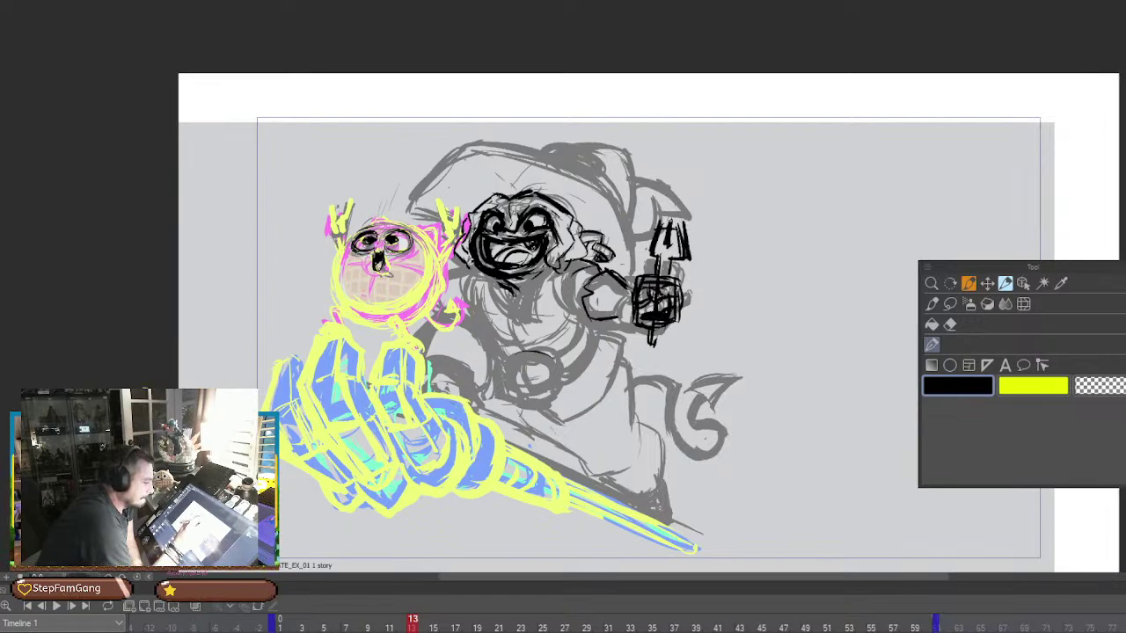
mouse_move(655, 217)
left_mouse_down()
mouse_move(658, 253)
mouse_move(686, 251)
mouse_move(661, 261)
left_mouse_up()
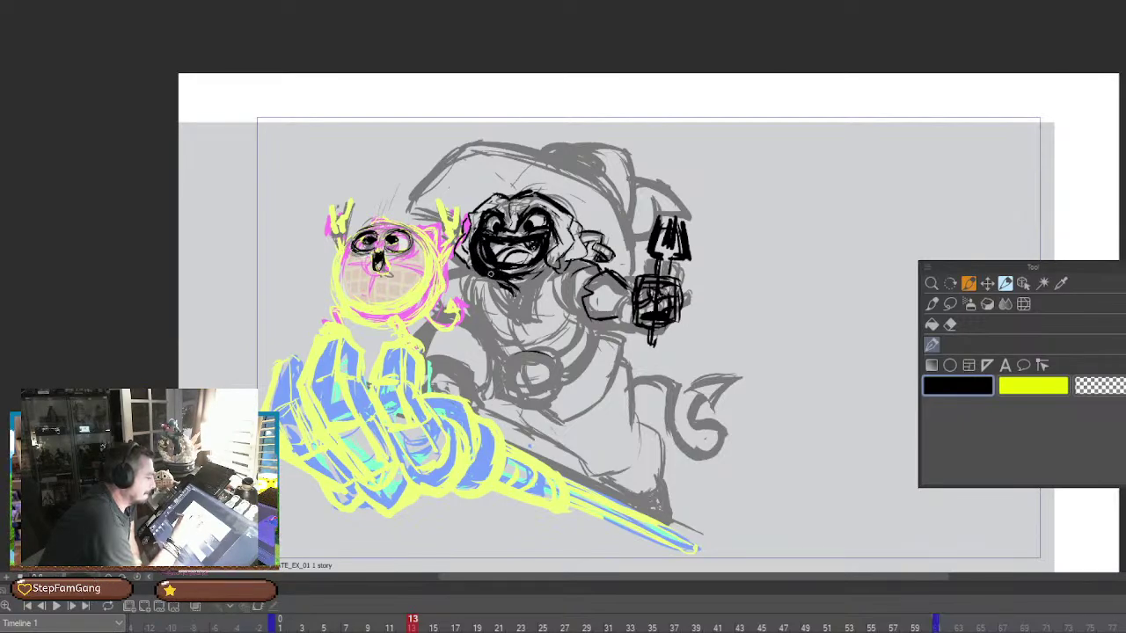
Shade the large character's lower face around the open mouth in solid black
left_click(950, 324)
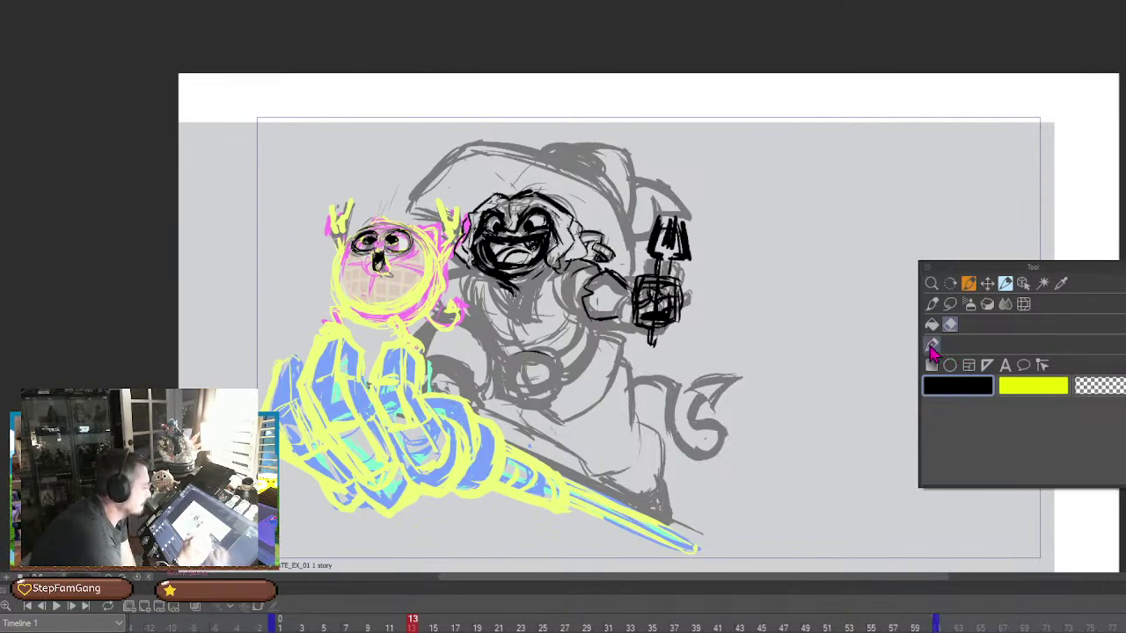
left_click(931, 343)
mouse_move(527, 276)
left_mouse_down()
mouse_move(543, 265)
mouse_move(510, 277)
mouse_move(549, 262)
left_mouse_up()
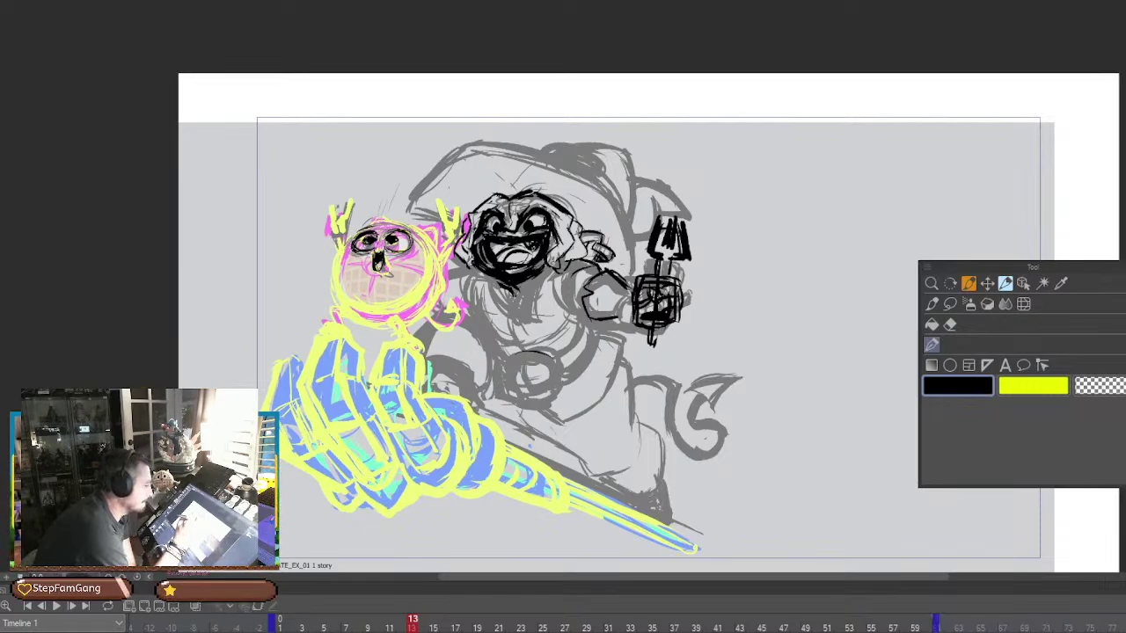
Ink the upper arm's curve and thicken the forearm, wrist and fist with heavy black strokes
left_click_drag(566, 270, 570, 314)
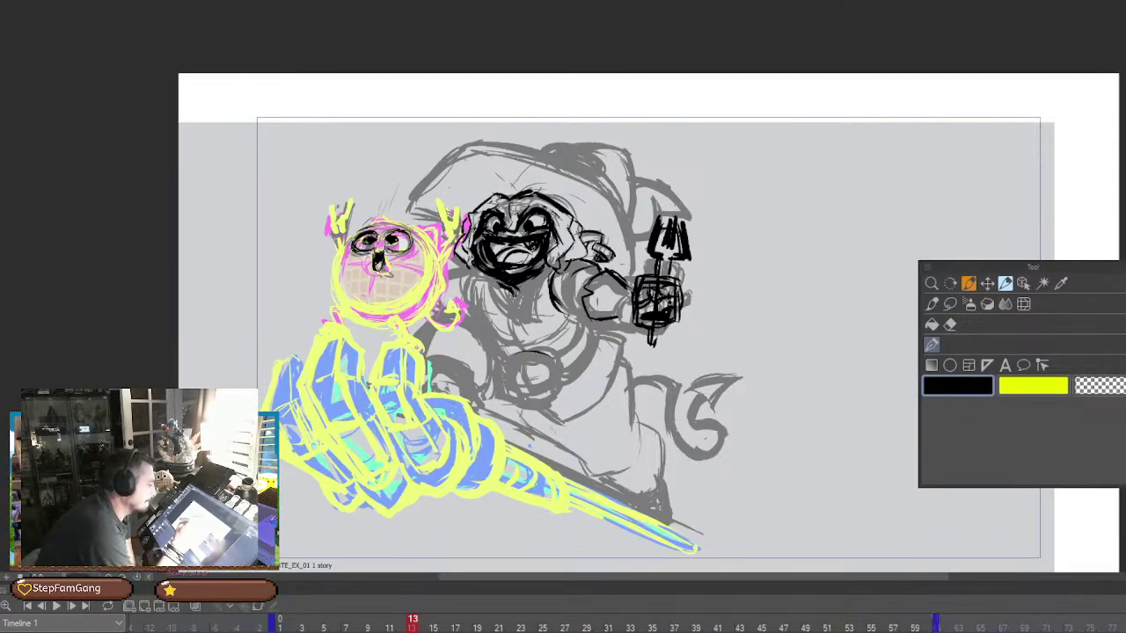
mouse_move(608, 271)
left_mouse_down()
mouse_move(587, 287)
mouse_move(582, 316)
mouse_move(626, 310)
mouse_move(604, 320)
mouse_move(638, 324)
mouse_move(634, 294)
mouse_move(619, 315)
mouse_move(612, 268)
left_mouse_up()
left_click_drag(593, 315, 623, 321)
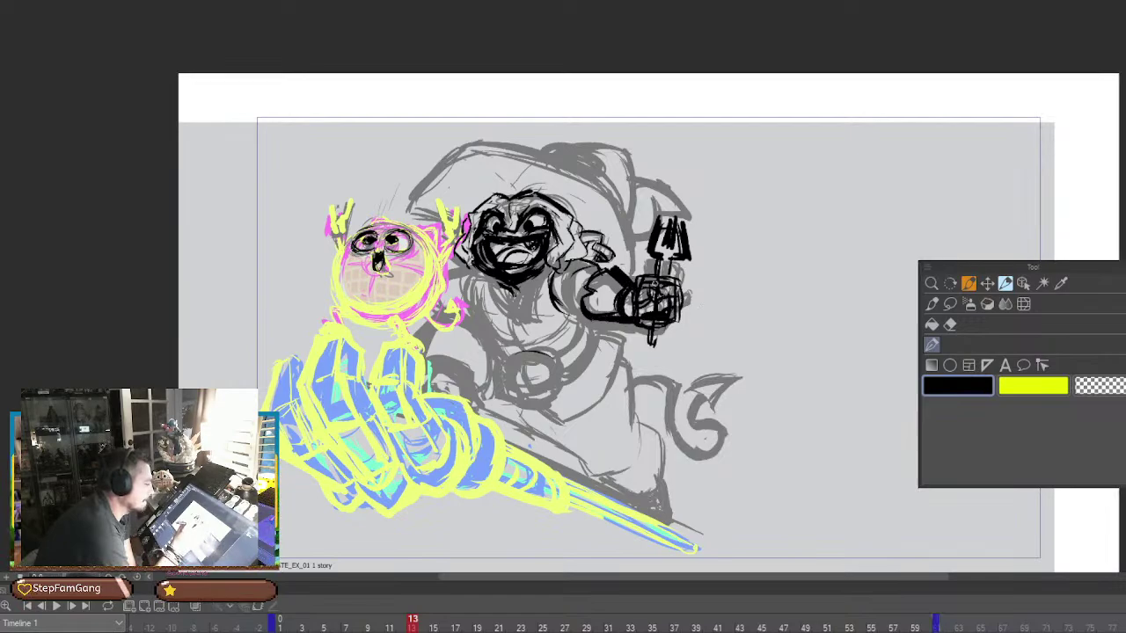
left_click_drag(658, 281, 661, 306)
mouse_move(651, 287)
left_mouse_down()
mouse_move(651, 305)
mouse_move(639, 287)
mouse_move(625, 318)
left_mouse_up()
mouse_move(612, 266)
left_mouse_down()
mouse_move(591, 276)
mouse_move(572, 318)
mouse_move(591, 325)
left_mouse_up()
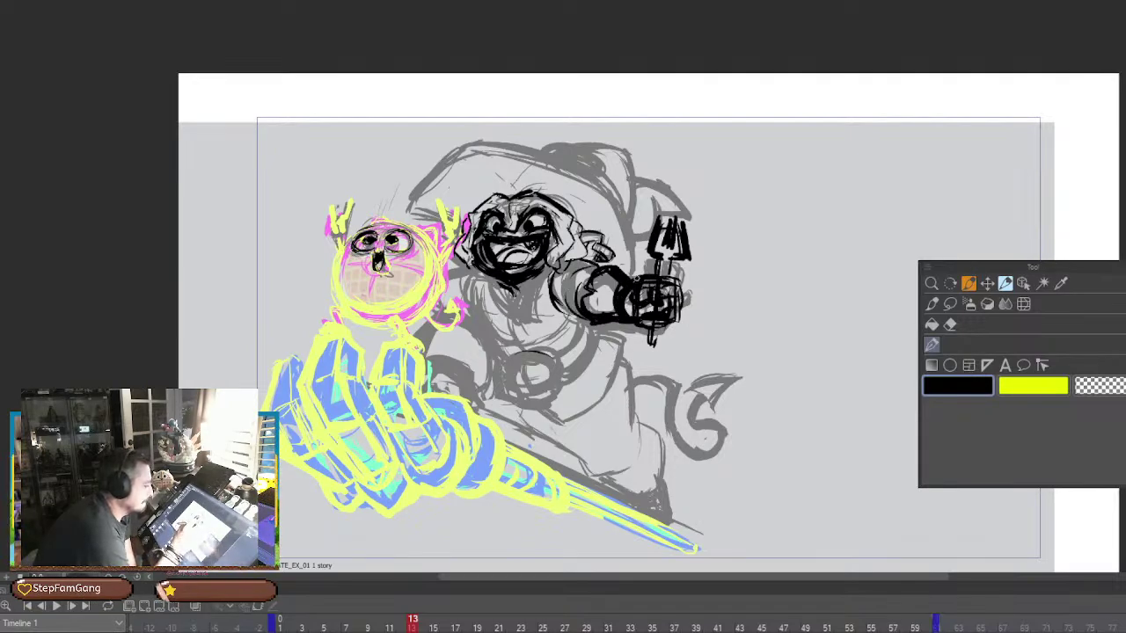
mouse_move(635, 278)
left_mouse_down()
mouse_move(629, 307)
mouse_move(651, 295)
left_mouse_up()
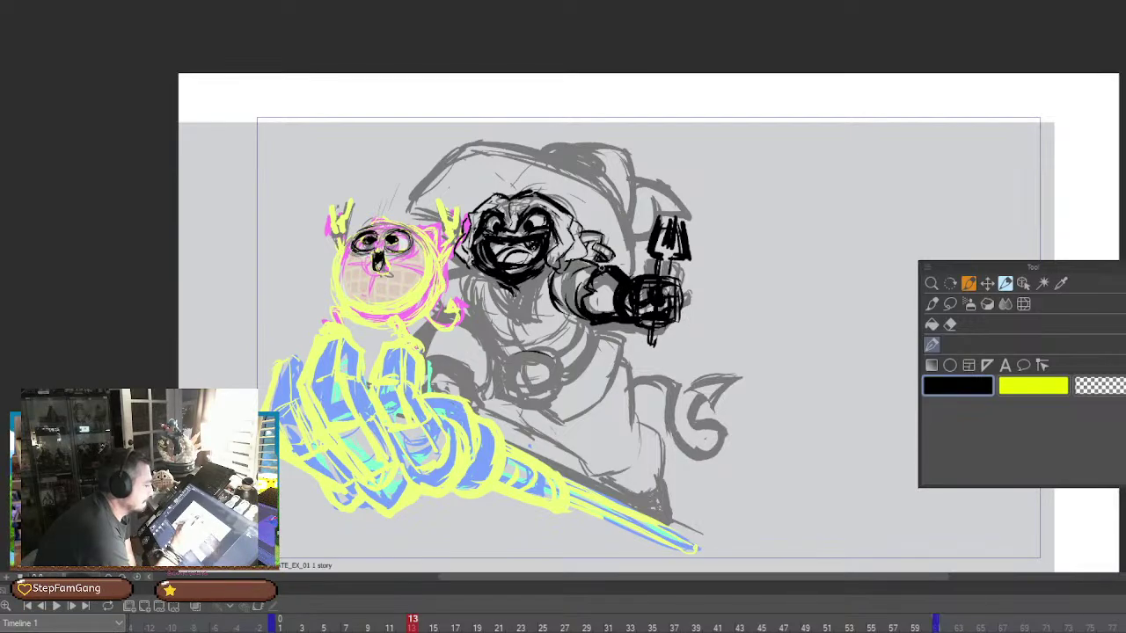
mouse_move(603, 268)
left_mouse_down()
mouse_move(590, 280)
mouse_move(599, 301)
left_mouse_up()
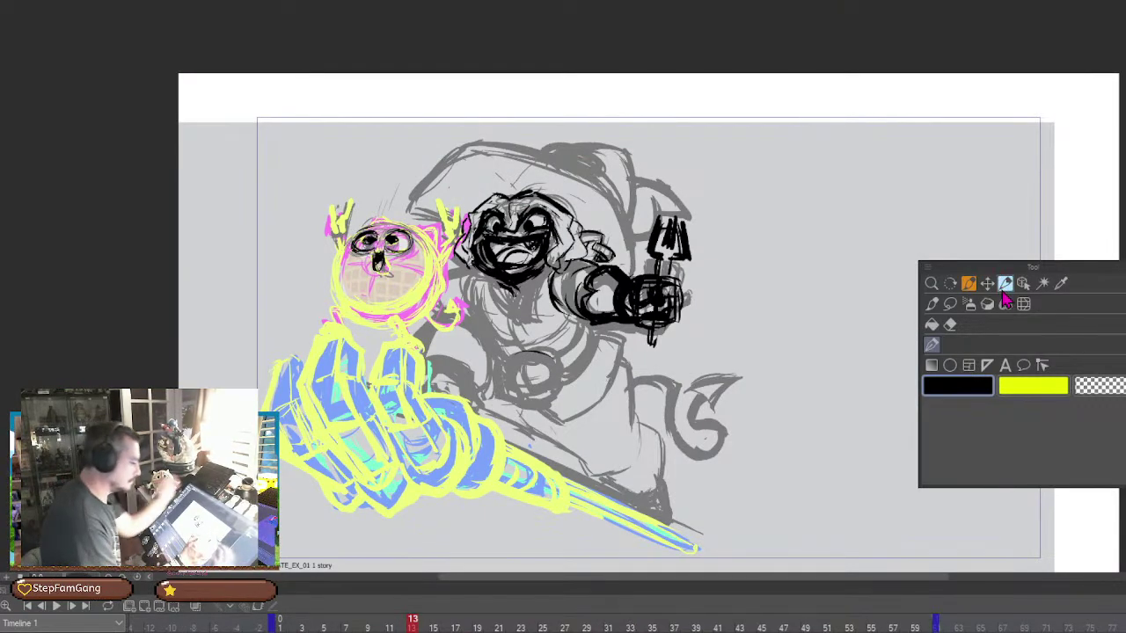
Lasso the black fist and fork and transform them, tilting and shifting them slightly closer to the large character's forearm
left_click(950, 304)
mouse_move(655, 211)
left_mouse_down()
mouse_move(701, 348)
mouse_move(630, 308)
mouse_move(674, 175)
left_mouse_up()
key("ctrl+t")
left_click_drag(778, 214, 779, 237)
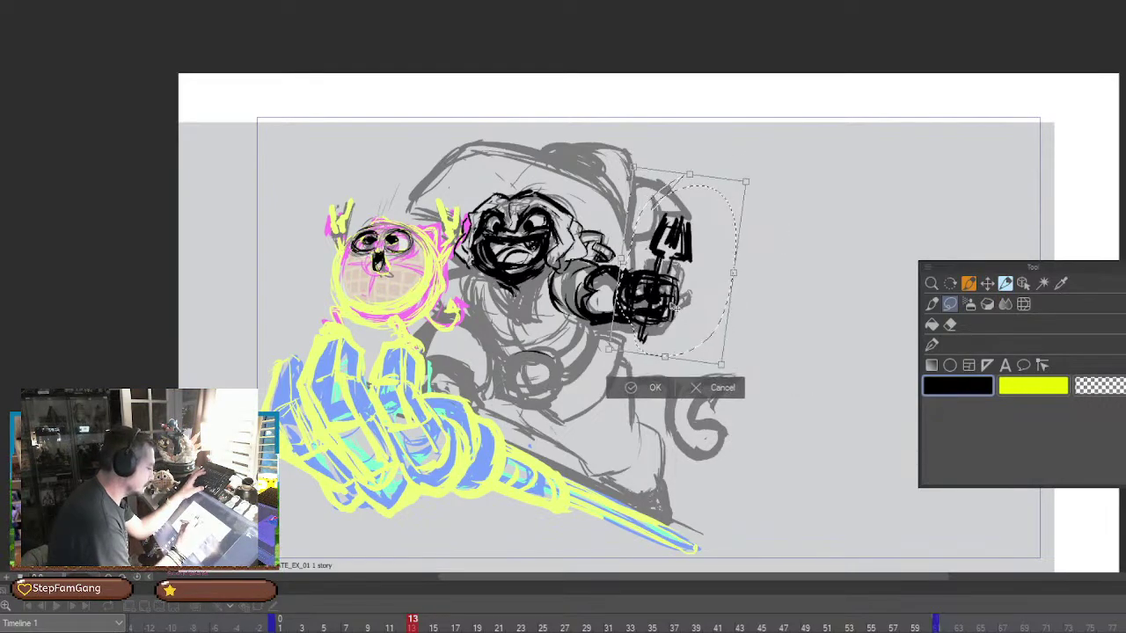
left_click_drag(675, 306, 671, 308)
left_click_drag(785, 269, 781, 267)
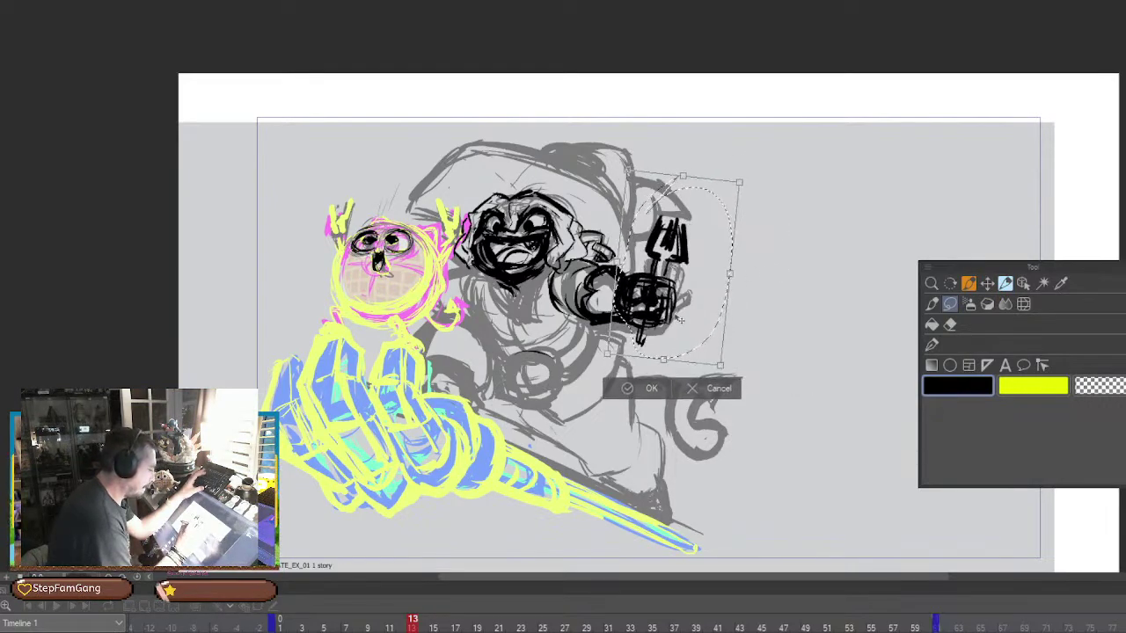
left_click_drag(720, 365, 719, 363)
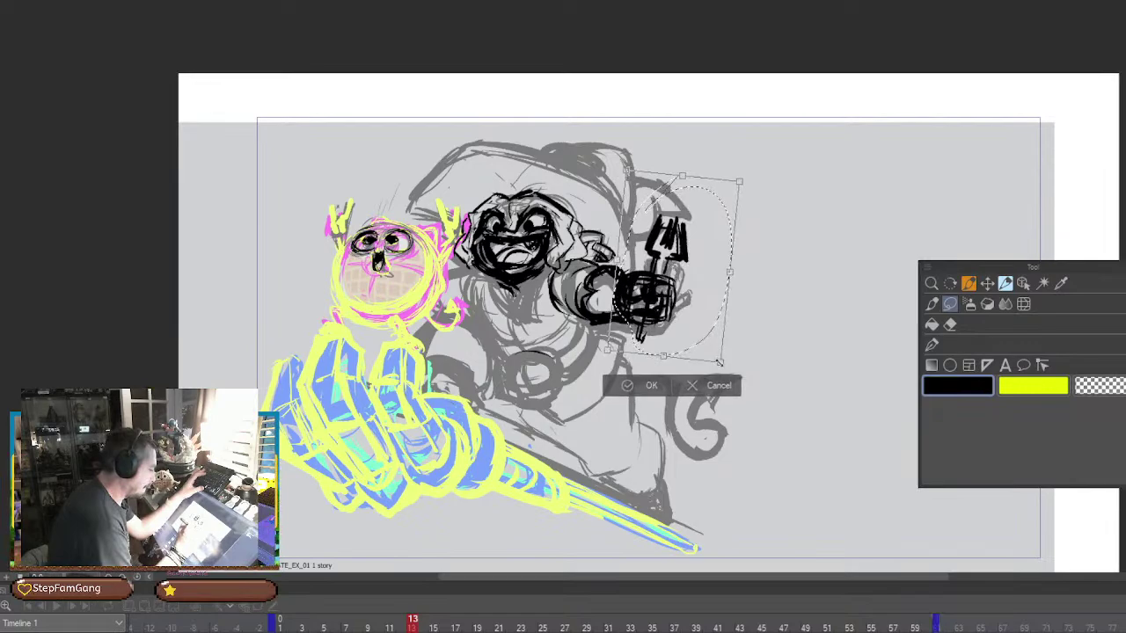
left_click(658, 386)
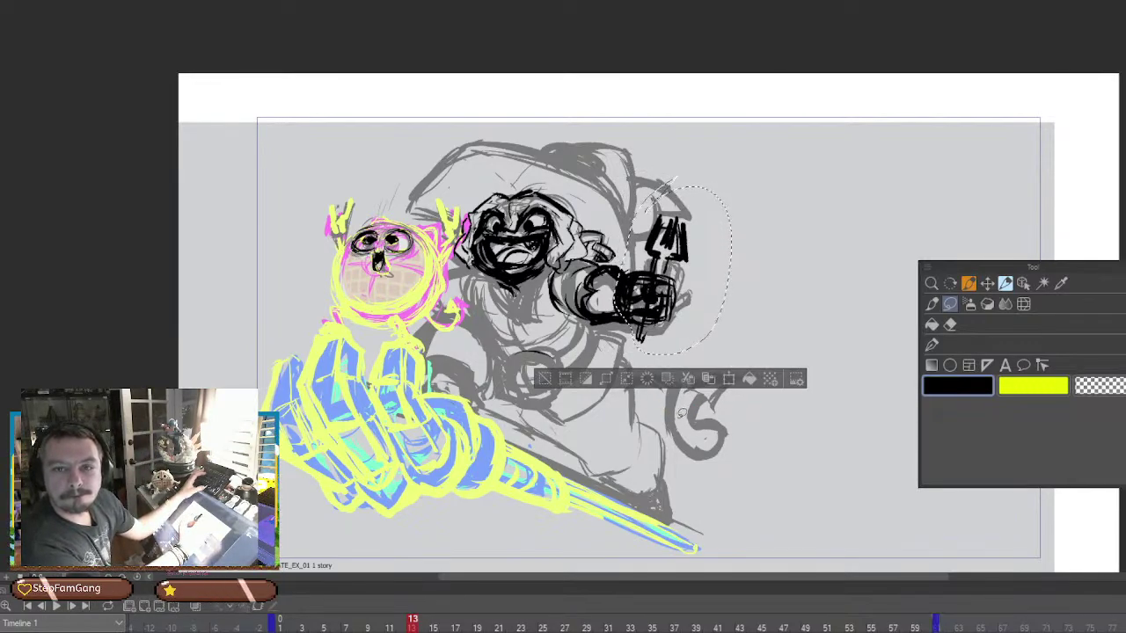
key("ctrl+d")
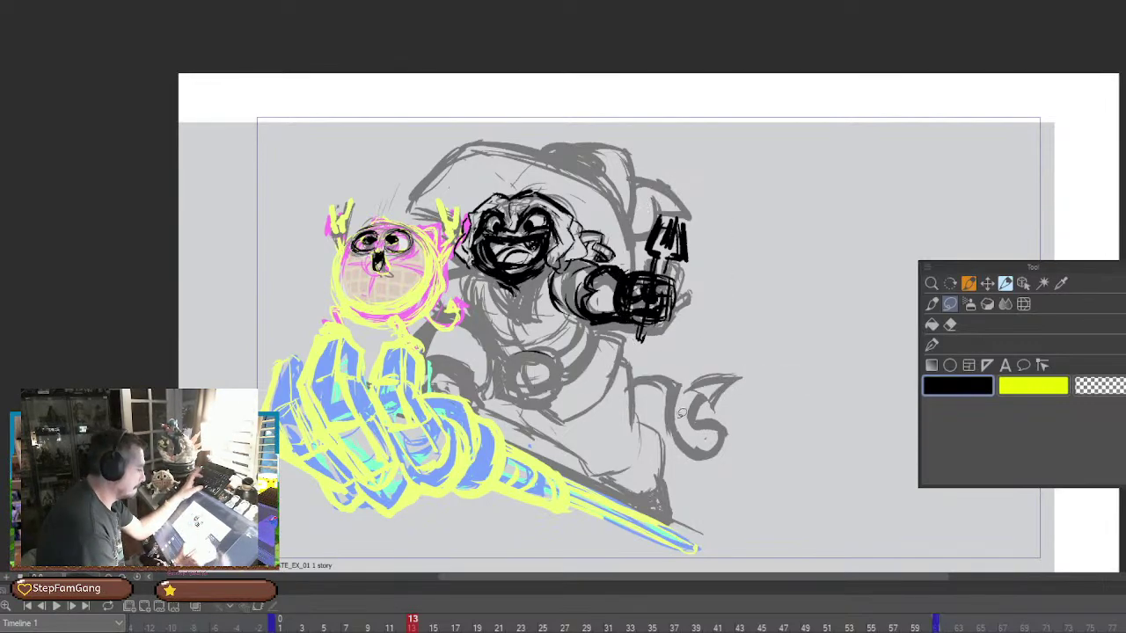
Restore the selection around the fist and fork, nudge it slightly left towards the forearm, and deselect it
left_click(932, 344)
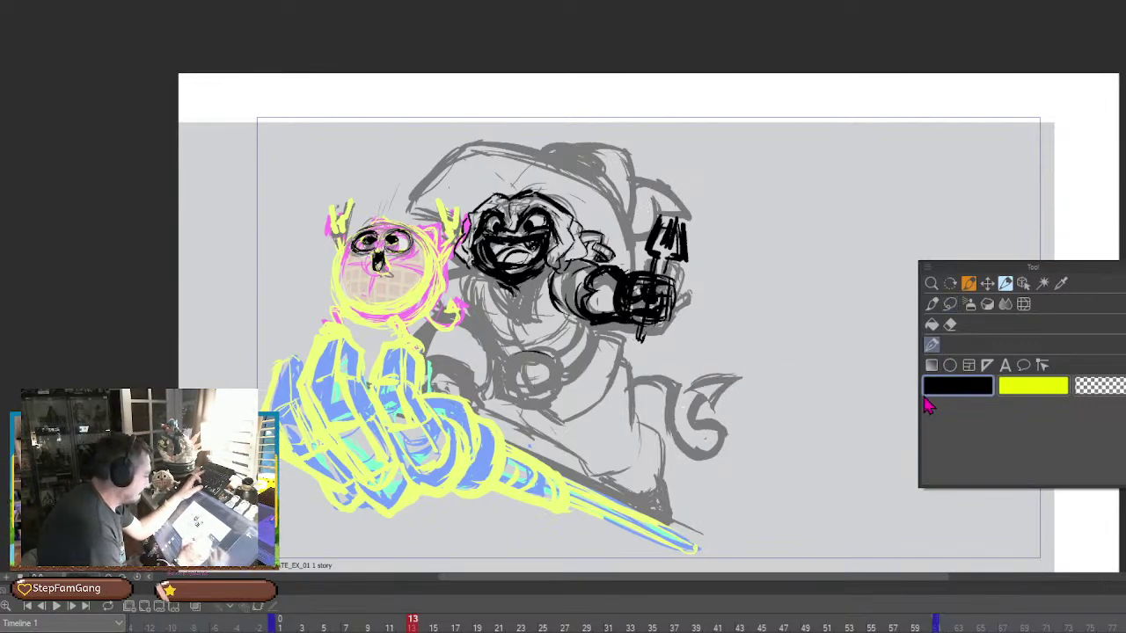
key("ctrl+z")
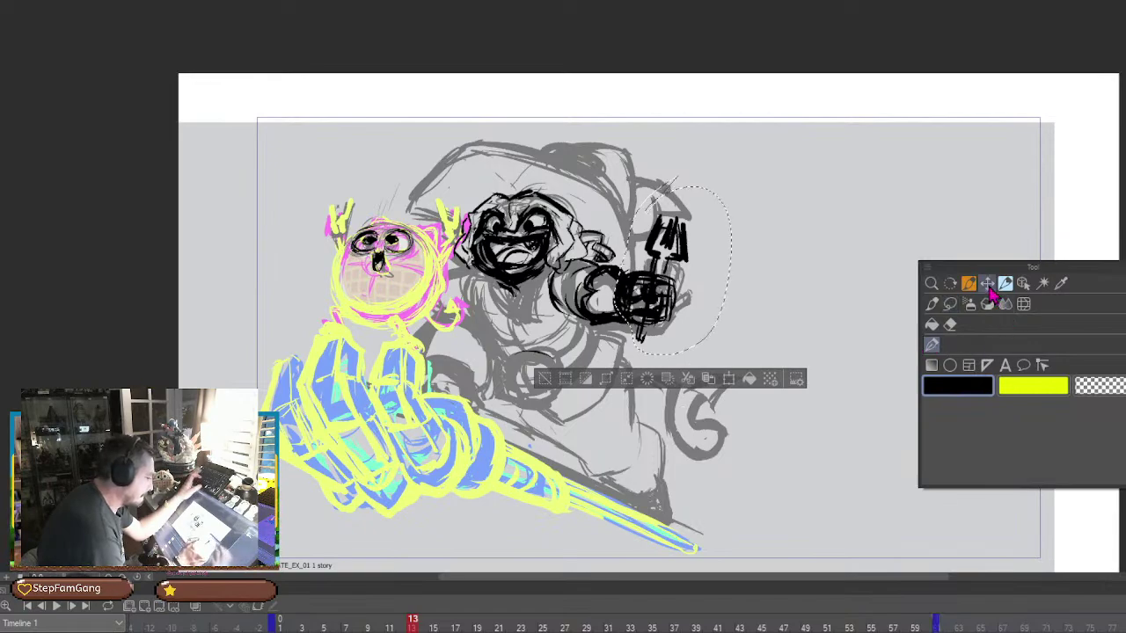
left_click(988, 286)
left_click_drag(654, 321, 650, 320)
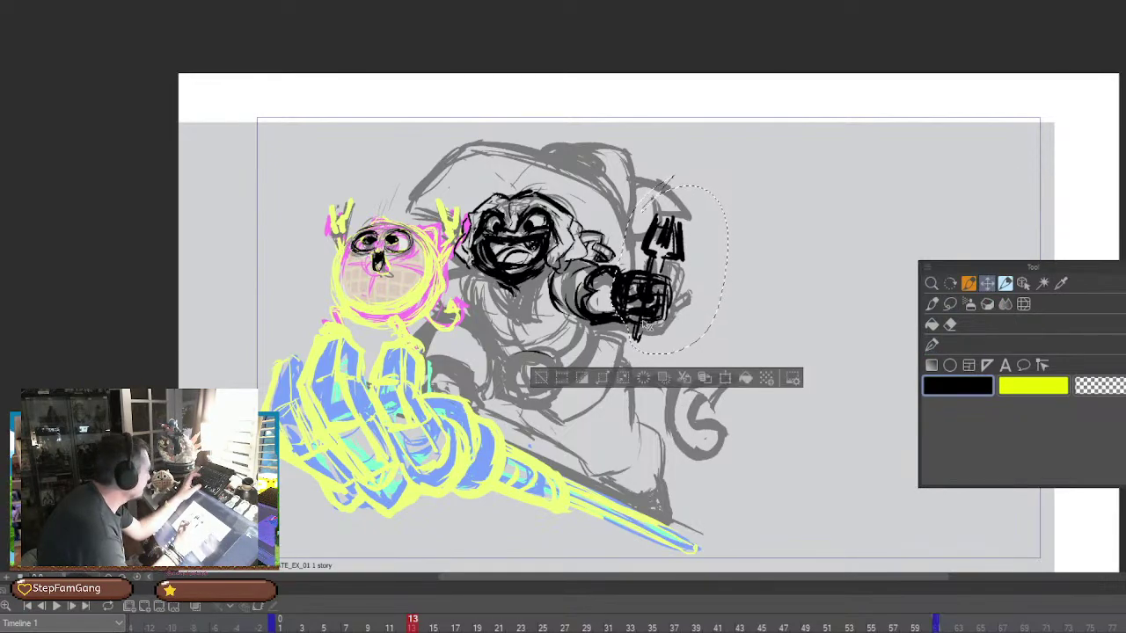
key("ctrl+d")
left_click(934, 347)
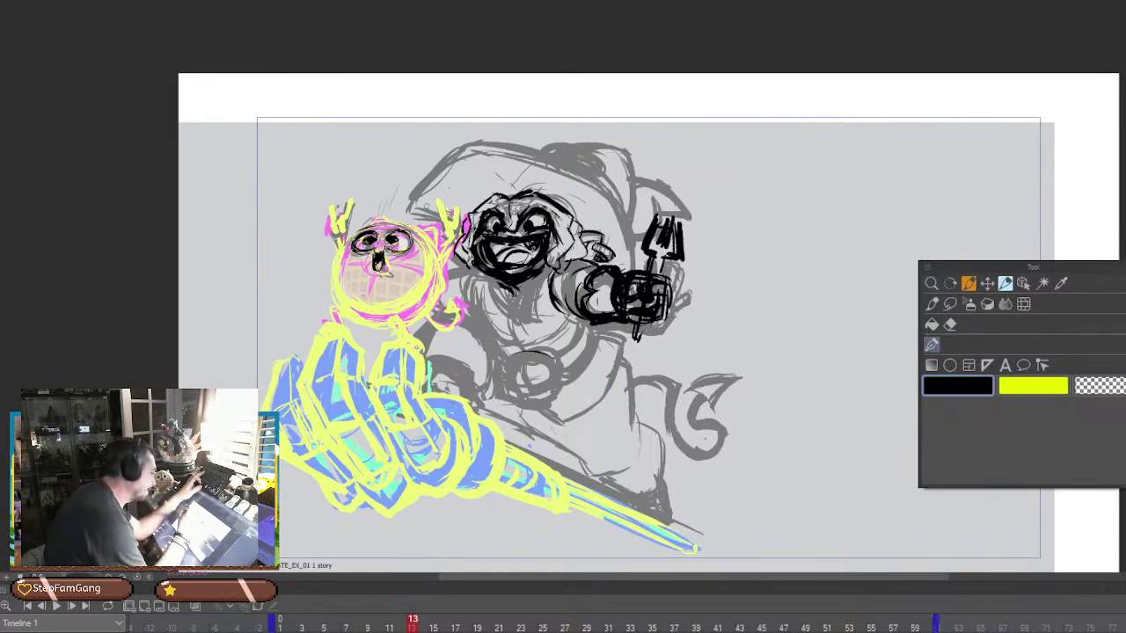
Ink the hat's left edge in black and erase the solid black shading around the large character's mouth
left_click_drag(419, 201, 483, 147)
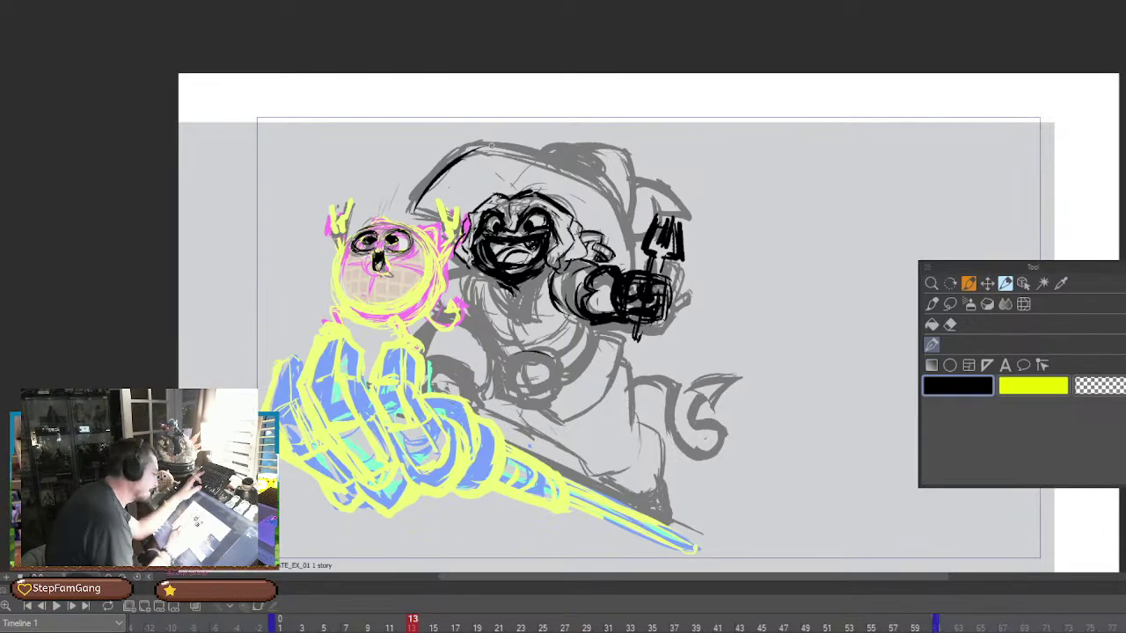
key("e")
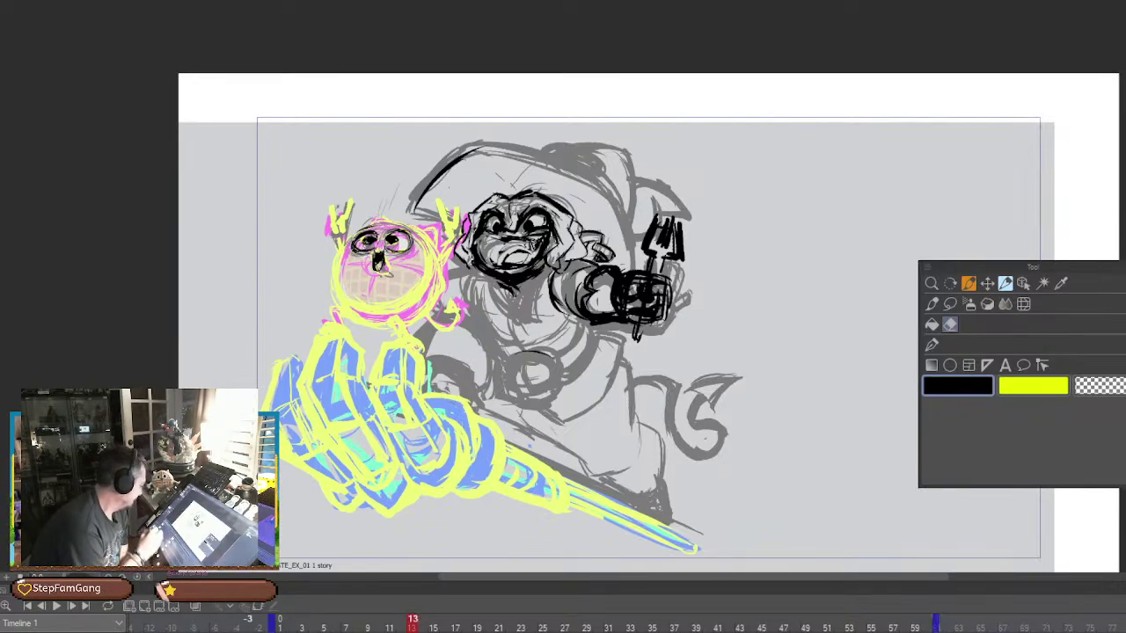
Undo back to the earlier open-hand version of the large character for comparison and redo the fist-and-fork version
key("ctrl+z")
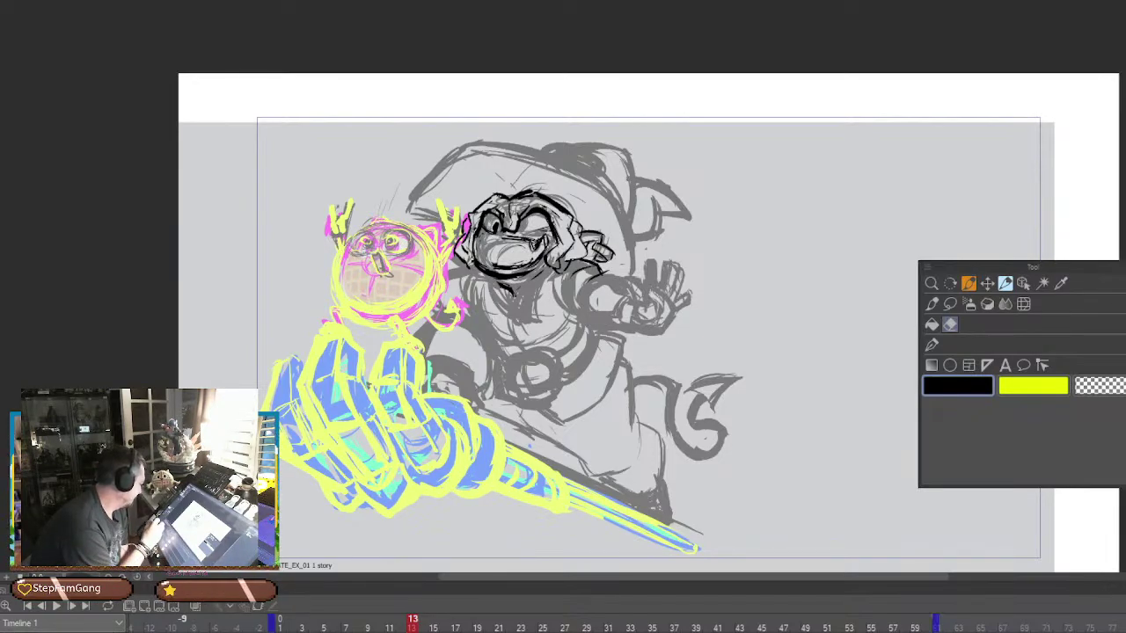
key("ctrl+z")
key("ctrl+y")
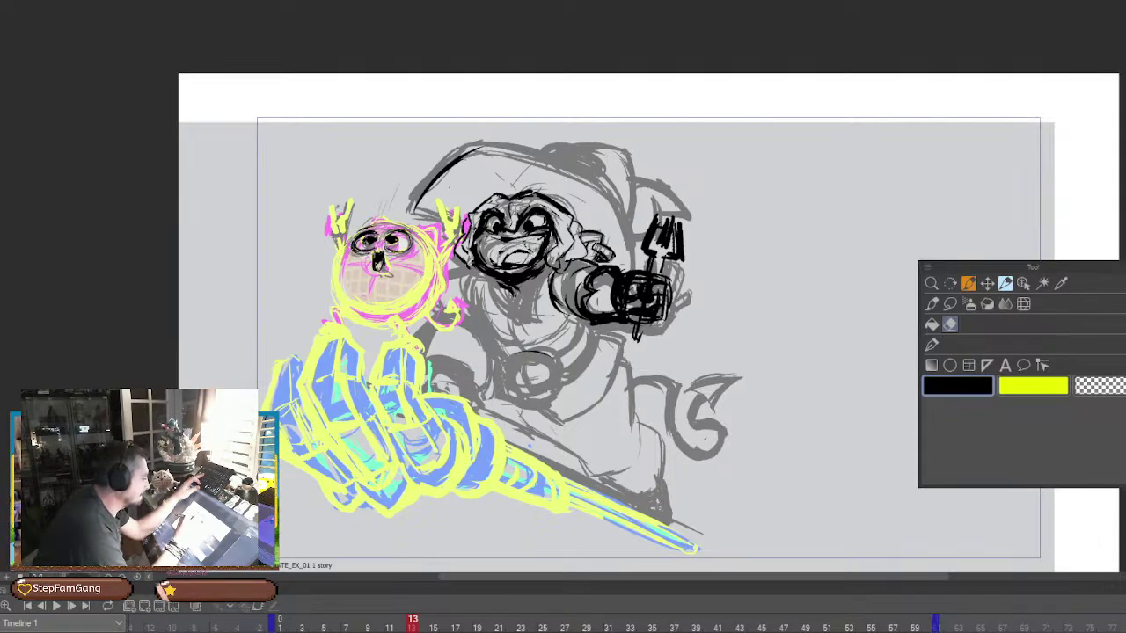
Thicken the outline around the large character's face with black strokes and draw a pointed dark beard below the chin
key("p")
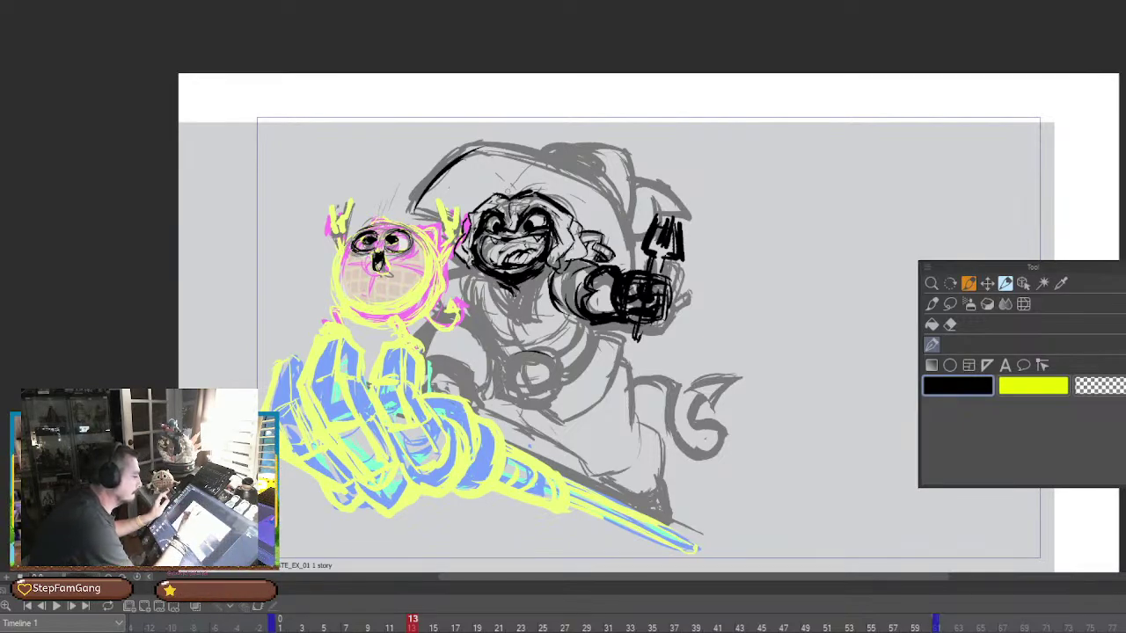
mouse_move(509, 198)
left_mouse_down()
mouse_move(533, 185)
mouse_move(570, 223)
left_mouse_up()
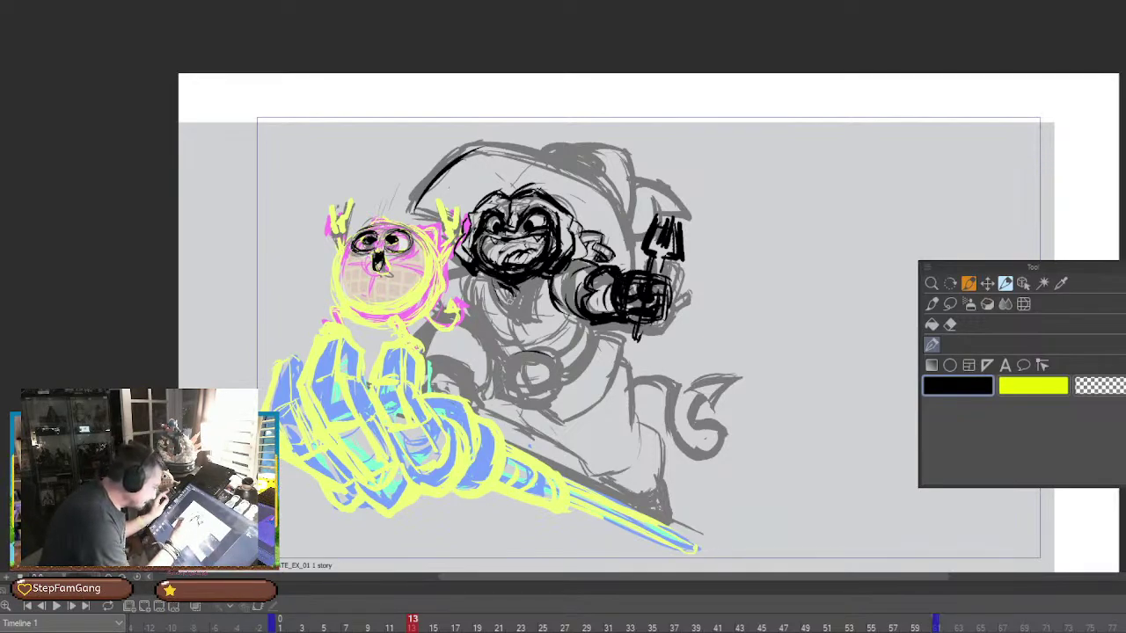
mouse_move(496, 280)
left_mouse_down()
mouse_move(516, 310)
mouse_move(528, 301)
mouse_move(501, 304)
mouse_move(492, 287)
mouse_move(531, 281)
mouse_move(523, 302)
left_mouse_up()
mouse_move(529, 297)
left_mouse_down()
mouse_move(516, 302)
mouse_move(513, 288)
left_mouse_up()
mouse_move(486, 240)
left_mouse_down()
mouse_move(497, 263)
mouse_move(494, 235)
left_mouse_up()
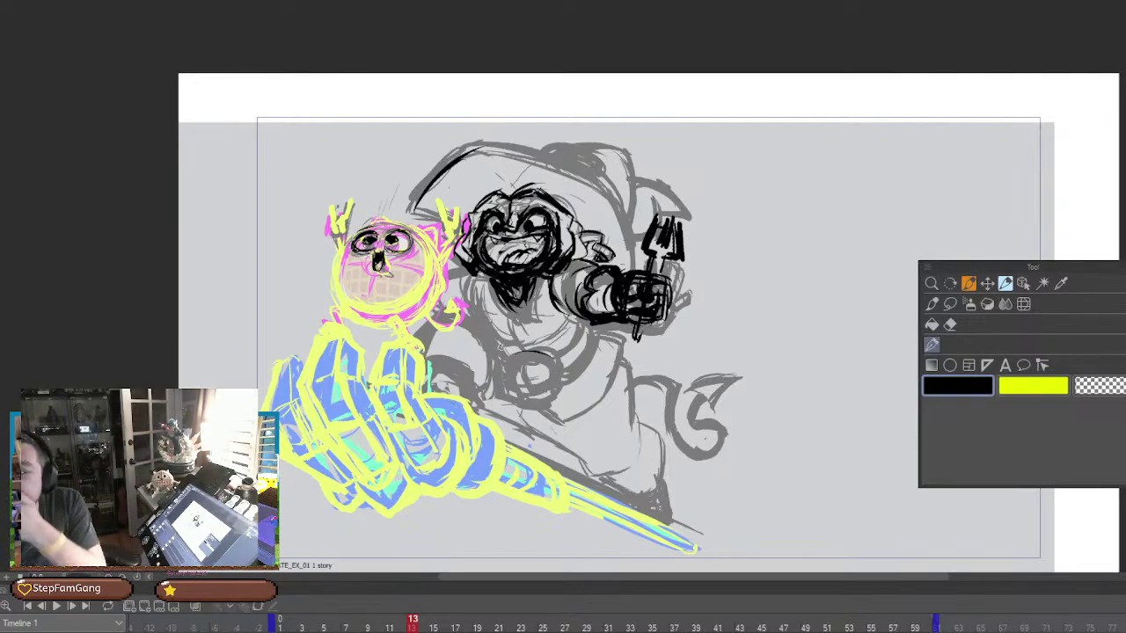